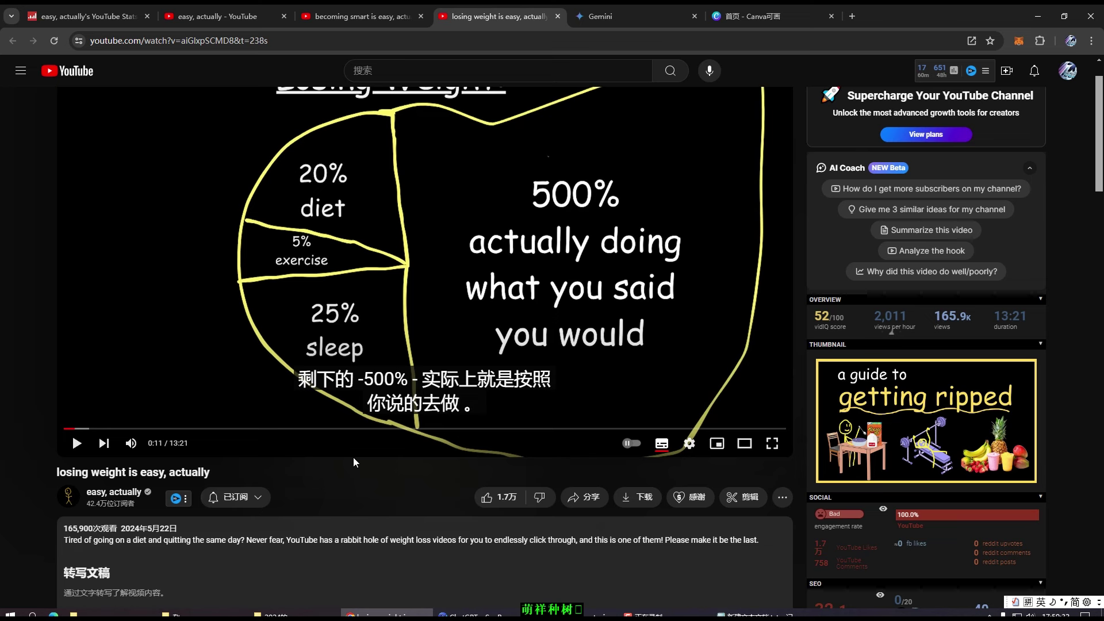
# Show the transcript of the weight-loss video without timestamps and select its text from the first line onward
pyautogui.scroll(-3, 354, 462)
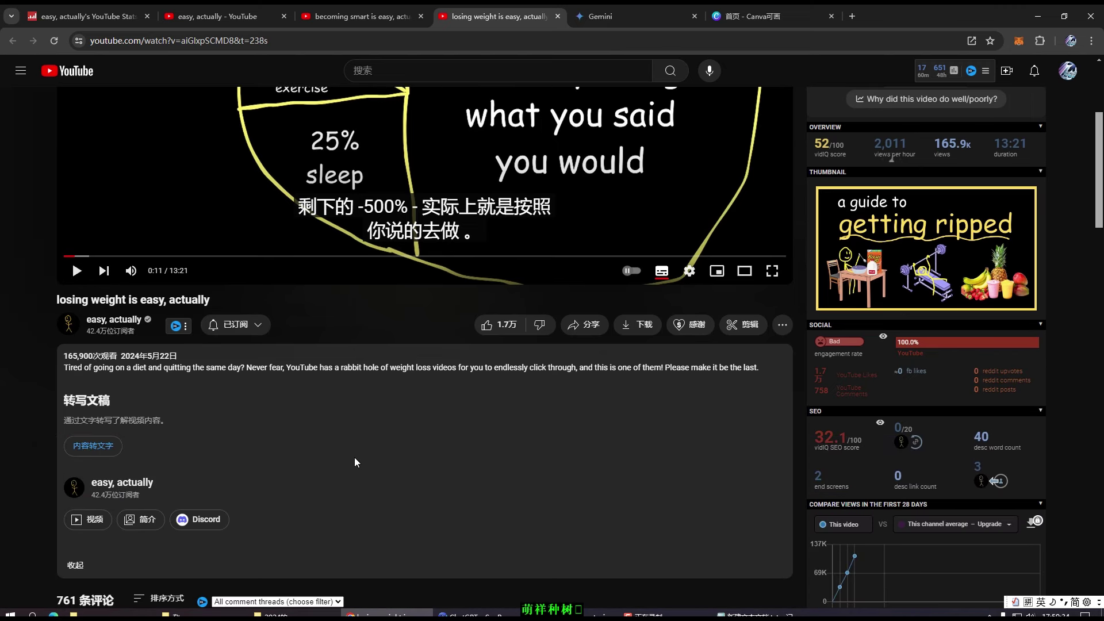
pyautogui.click(99, 447)
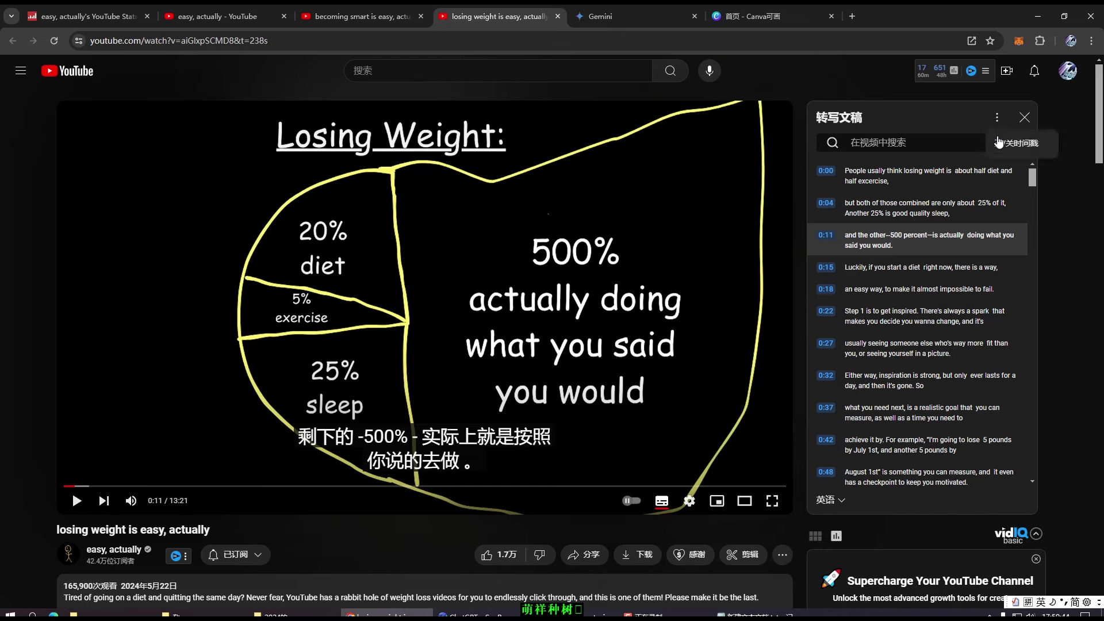
pyautogui.click(1005, 148)
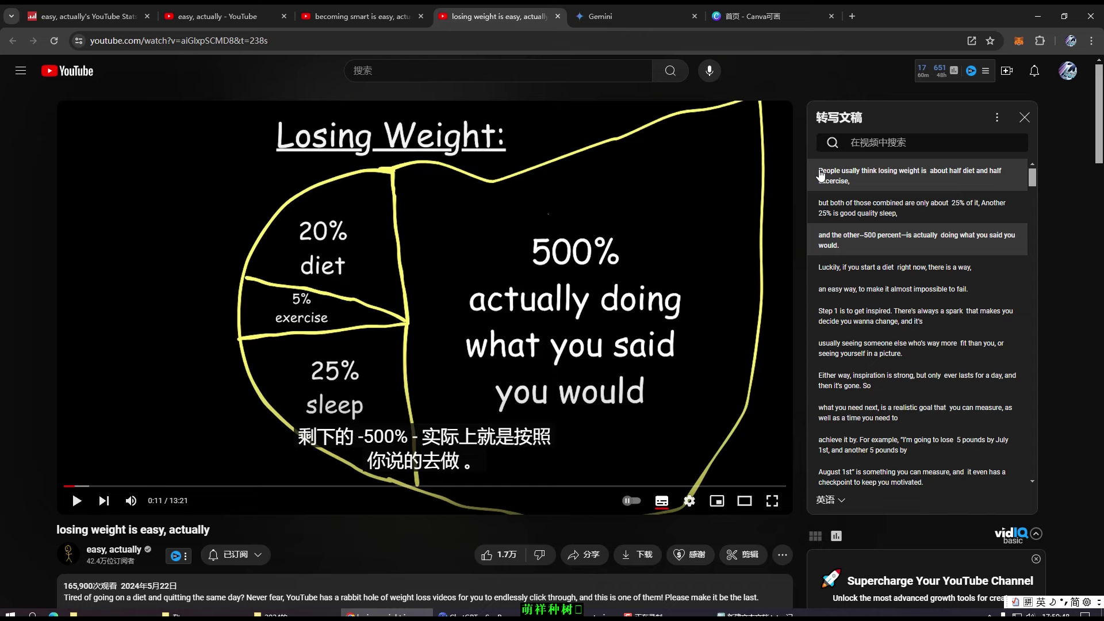
pyautogui.moveTo(821, 175); pyautogui.dragTo(901, 517)
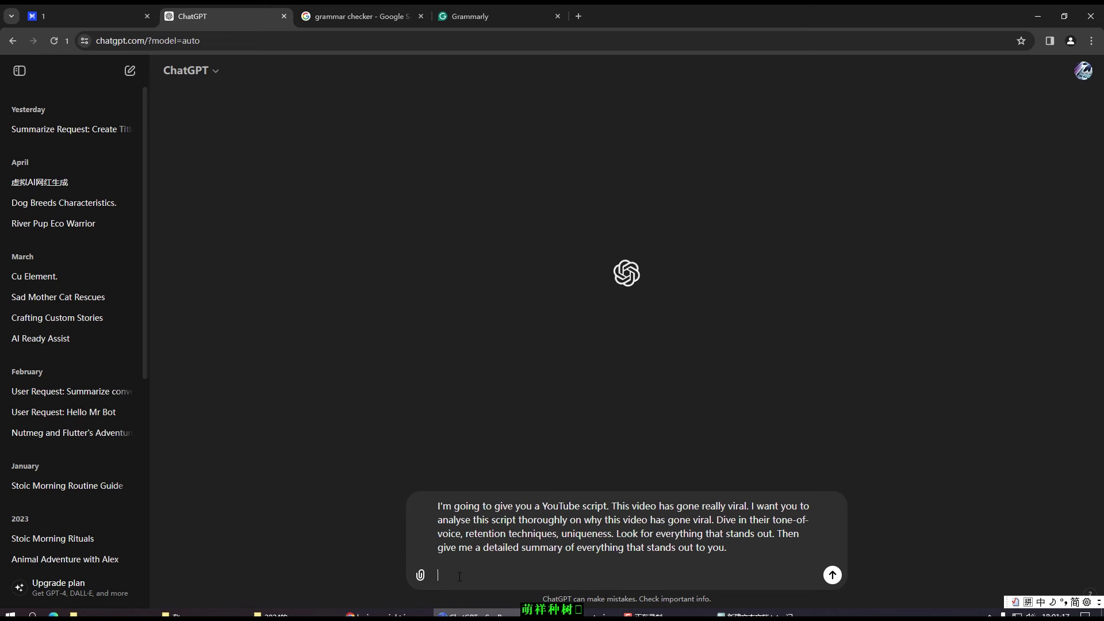
# In ChatGPT, paste the video transcript below the viral-script analysis prompt and send the message
pyautogui.hotkey('ctrl', 'v')
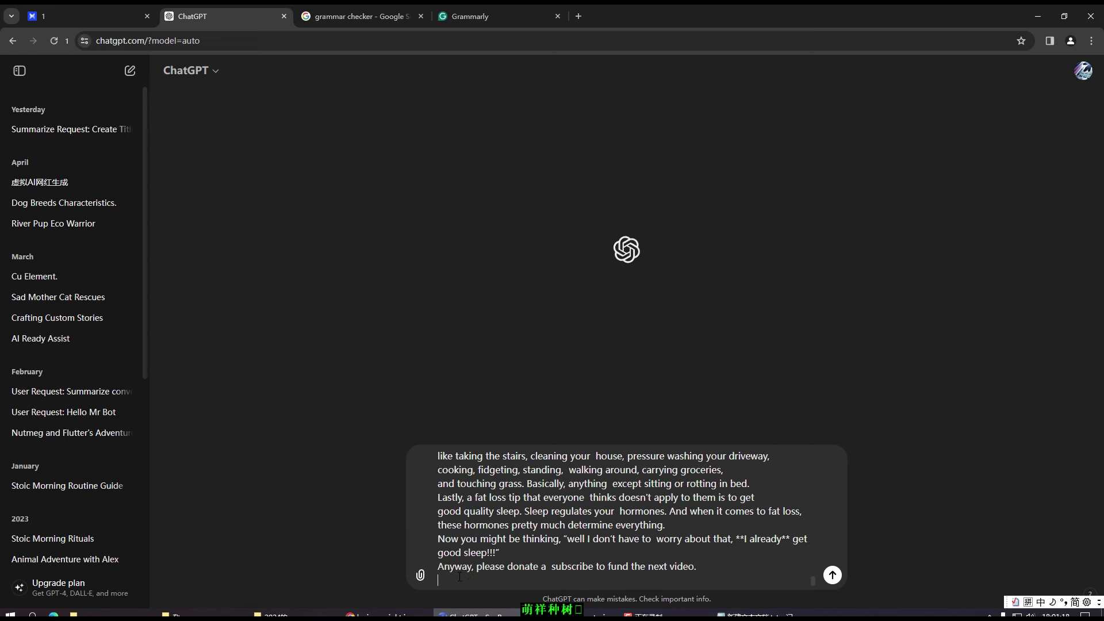
pyautogui.click(832, 575)
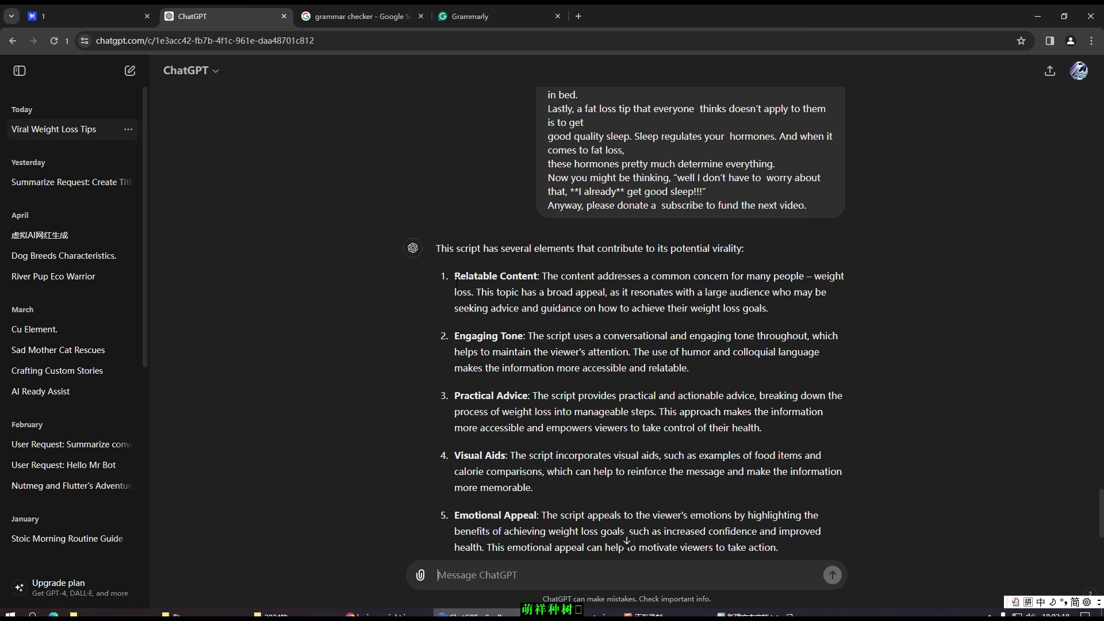
# Read through ChatGPT's list of reasons for the script's virality, from Relatable Content to Clear Structure
pyautogui.moveTo(454, 276); pyautogui.dragTo(538, 278)
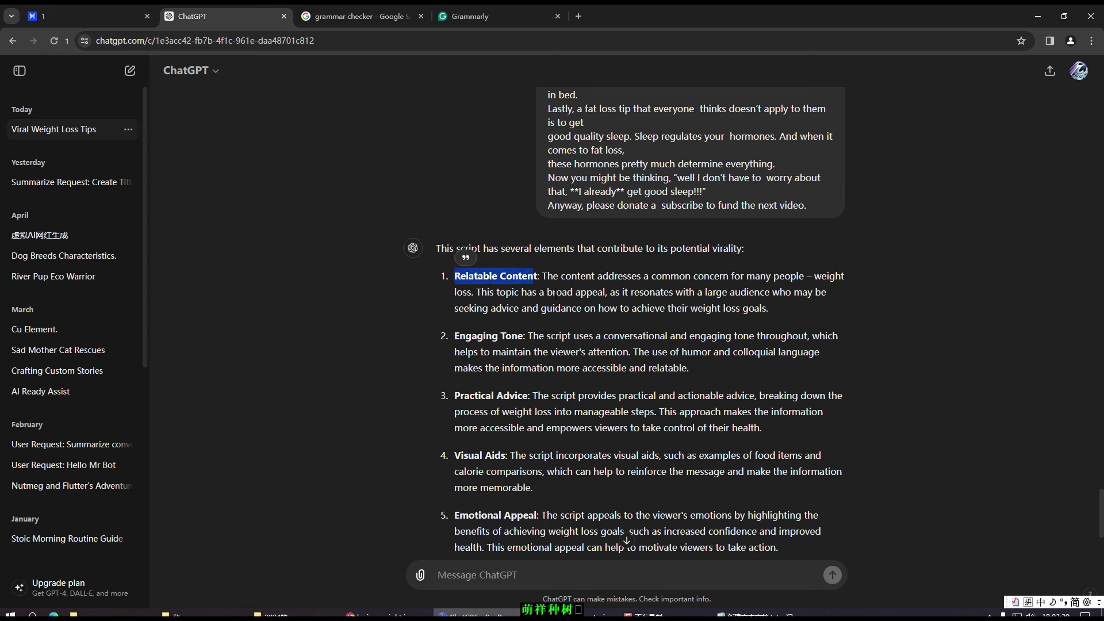
pyautogui.click(562, 323)
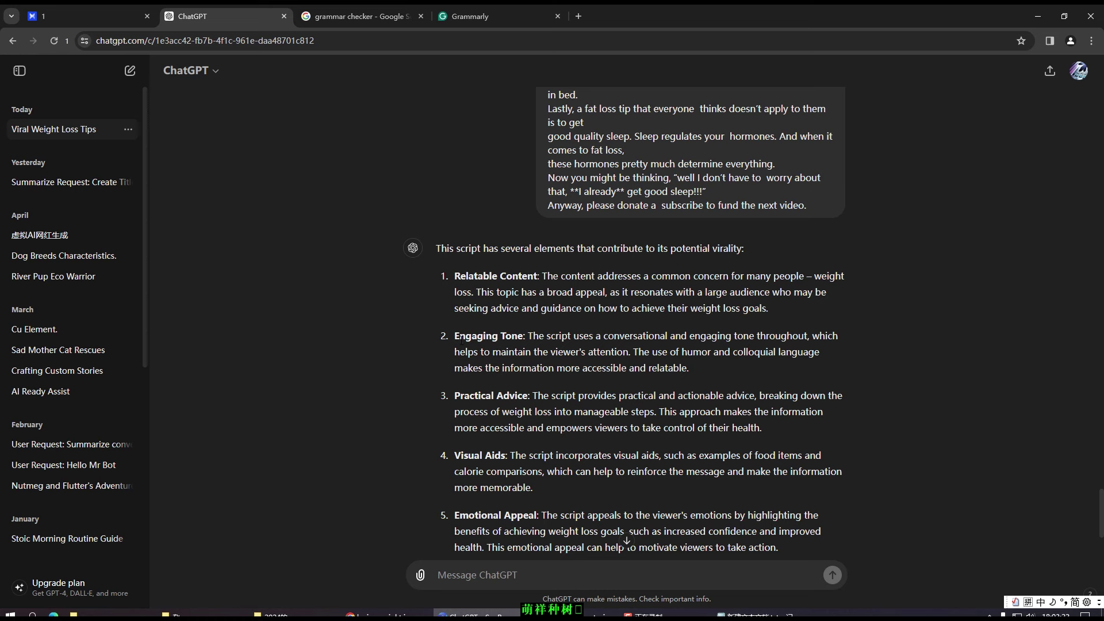
pyautogui.moveTo(455, 336); pyautogui.dragTo(577, 338)
pyautogui.click(683, 336)
pyautogui.scroll(-1, 482, 414)
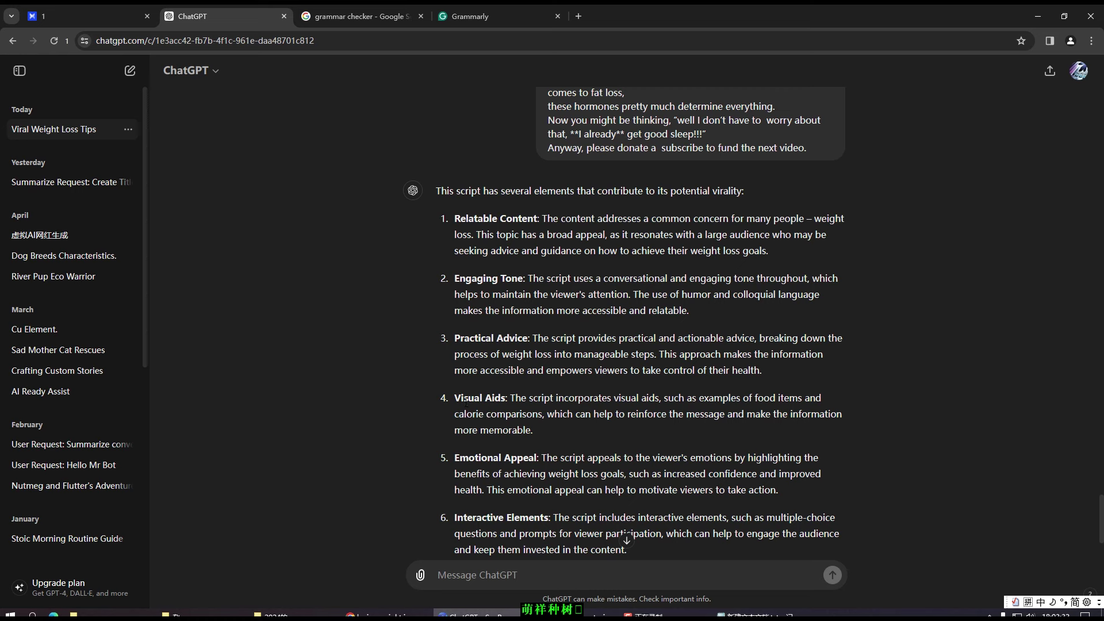
pyautogui.moveTo(457, 401); pyautogui.dragTo(659, 413)
pyautogui.click(519, 402)
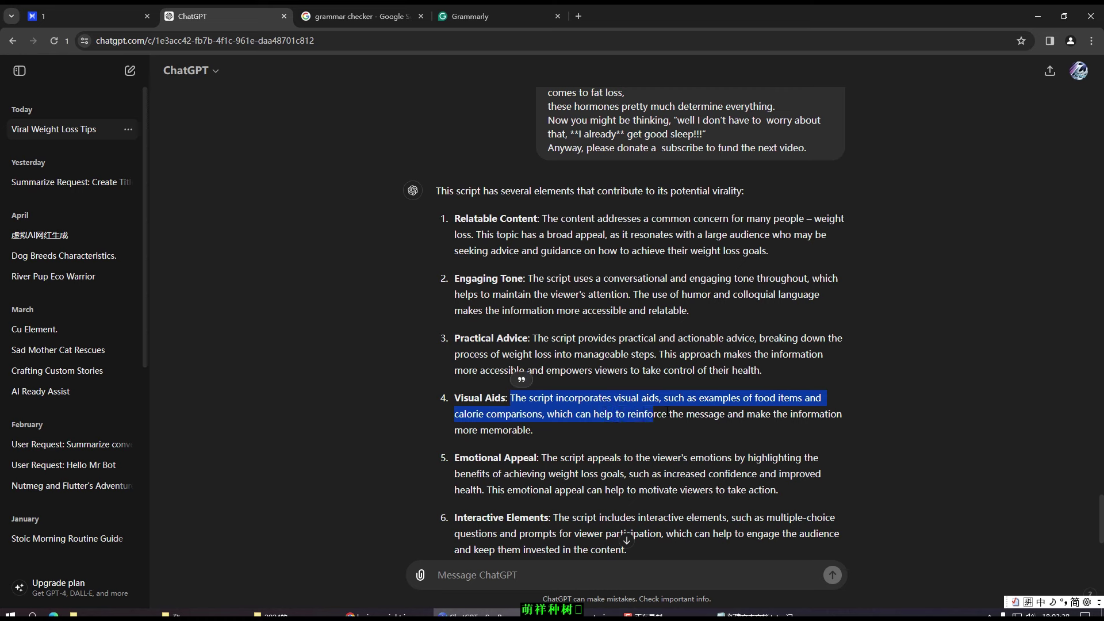
pyautogui.click(733, 398)
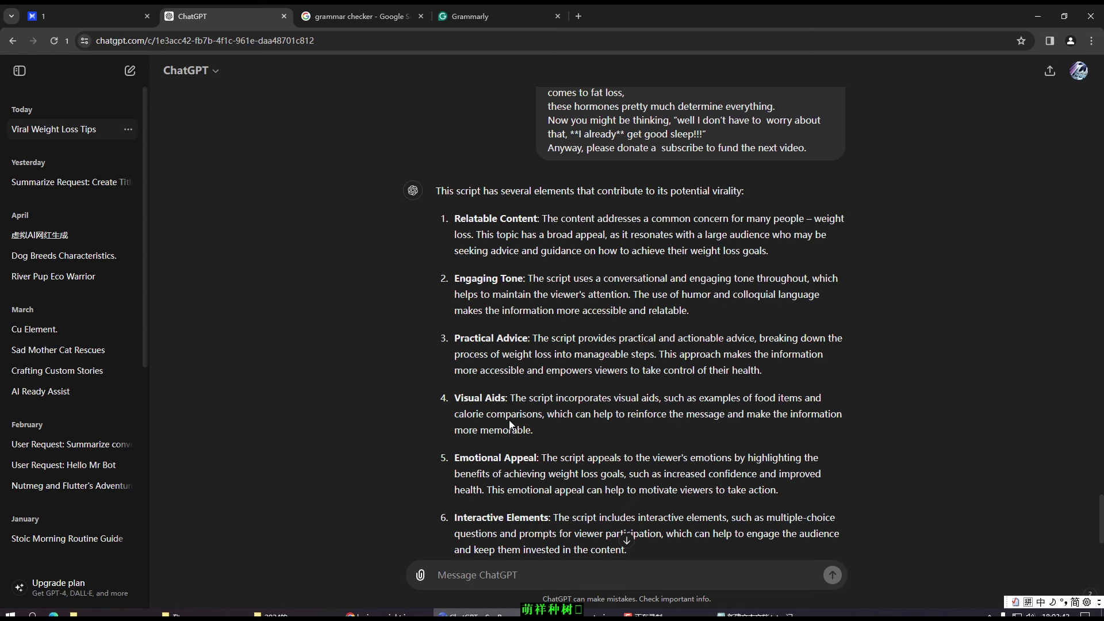
pyautogui.scroll(-1, 510, 422)
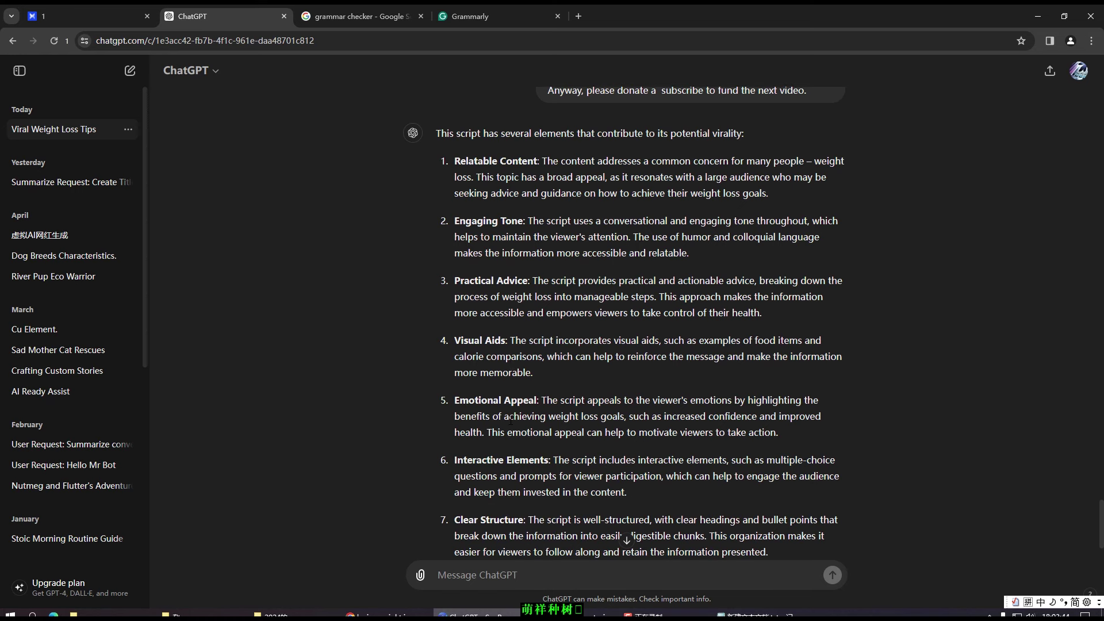
pyautogui.scroll(-1, 512, 409)
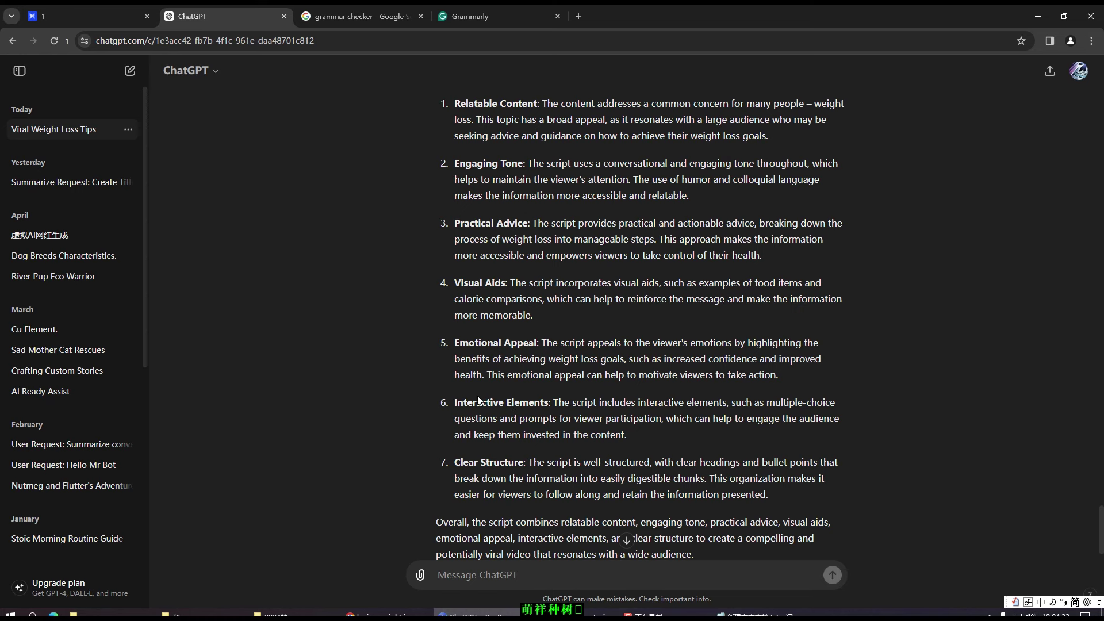
pyautogui.scroll(1, 443, 414)
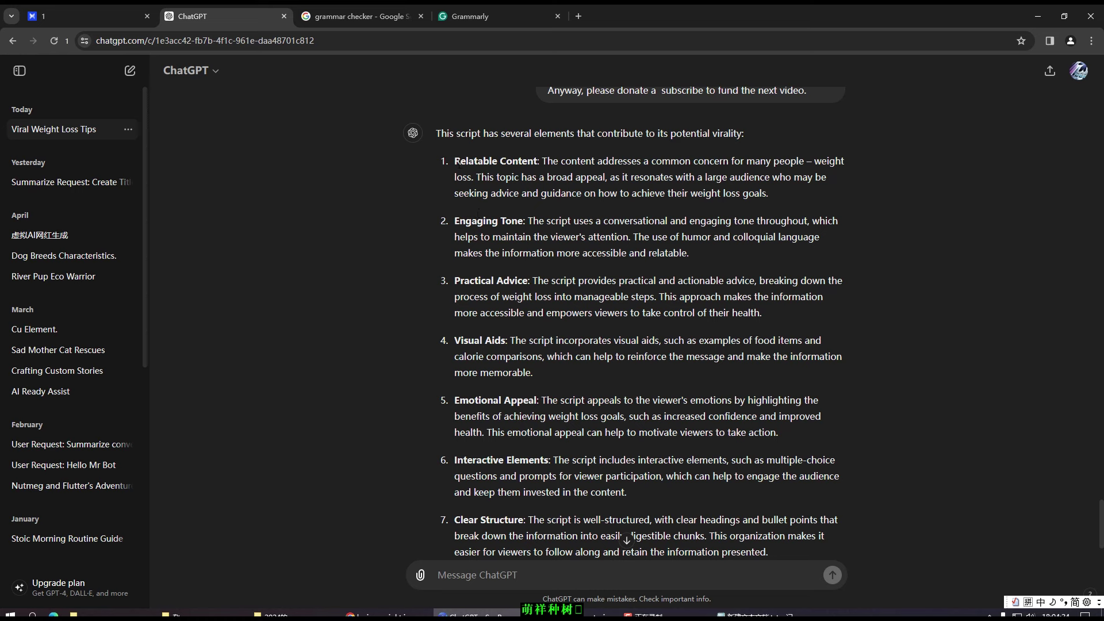
pyautogui.moveTo(460, 157); pyautogui.dragTo(657, 422)
pyautogui.click(656, 422)
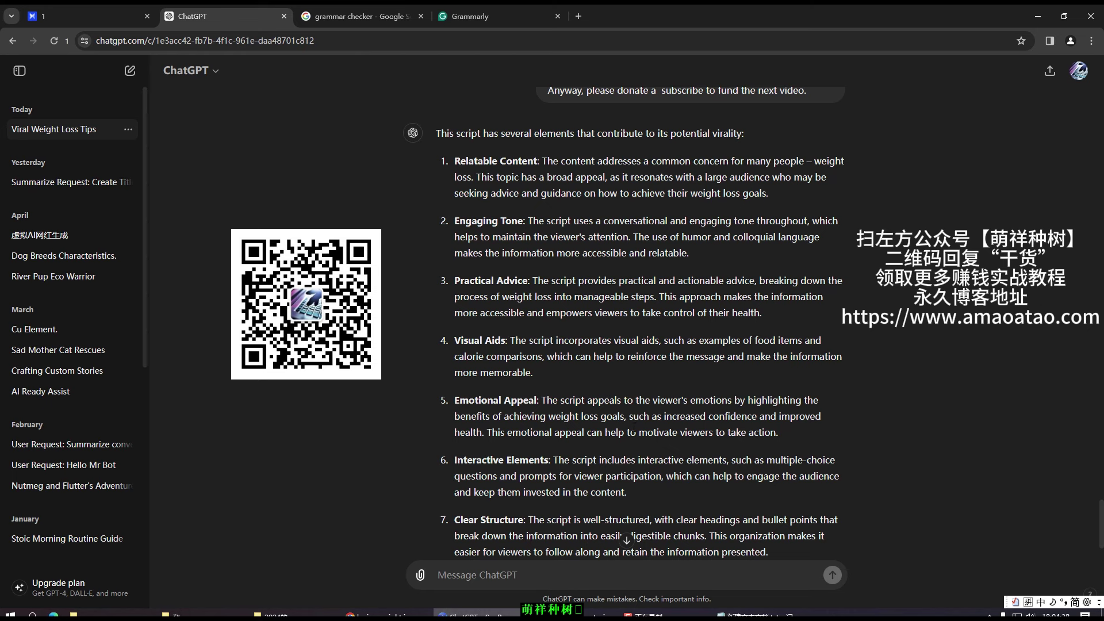
# Paste and send the prompt requesting a new script on "How to lose weight" in the reference script's exact style and tone of voice
pyautogui.hotkey('ctrl', 'v')
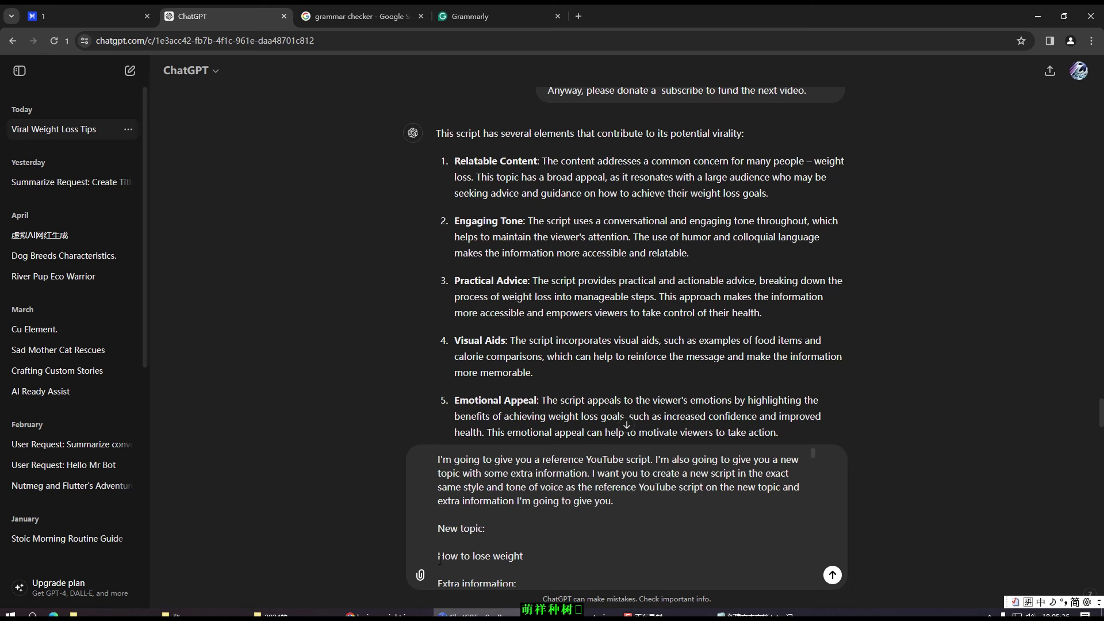
pyautogui.moveTo(438, 558); pyautogui.dragTo(482, 559)
pyautogui.click(508, 559)
pyautogui.moveTo(506, 488); pyautogui.dragTo(540, 487)
pyautogui.click(552, 487)
pyautogui.scroll(-1, 611, 490)
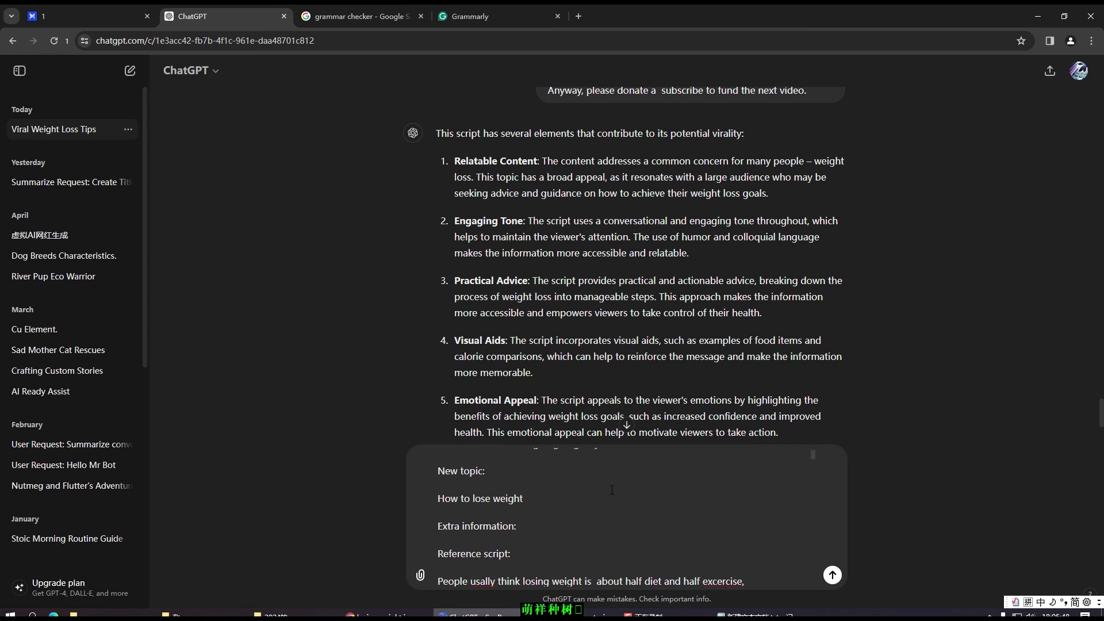
pyautogui.scroll(1, 582, 512)
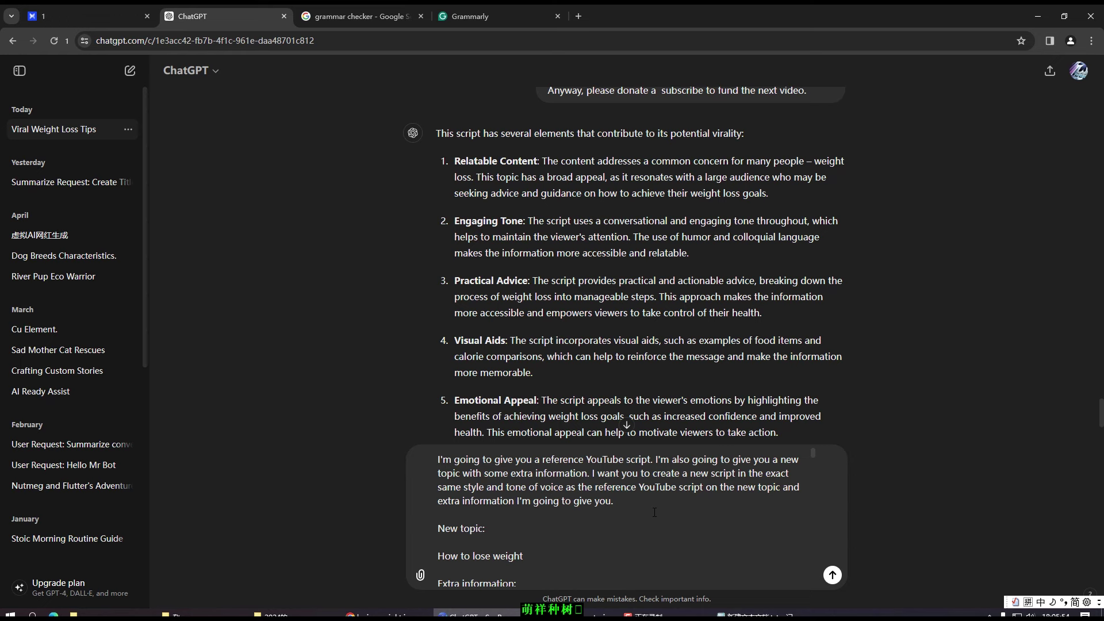
pyautogui.press('Return')
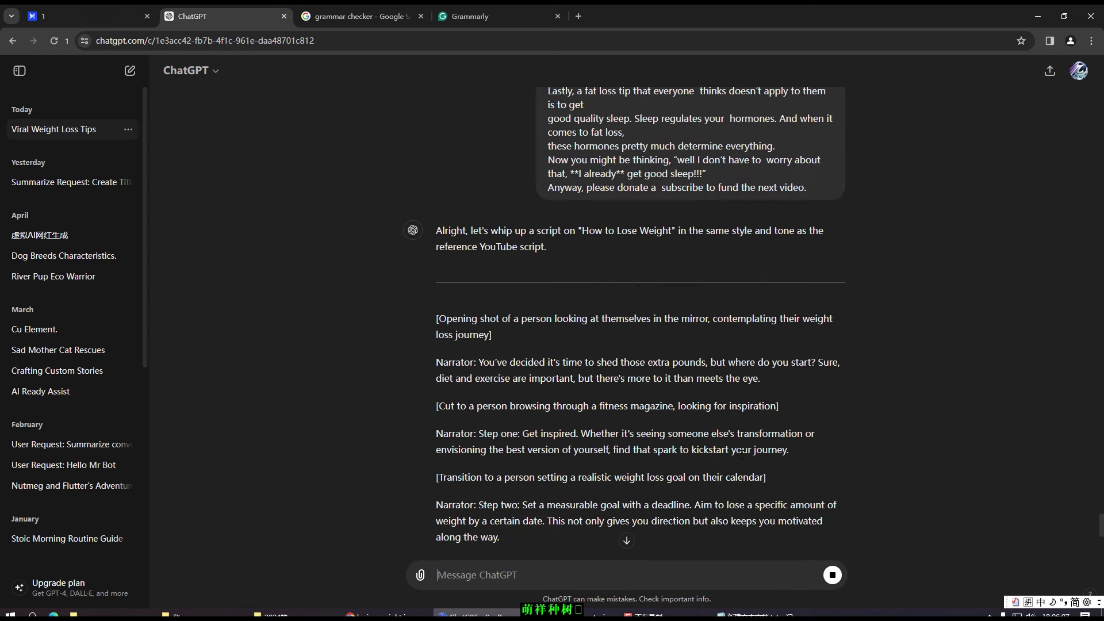
# Read through the generated "How to Lose Weight" script, checking its scene directions and narrator steps
pyautogui.scroll(1, 741, 455)
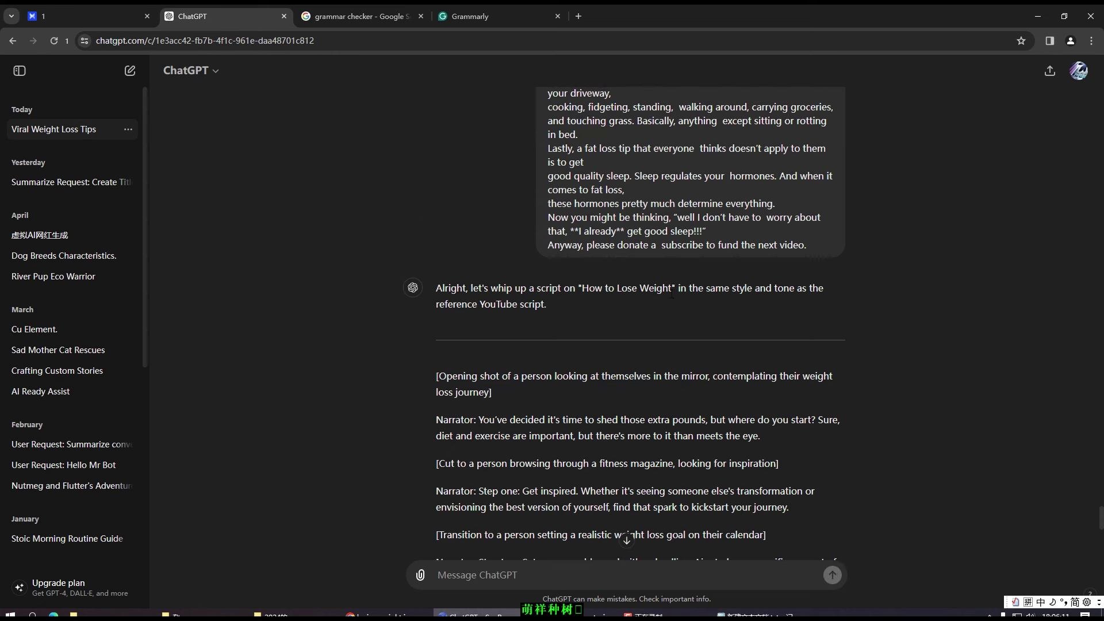
pyautogui.scroll(-2, 614, 379)
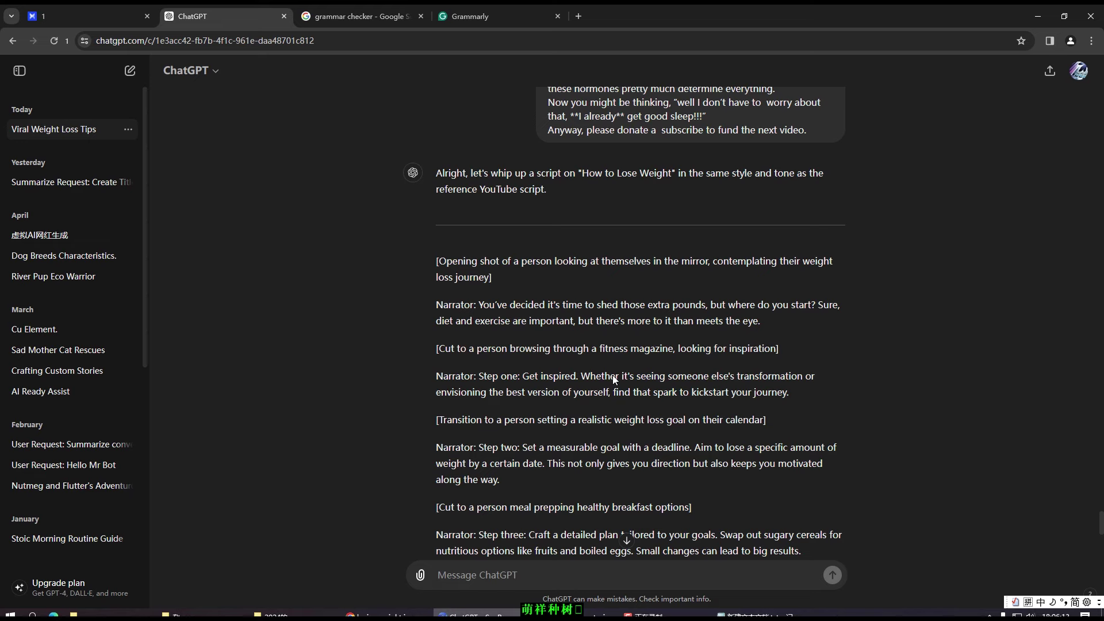
pyautogui.scroll(-5, 516, 356)
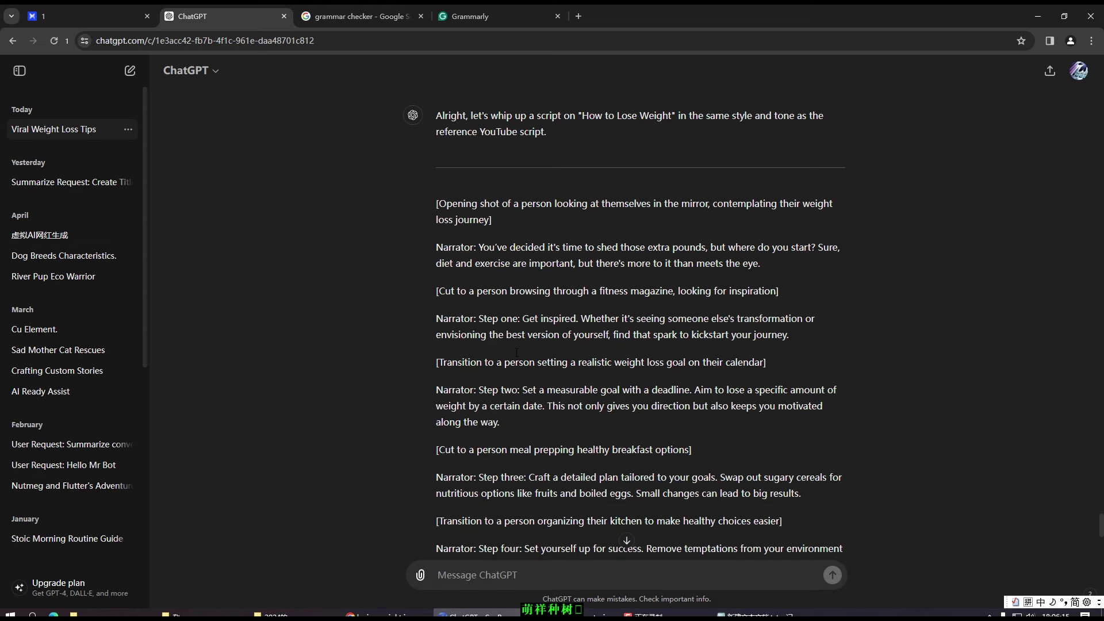
pyautogui.scroll(-2, 516, 356)
pyautogui.scroll(4, 515, 356)
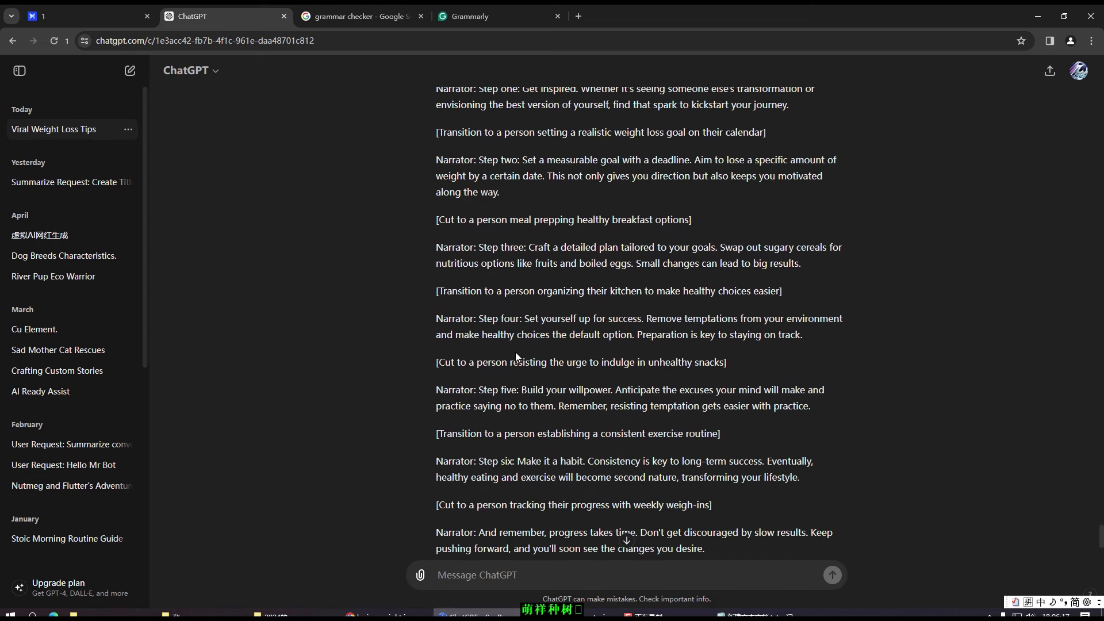
pyautogui.scroll(1, 516, 356)
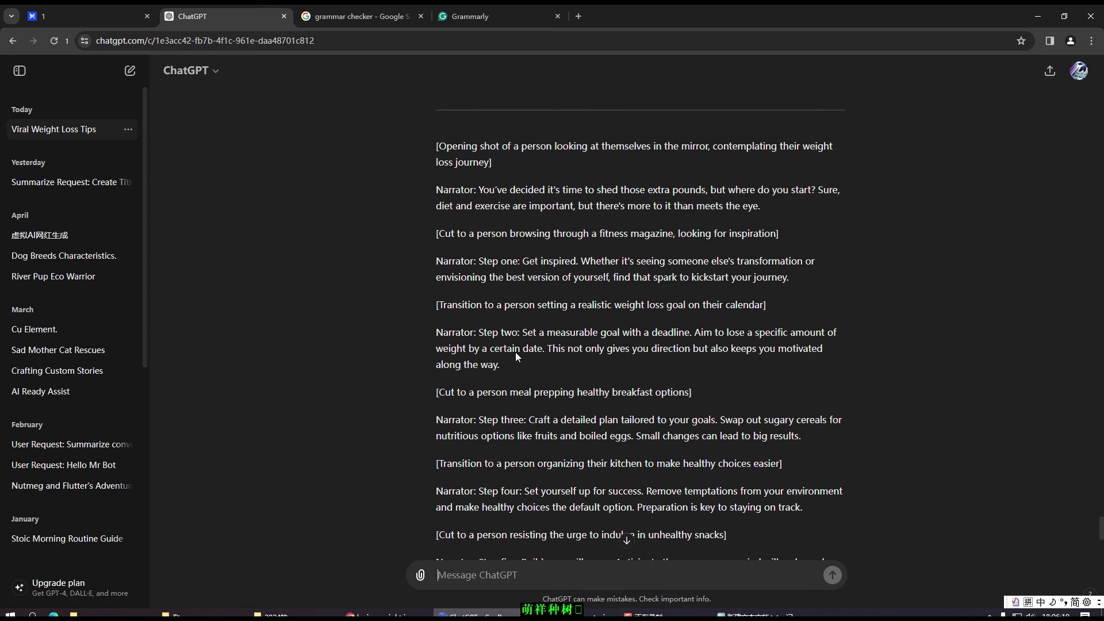
pyautogui.scroll(1, 516, 357)
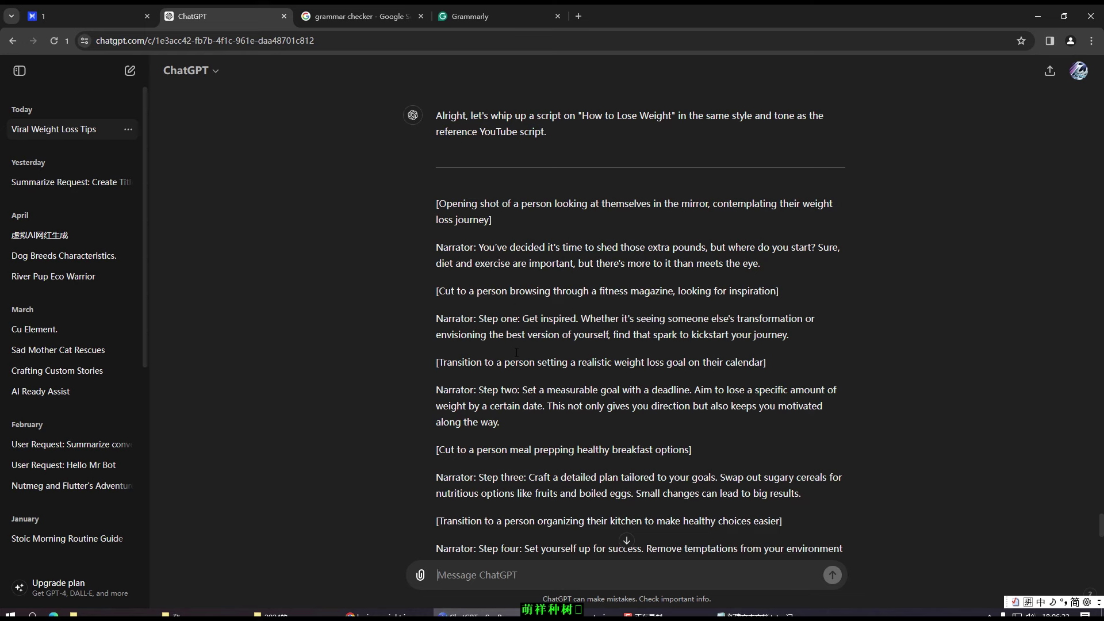
pyautogui.scroll(1, 517, 353)
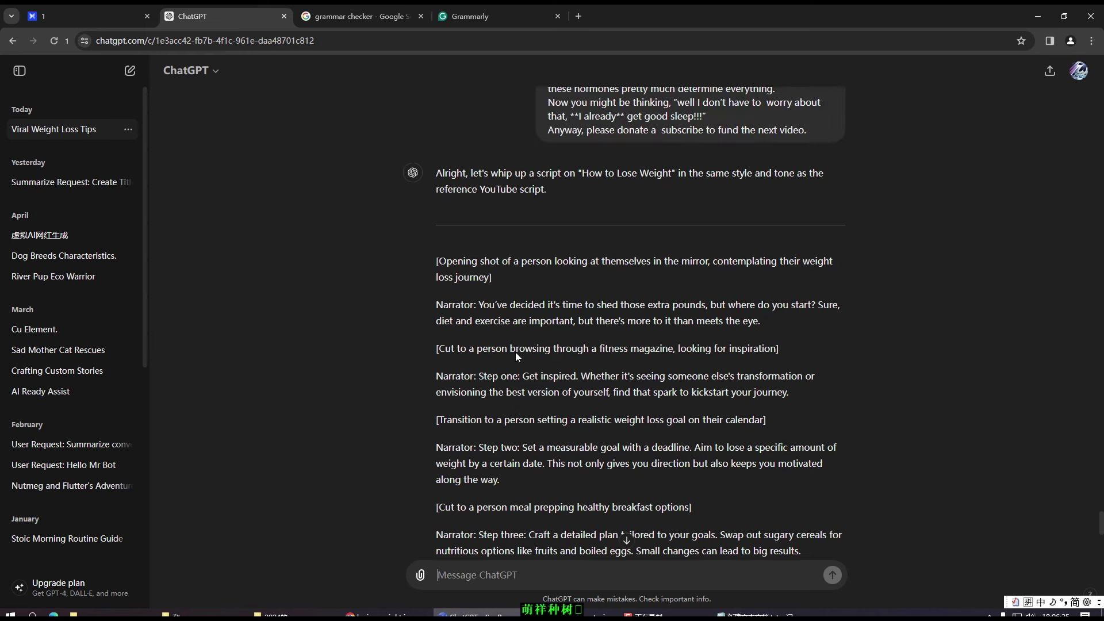
pyautogui.scroll(-5, 515, 352)
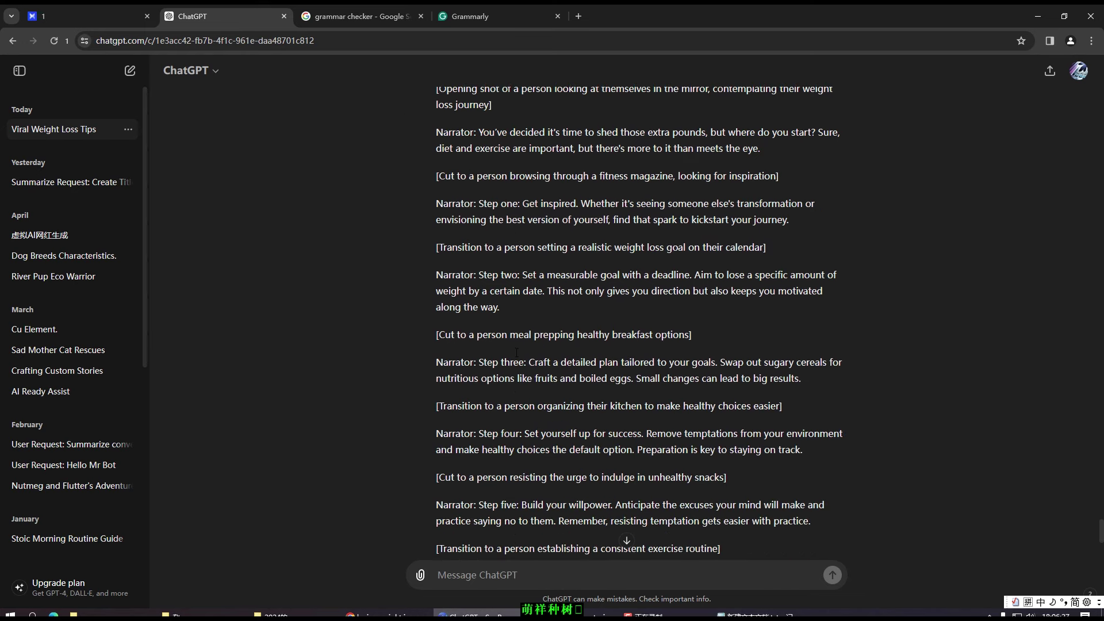
pyautogui.scroll(-2, 516, 352)
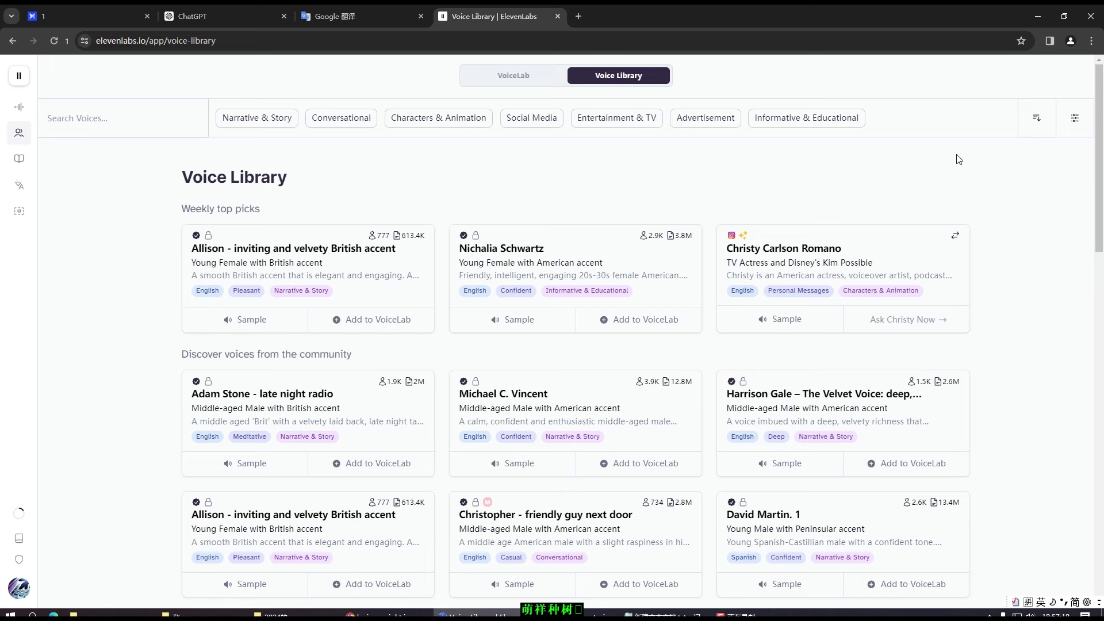
# In the ElevenLabs Voice Library, show the advanced filters and examine the Category, Gender, Age and Language choices
pyautogui.click(1077, 121)
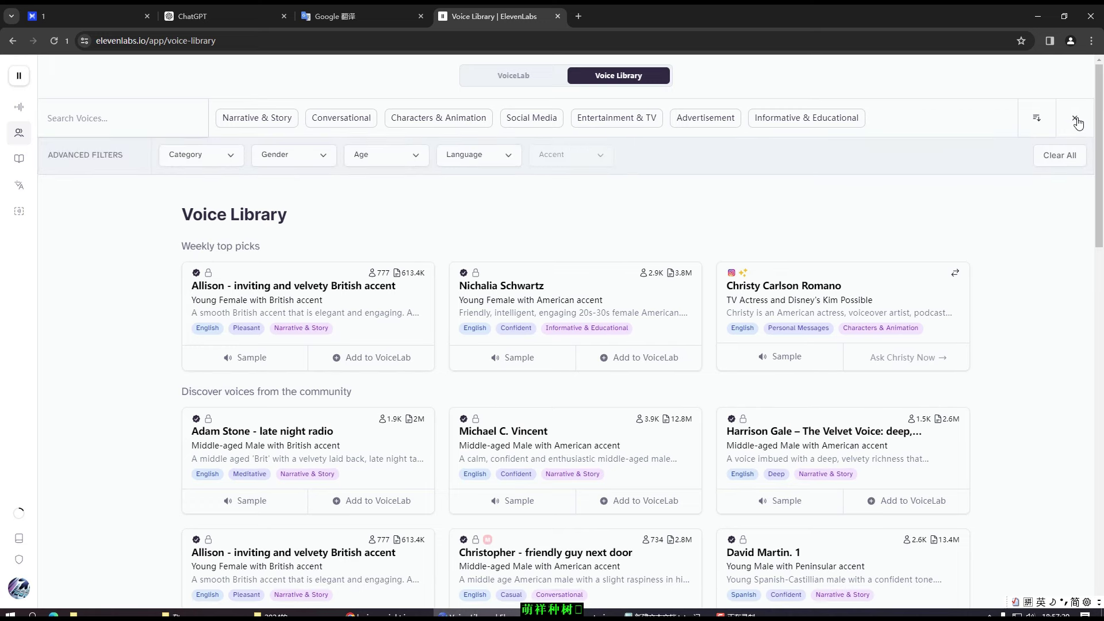
pyautogui.click(232, 163)
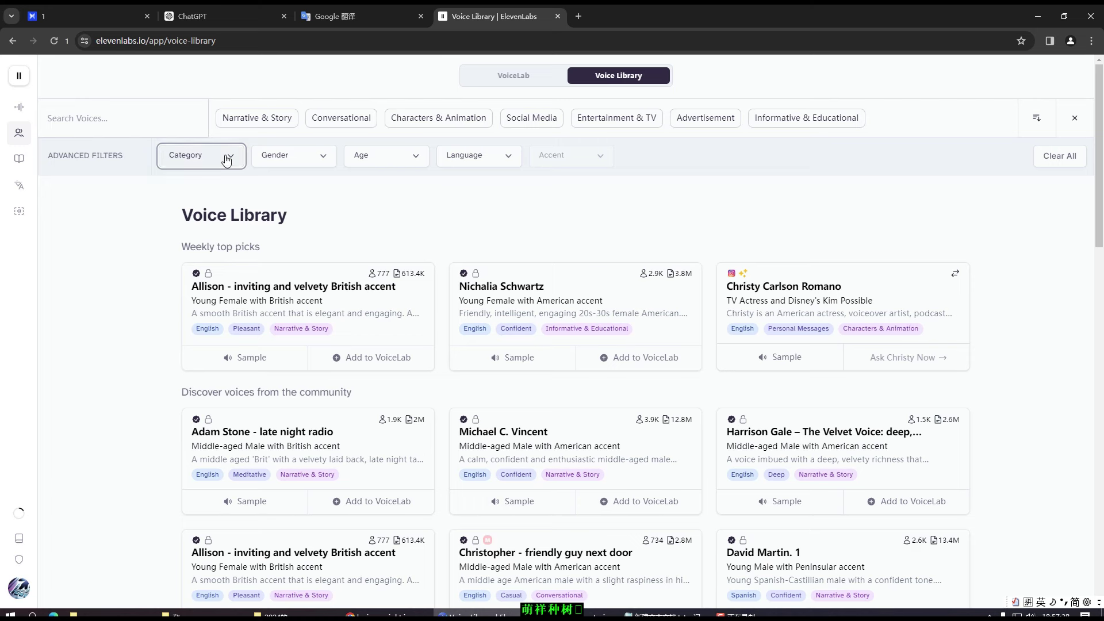
pyautogui.click(313, 161)
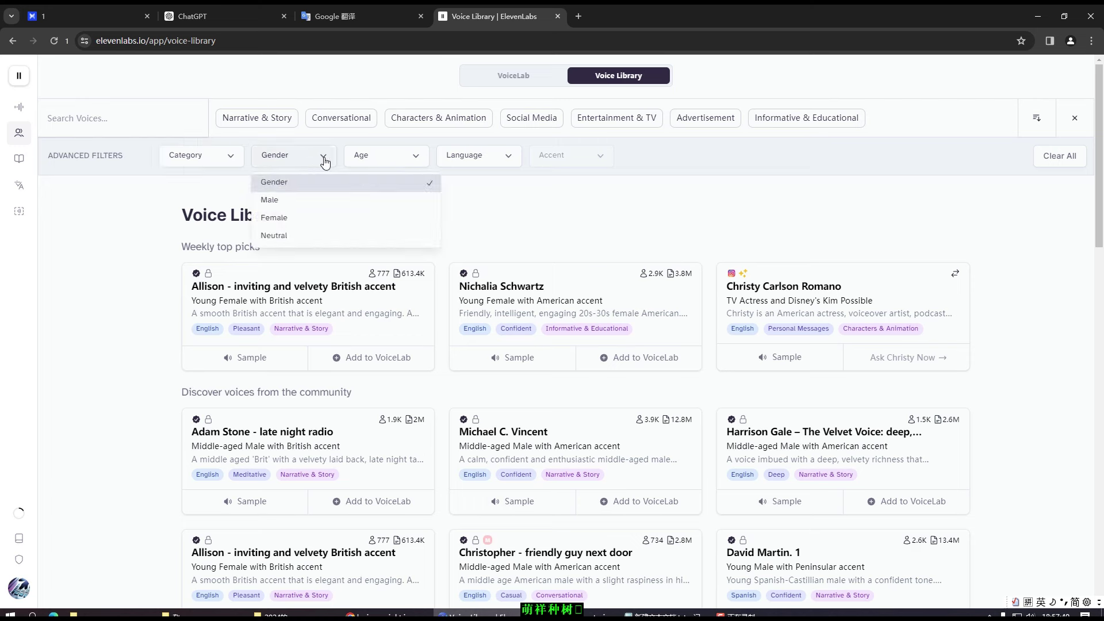
pyautogui.click(418, 160)
pyautogui.click(419, 160)
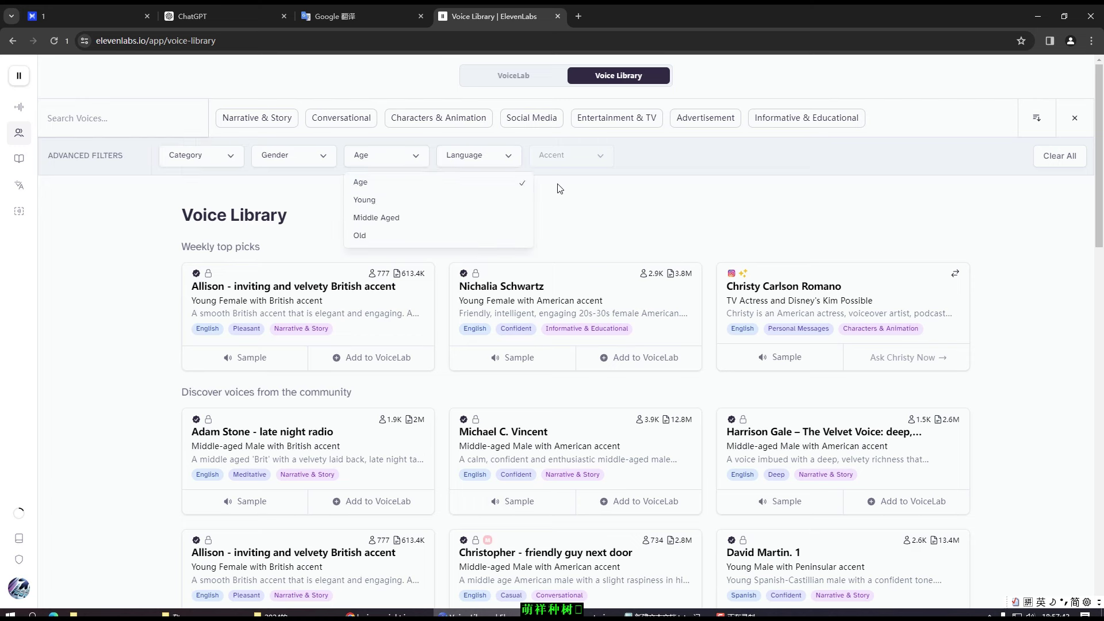
pyautogui.press('Escape')
pyautogui.click(504, 163)
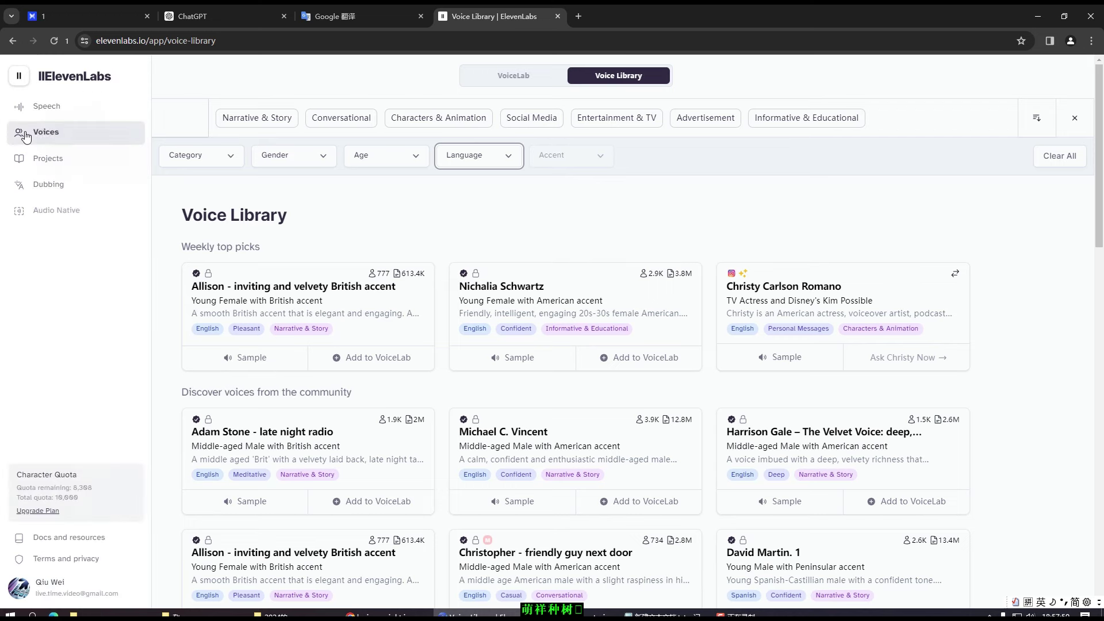
# Go to the saved voices in VoiceLab and use the "Adam - Calm, Smart" voice for speech synthesis
pyautogui.click(42, 137)
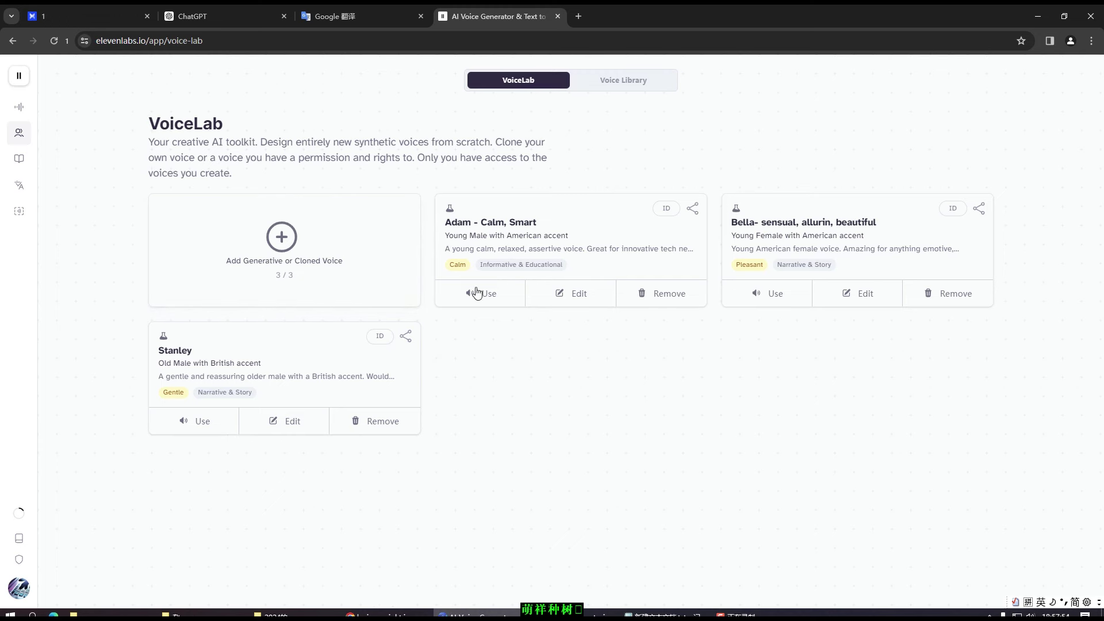
pyautogui.click(478, 296)
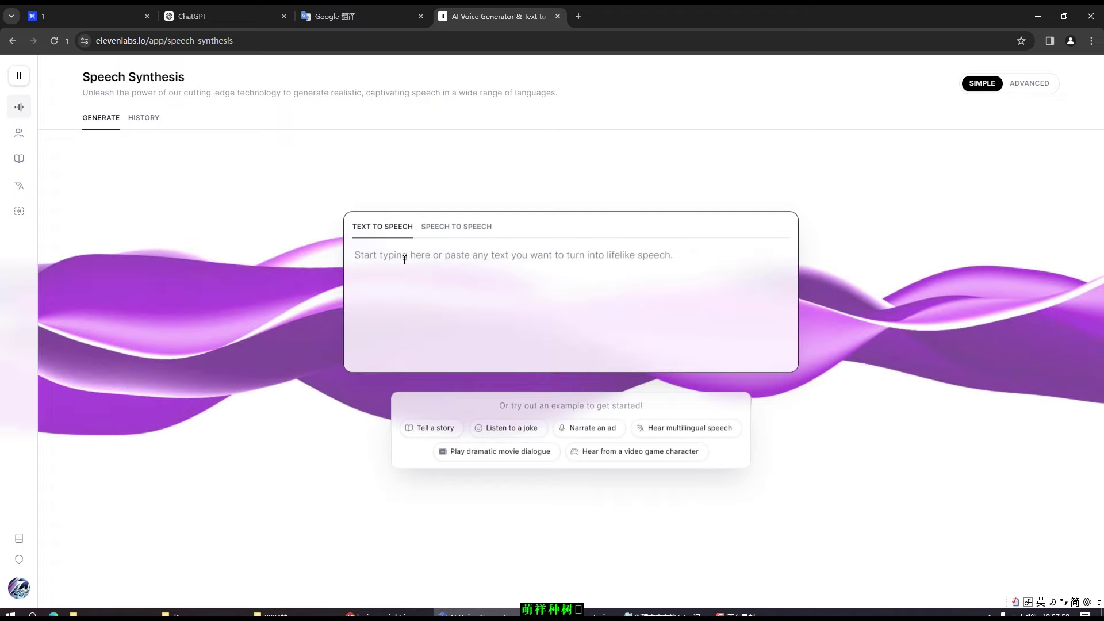
# Paste the weight-loss script into Text to Speech, generate the speech with the Adam voice and listen to part of it
pyautogui.hotkey('ctrl', 'v')
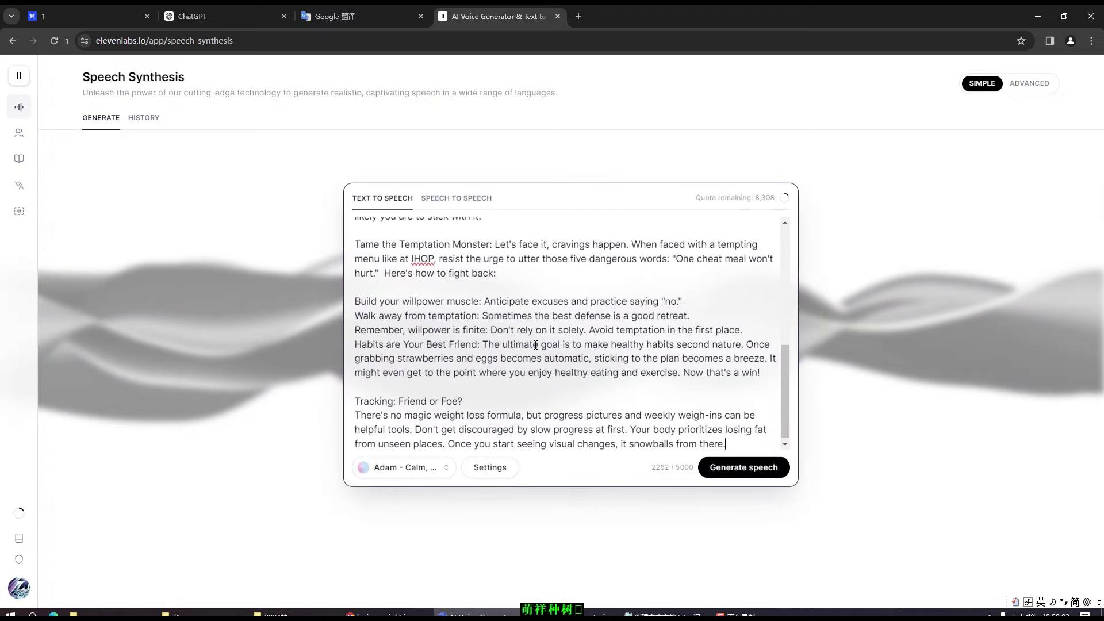
pyautogui.scroll(10, 589, 352)
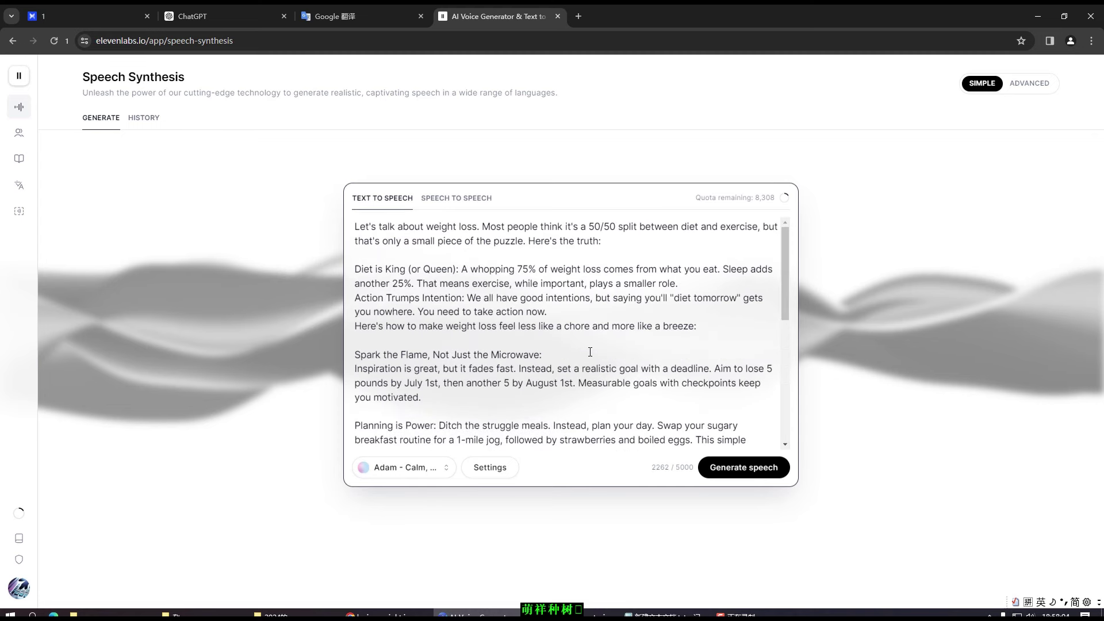
pyautogui.click(742, 475)
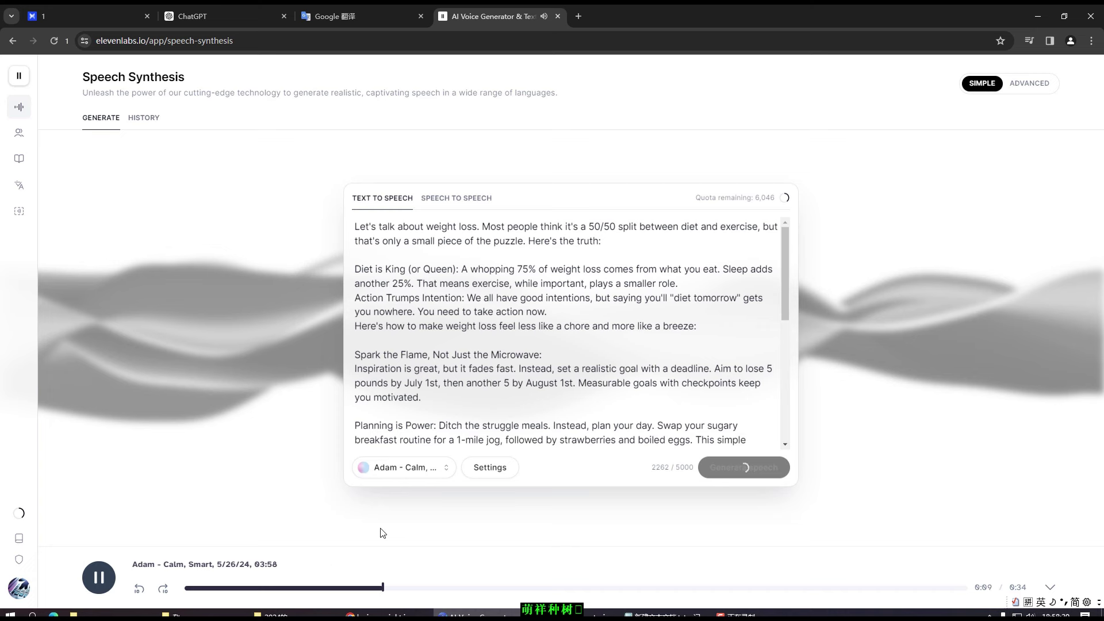
pyautogui.click(105, 585)
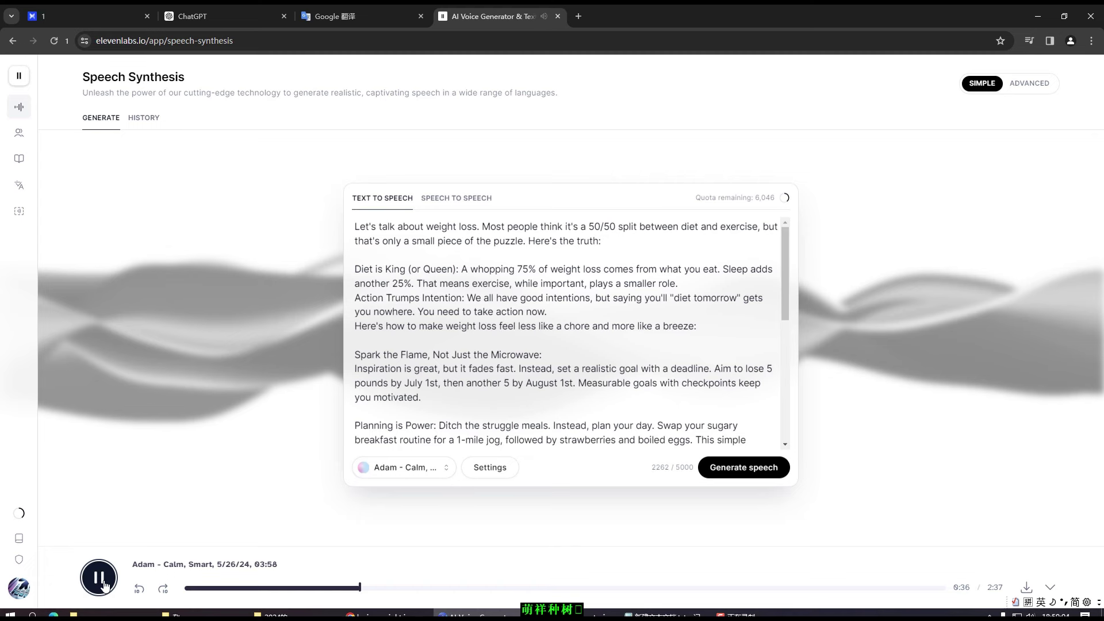
pyautogui.click(104, 585)
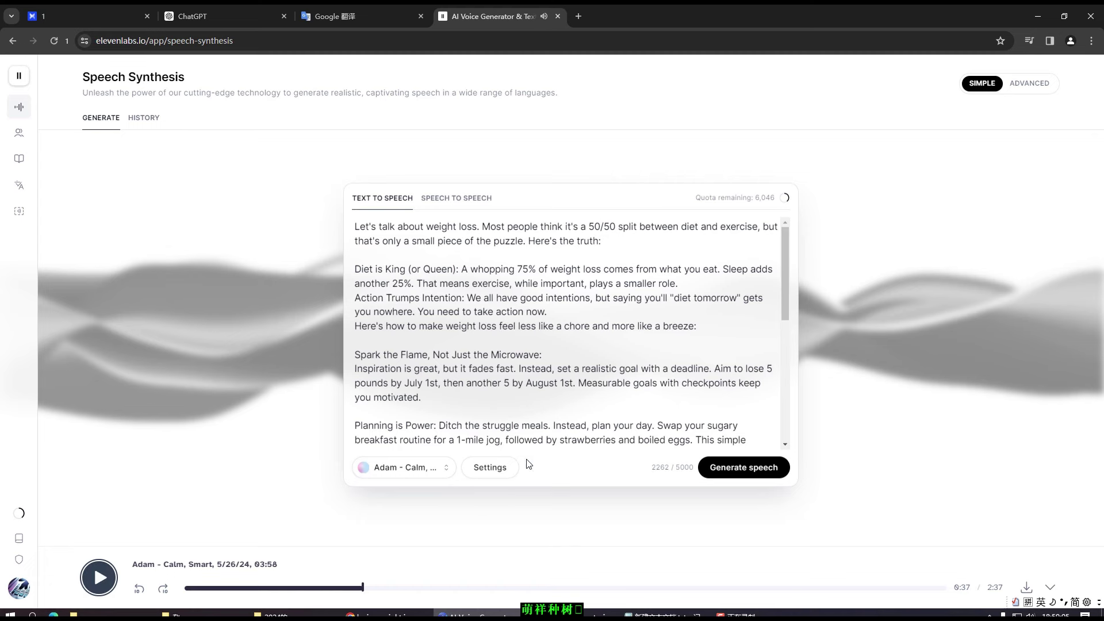
# Lower the voice's Stability slightly towards more variable, regenerate the speech and close the voice settings
pyautogui.click(501, 476)
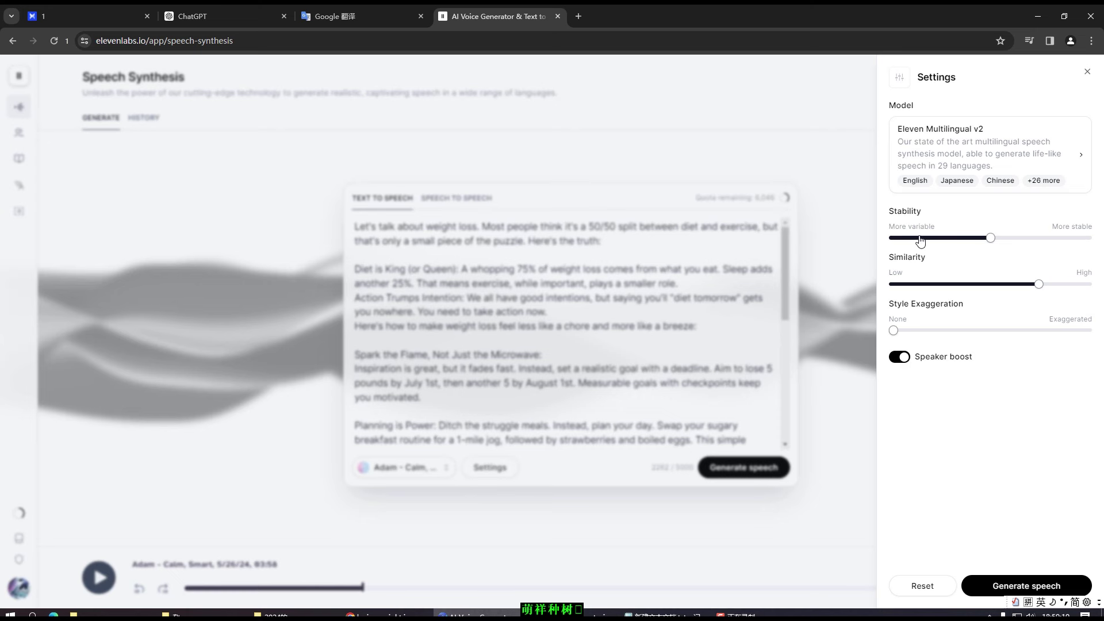
pyautogui.click(966, 238)
pyautogui.click(1049, 590)
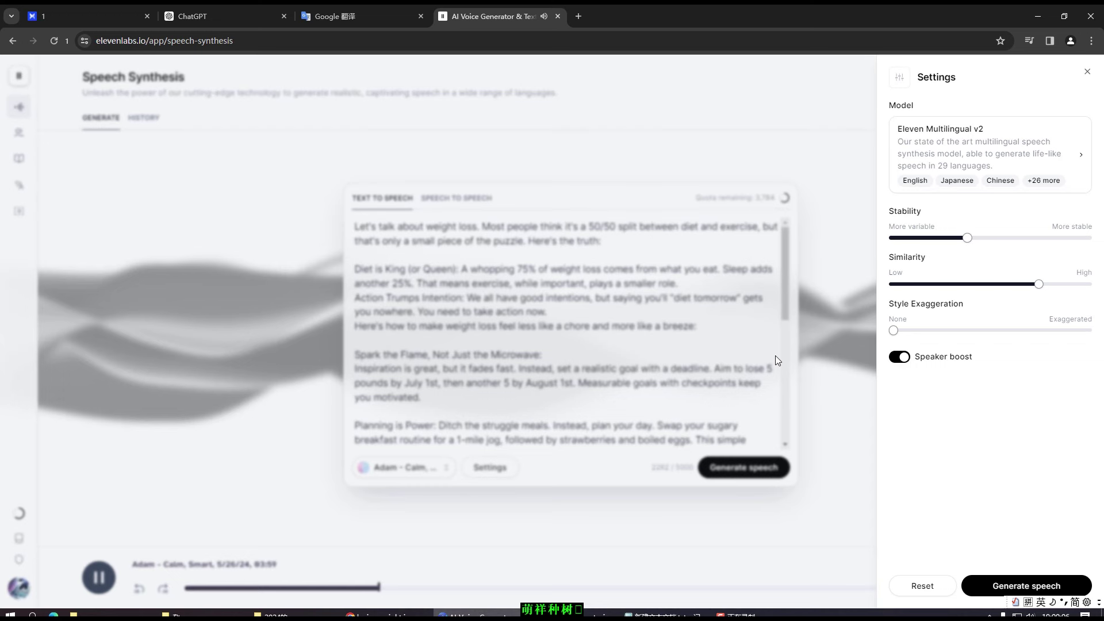
pyautogui.click(775, 355)
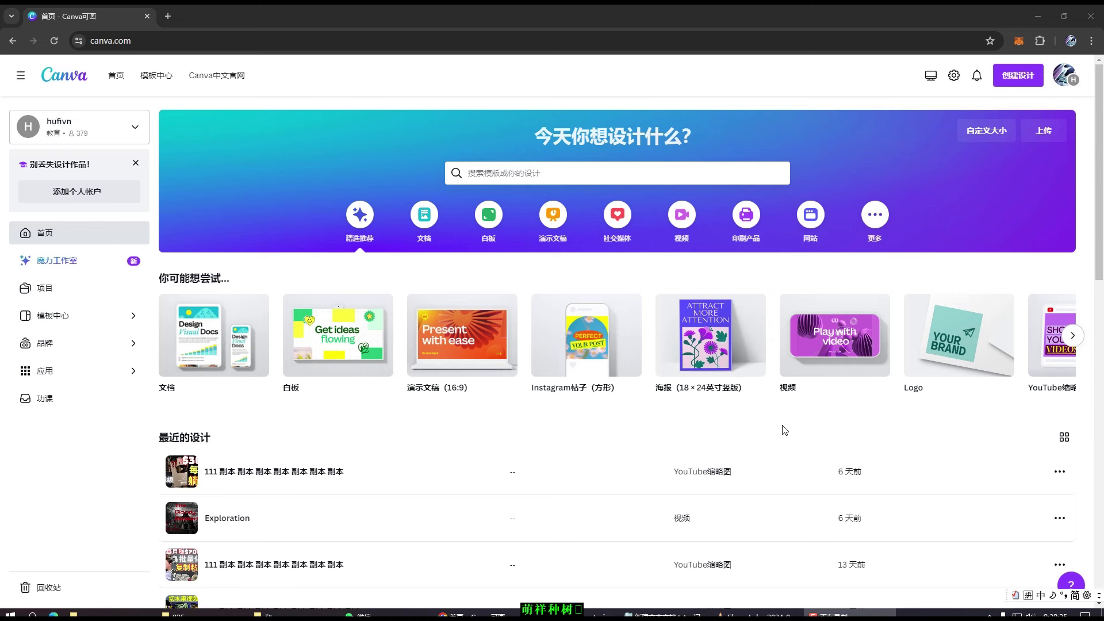
# Switch to Canva, create a blank video design and upload the ElevenLabs_2024-05-26 voice-over from folder 025
pyautogui.moveTo(833, 403)
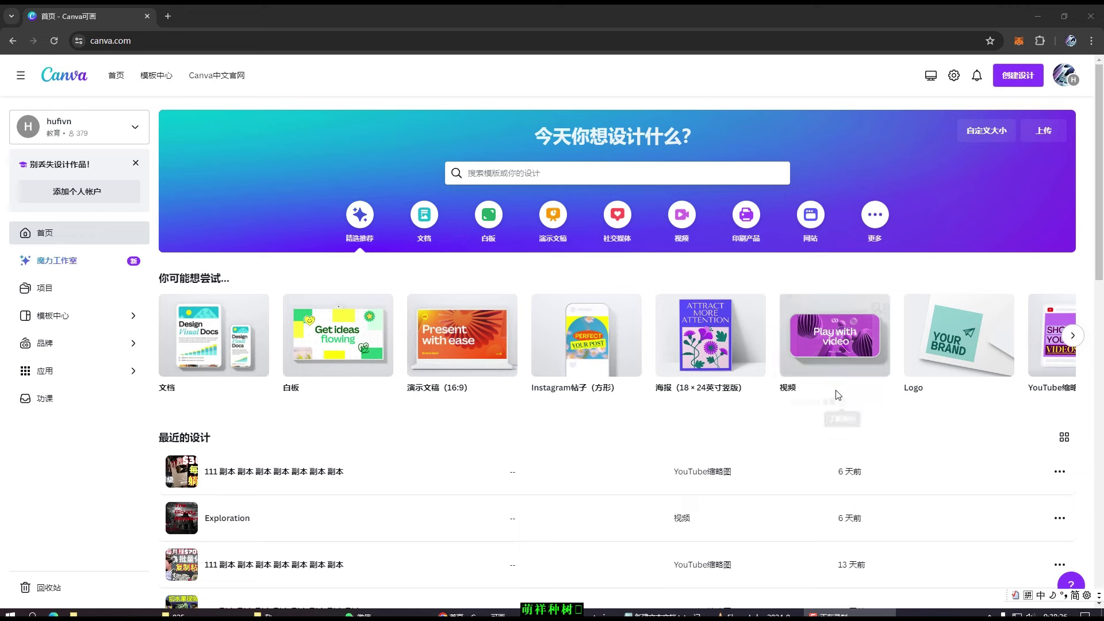
pyautogui.click(826, 343)
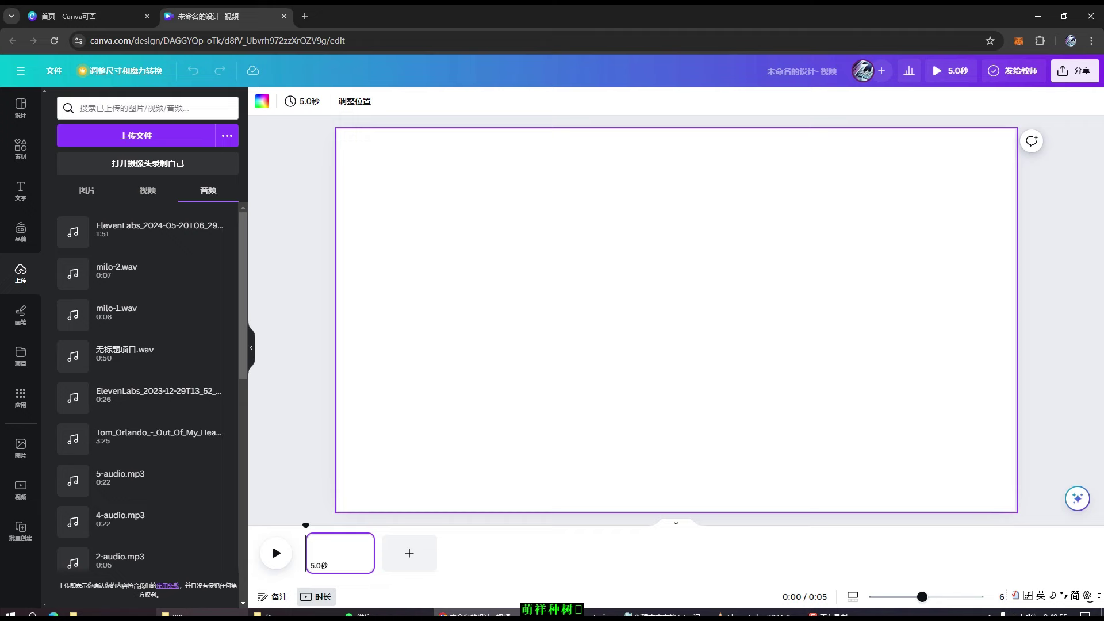
pyautogui.click(225, 615)
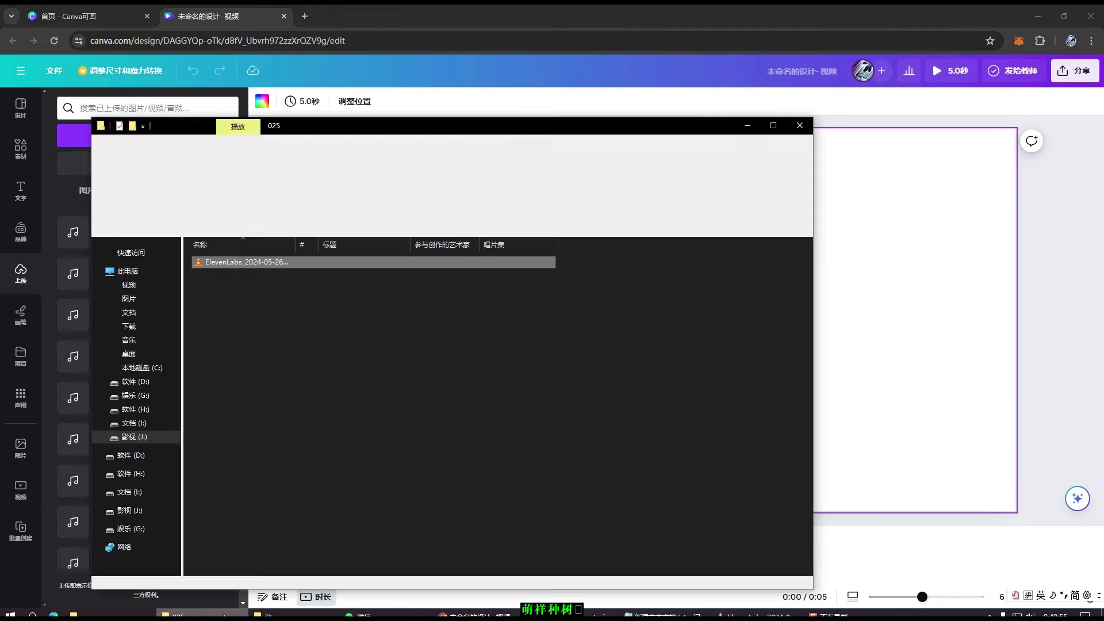
pyautogui.moveTo(396, 123); pyautogui.dragTo(583, 147)
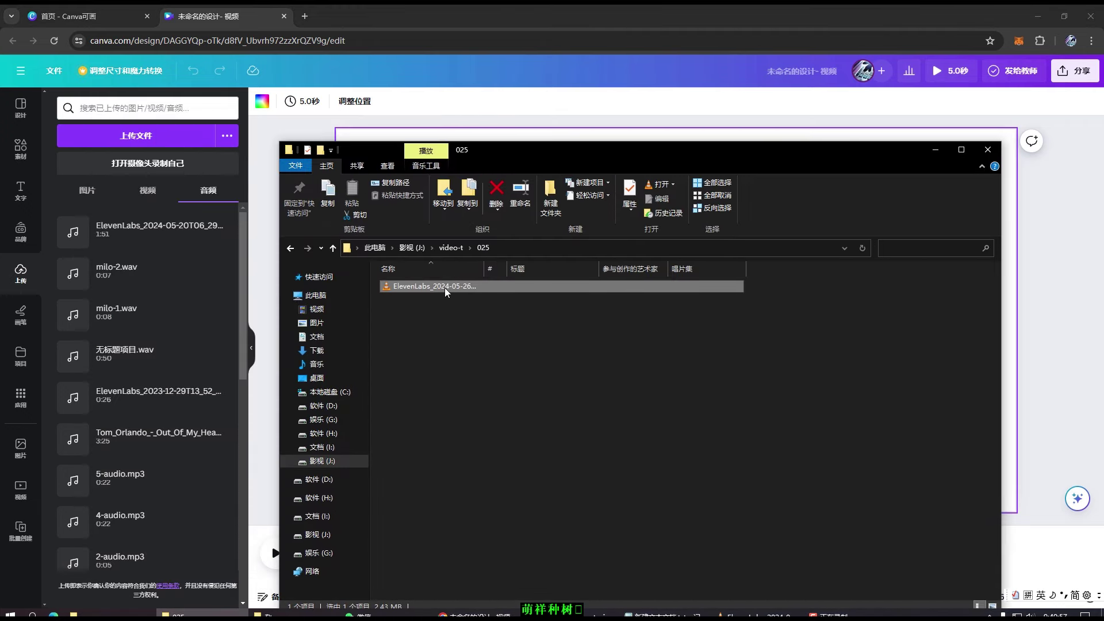
pyautogui.moveTo(446, 287); pyautogui.dragTo(160, 342)
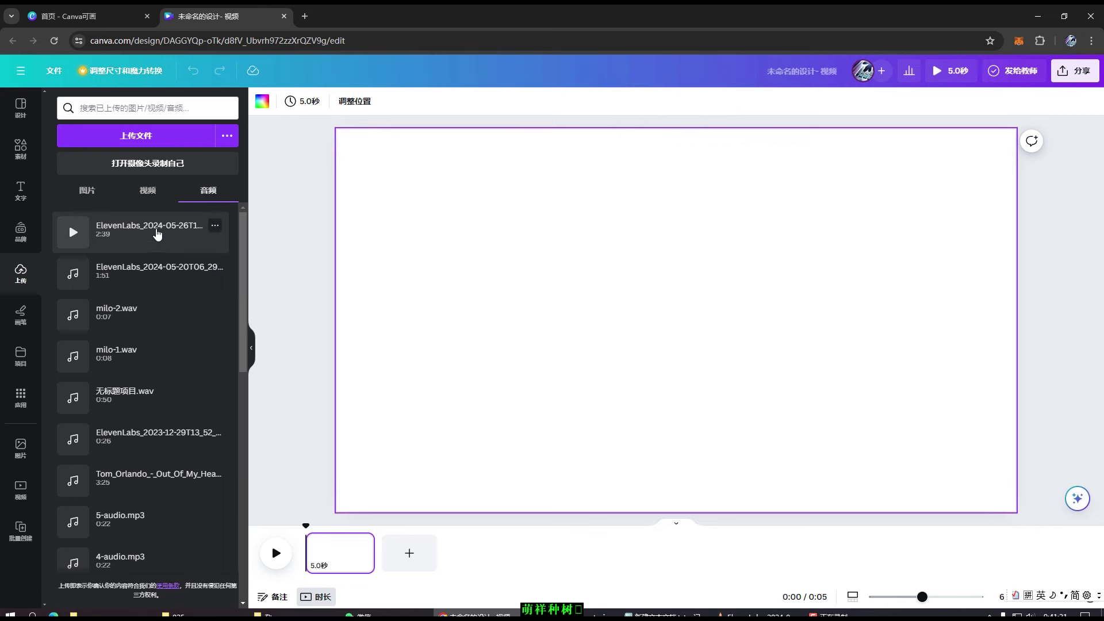
# Add the uploaded ElevenLabs_2024-05-26 voice-over to the timeline, extend the page to 35.9 seconds and return the playhead to the start
pyautogui.moveTo(157, 233); pyautogui.dragTo(347, 569)
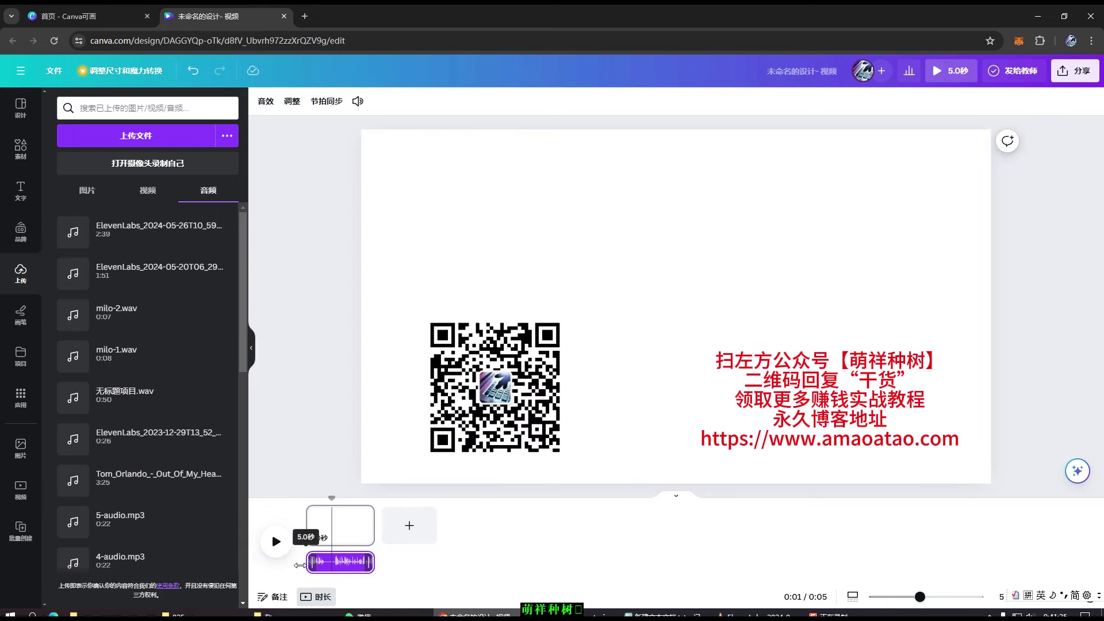
pyautogui.moveTo(373, 526); pyautogui.dragTo(802, 540)
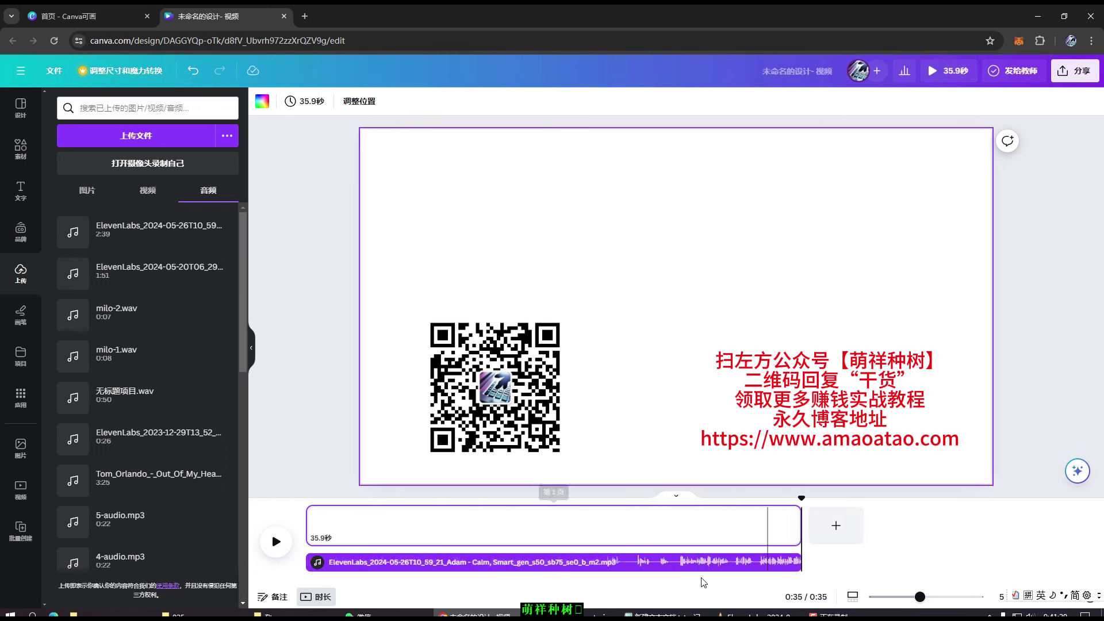
pyautogui.click(318, 500)
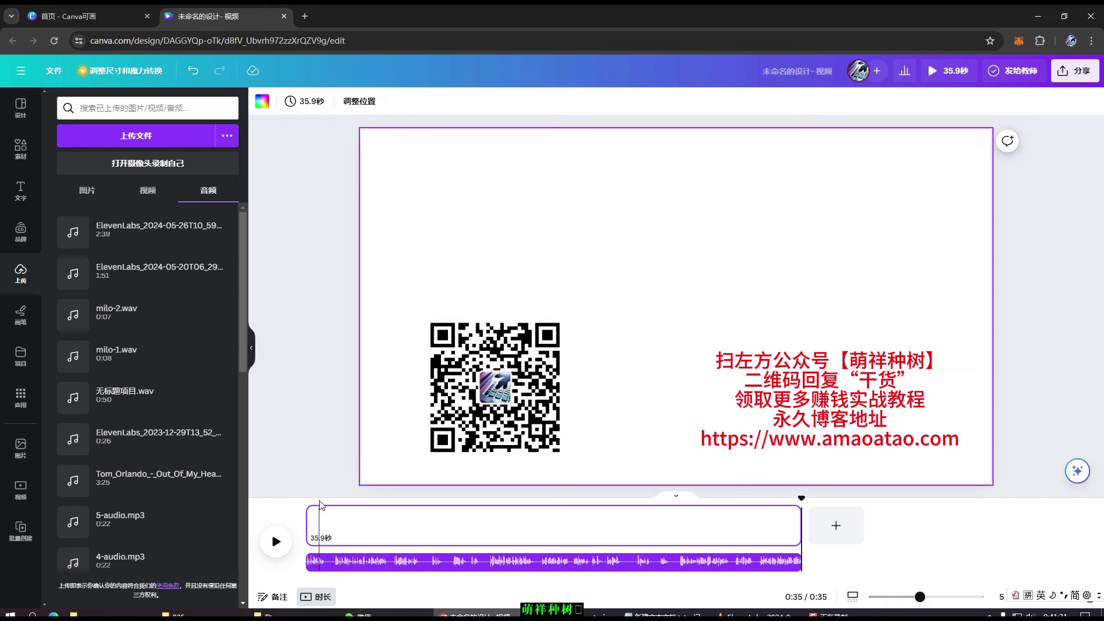
pyautogui.moveTo(316, 499); pyautogui.dragTo(306, 498)
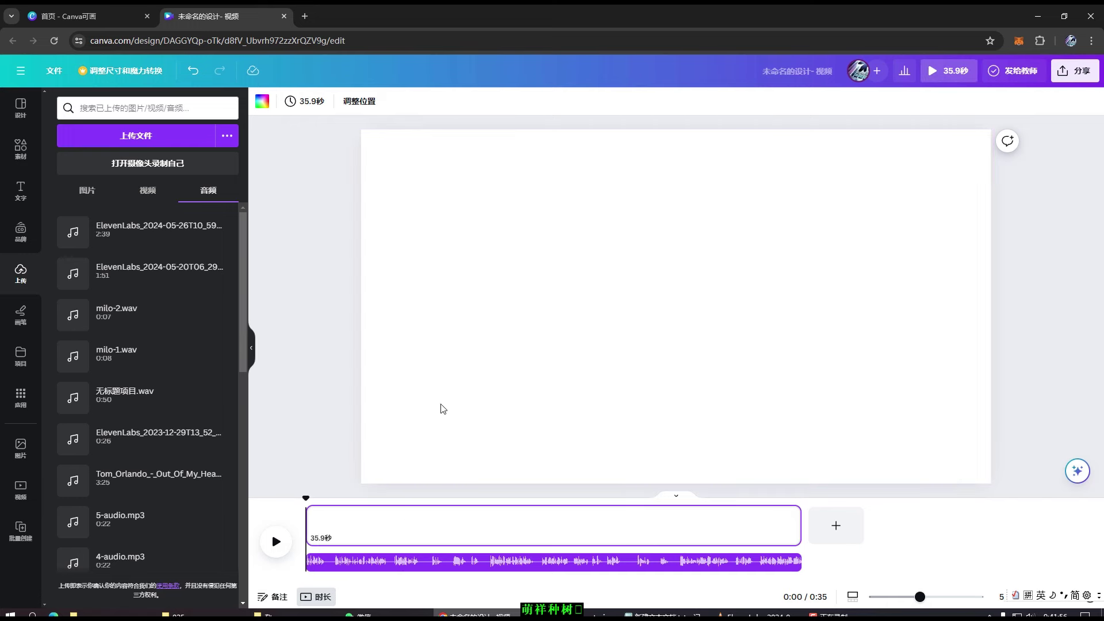
# Set the blank page's background to solid black
pyautogui.click(457, 379)
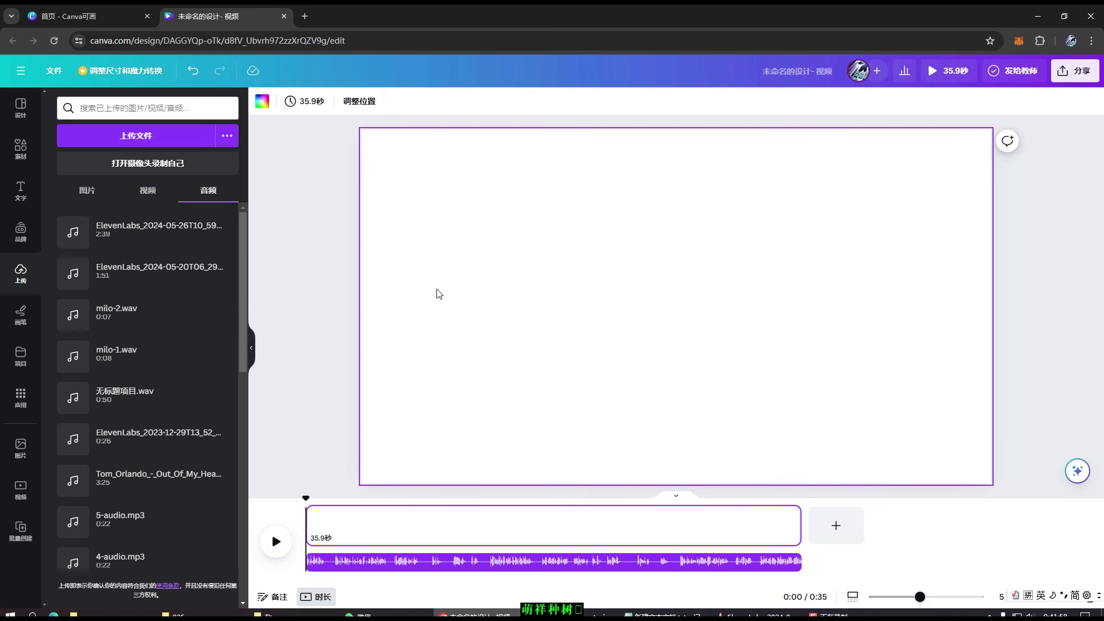
pyautogui.click(265, 110)
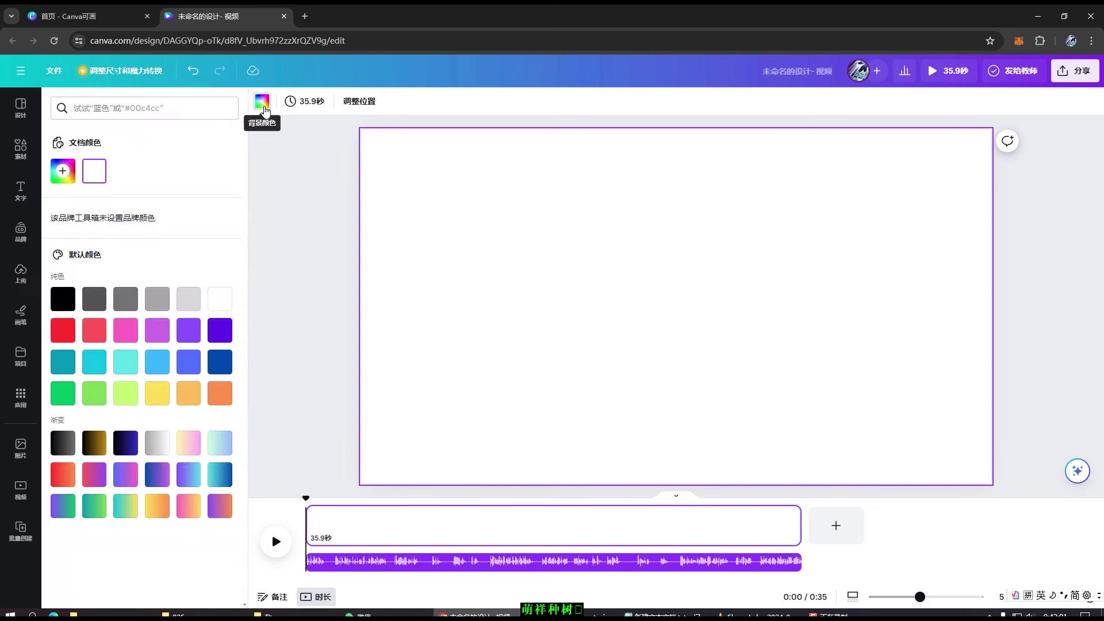
pyautogui.click(71, 303)
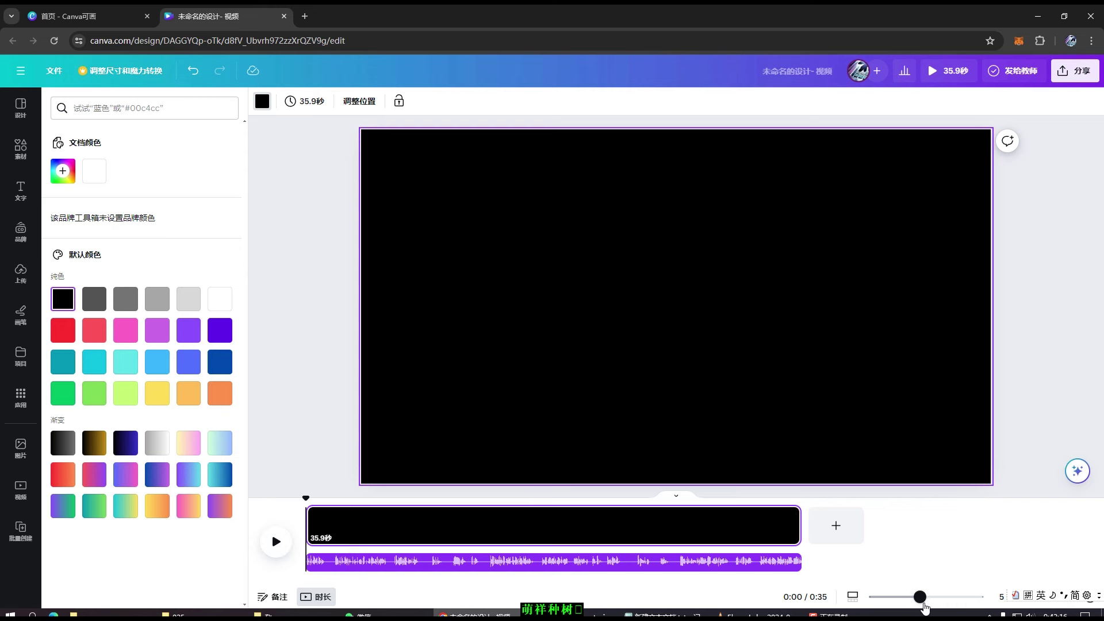
pyautogui.moveTo(920, 597); pyautogui.dragTo(929, 607)
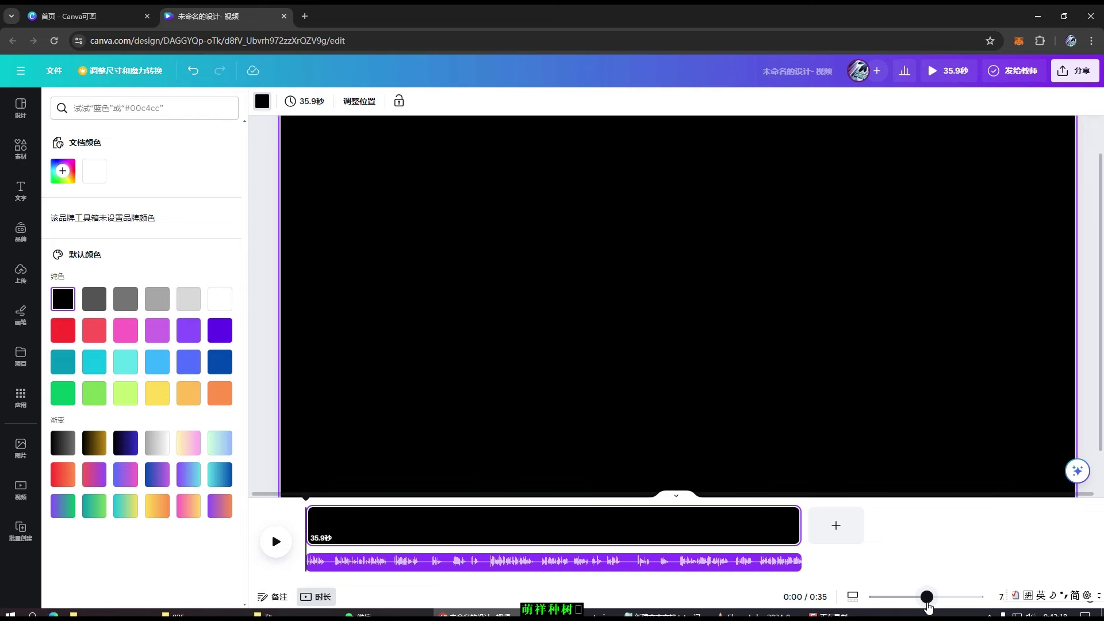
pyautogui.hotkey('ctrl', 'z')
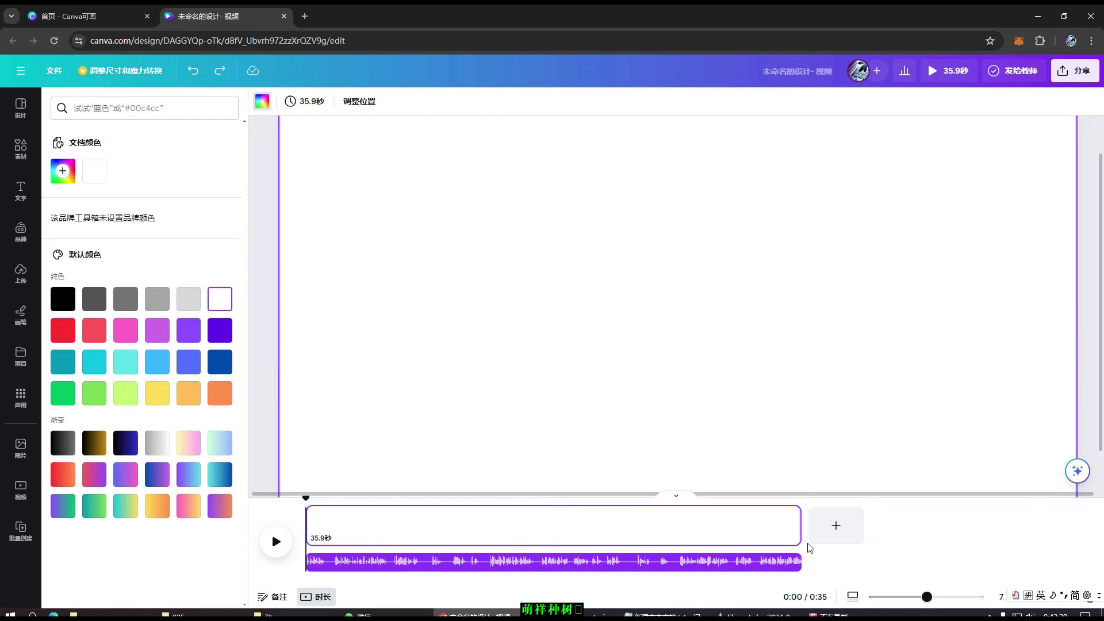
pyautogui.hotkey('ctrl', 'y')
# Play the opening of the voice-over and place the playhead at about 3 seconds
pyautogui.click(276, 542)
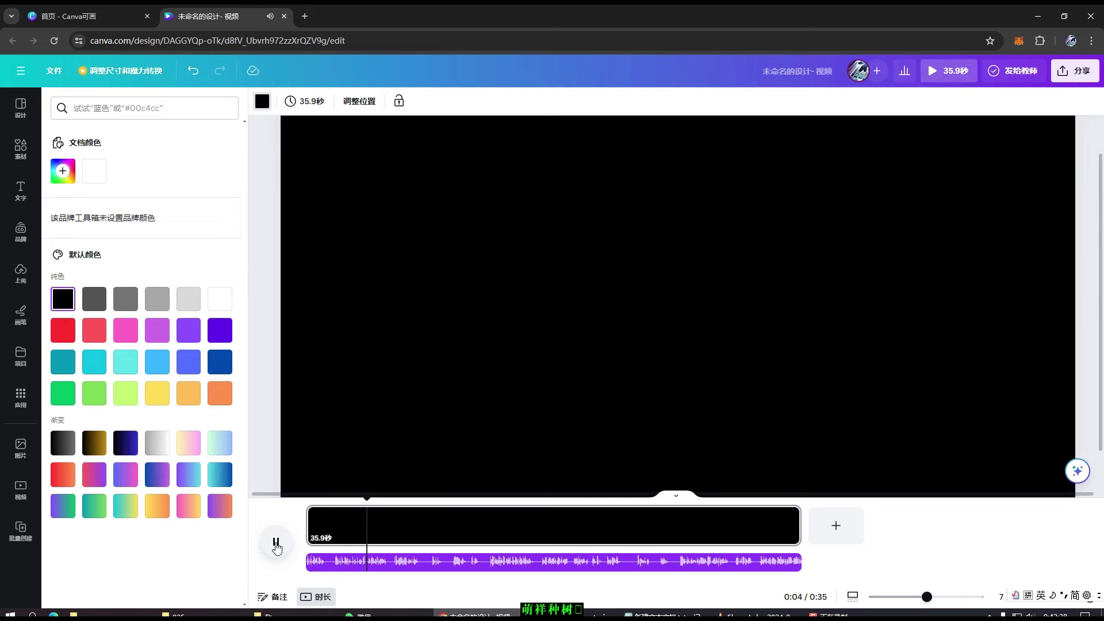
pyautogui.click(276, 542)
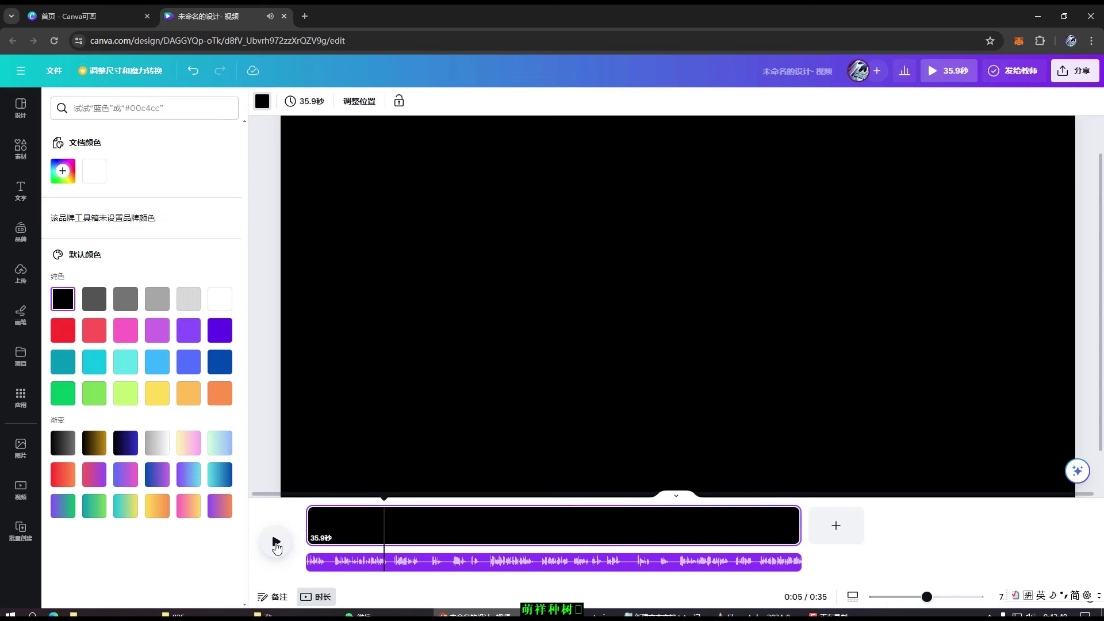
pyautogui.click(357, 502)
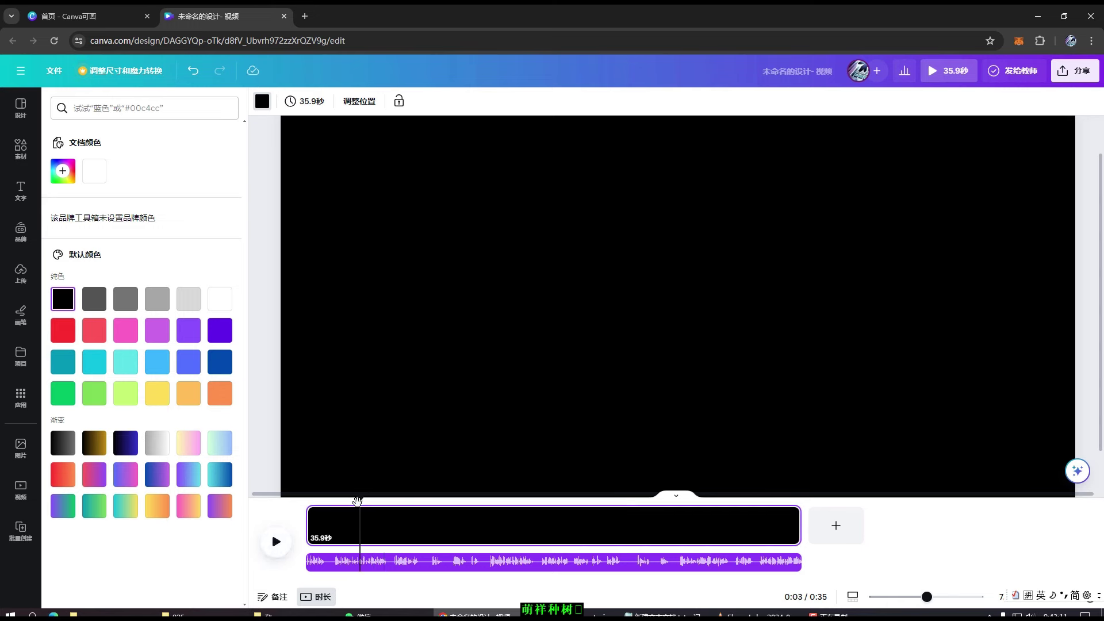
pyautogui.moveTo(357, 502); pyautogui.dragTo(332, 518)
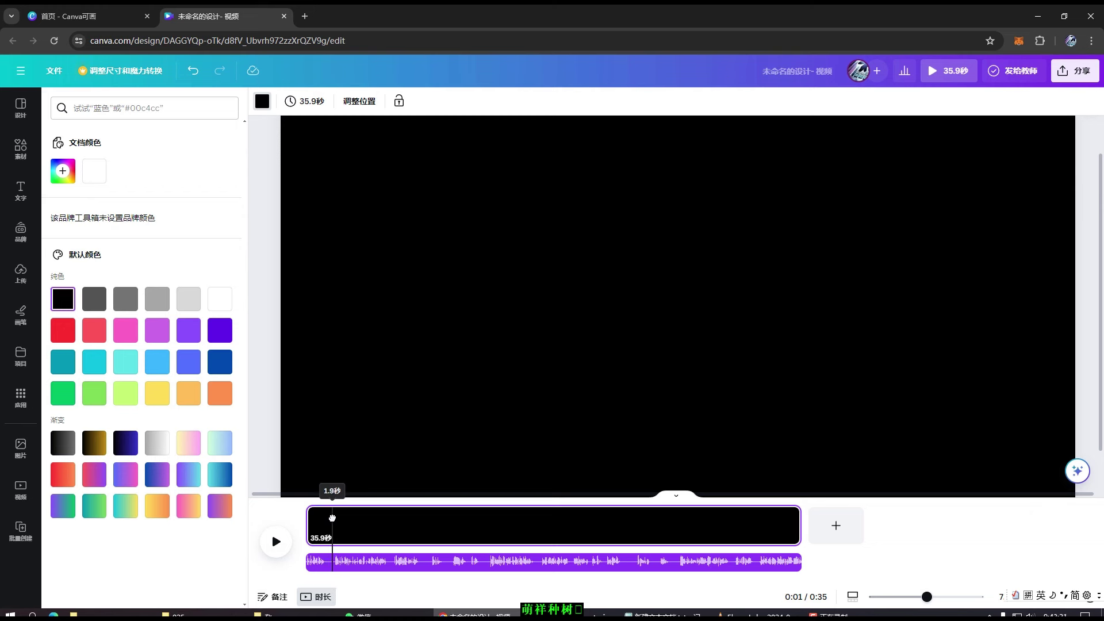
pyautogui.moveTo(333, 518); pyautogui.dragTo(347, 520)
pyautogui.moveTo(354, 521)
pyautogui.mouseDown()
pyautogui.moveTo(374, 522)
pyautogui.moveTo(320, 537)
pyautogui.moveTo(316, 500)
pyautogui.moveTo(309, 506)
pyautogui.moveTo(350, 513)
pyautogui.mouseUp()
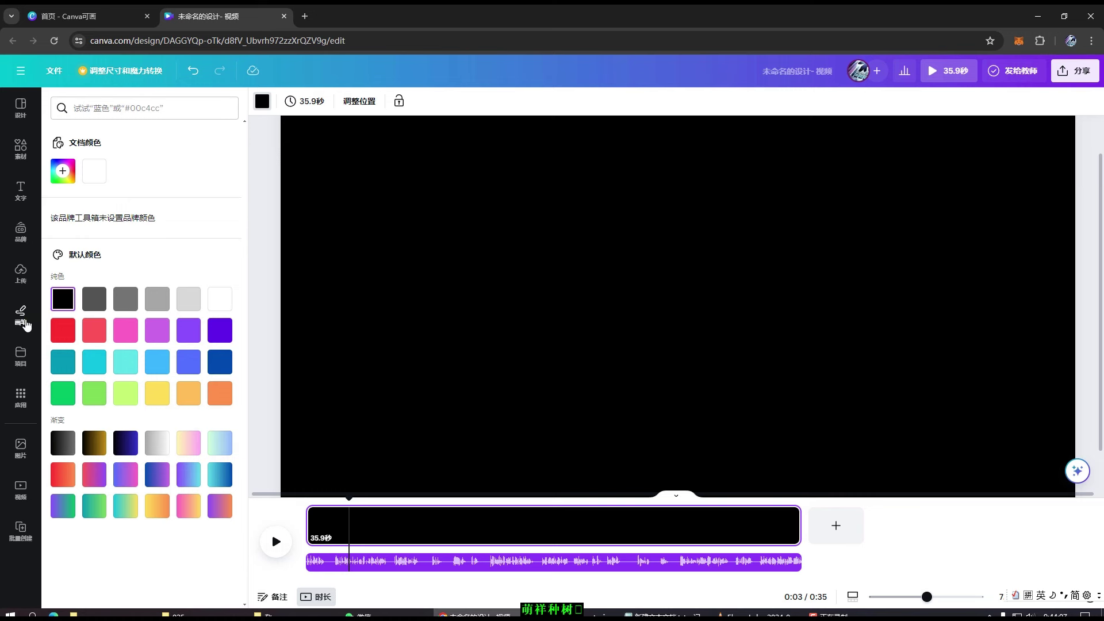
# Choose the yellow highlighter for drawing and set its thickness to 21
pyautogui.click(23, 322)
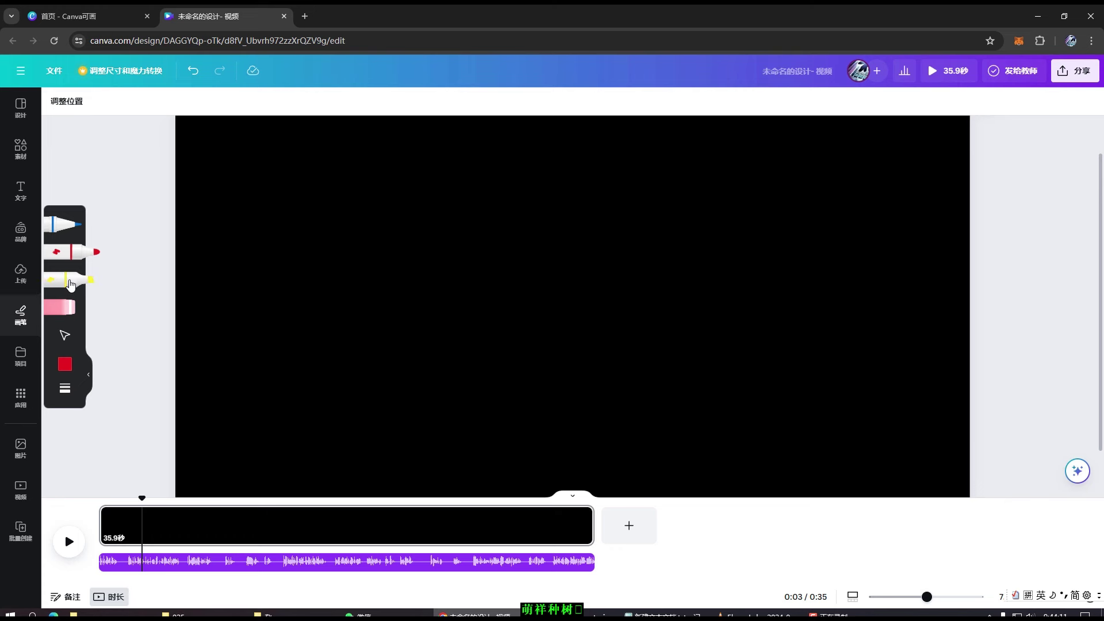
pyautogui.click(70, 282)
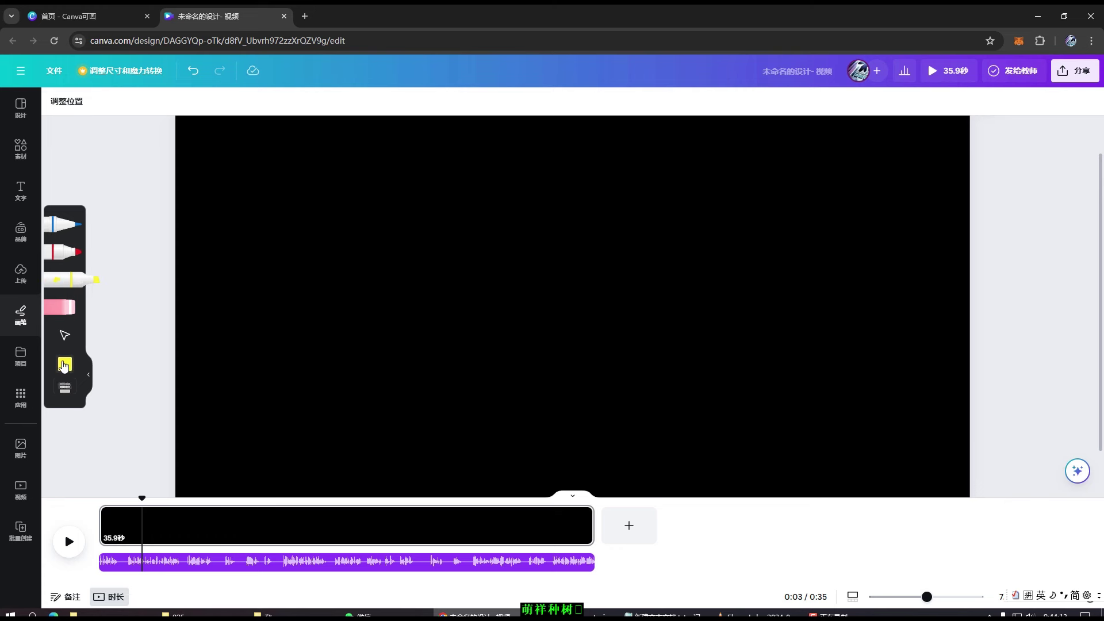
pyautogui.click(65, 389)
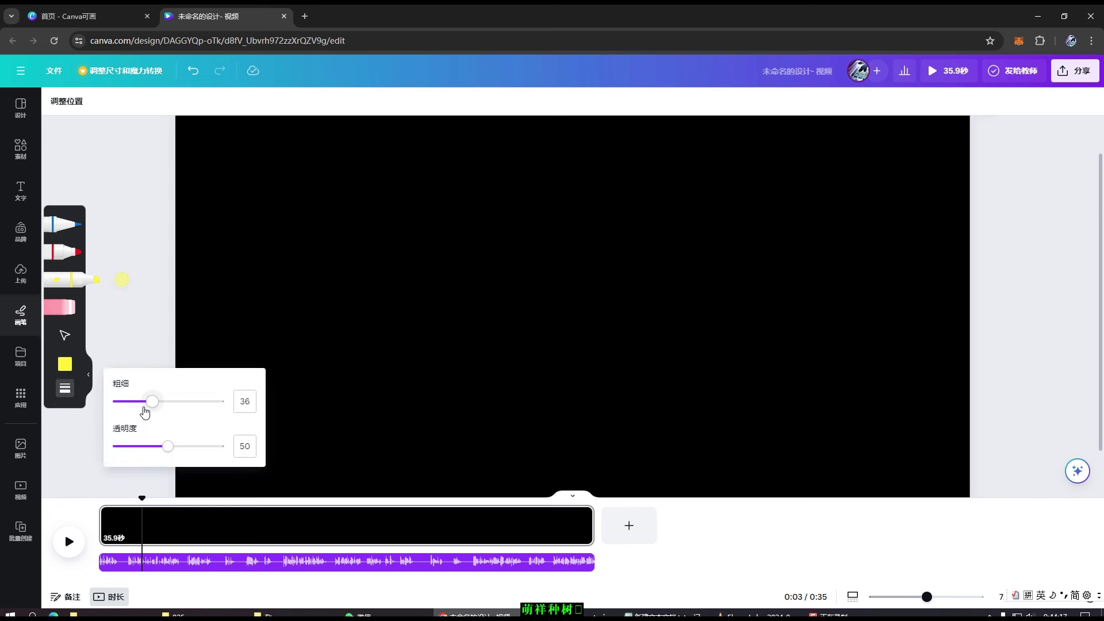
pyautogui.moveTo(152, 407); pyautogui.dragTo(137, 412)
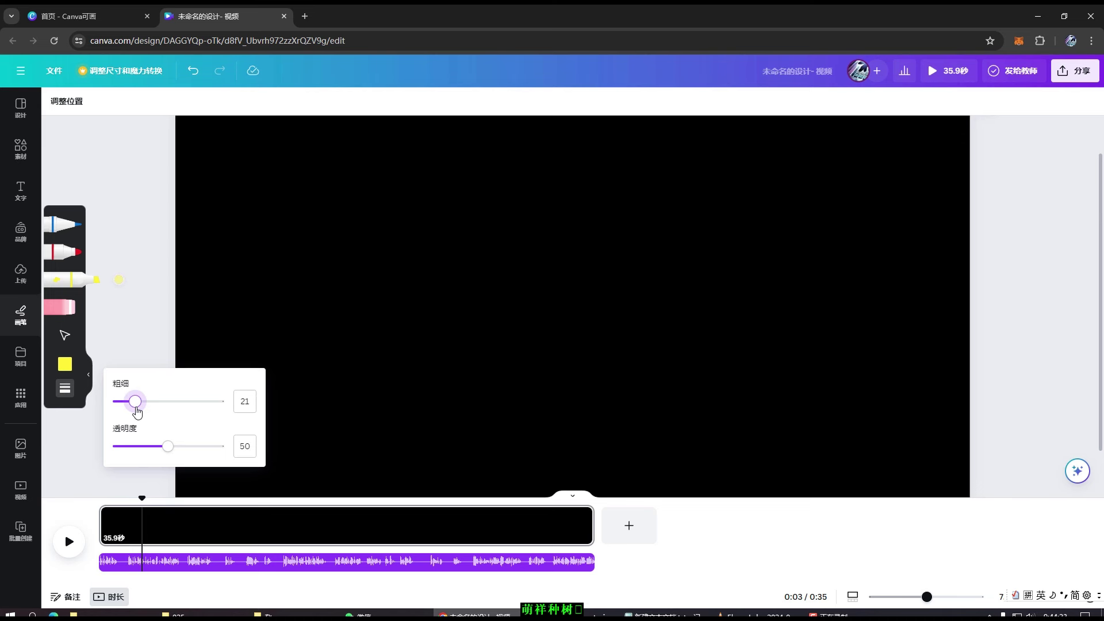
pyautogui.click(155, 305)
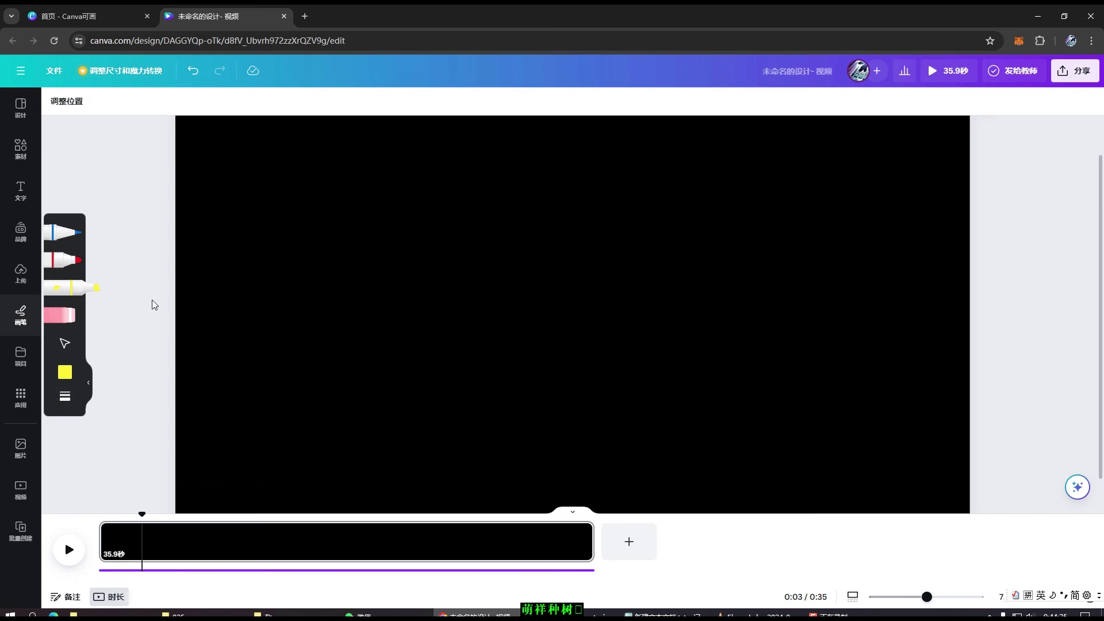
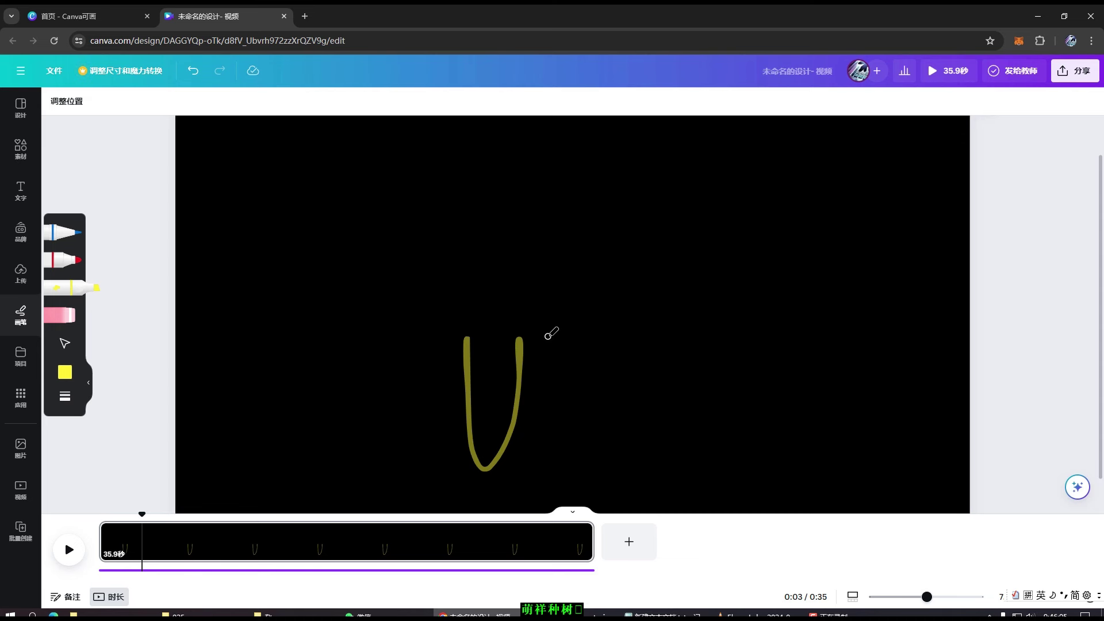
# Undo the last U-shaped stroke and set the highlighter to the custom yellow-green colour #E2F412
pyautogui.hotkey('ctrl', 'z')
pyautogui.click(65, 373)
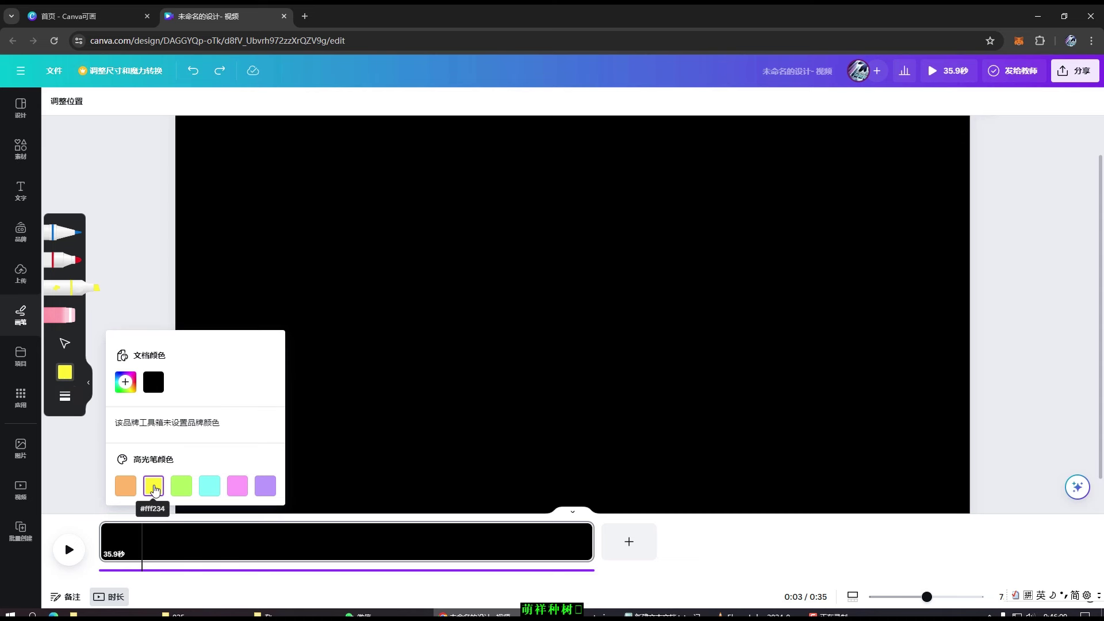
pyautogui.click(125, 382)
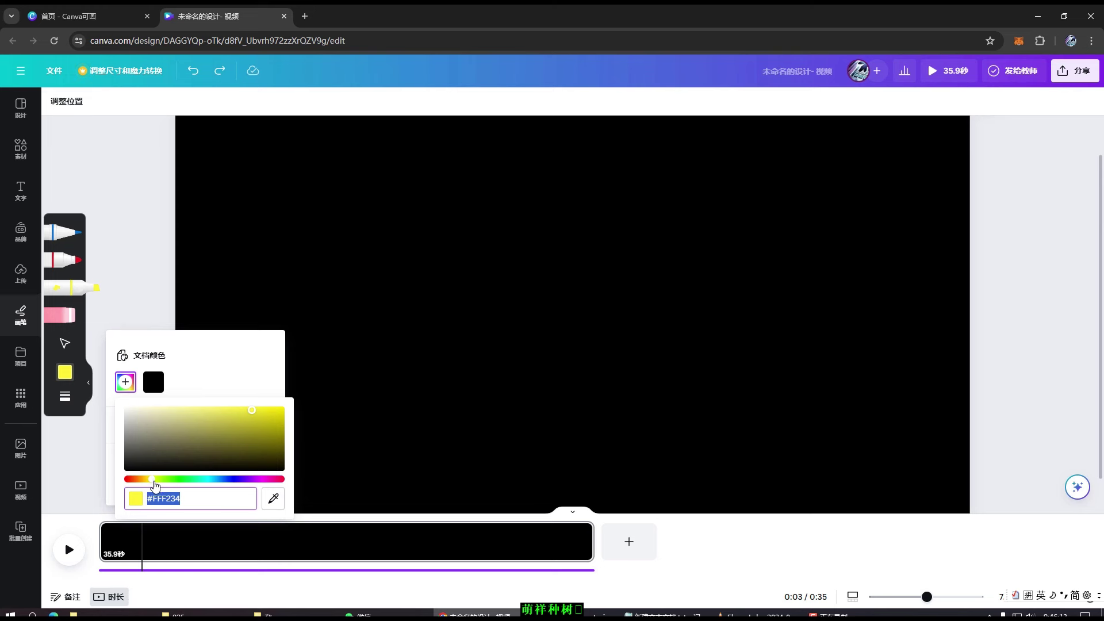
pyautogui.click(258, 413)
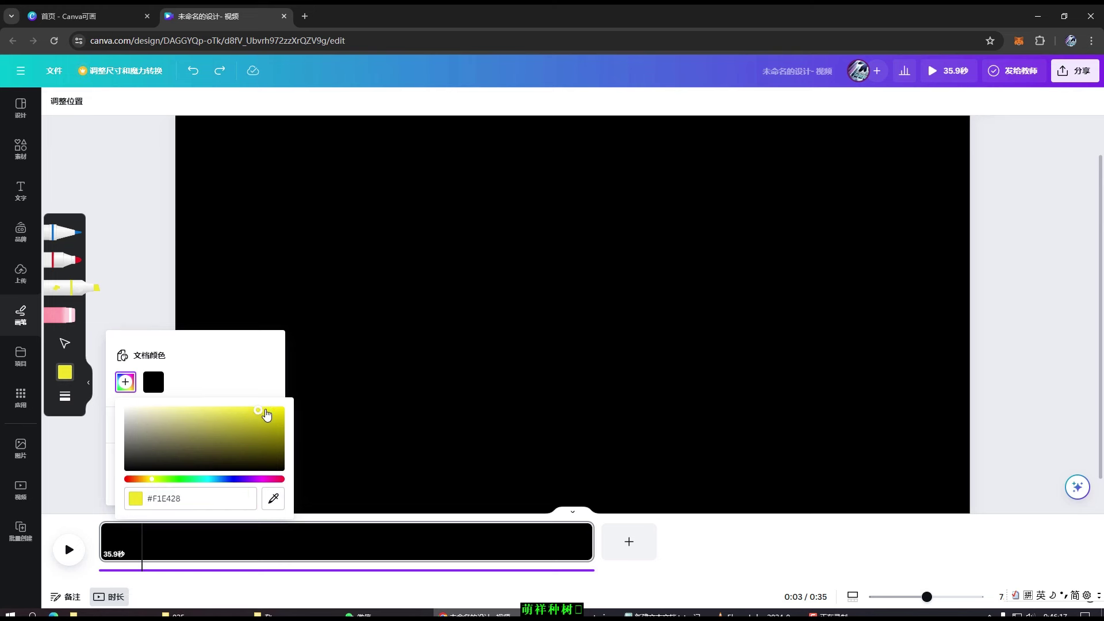
pyautogui.click(157, 480)
pyautogui.click(155, 479)
pyautogui.moveTo(263, 410); pyautogui.dragTo(272, 410)
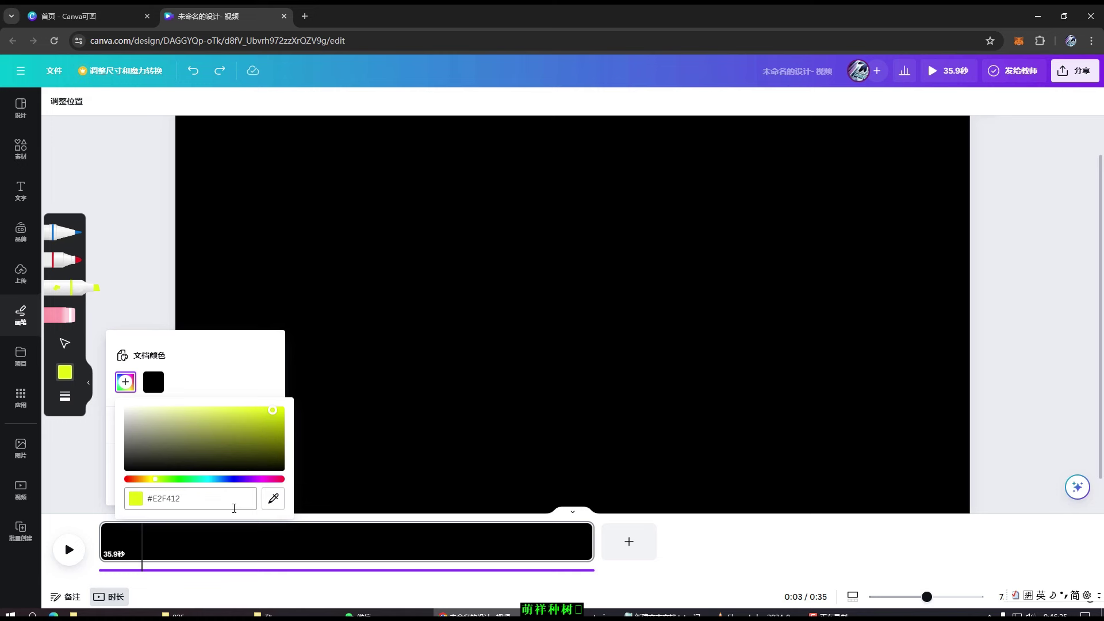
pyautogui.click(156, 315)
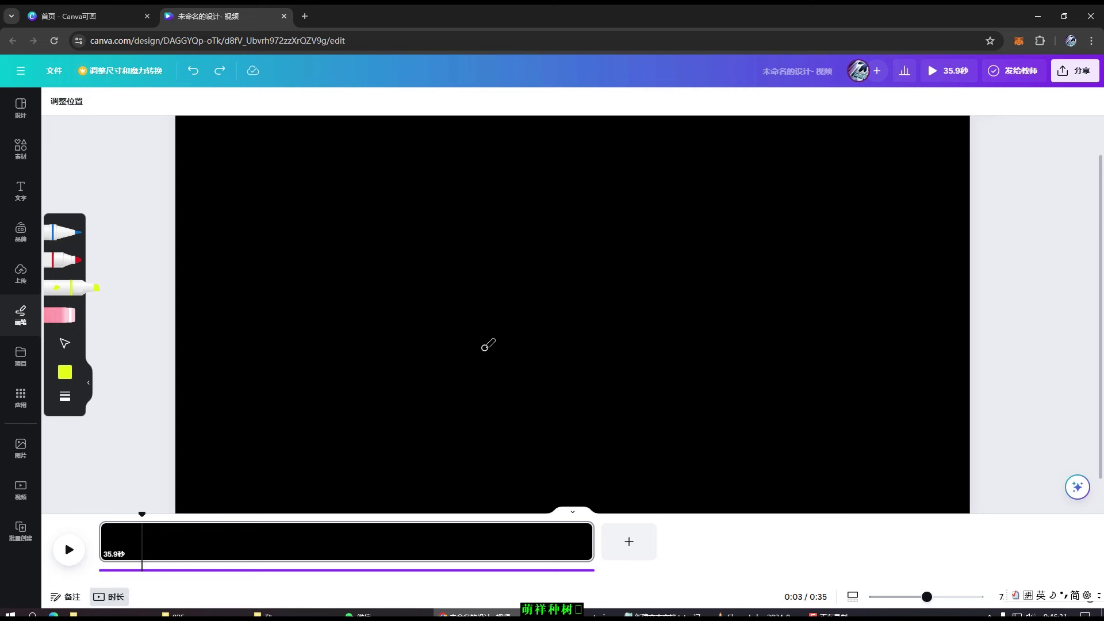
# Draw an overweight figure on the black canvas with two legs, a round torso with head, one arm, two eyes and a mouth
pyautogui.moveTo(485, 345)
pyautogui.mouseDown()
pyautogui.moveTo(485, 422)
pyautogui.moveTo(502, 470)
pyautogui.moveTo(522, 350)
pyautogui.moveTo(557, 468)
pyautogui.moveTo(568, 452)
pyautogui.moveTo(561, 342)
pyautogui.mouseUp()
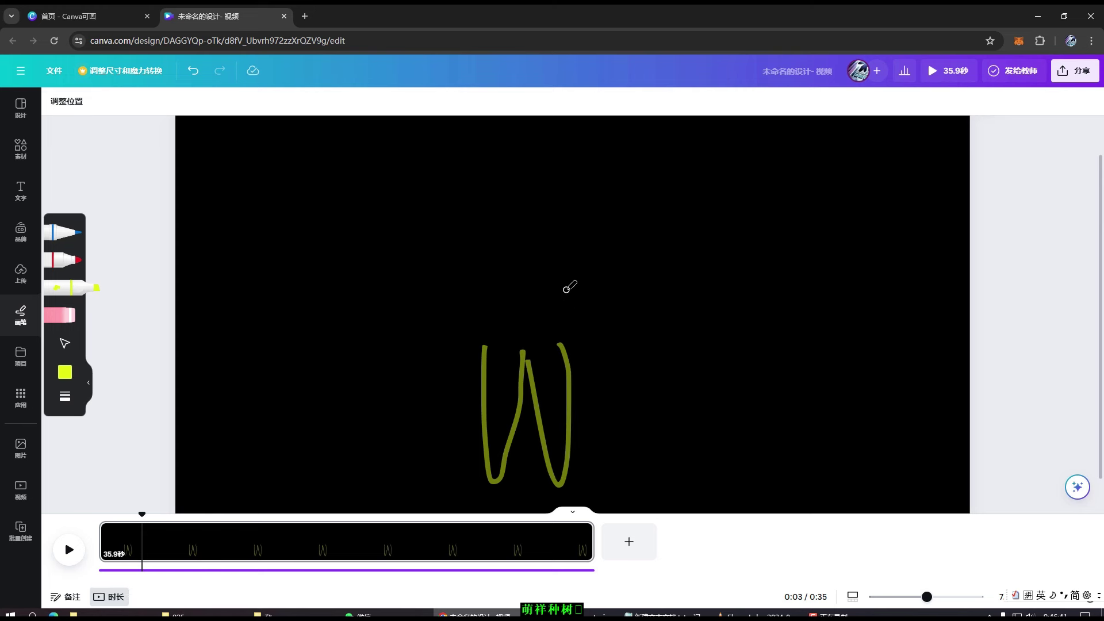
pyautogui.moveTo(567, 290)
pyautogui.mouseDown()
pyautogui.moveTo(520, 352)
pyautogui.moveTo(478, 343)
pyautogui.moveTo(437, 274)
pyautogui.moveTo(461, 224)
pyautogui.moveTo(485, 215)
pyautogui.moveTo(510, 175)
pyautogui.moveTo(506, 144)
pyautogui.moveTo(518, 137)
pyautogui.moveTo(550, 139)
pyautogui.moveTo(559, 156)
pyautogui.moveTo(548, 201)
pyautogui.mouseUp()
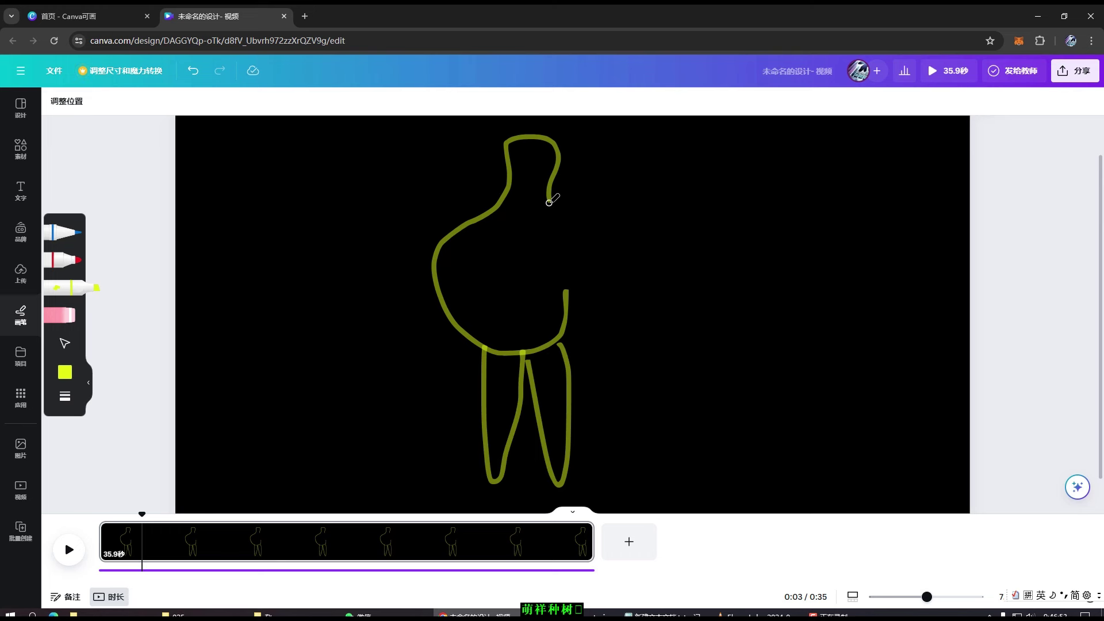
pyautogui.moveTo(549, 202)
pyautogui.mouseDown()
pyautogui.moveTo(641, 323)
pyautogui.moveTo(562, 280)
pyautogui.moveTo(541, 235)
pyautogui.mouseUp()
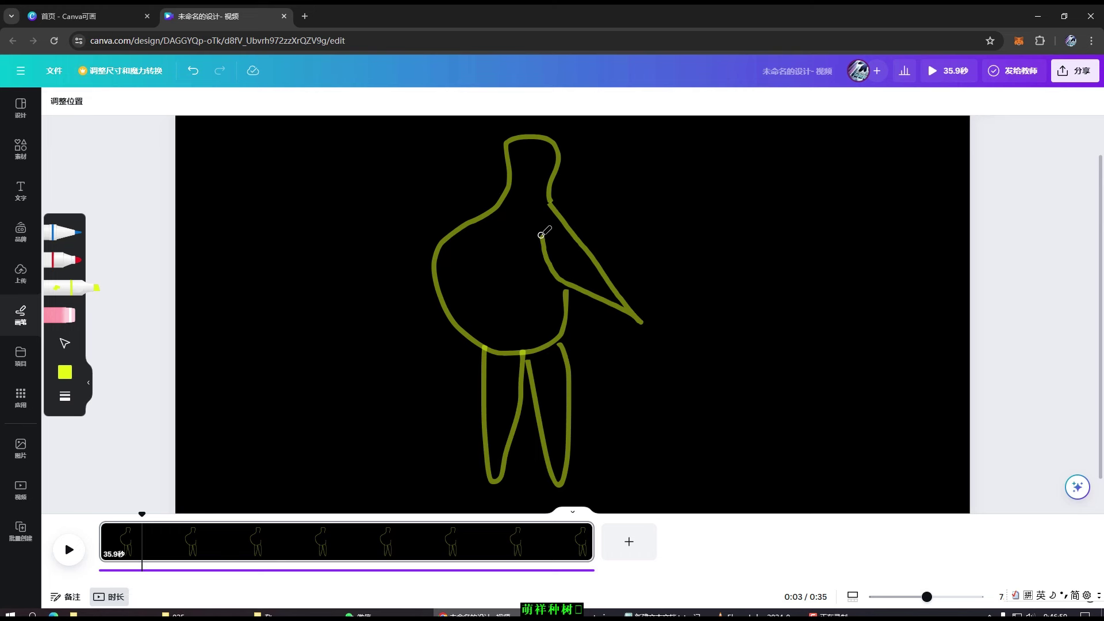
pyautogui.click(517, 150)
pyautogui.click(543, 153)
pyautogui.moveTo(525, 171); pyautogui.dragTo(537, 171)
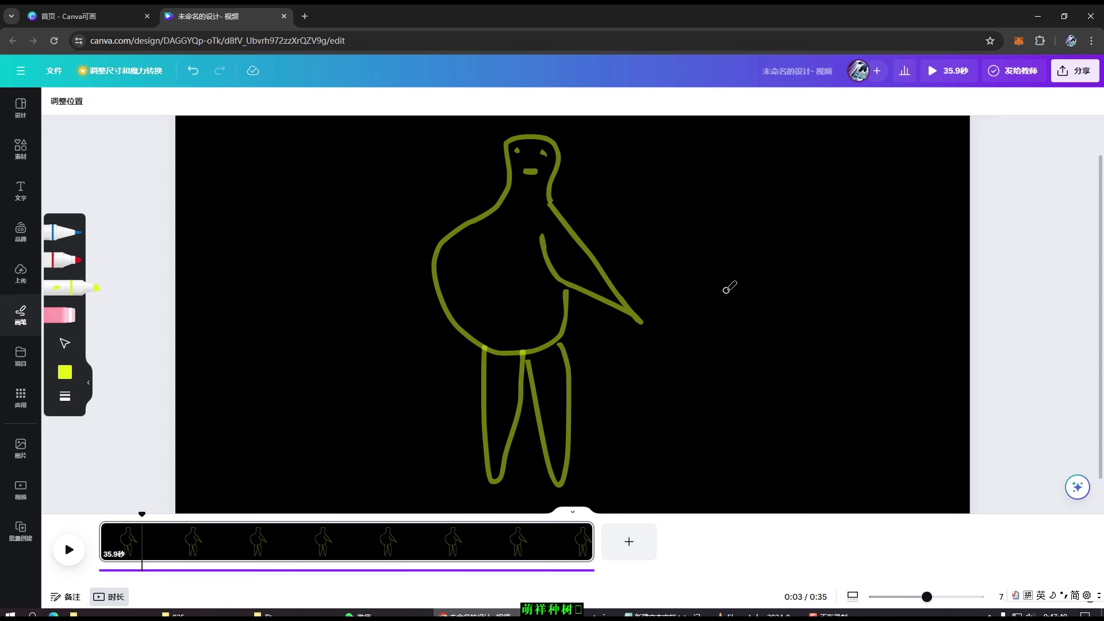
pyautogui.press('Escape')
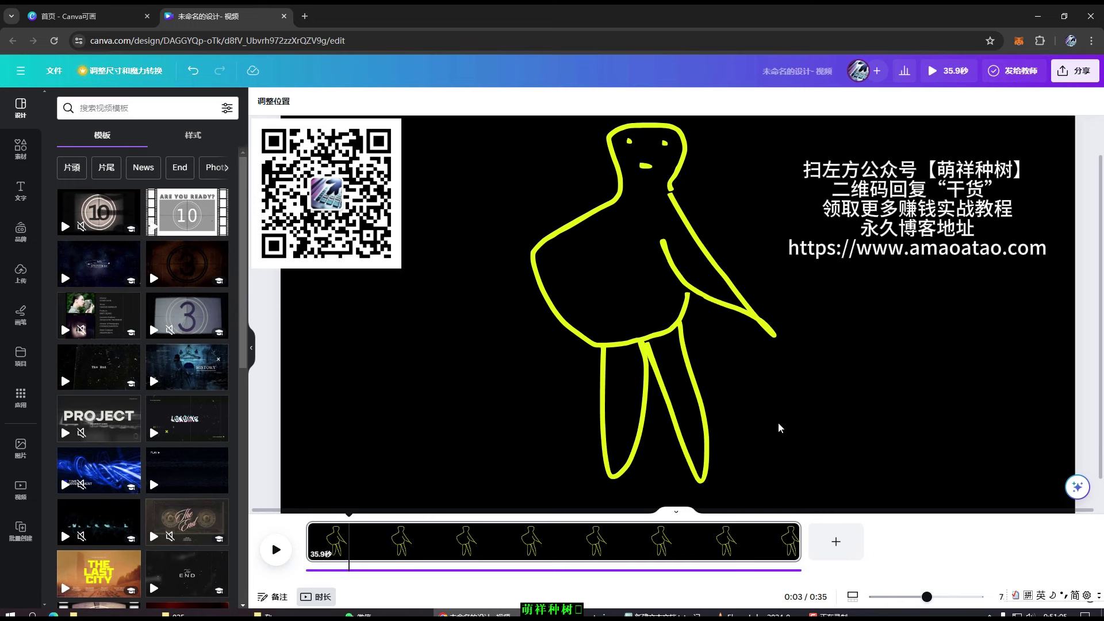
# Select the figure's torso, arm and both leg strokes together and group them
pyautogui.click(640, 274)
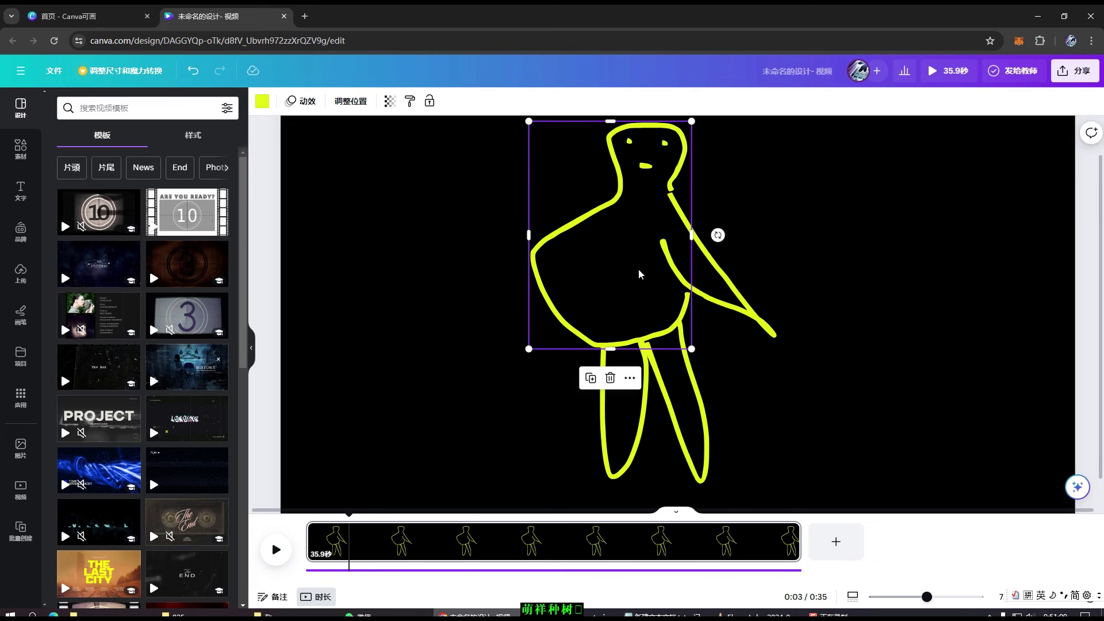
pyautogui.click(606, 414)
pyautogui.click(673, 421)
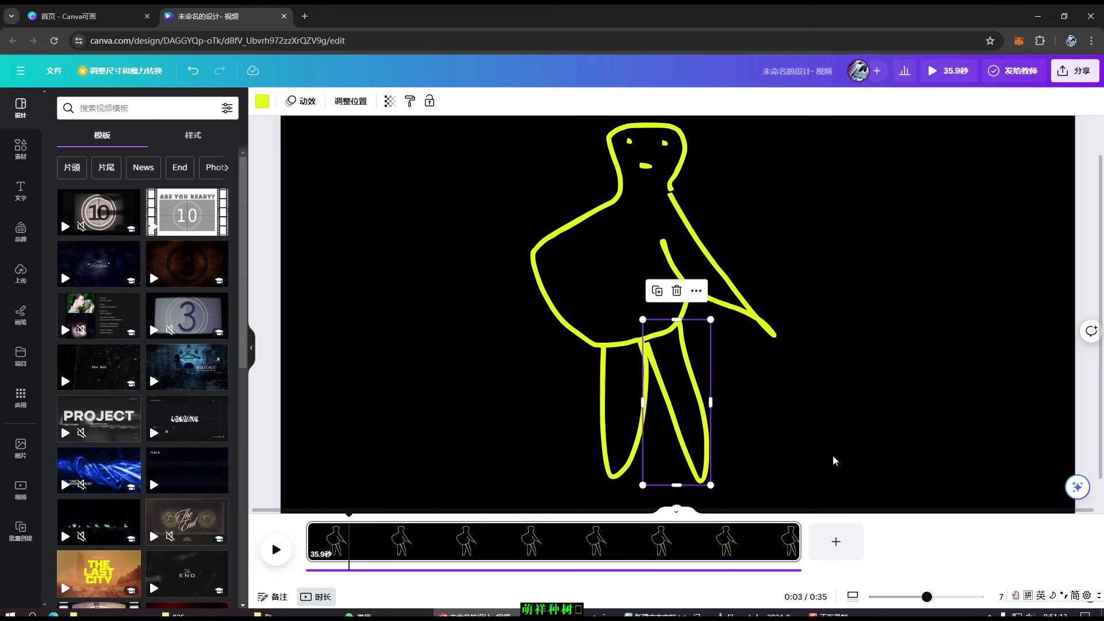
pyautogui.moveTo(836, 456)
pyautogui.mouseDown()
pyautogui.moveTo(788, 434)
pyautogui.moveTo(499, 216)
pyautogui.moveTo(513, 231)
pyautogui.mouseUp()
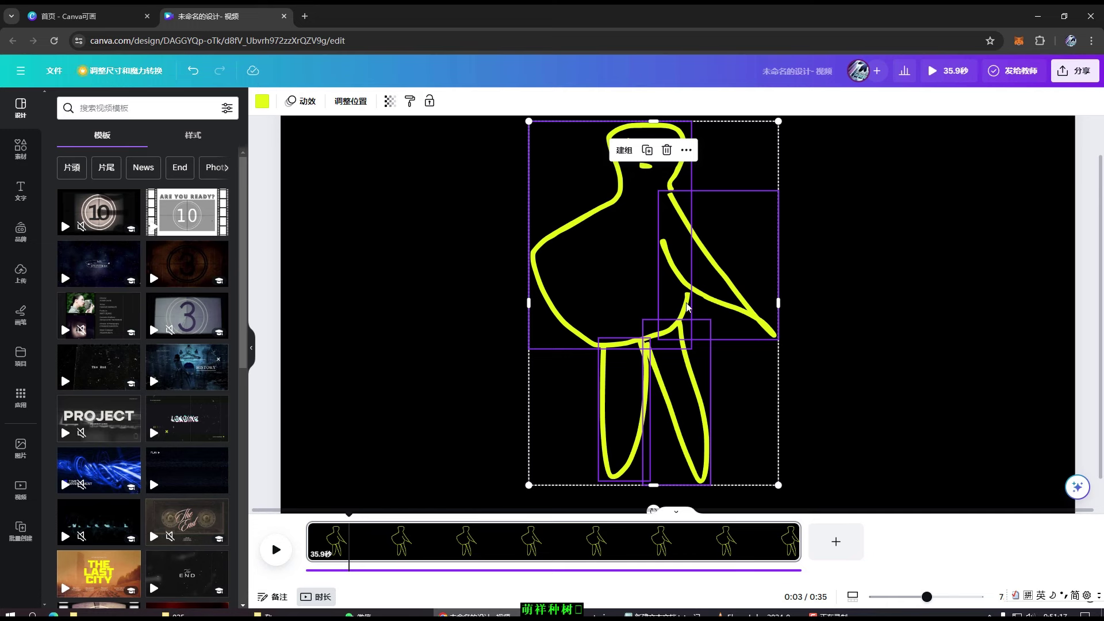
pyautogui.click(623, 151)
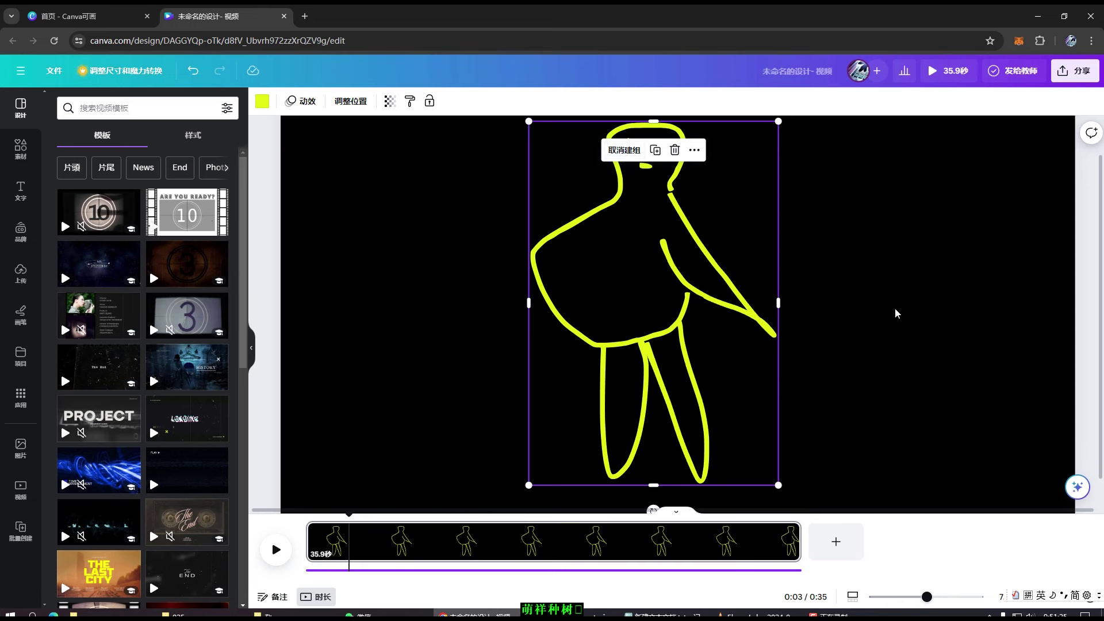
pyautogui.click(896, 314)
pyautogui.click(688, 291)
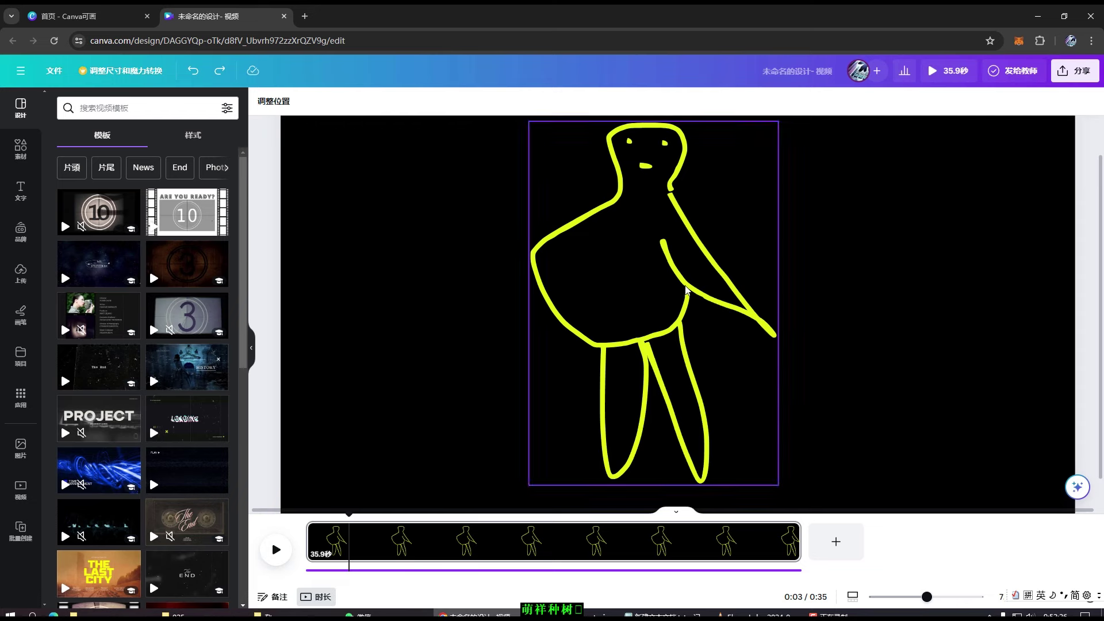
pyautogui.click(663, 282)
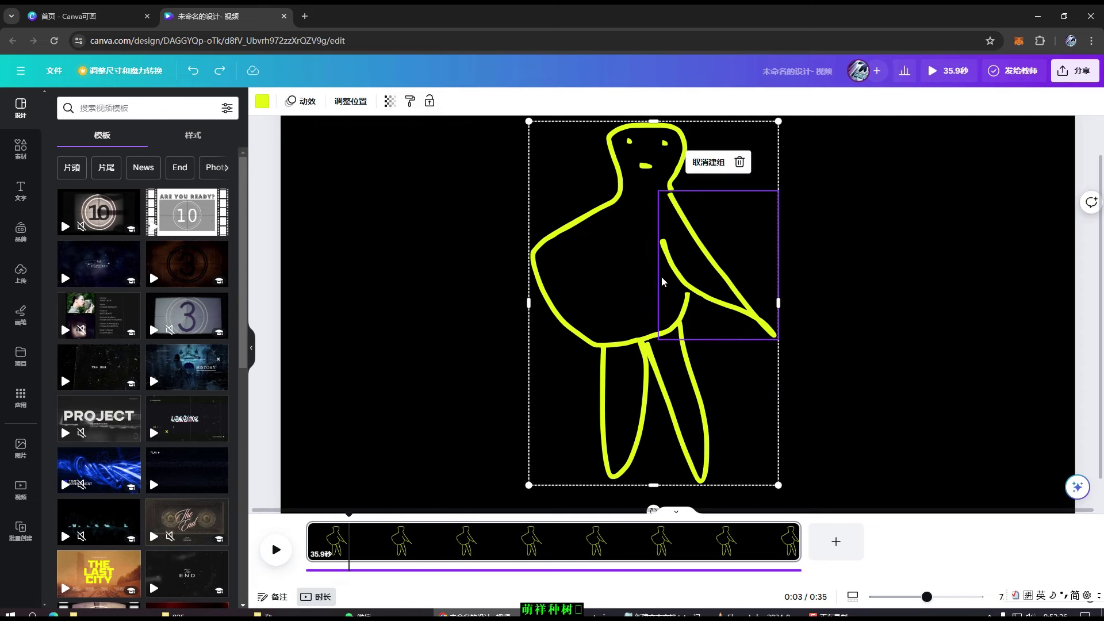
pyautogui.click(618, 253)
pyautogui.click(665, 398)
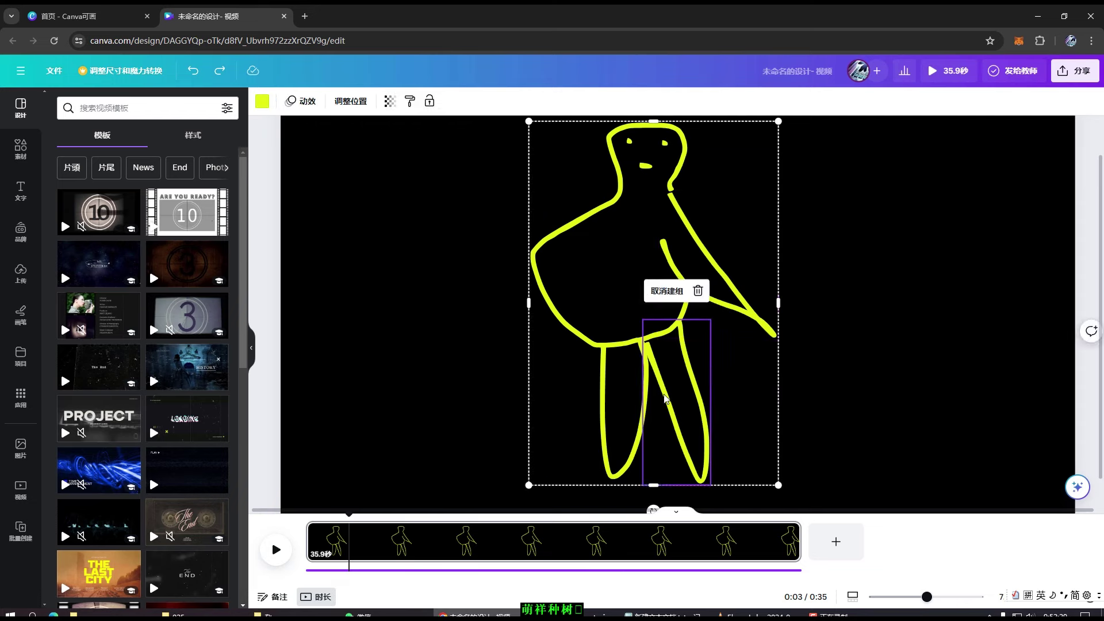
pyautogui.click(632, 294)
pyautogui.click(866, 314)
pyautogui.doubleClick(704, 299)
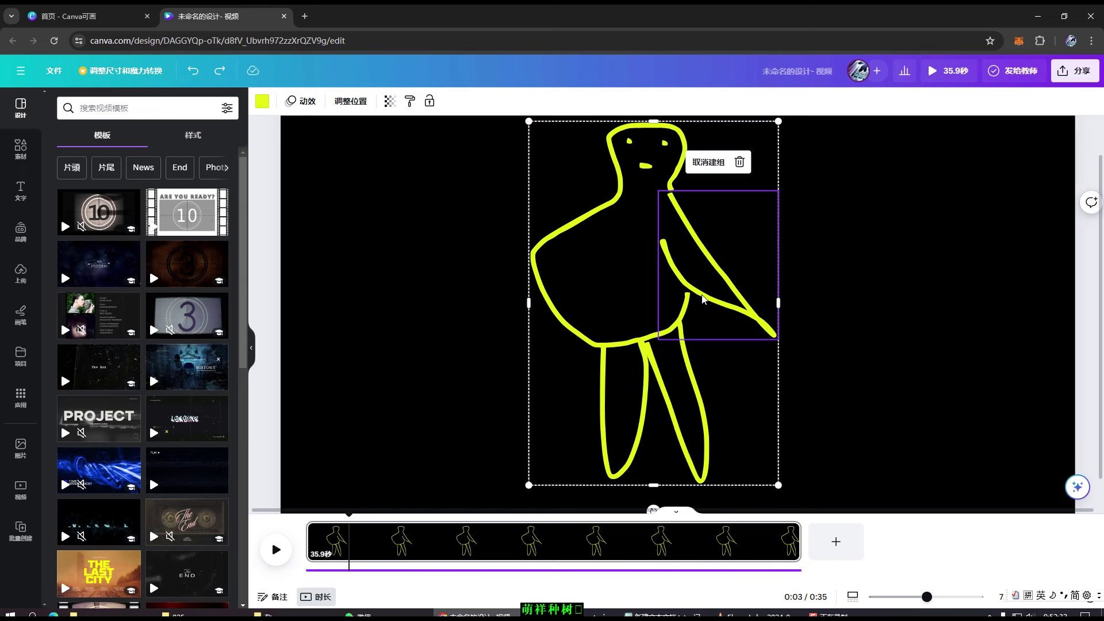
pyautogui.click(859, 311)
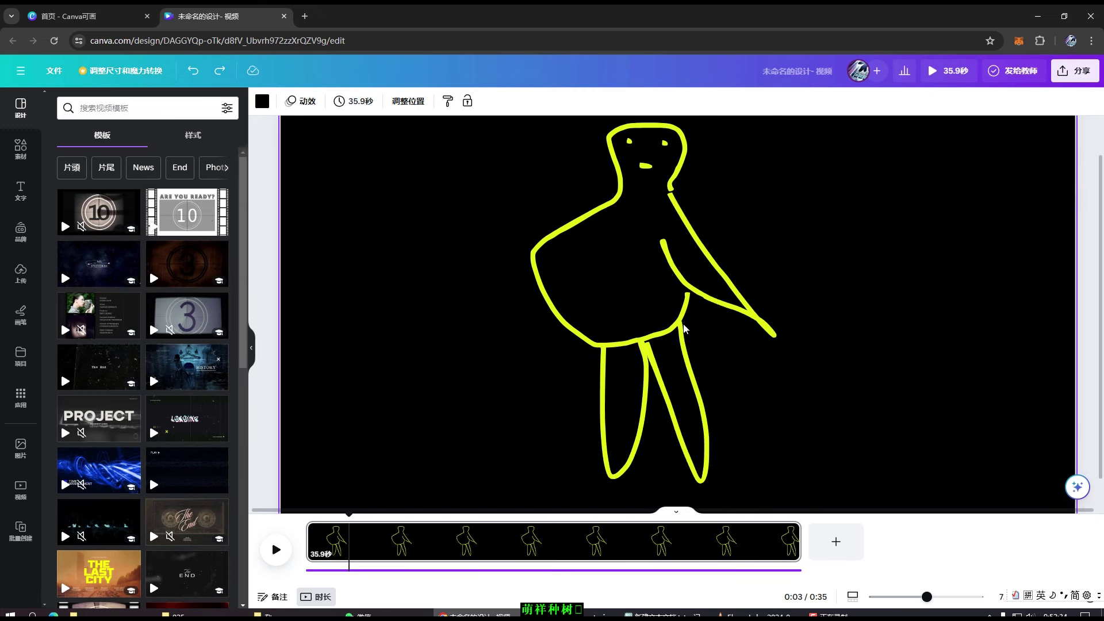
pyautogui.doubleClick(656, 297)
pyautogui.rightClick(624, 249)
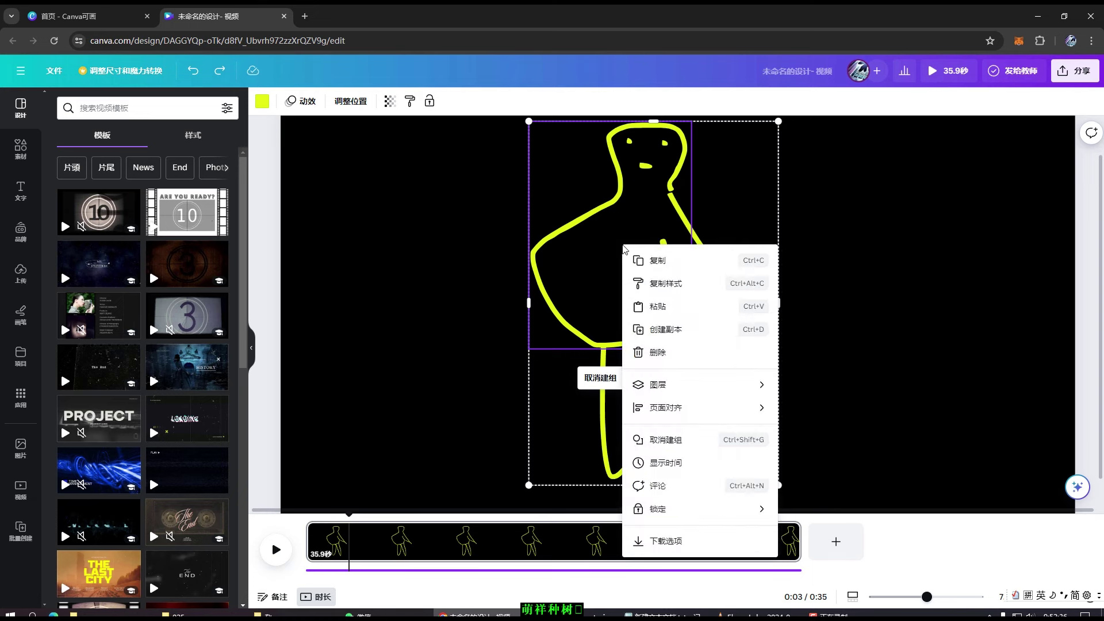
pyautogui.click(659, 272)
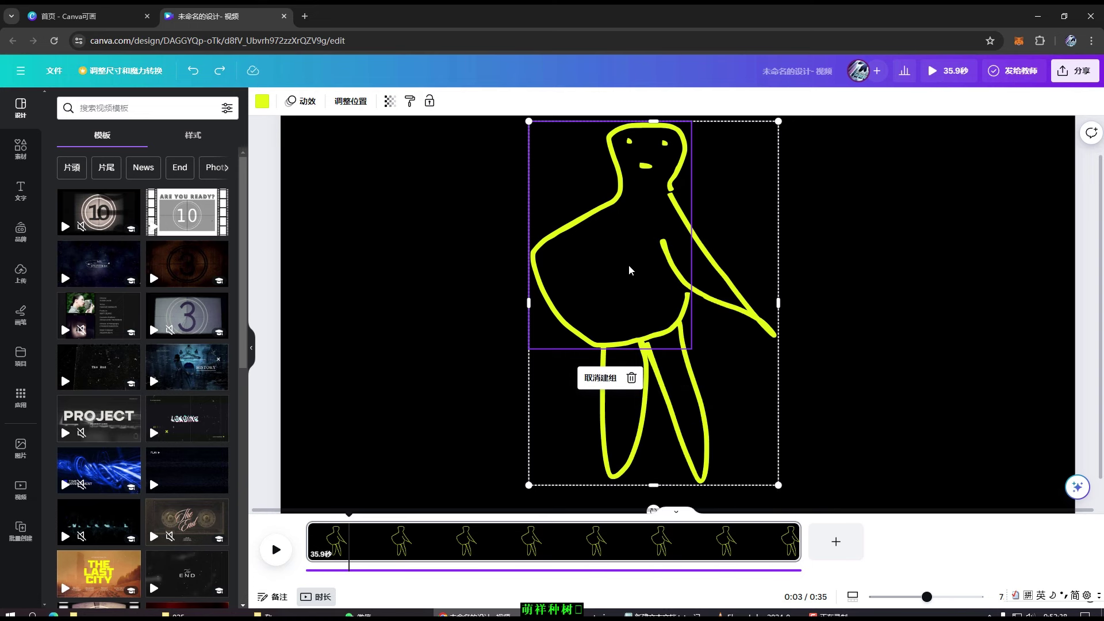
# Duplicate the grouped figure and line the copy up exactly over the original
pyautogui.click(850, 274)
pyautogui.doubleClick(642, 274)
pyautogui.rightClick(628, 246)
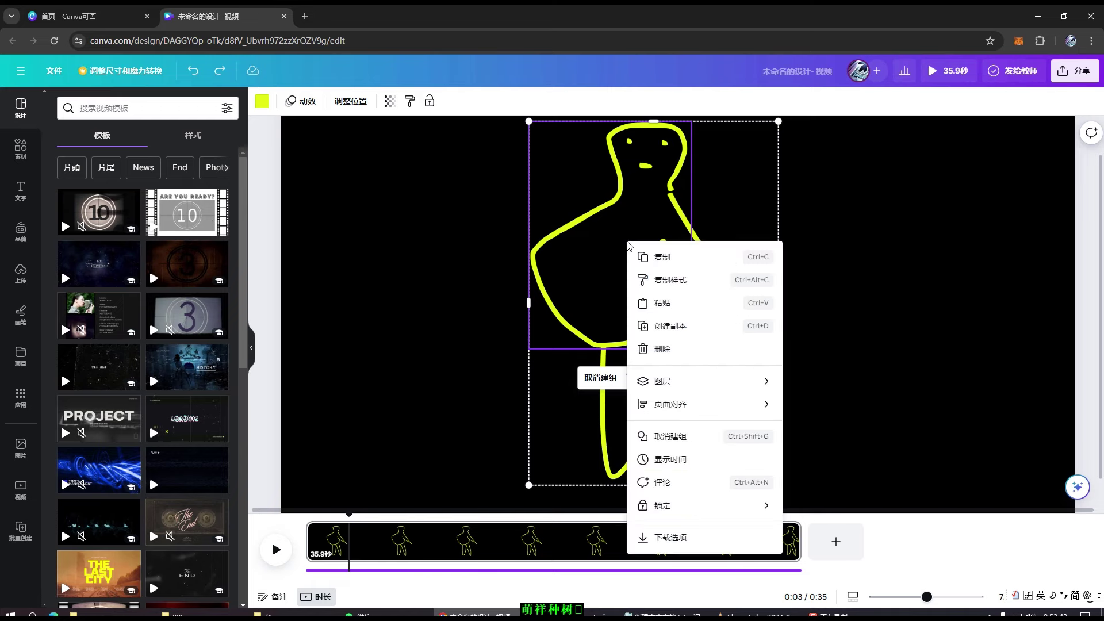
pyautogui.click(668, 326)
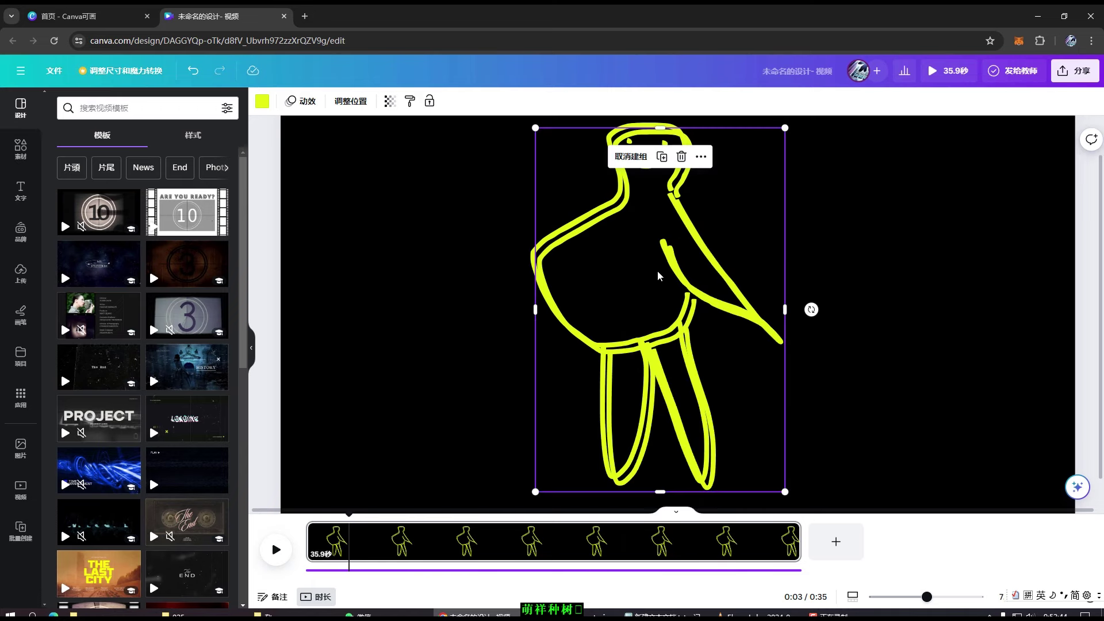
pyautogui.moveTo(658, 276)
pyautogui.mouseDown()
pyautogui.moveTo(686, 271)
pyautogui.moveTo(660, 266)
pyautogui.moveTo(700, 267)
pyautogui.moveTo(691, 272)
pyautogui.mouseUp()
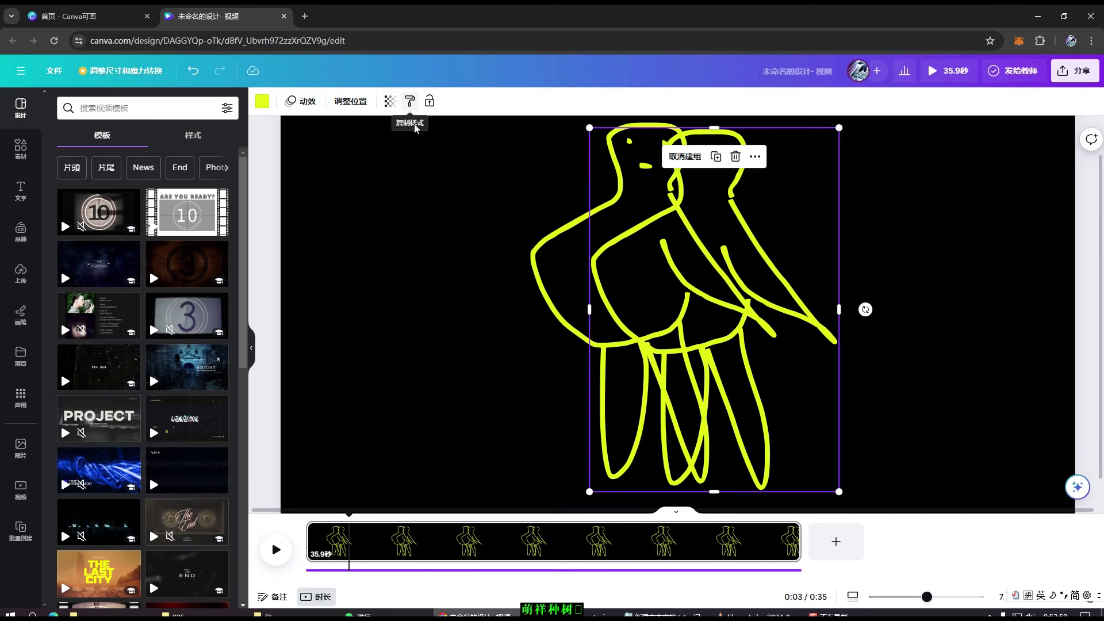
pyautogui.hotkey('ctrl', 'z')
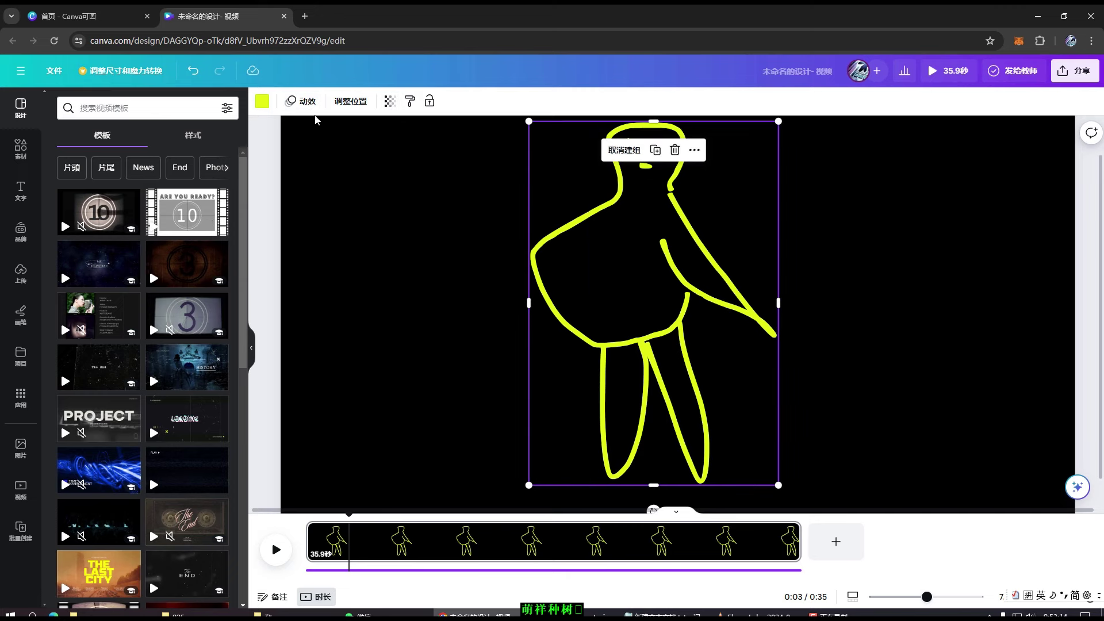
# Set the transparency of the lower figure group to 50 in the layer list
pyautogui.click(344, 104)
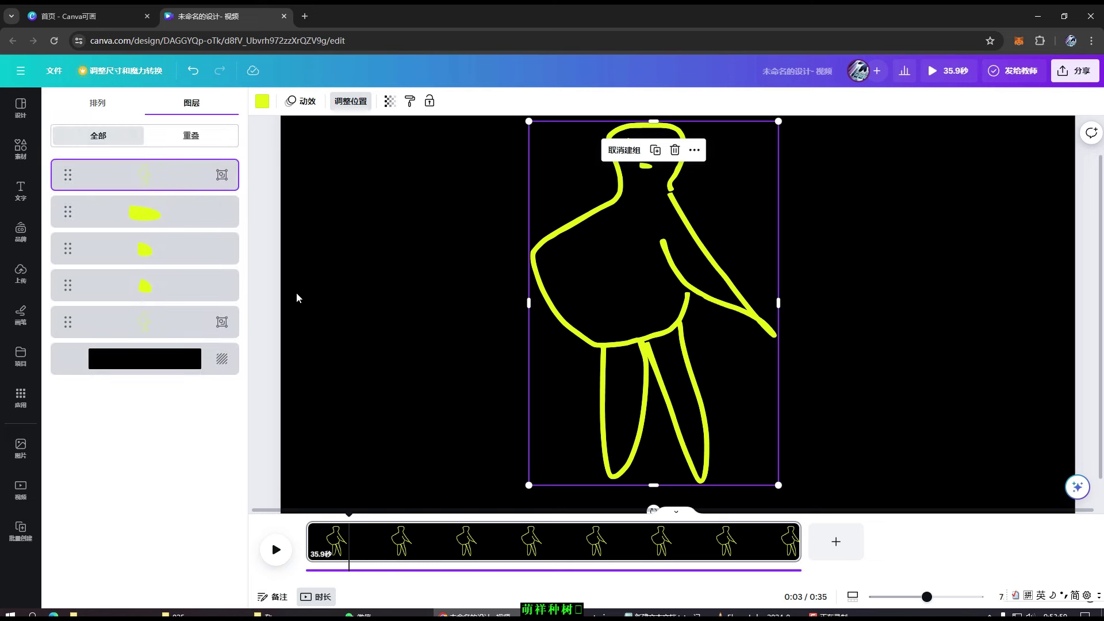
pyautogui.click(169, 321)
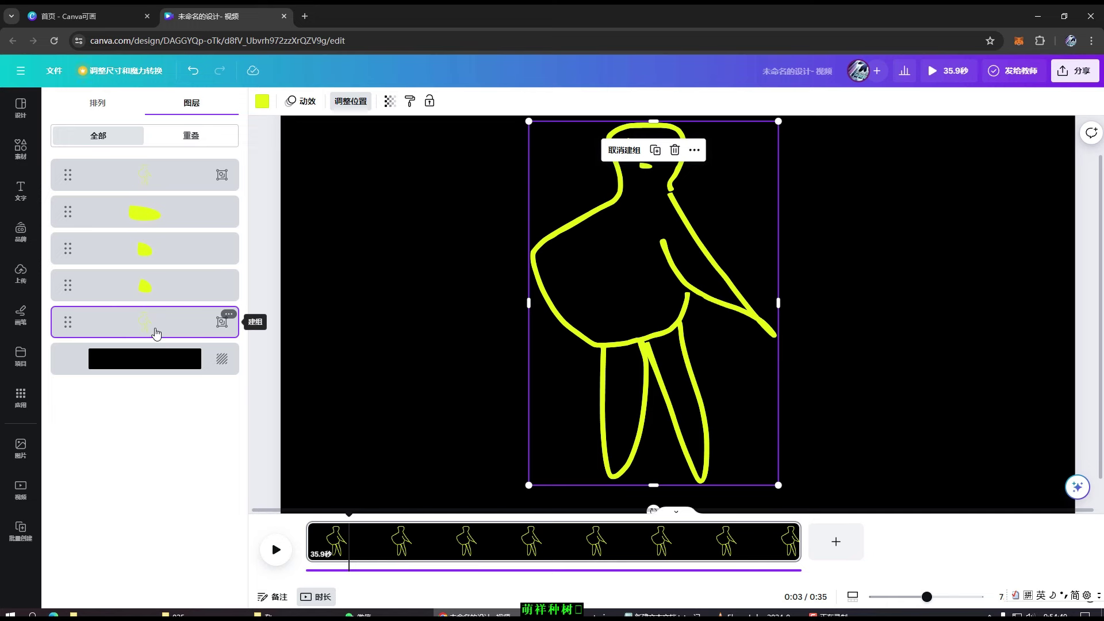
pyautogui.click(390, 102)
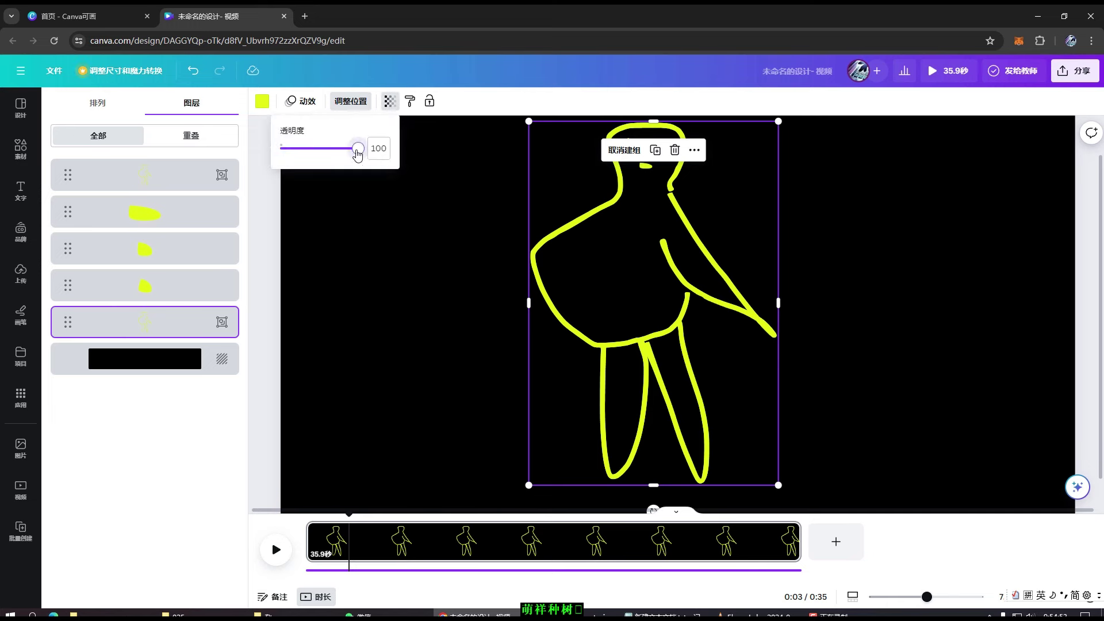
pyautogui.moveTo(357, 152); pyautogui.dragTo(320, 156)
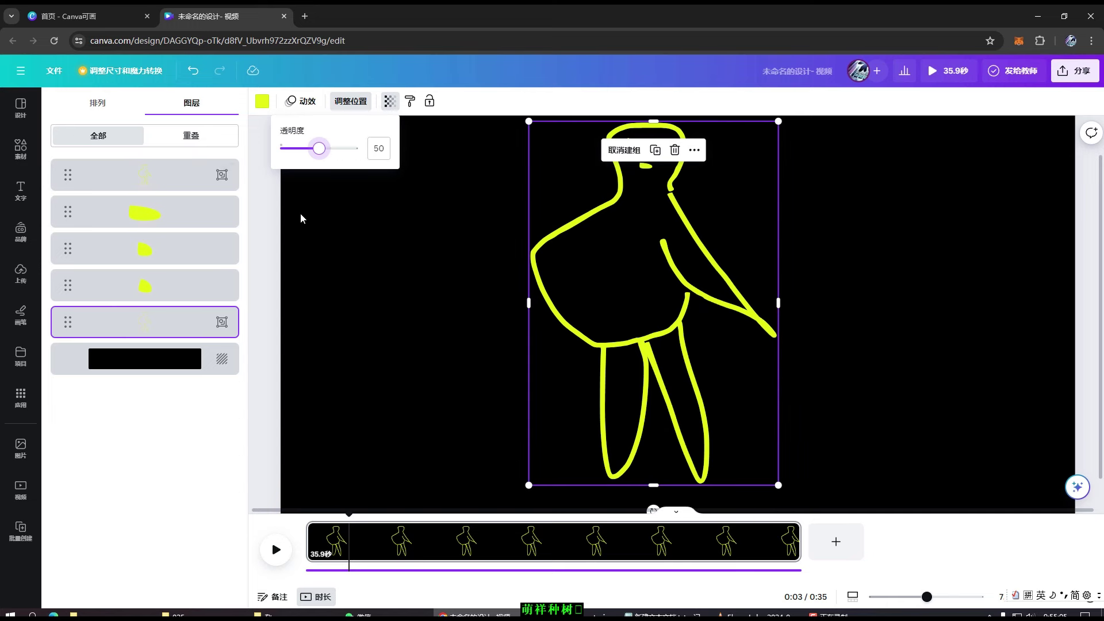
# Ungroup the full-opacity figure copy and delete its arm and torso strokes, keeping the two legs
pyautogui.click(191, 186)
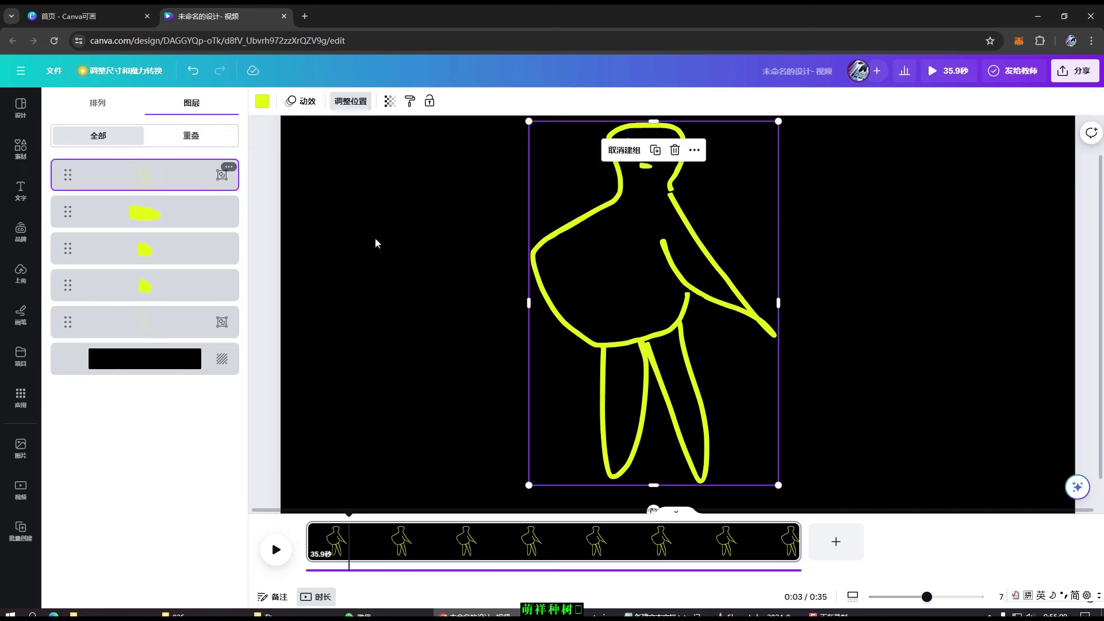
pyautogui.click(624, 181)
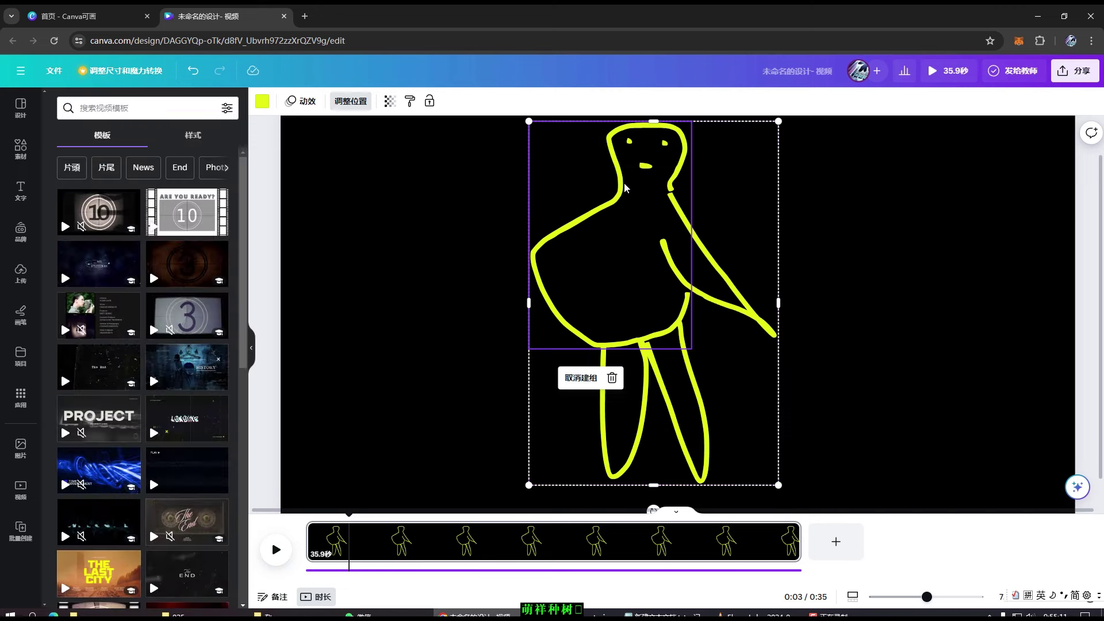
pyautogui.click(350, 102)
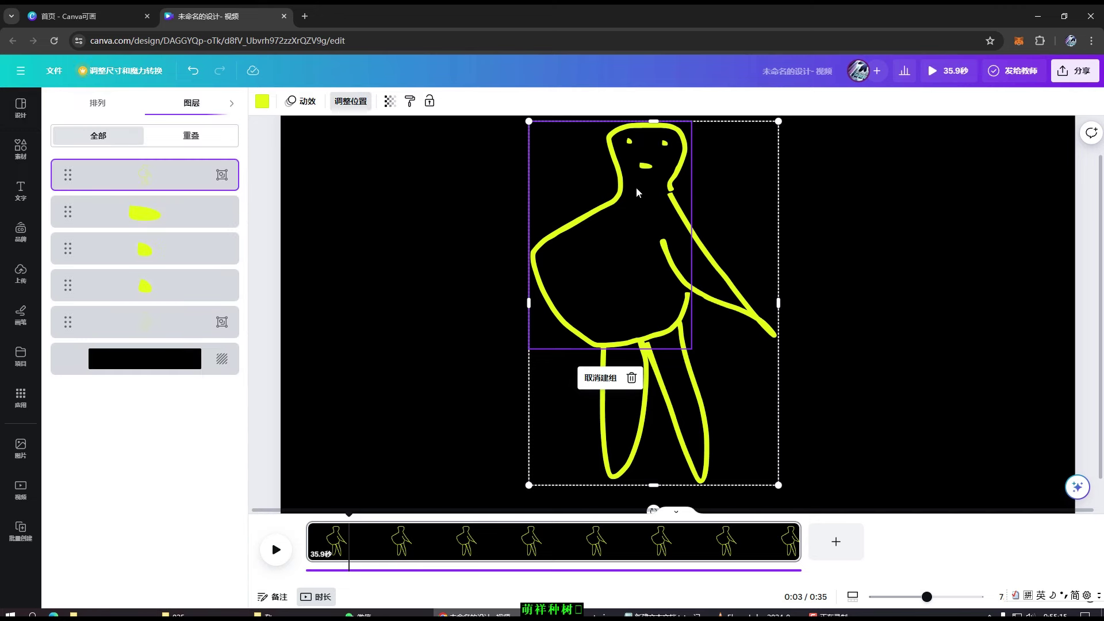
pyautogui.click(600, 382)
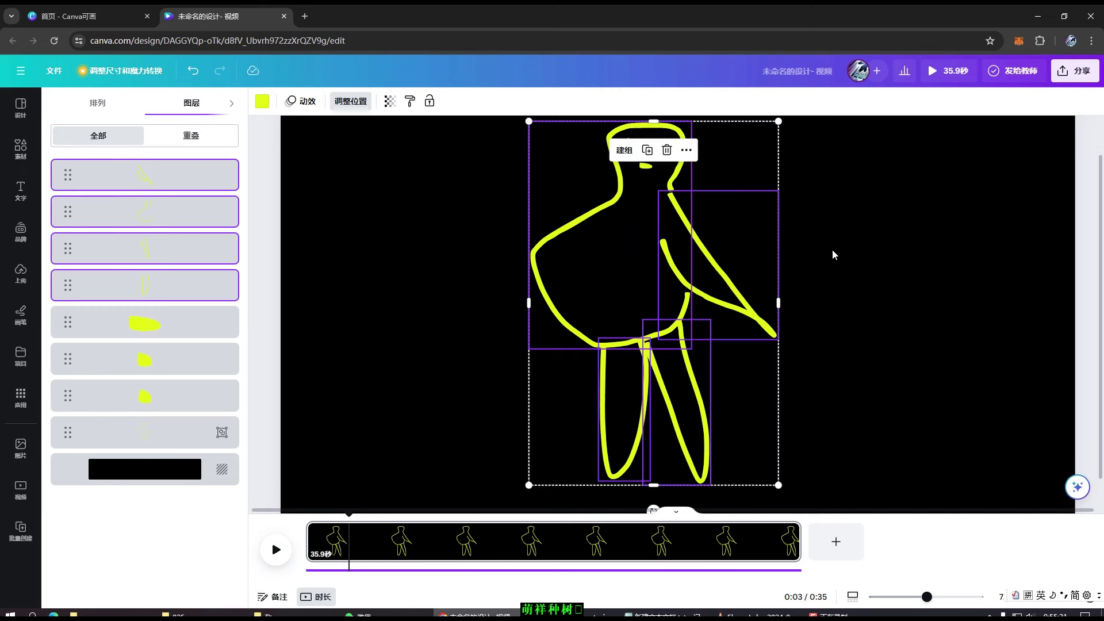
pyautogui.click(875, 262)
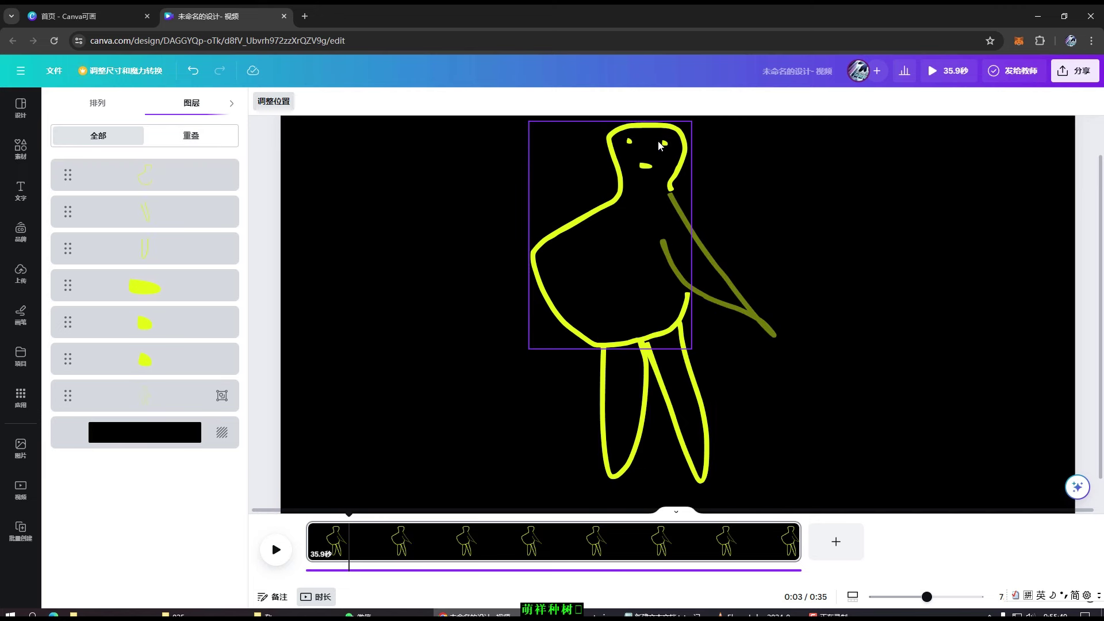
pyautogui.click(614, 148)
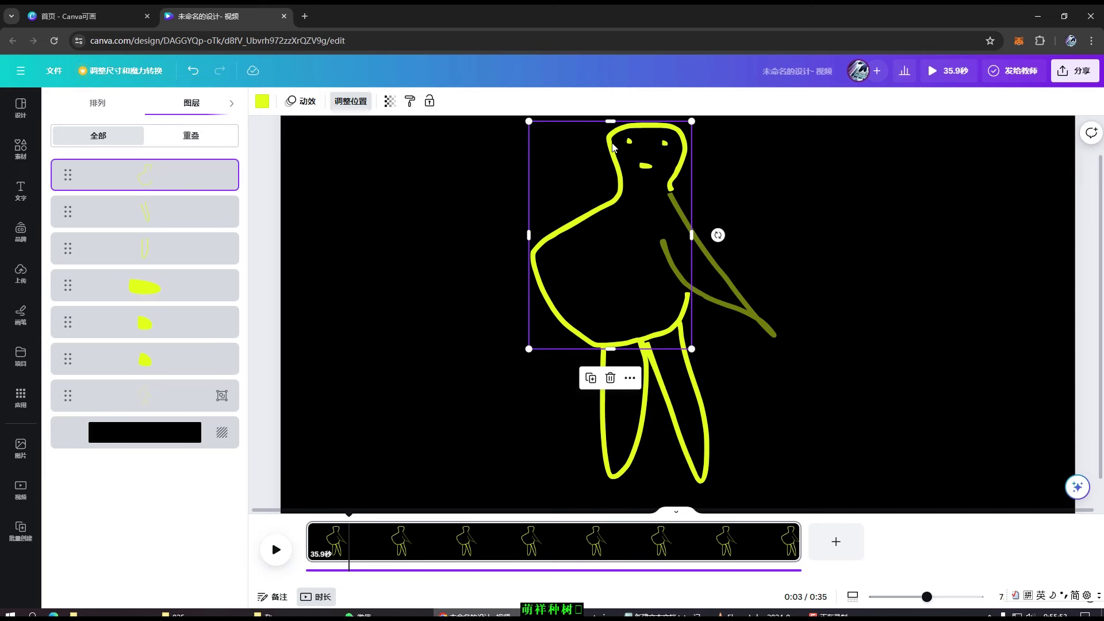
pyautogui.click(610, 378)
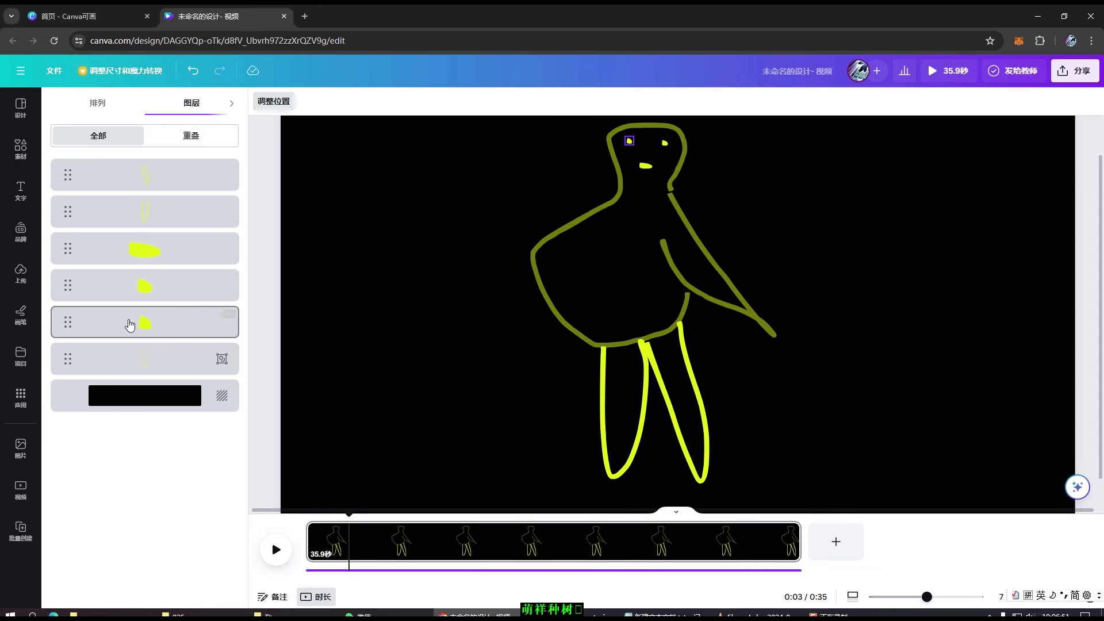
# With the yellow highlighter at thickness 12, draw a slimmer torso with head and a lowered arm over the faded guide figure
pyautogui.click(20, 315)
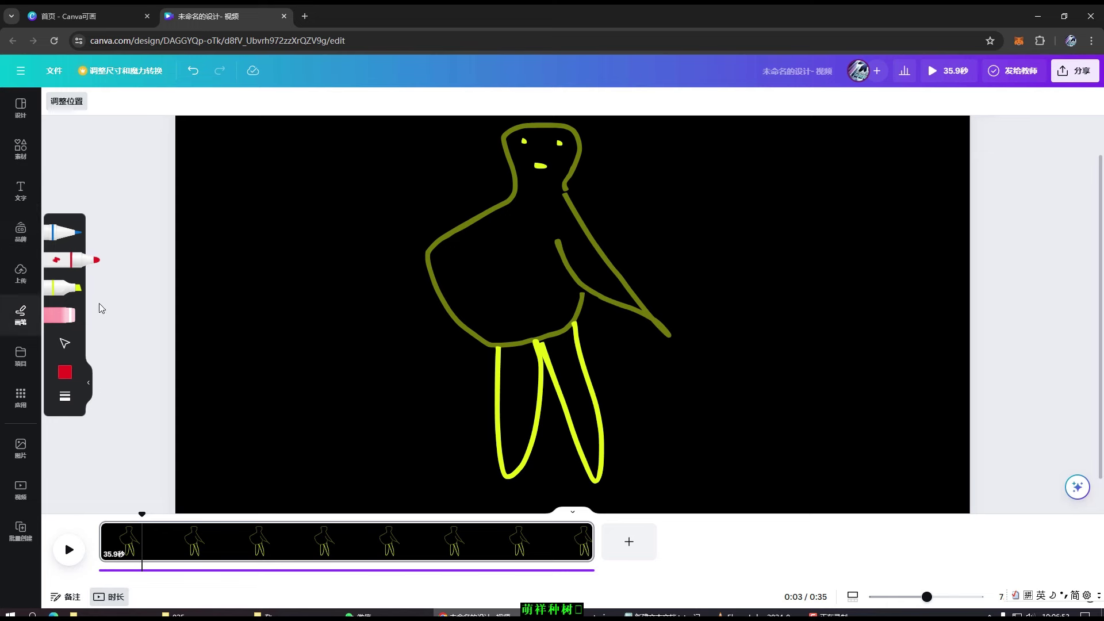
pyautogui.click(59, 291)
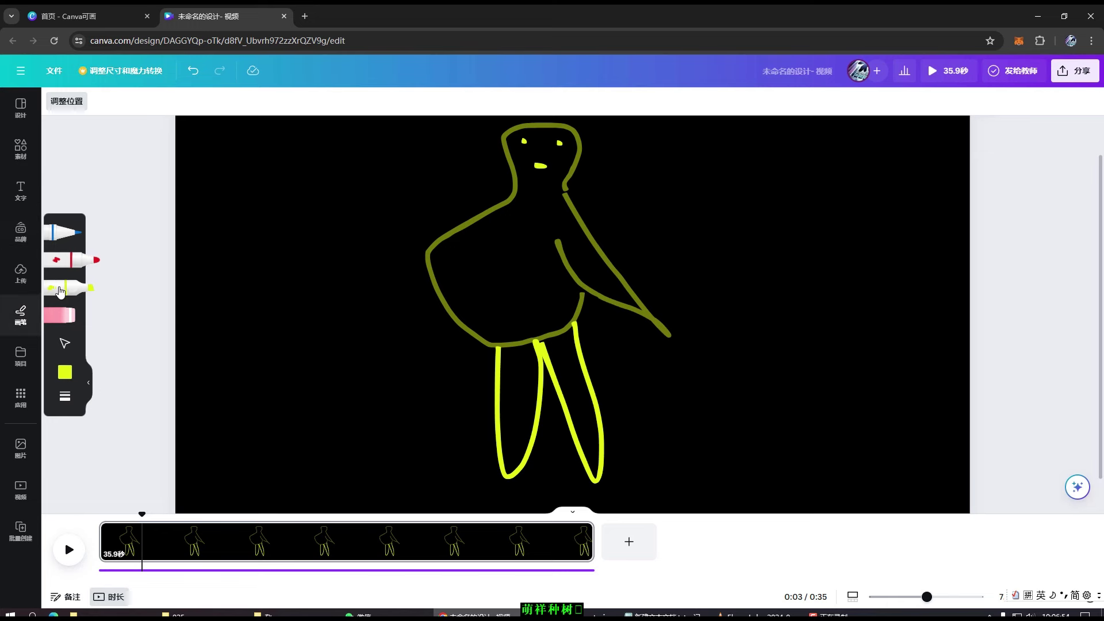
pyautogui.click(65, 397)
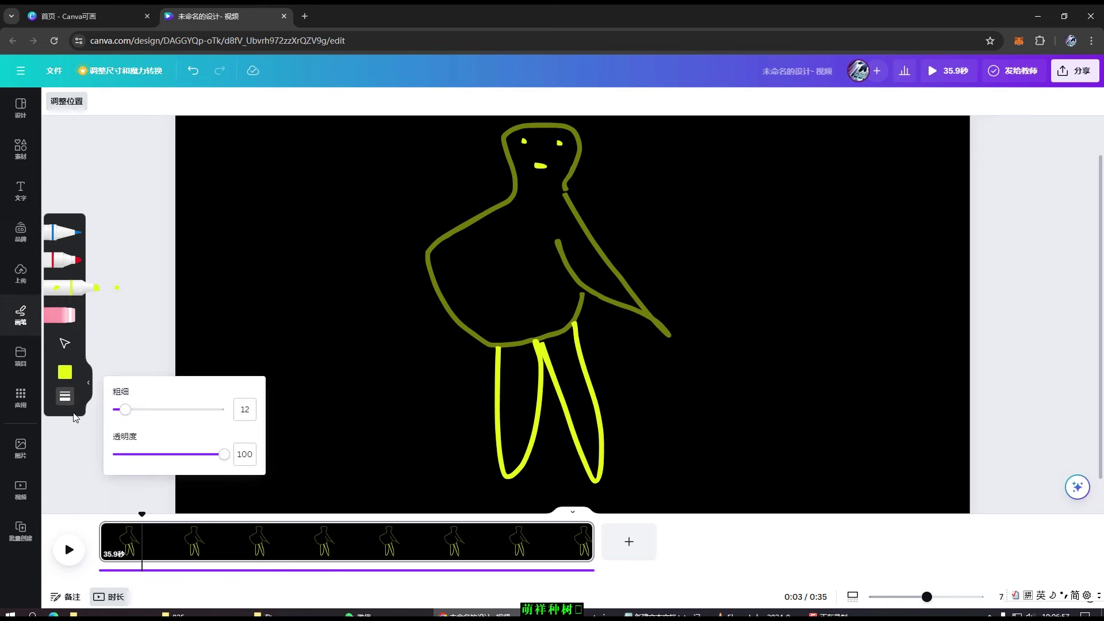
pyautogui.click(74, 431)
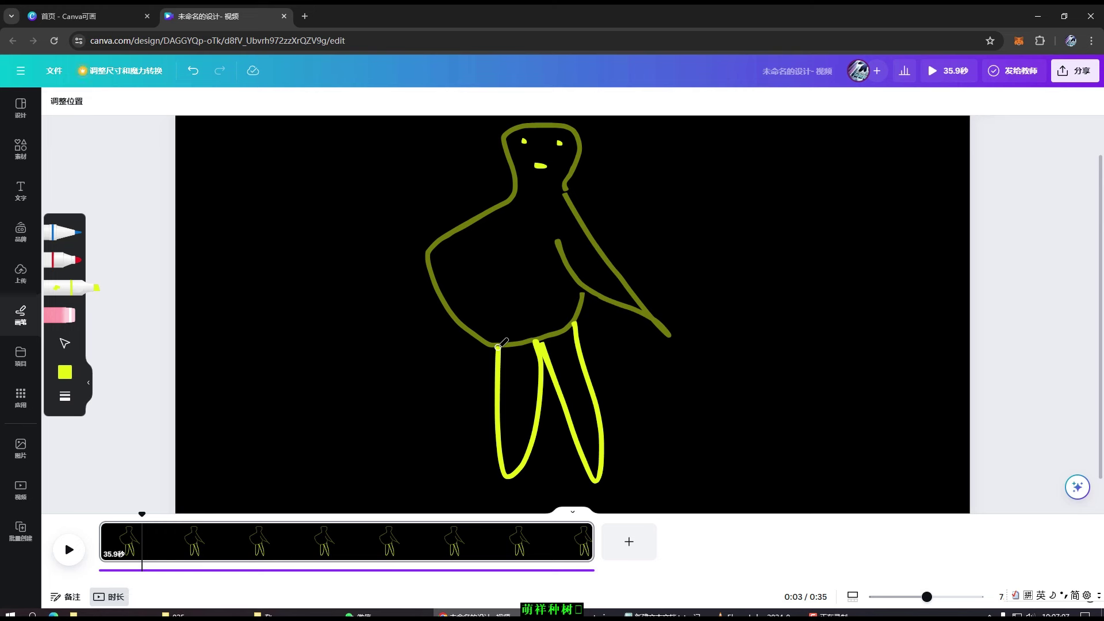
pyautogui.moveTo(499, 345)
pyautogui.mouseDown()
pyautogui.moveTo(437, 312)
pyautogui.moveTo(419, 260)
pyautogui.moveTo(440, 221)
pyautogui.moveTo(496, 187)
pyautogui.moveTo(481, 124)
pyautogui.moveTo(526, 114)
pyautogui.moveTo(541, 125)
pyautogui.moveTo(546, 169)
pyautogui.moveTo(576, 198)
pyautogui.mouseUp()
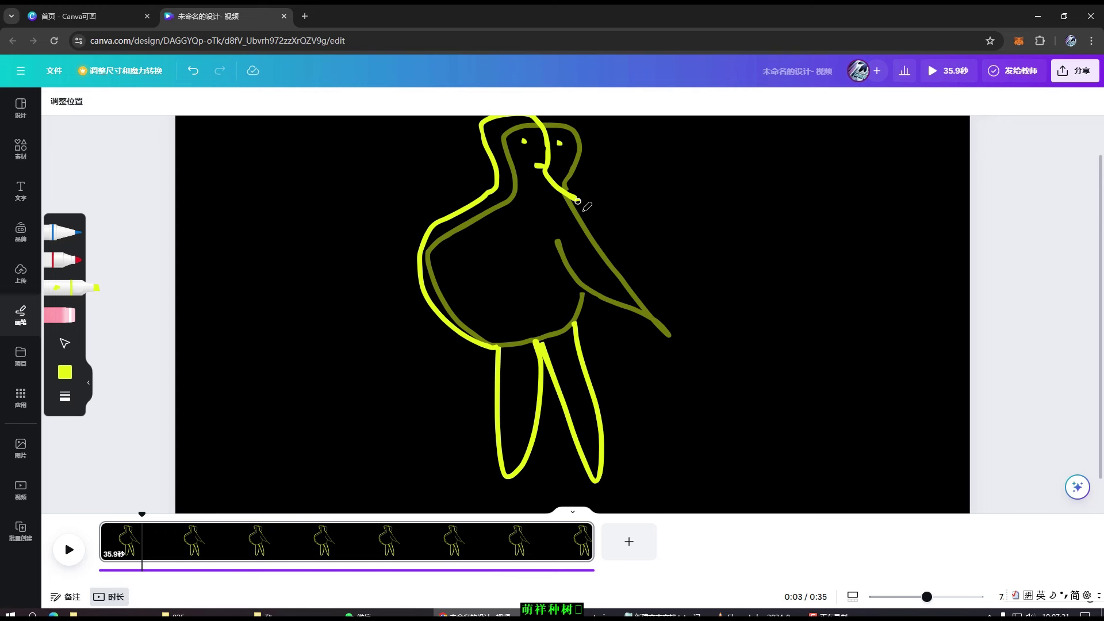
pyautogui.moveTo(578, 201)
pyautogui.mouseDown()
pyautogui.moveTo(664, 423)
pyautogui.moveTo(574, 306)
pyautogui.mouseUp()
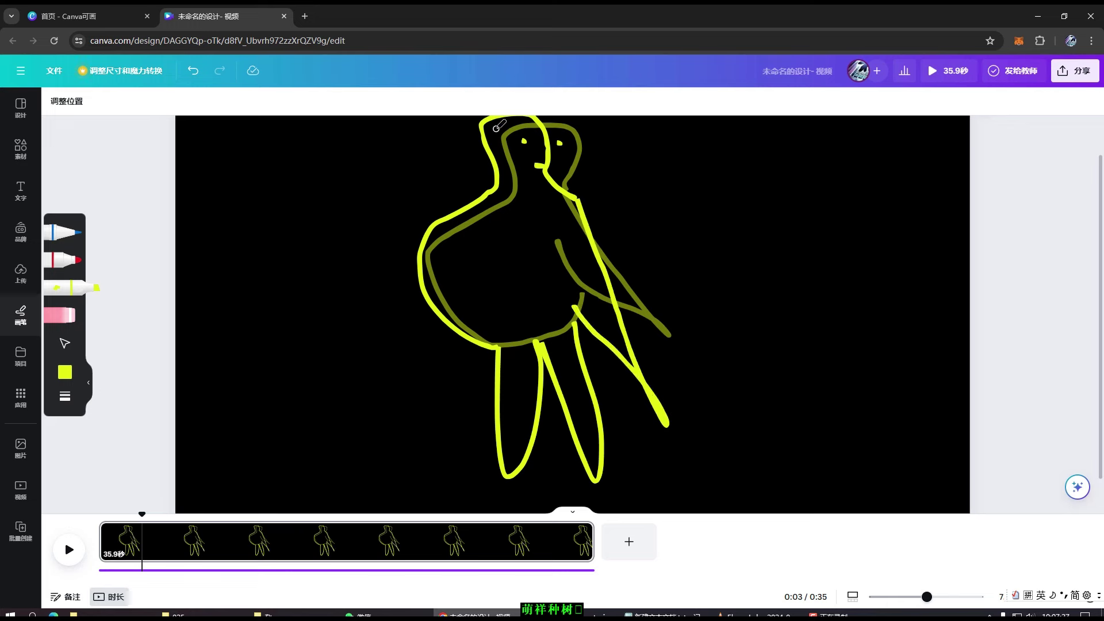
# Add two eyes, a mouth and a second, bent arm resting on the waist to the new figure
pyautogui.moveTo(493, 133)
pyautogui.mouseDown()
pyautogui.moveTo(525, 128)
pyautogui.moveTo(520, 153)
pyautogui.mouseUp()
pyautogui.click(524, 141)
pyautogui.moveTo(450, 215)
pyautogui.mouseDown()
pyautogui.moveTo(403, 224)
pyautogui.moveTo(383, 246)
pyautogui.moveTo(413, 284)
pyautogui.moveTo(461, 298)
pyautogui.moveTo(425, 246)
pyautogui.moveTo(448, 216)
pyautogui.mouseUp()
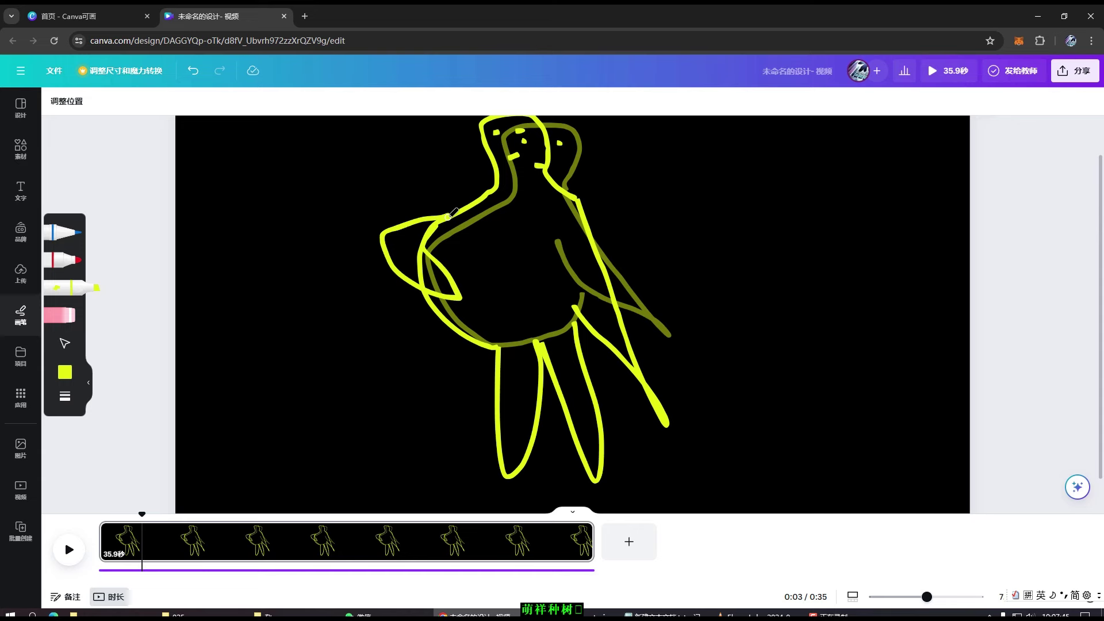
# Try to group every stroke on the canvas together, including the faded guide figure
pyautogui.click(21, 107)
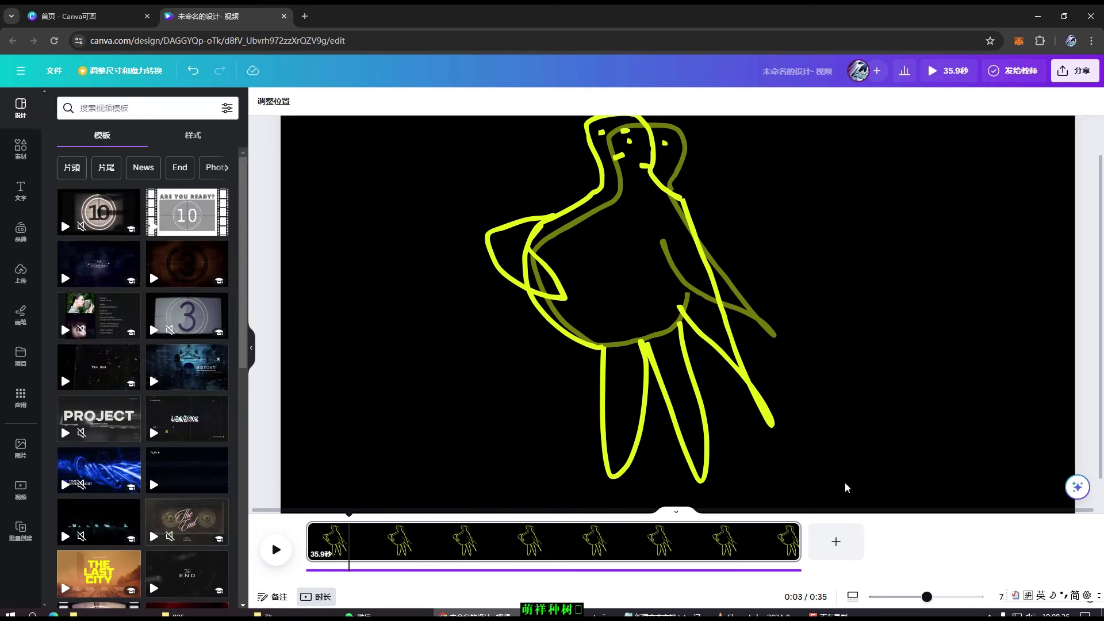
pyautogui.moveTo(831, 485)
pyautogui.mouseDown()
pyautogui.moveTo(692, 429)
pyautogui.moveTo(452, 233)
pyautogui.moveTo(386, 122)
pyautogui.mouseUp()
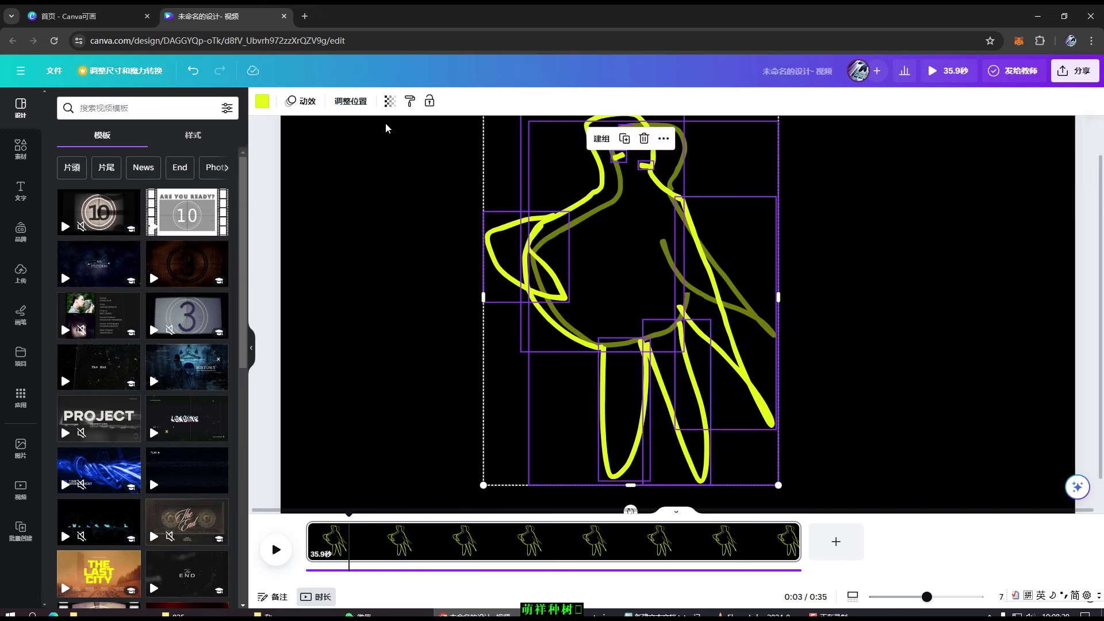
pyautogui.click(602, 140)
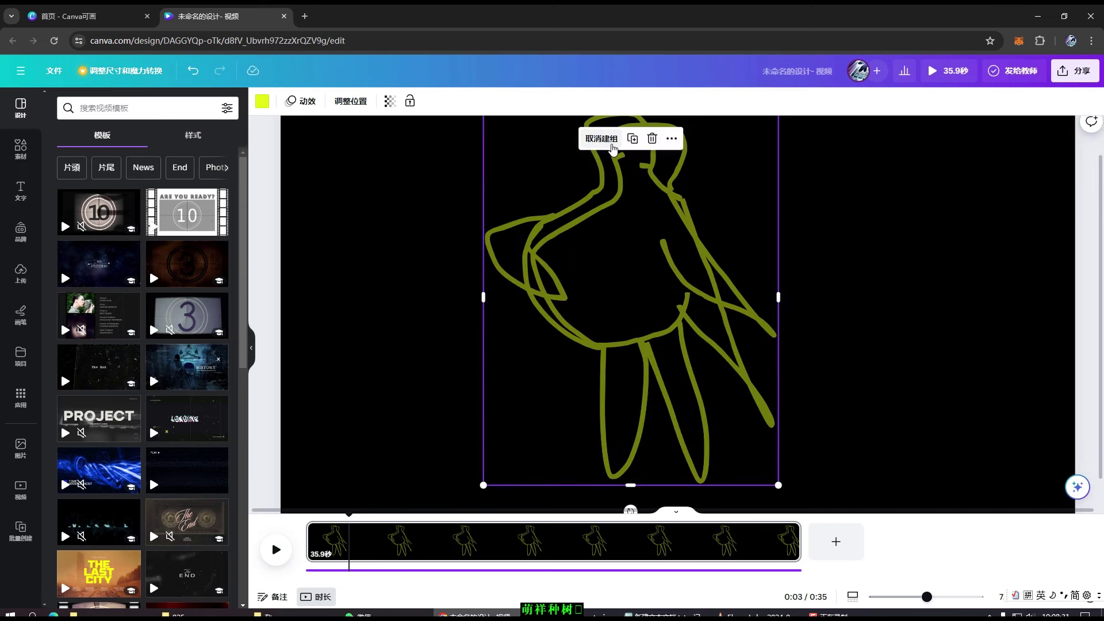
pyautogui.click(844, 222)
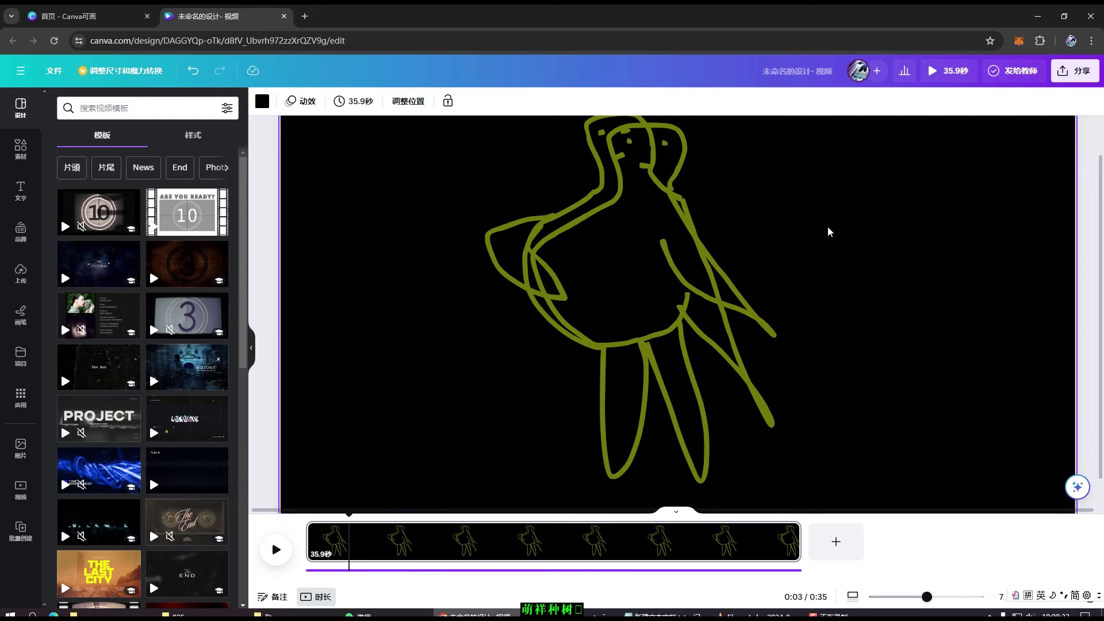
pyautogui.click(647, 285)
pyautogui.click(853, 319)
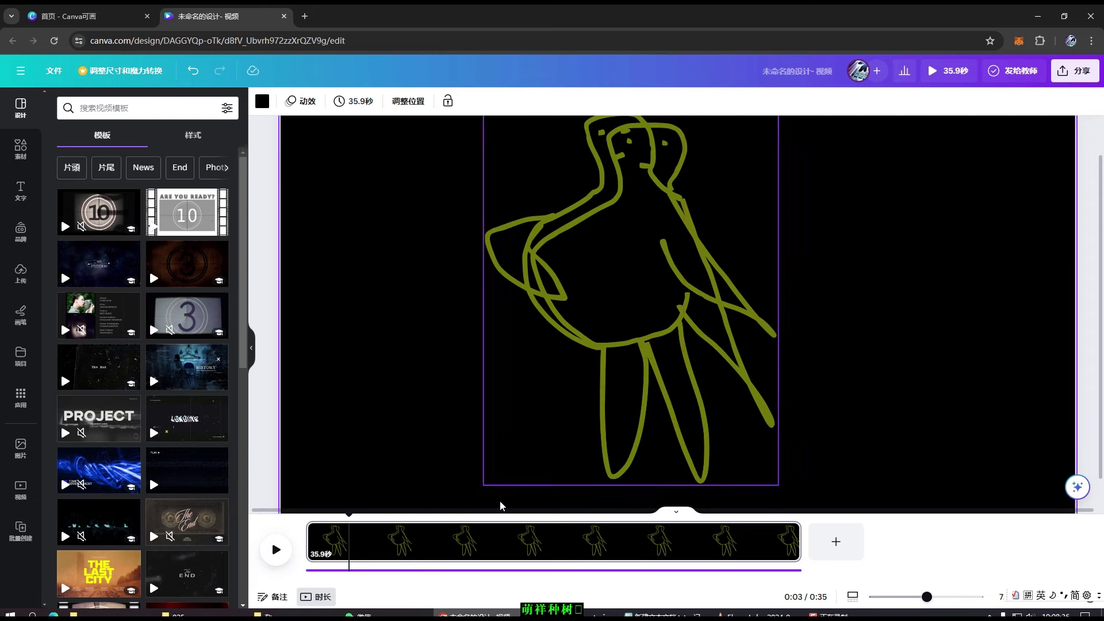
# Check the page's layer list and undo the last grouping
pyautogui.click(417, 546)
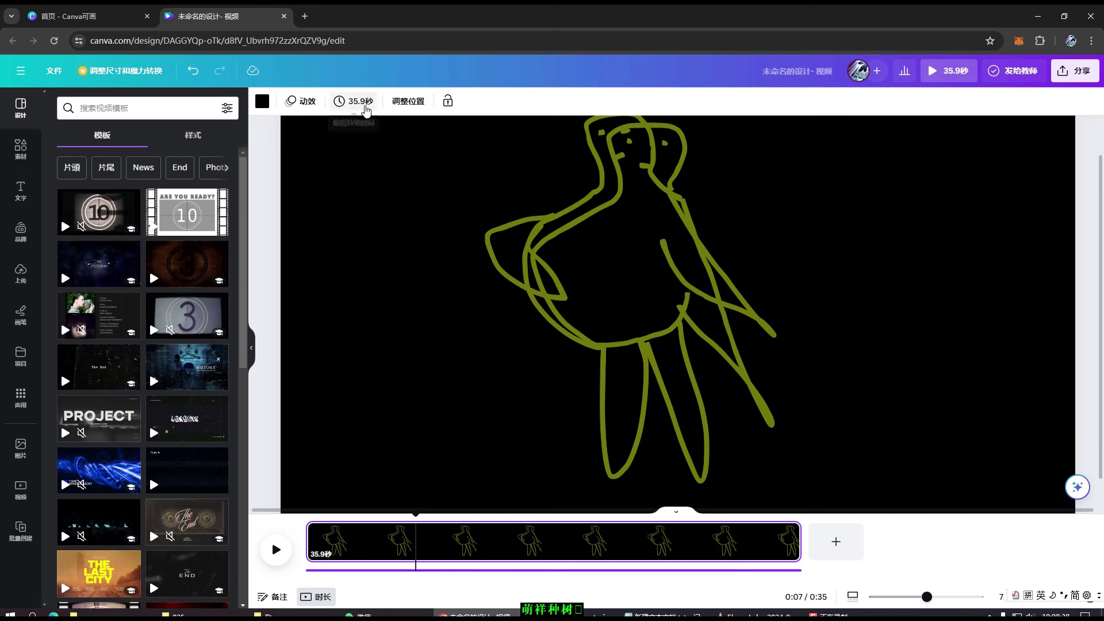
pyautogui.click(401, 103)
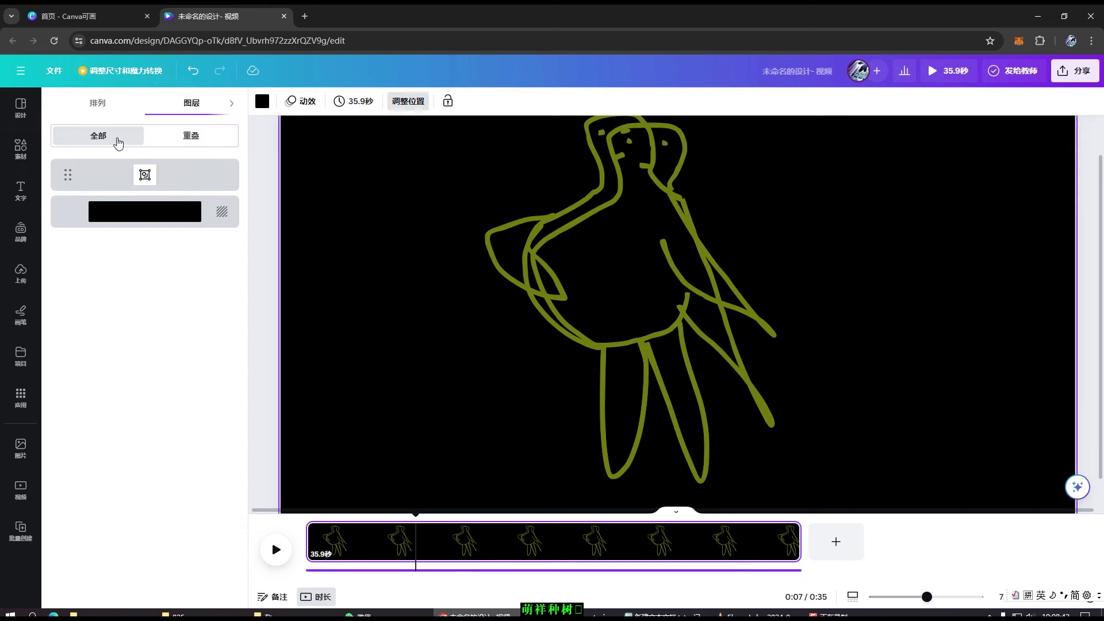
pyautogui.click(183, 137)
pyautogui.click(99, 136)
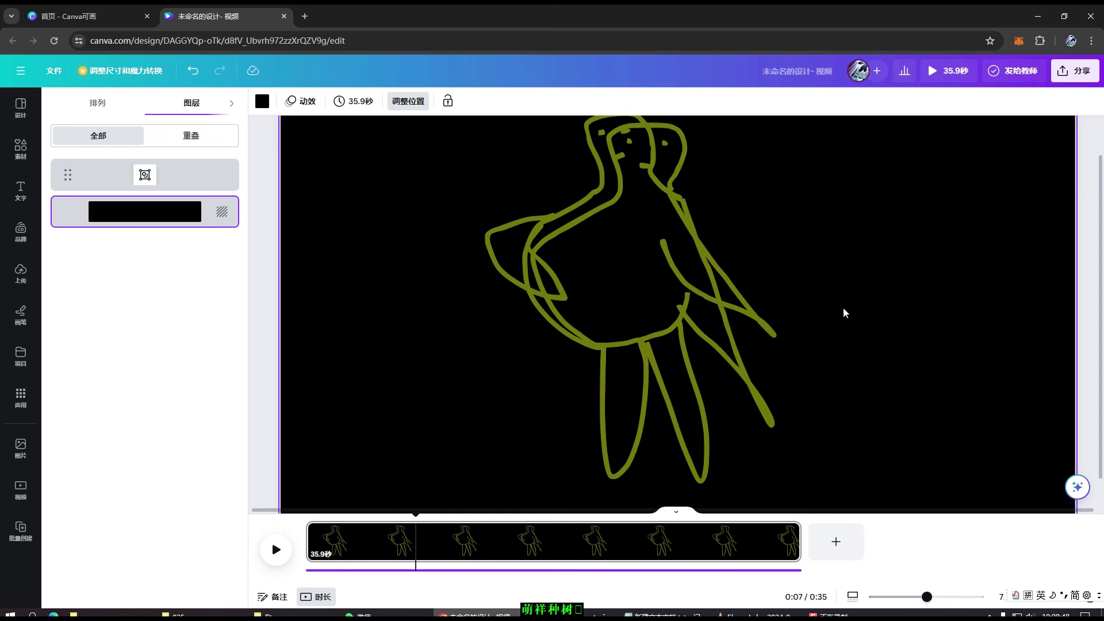
pyautogui.hotkey('ctrl', 'z')
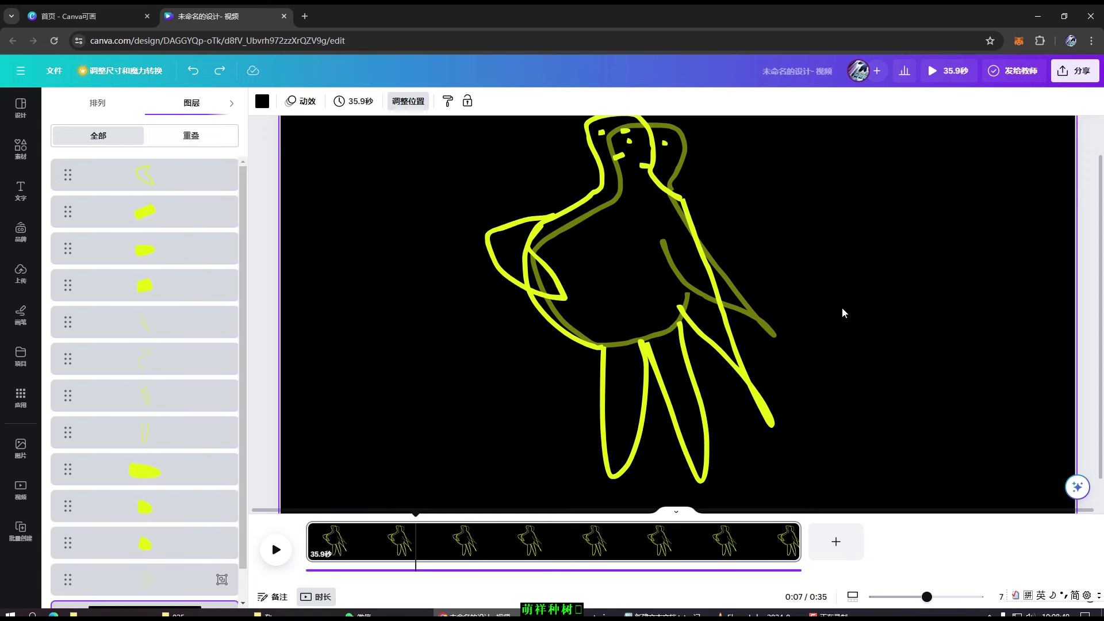
# Select the new figure's torso, both arms and both leg strokes together and group them
pyautogui.click(621, 419)
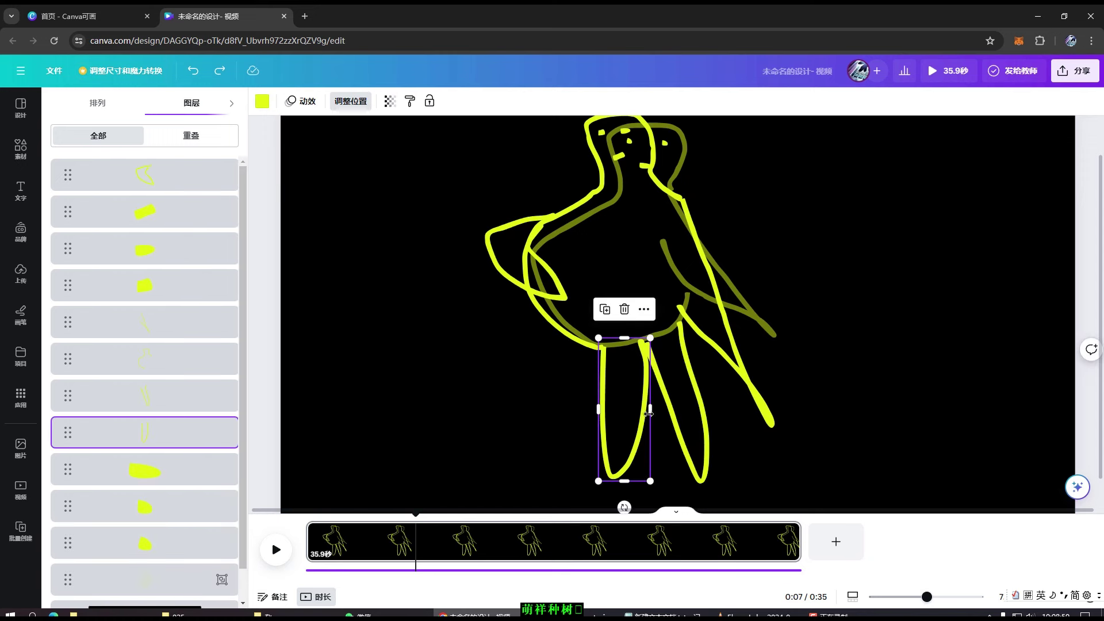
pyautogui.click(690, 457)
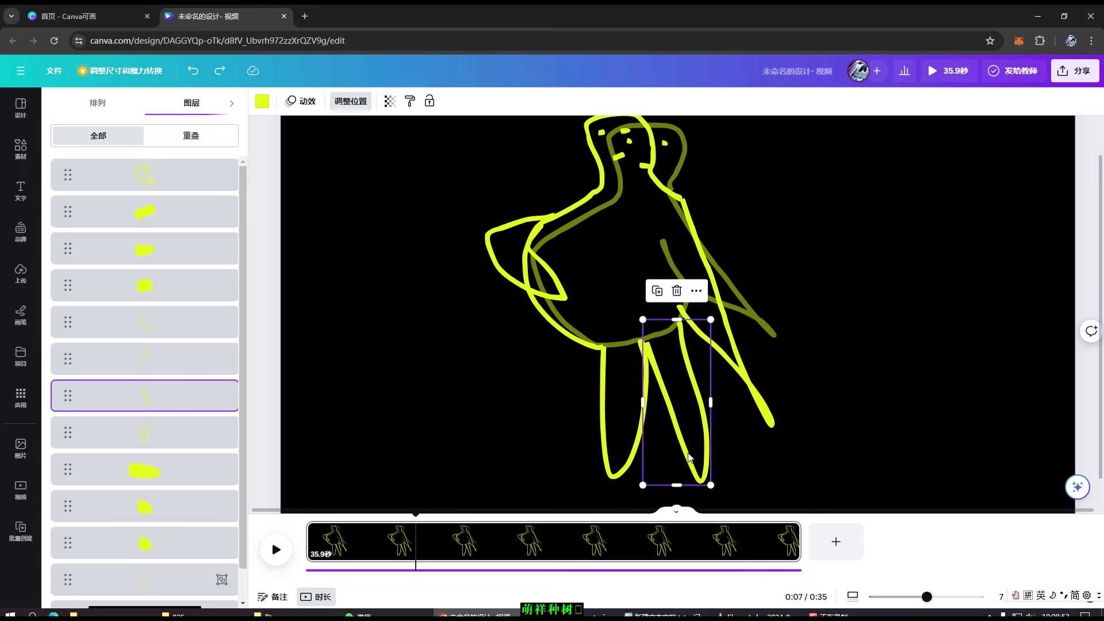
pyautogui.click(625, 427)
pyautogui.keyDown('shift'); pyautogui.click(733, 423); pyautogui.keyUp('shift')
pyautogui.hotkey('ctrl', 'g')
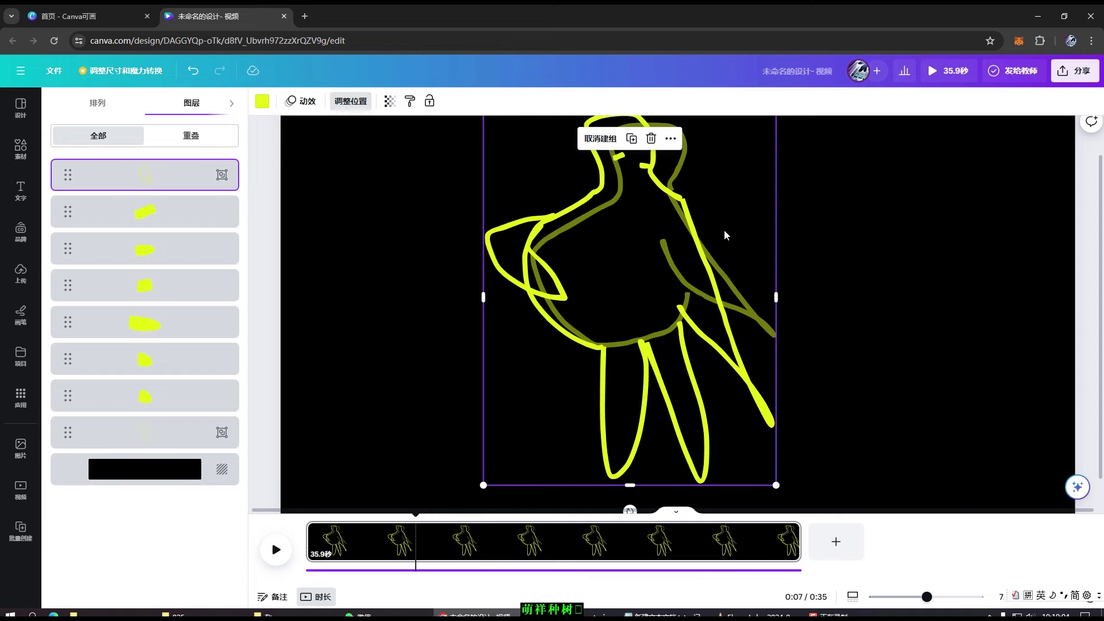
# Place the bright new figure on the left side of the canvas, directly beside the faded figure
pyautogui.hotkey('ctrl', 'z')
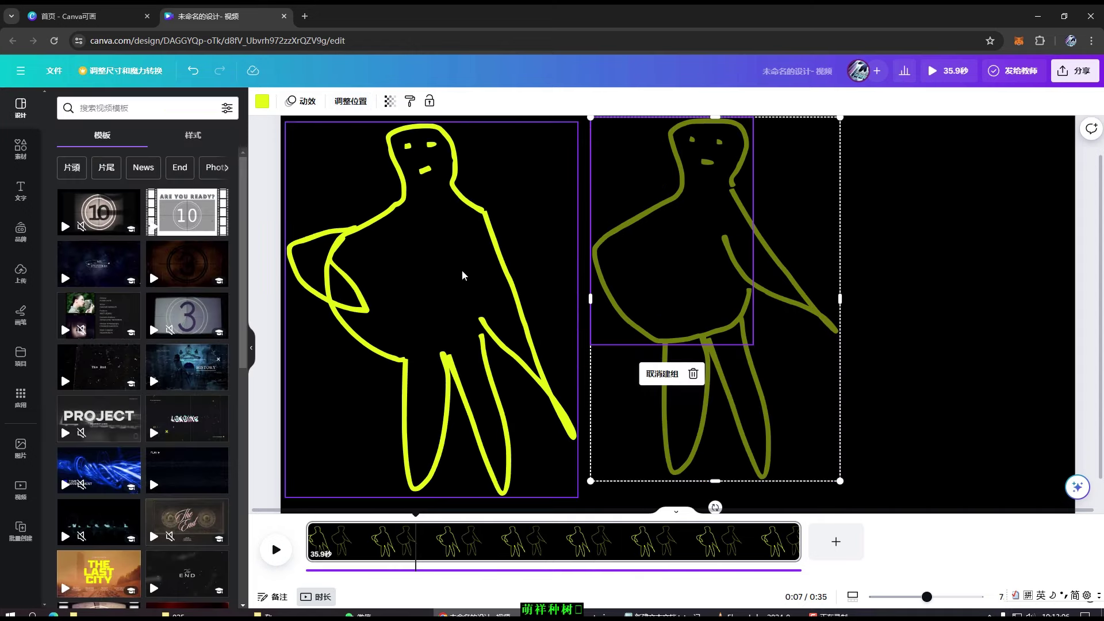
pyautogui.moveTo(463, 274)
pyautogui.mouseDown()
pyautogui.moveTo(503, 264)
pyautogui.moveTo(474, 272)
pyautogui.mouseUp()
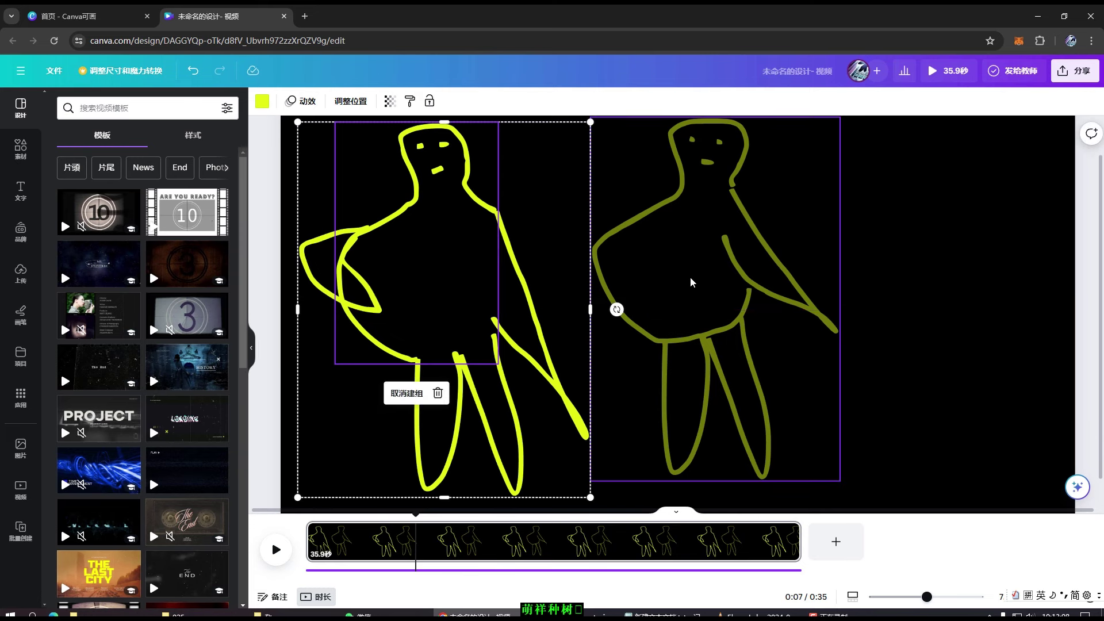
pyautogui.click(861, 274)
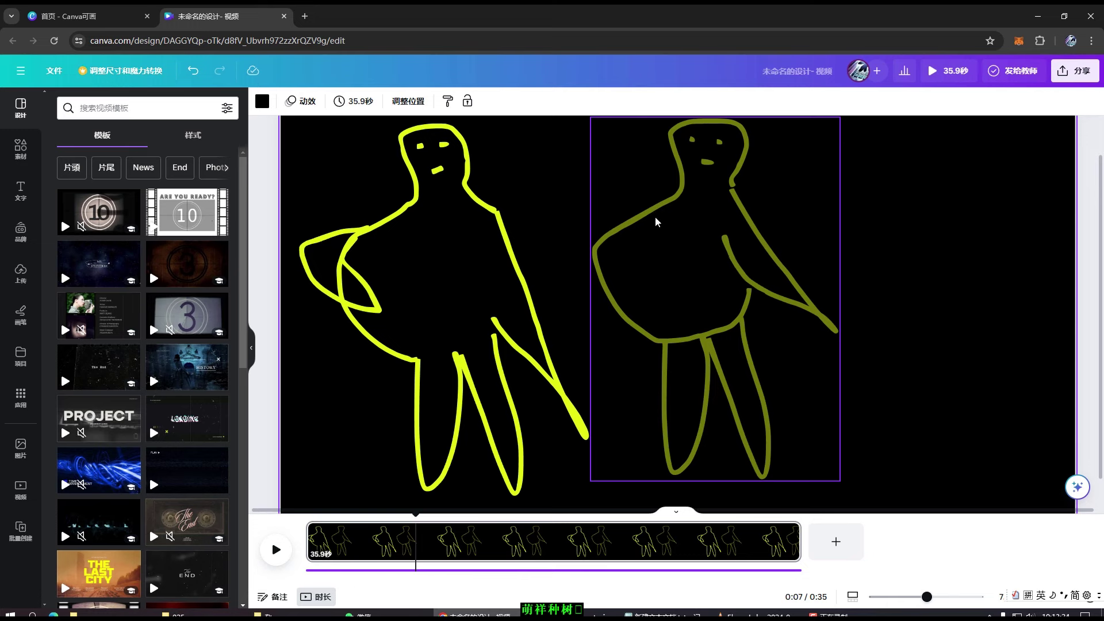
# Duplicate the faded guide figure and place the two faded copies side by side, right of the bright figure
pyautogui.click(681, 251)
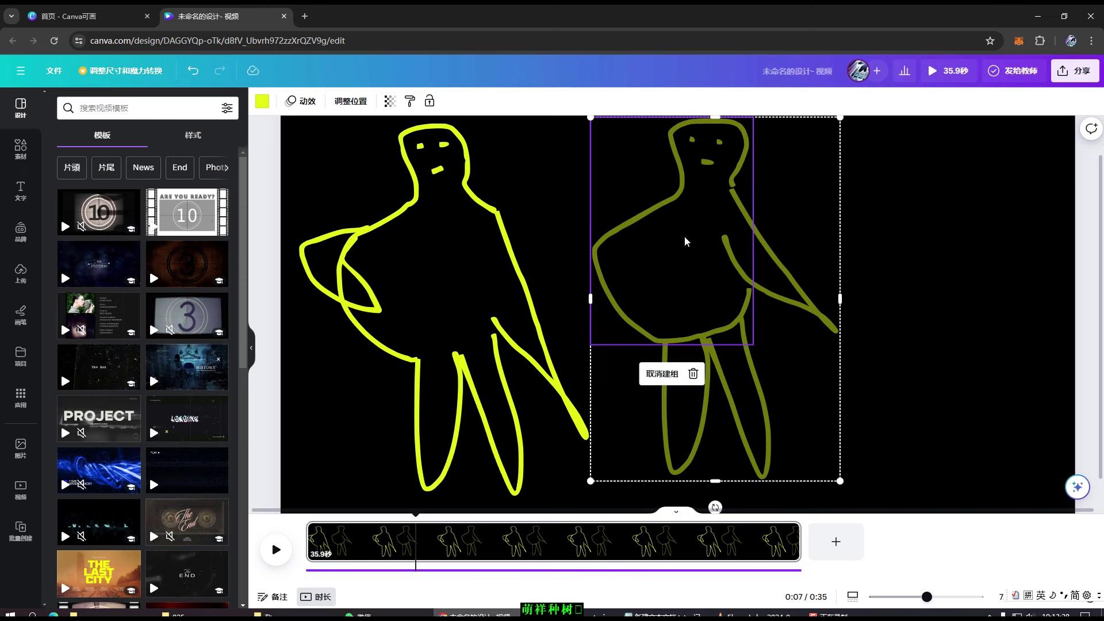
pyautogui.rightClick(685, 240)
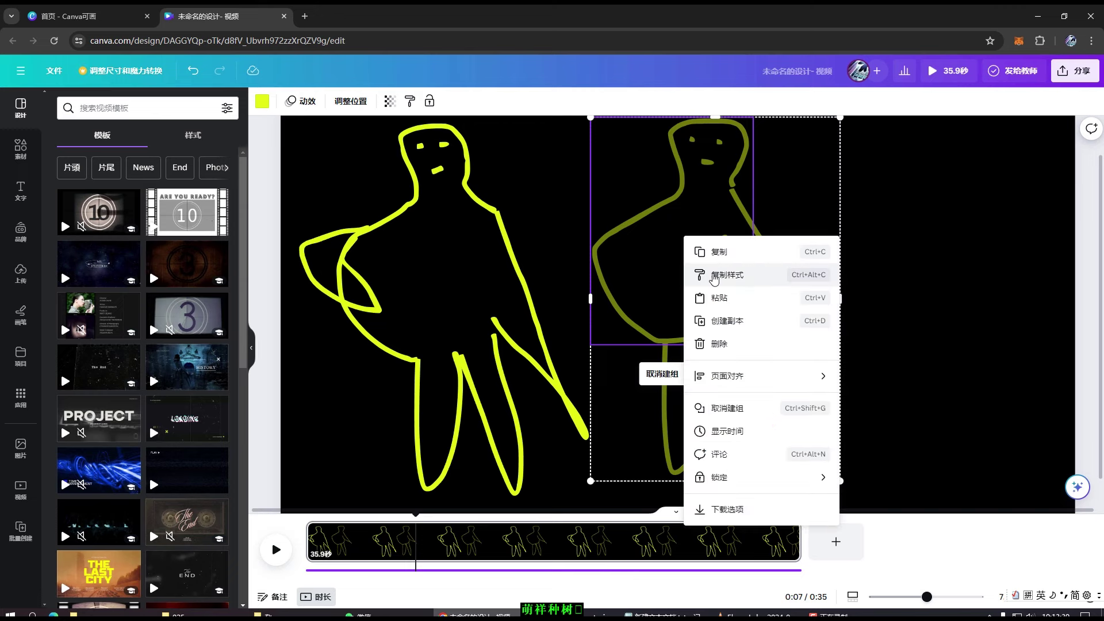
pyautogui.click(735, 321)
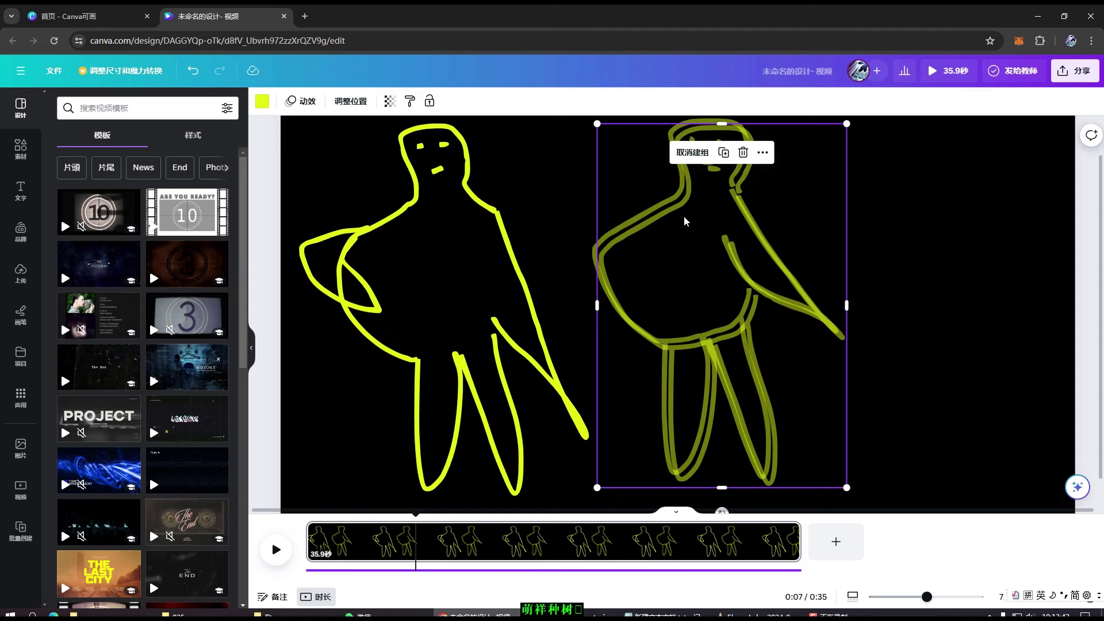
pyautogui.hotkey('ctrl', 'z')
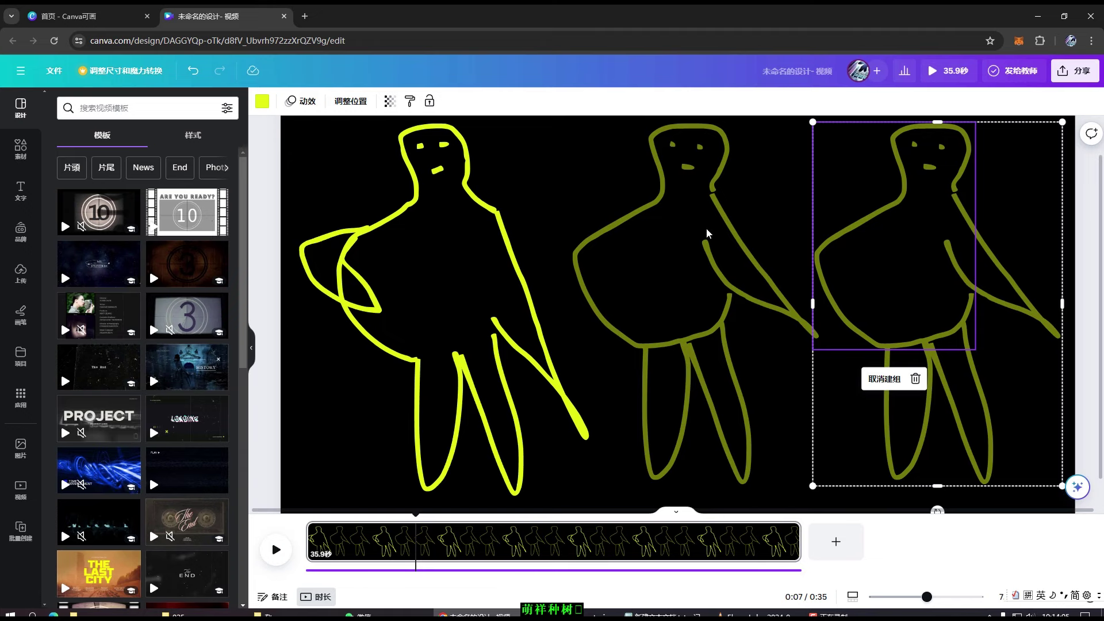
# Draw a third figure over the rightmost faded guide with the yellow highlighter, including head and body outline, two legs and a sad face
pyautogui.click(21, 324)
pyautogui.click(64, 296)
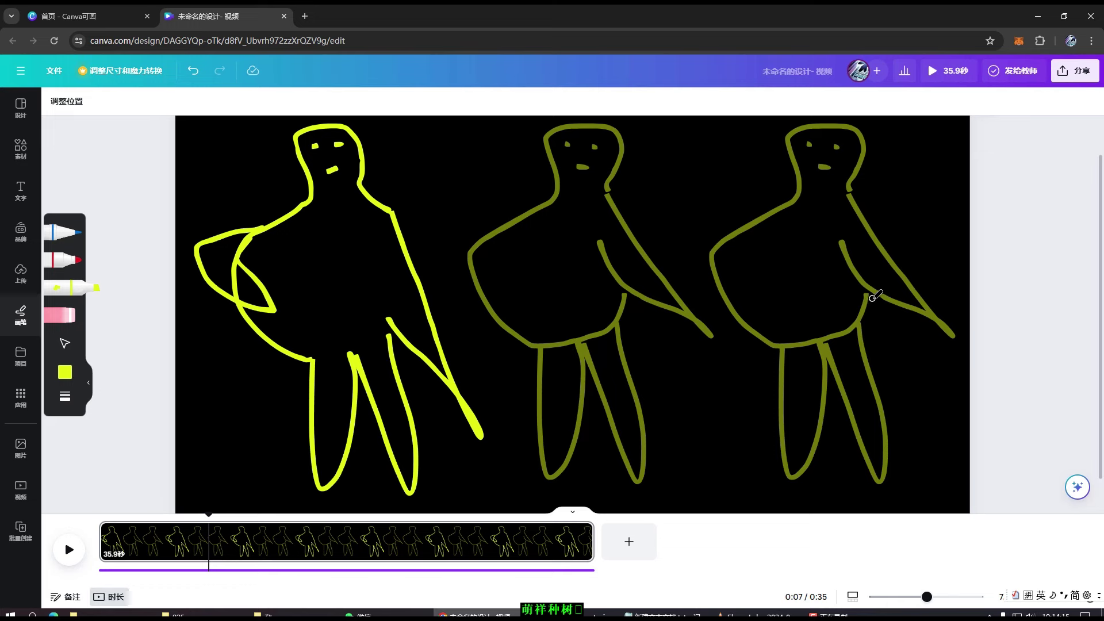
pyautogui.moveTo(876, 297)
pyautogui.mouseDown()
pyautogui.moveTo(841, 337)
pyautogui.moveTo(794, 350)
pyautogui.moveTo(742, 325)
pyautogui.moveTo(738, 260)
pyautogui.moveTo(764, 226)
pyautogui.moveTo(800, 209)
pyautogui.moveTo(814, 182)
pyautogui.moveTo(791, 154)
pyautogui.moveTo(794, 132)
pyautogui.moveTo(857, 124)
pyautogui.moveTo(839, 185)
pyautogui.moveTo(881, 243)
pyautogui.moveTo(914, 338)
pyautogui.mouseUp()
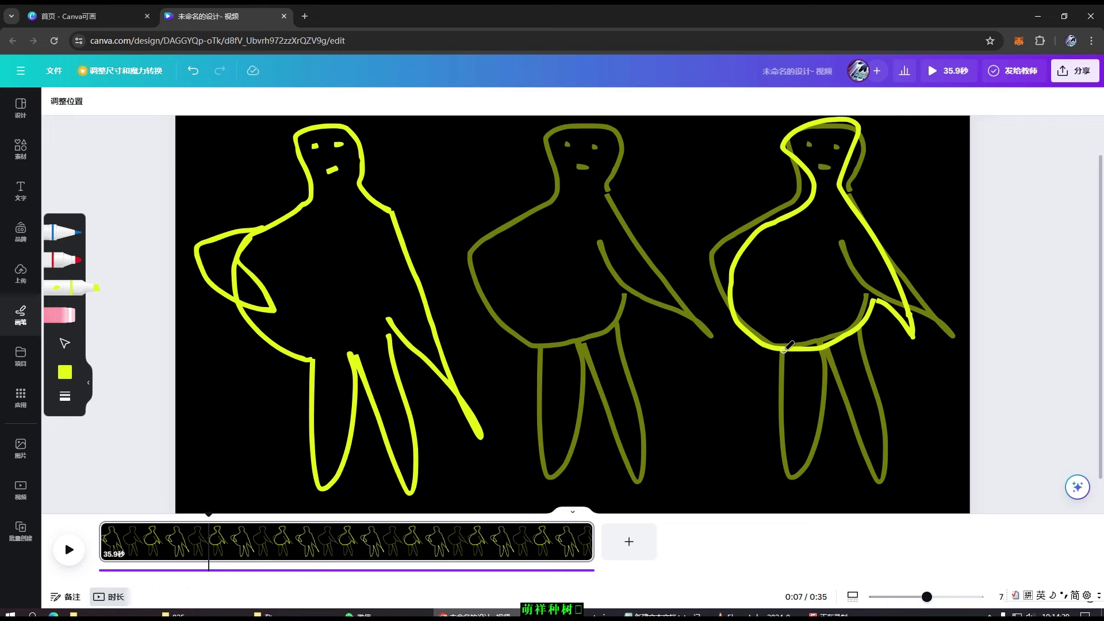
pyautogui.moveTo(788, 343)
pyautogui.mouseDown()
pyautogui.moveTo(779, 475)
pyautogui.moveTo(829, 346)
pyautogui.moveTo(845, 422)
pyautogui.moveTo(840, 476)
pyautogui.moveTo(864, 325)
pyautogui.mouseUp()
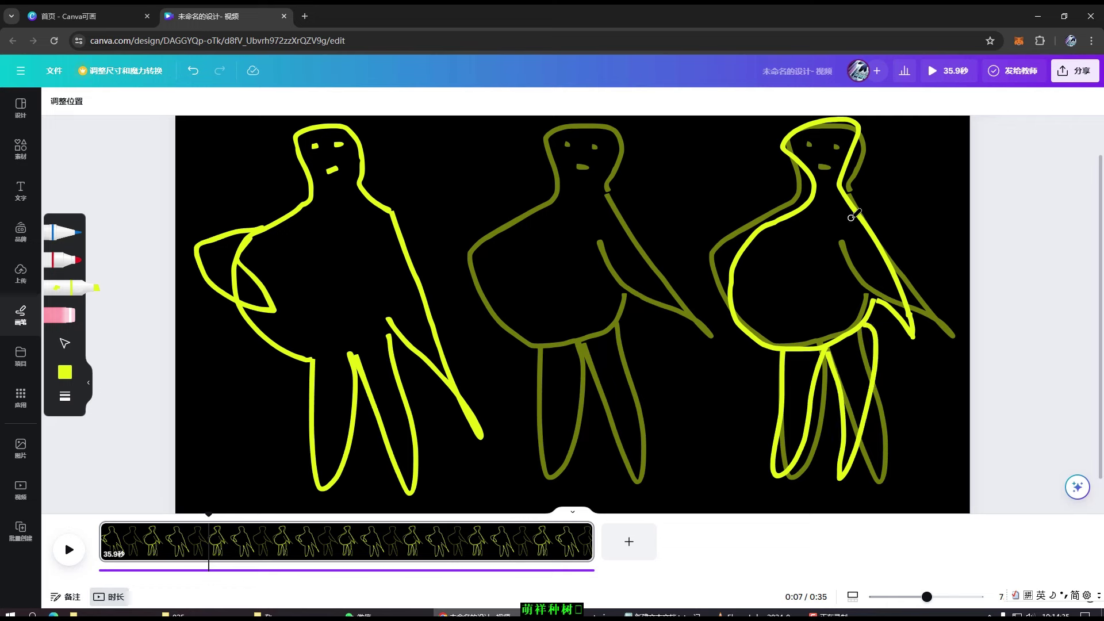
pyautogui.moveTo(800, 140)
pyautogui.mouseDown()
pyautogui.moveTo(841, 143)
pyautogui.moveTo(828, 157)
pyautogui.moveTo(836, 168)
pyautogui.mouseUp()
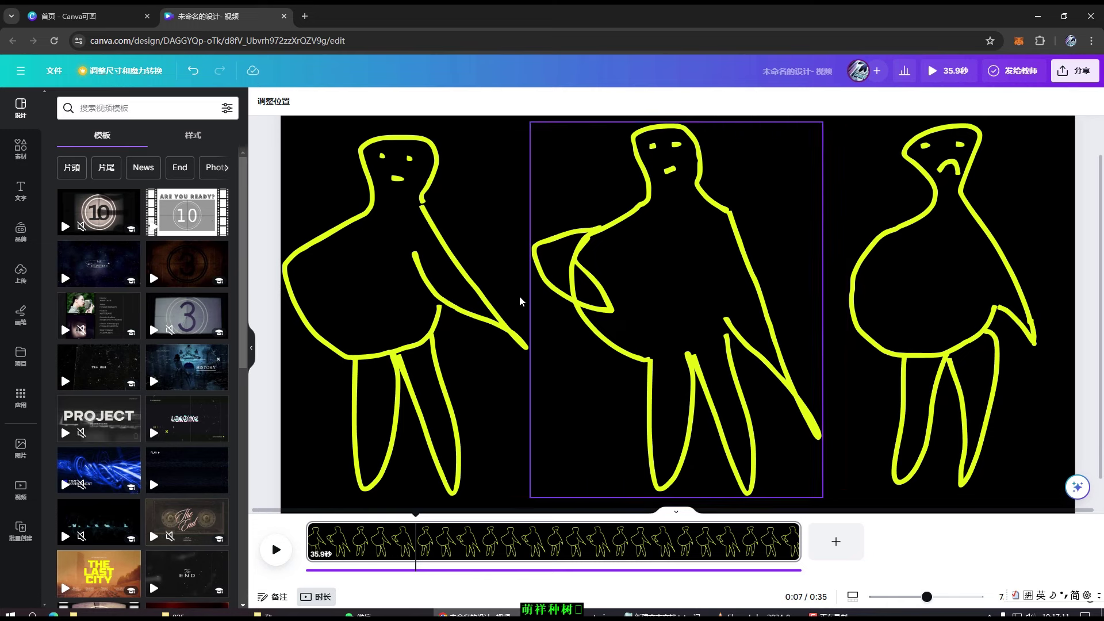
# Show the timing of the leftmost figure group and shorten its full-length clip to a short span at the video's start
pyautogui.click(401, 307)
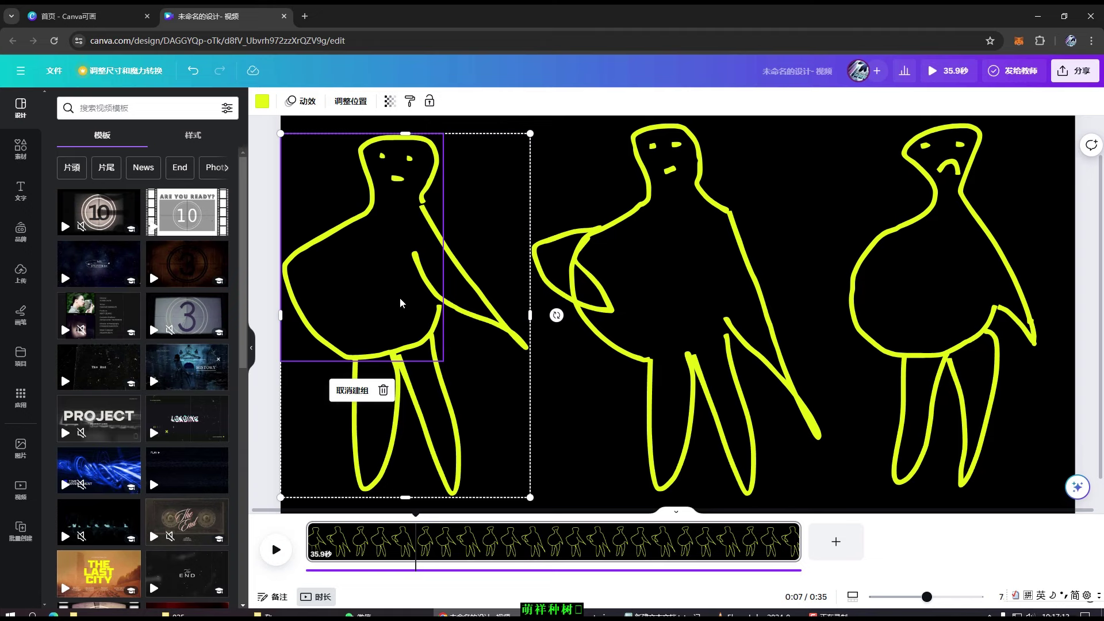
pyautogui.rightClick(398, 291)
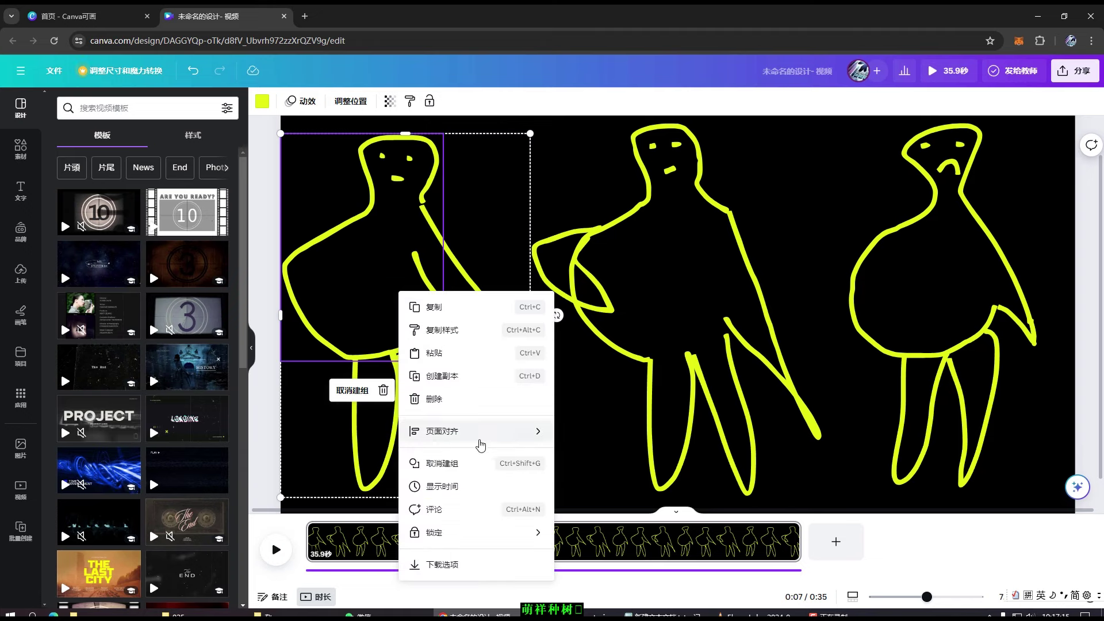
pyautogui.click(449, 486)
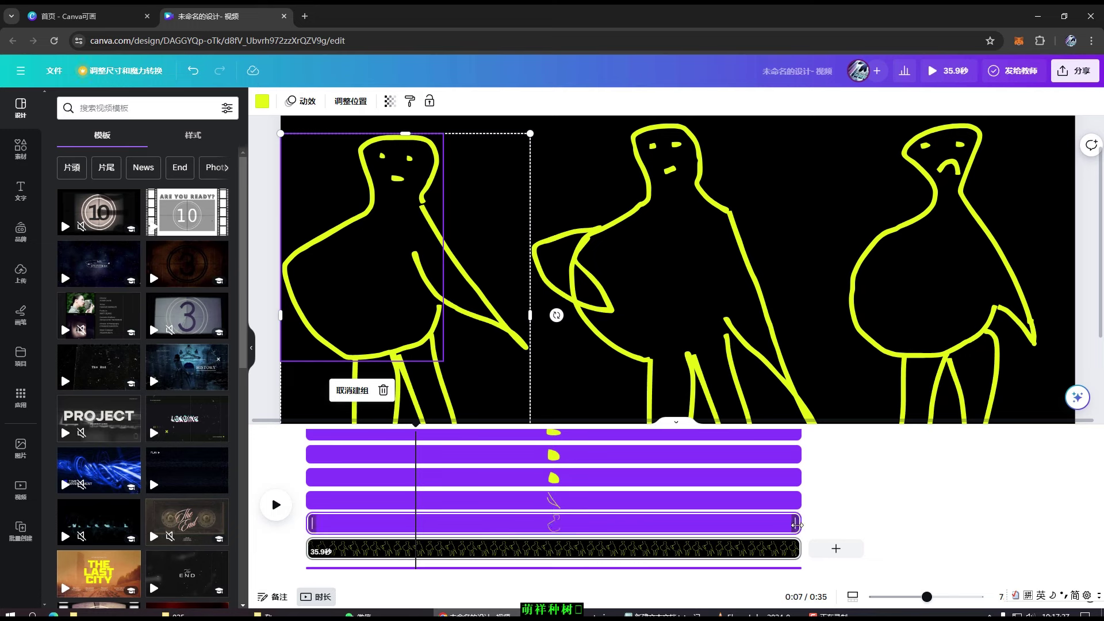
pyautogui.moveTo(797, 525); pyautogui.dragTo(326, 541)
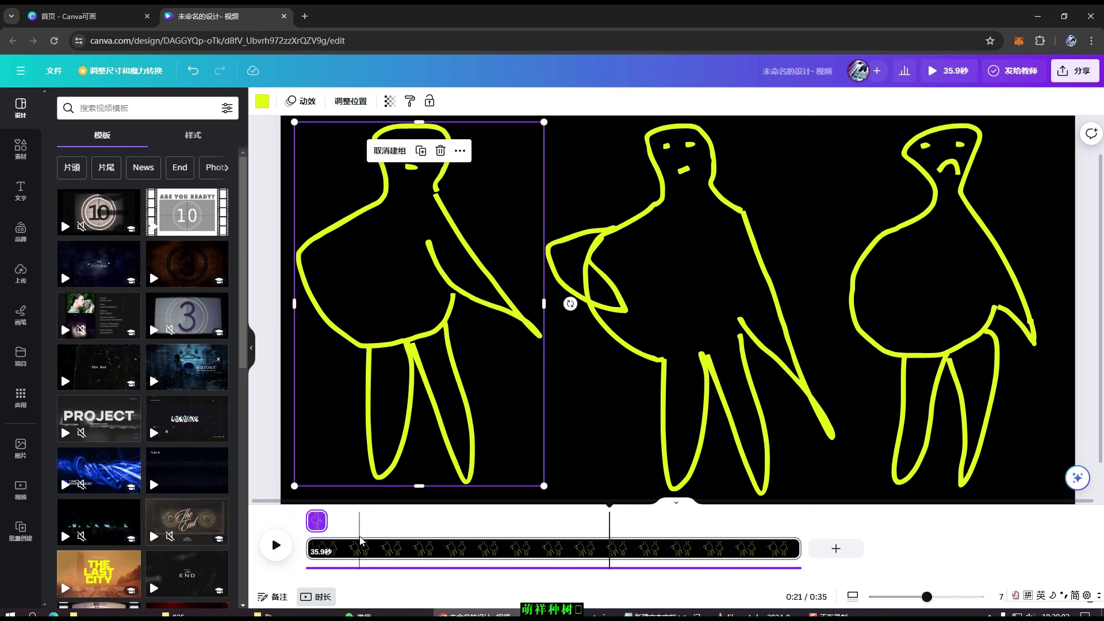
# Play the opening of the voice-over and trim the first figure's clip further to end where playback was paused
pyautogui.click(309, 522)
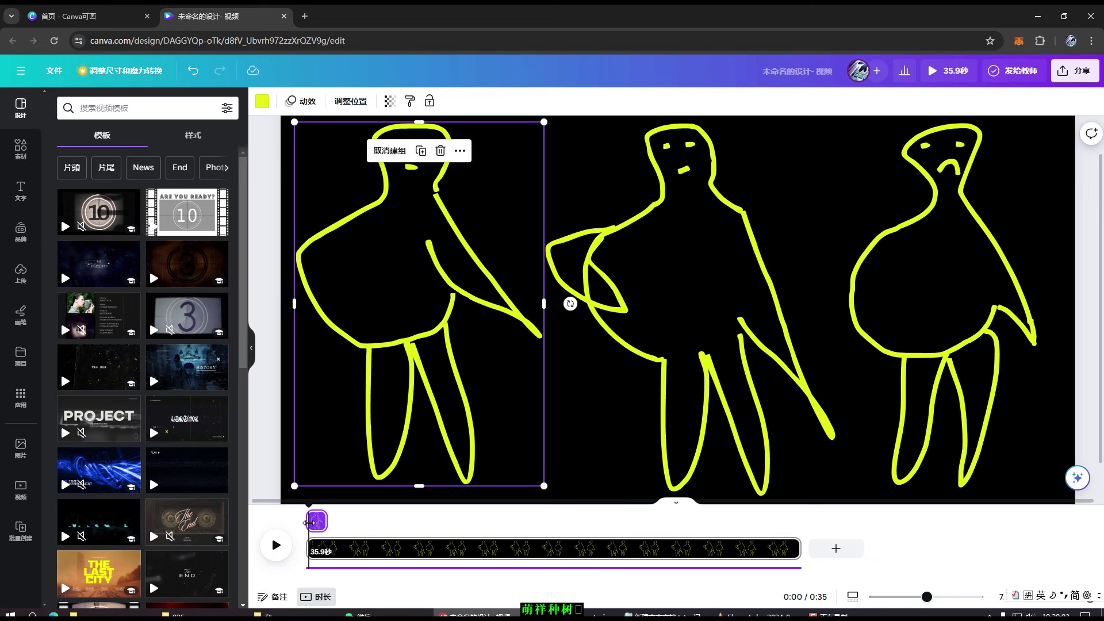
pyautogui.click(277, 548)
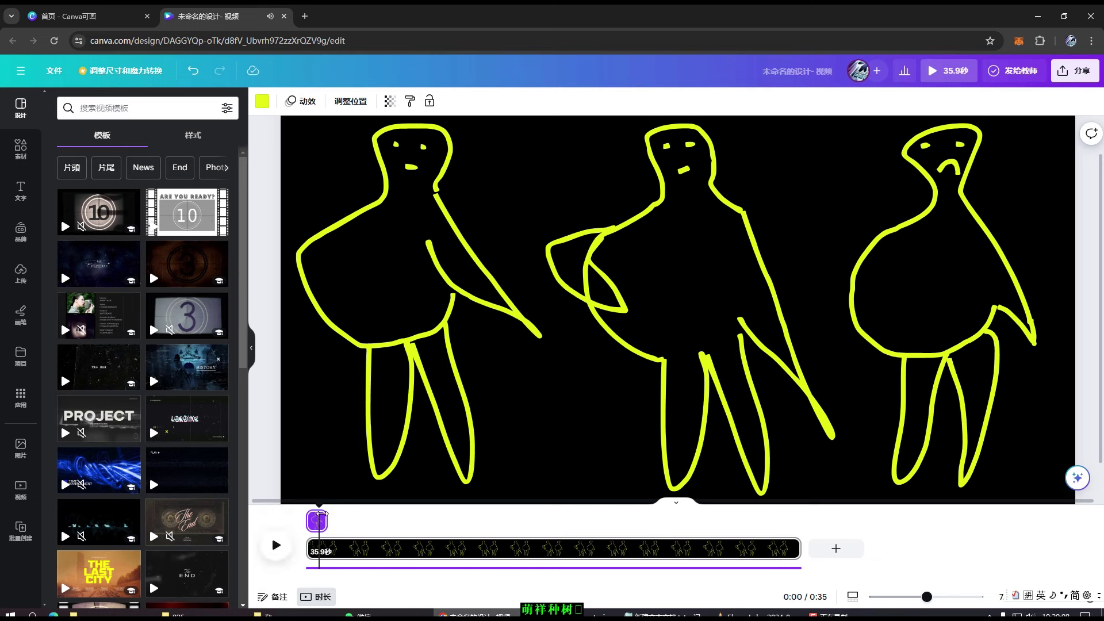
pyautogui.moveTo(319, 508); pyautogui.dragTo(306, 514)
pyautogui.click(317, 522)
pyautogui.moveTo(324, 522); pyautogui.dragTo(318, 523)
pyautogui.click(316, 517)
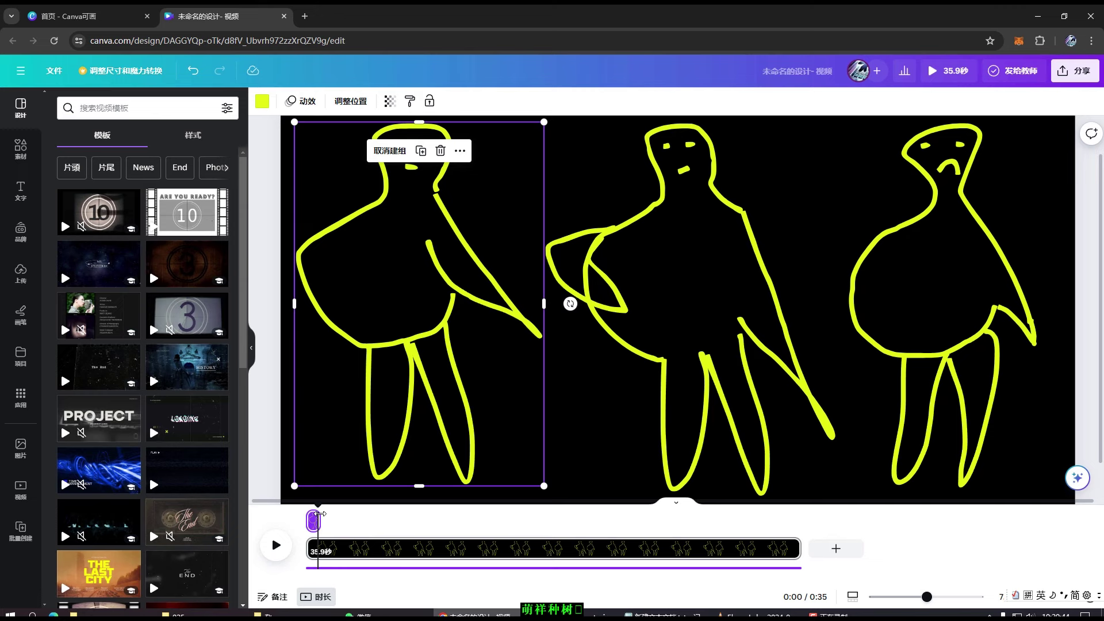
pyautogui.click(317, 508)
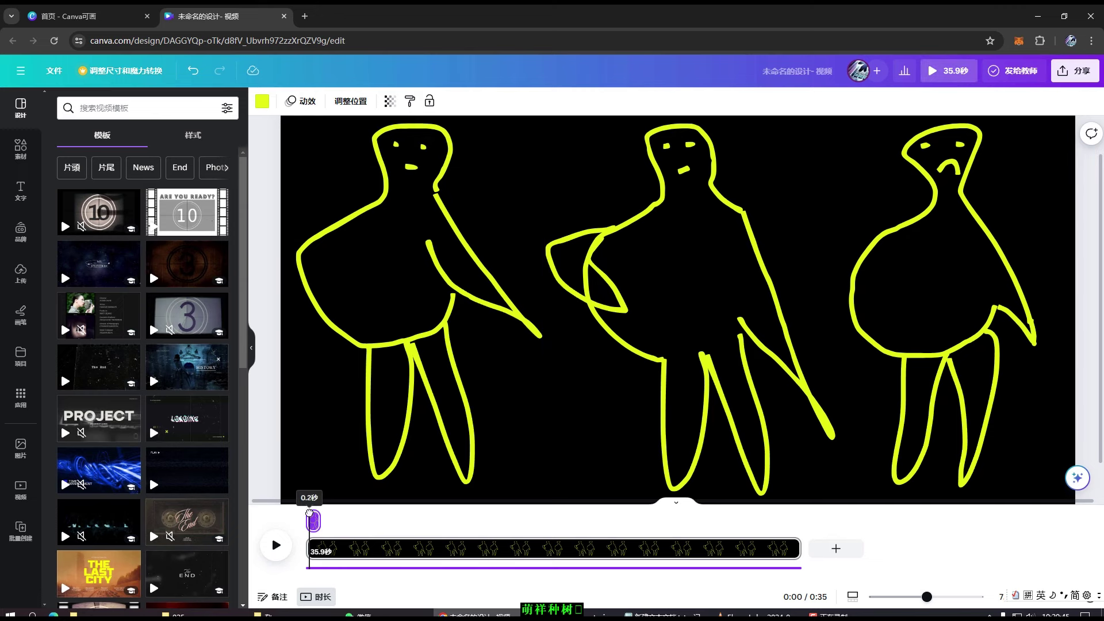
# Move the first figure to the middle of the canvas, overlapping the second figure
pyautogui.click(420, 294)
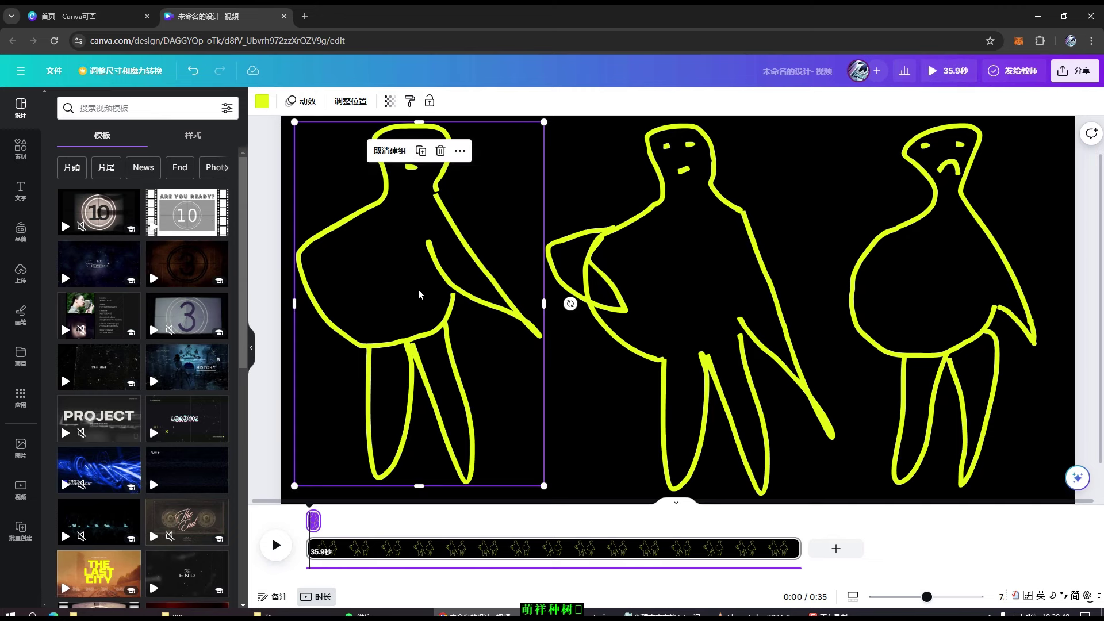
pyautogui.moveTo(420, 294); pyautogui.dragTo(686, 295)
# Select the second figure's layer, shorten its clip to the same length as the first figure's, and preview from the start
pyautogui.click(352, 103)
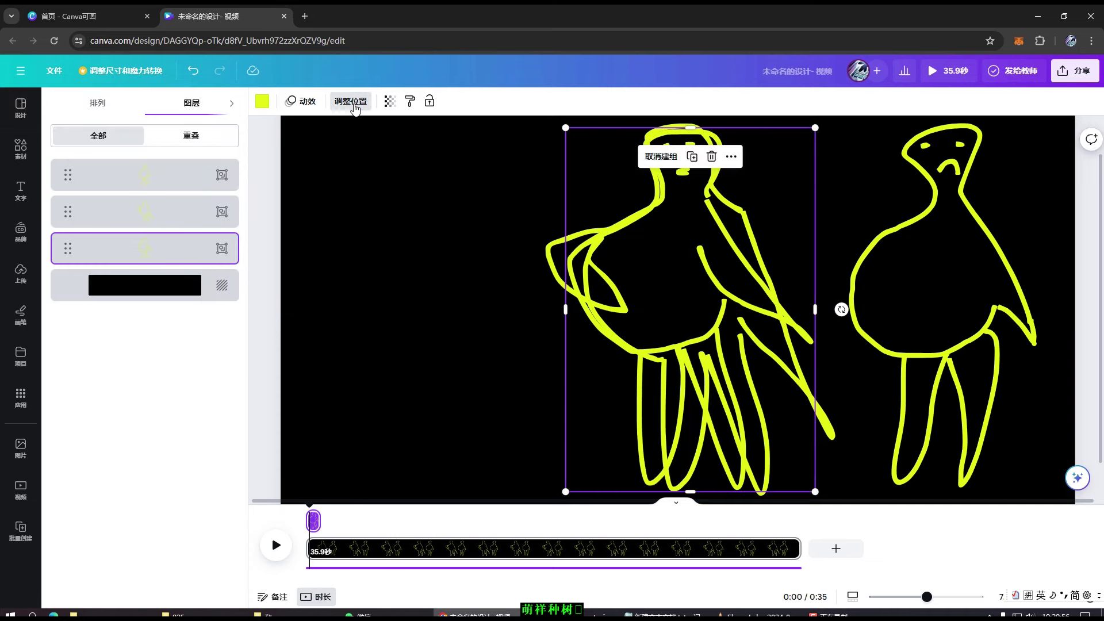
pyautogui.click(211, 219)
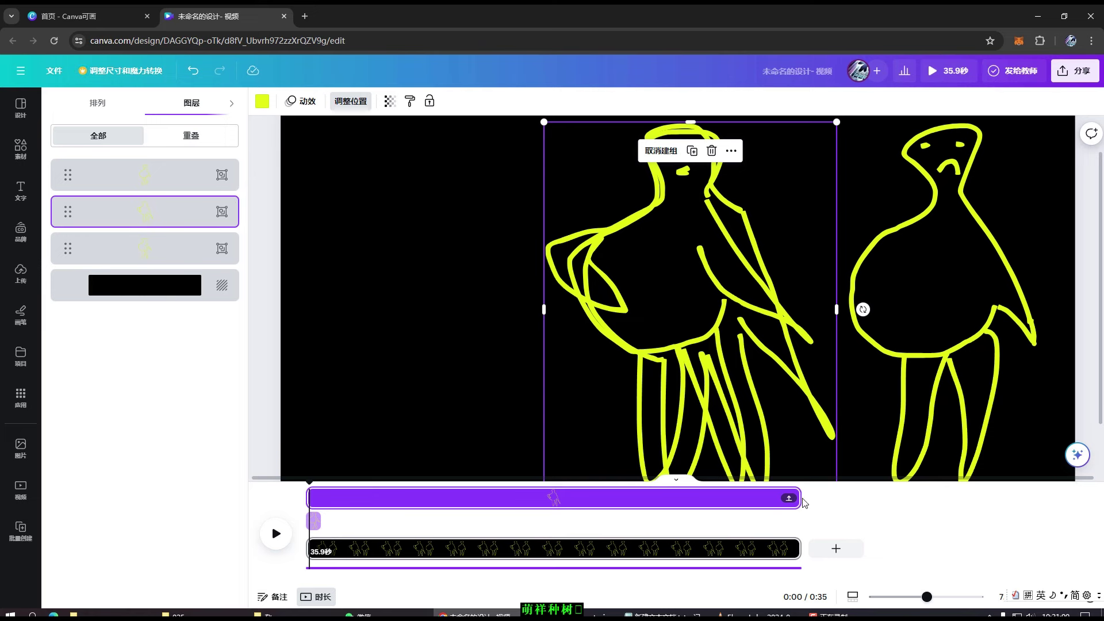
pyautogui.moveTo(797, 499); pyautogui.dragTo(316, 501)
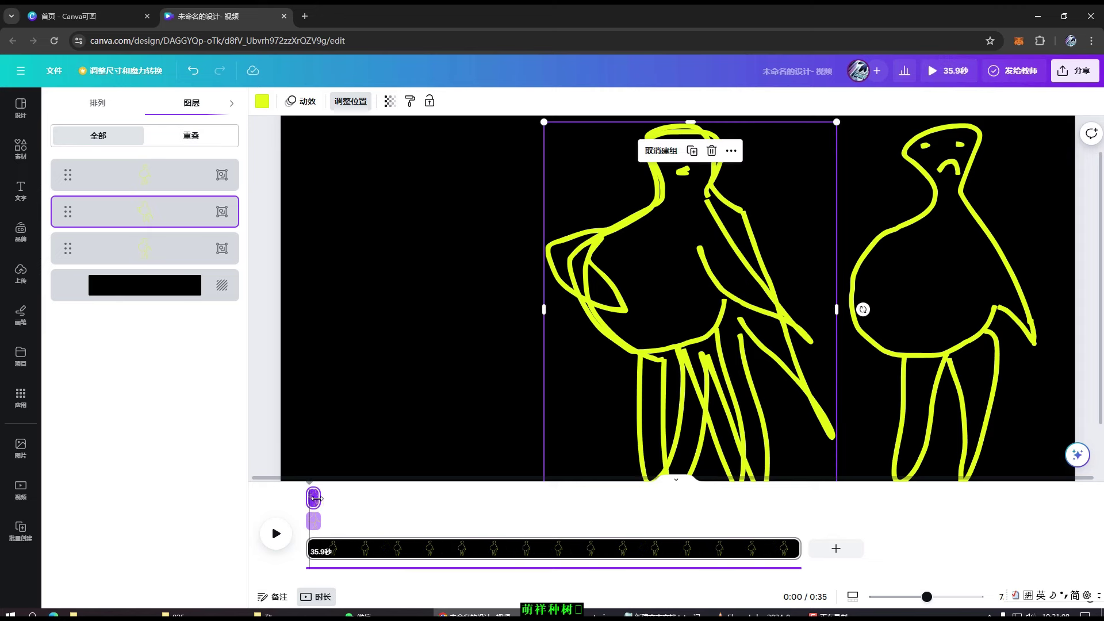
pyautogui.moveTo(313, 499); pyautogui.dragTo(313, 499)
pyautogui.click(310, 486)
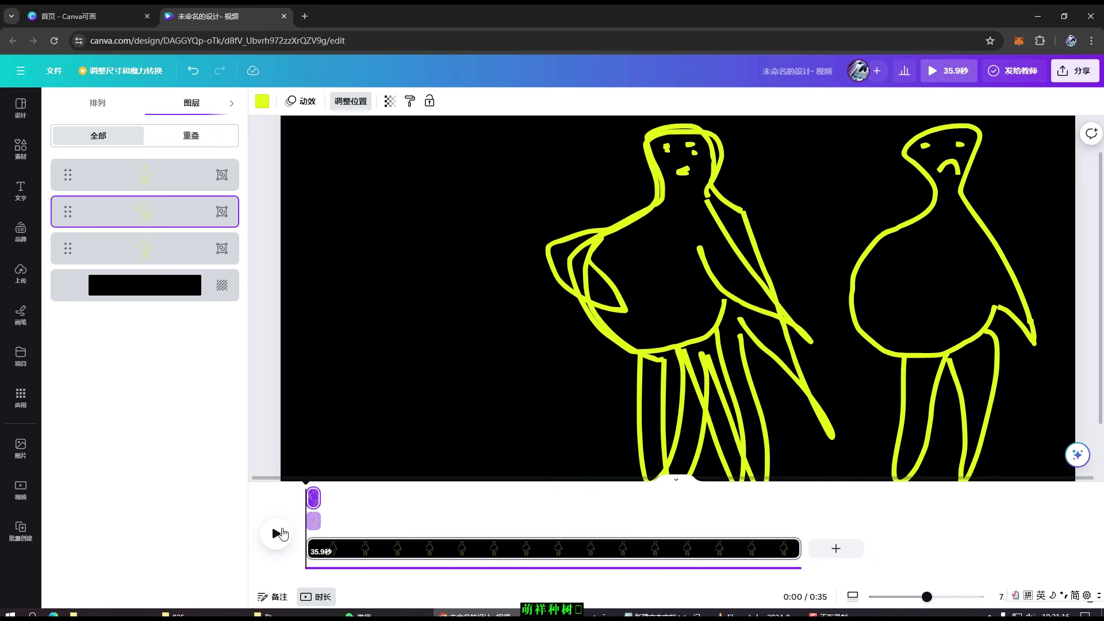
pyautogui.click(278, 534)
pyautogui.click(278, 534)
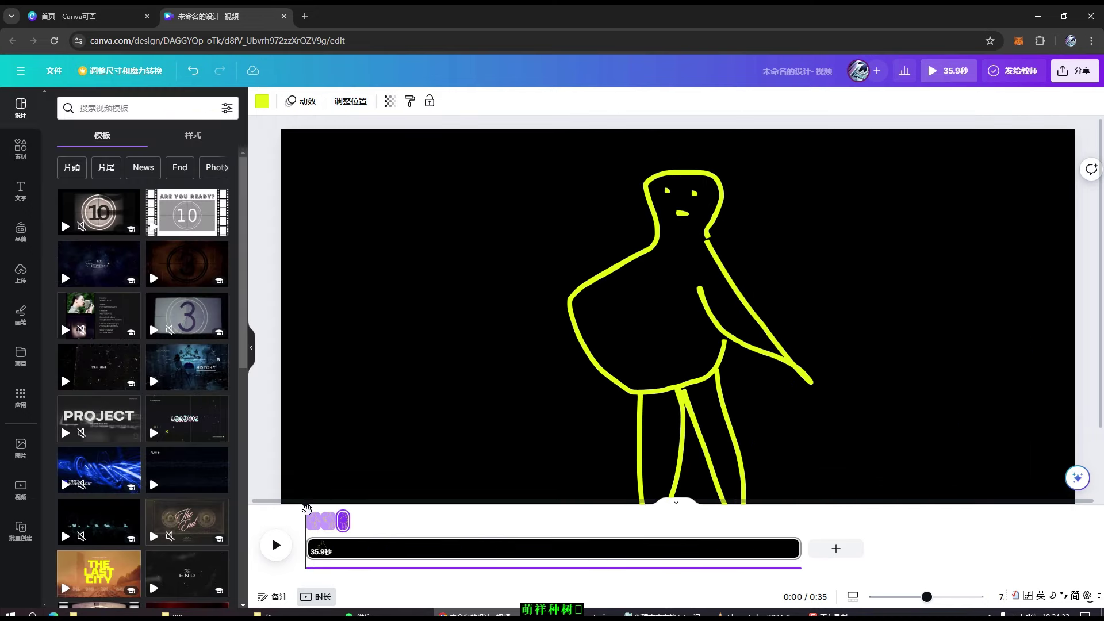
# Play the video from the beginning to check the sequence of the three figures against the voice-over
pyautogui.moveTo(306, 509)
pyautogui.mouseDown()
pyautogui.moveTo(330, 510)
pyautogui.moveTo(306, 510)
pyautogui.mouseUp()
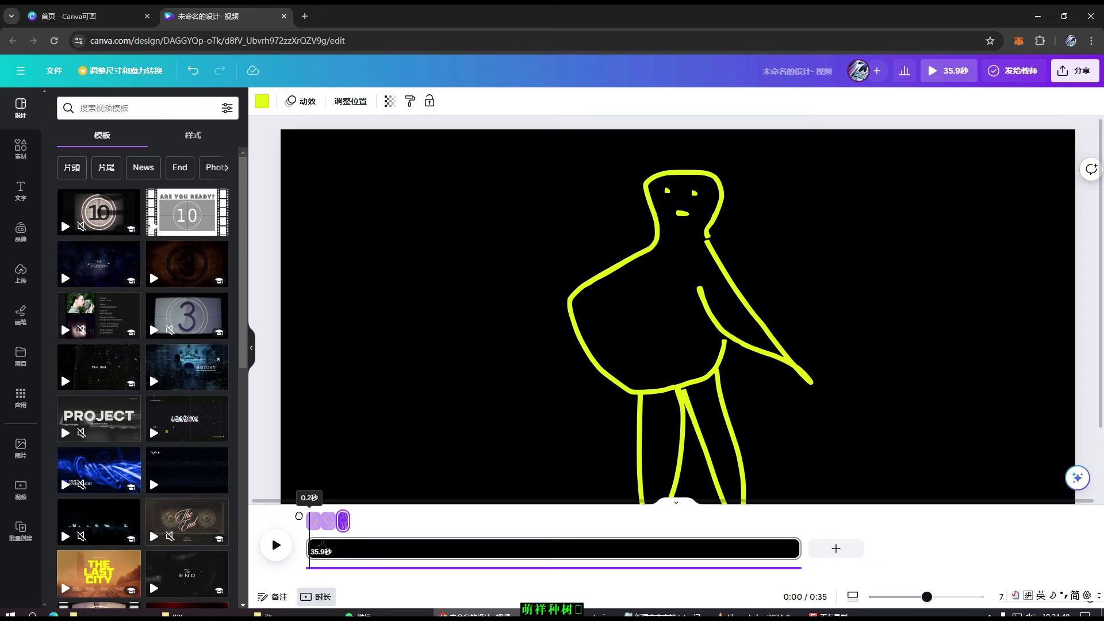
pyautogui.click(277, 547)
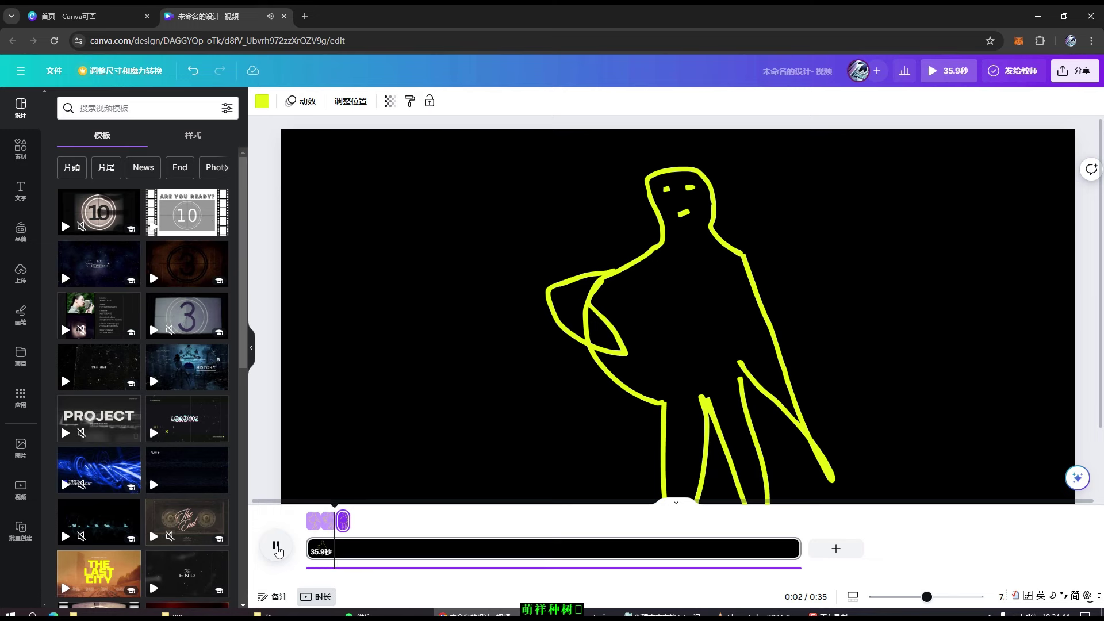
pyautogui.click(276, 548)
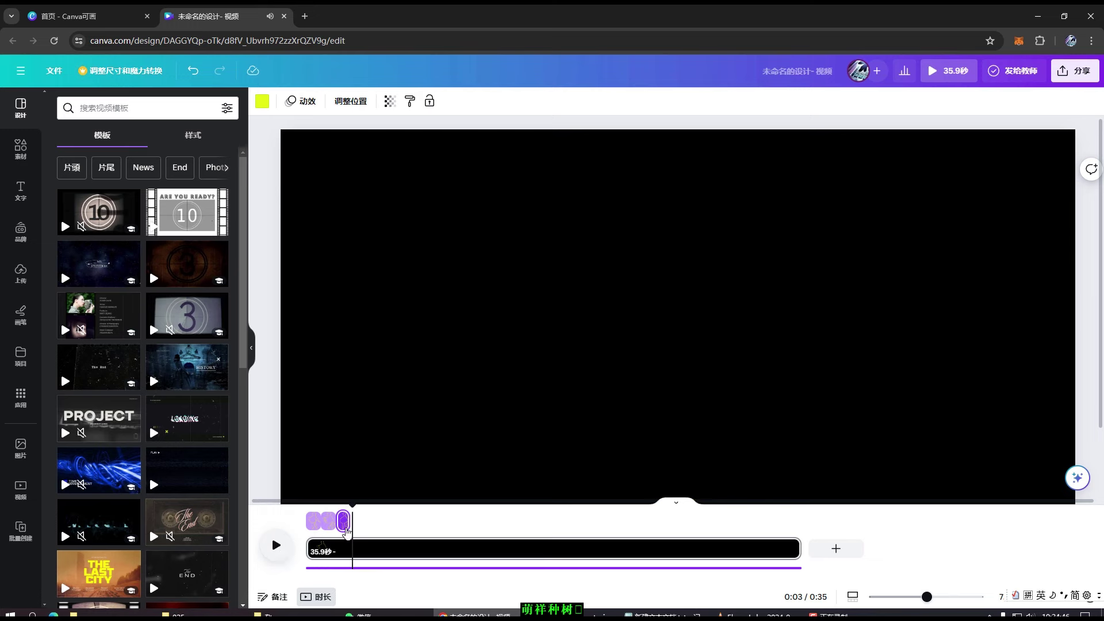
# Split the black page at about 3.2 seconds, where the third figure's clip ends
pyautogui.moveTo(353, 506); pyautogui.dragTo(330, 507)
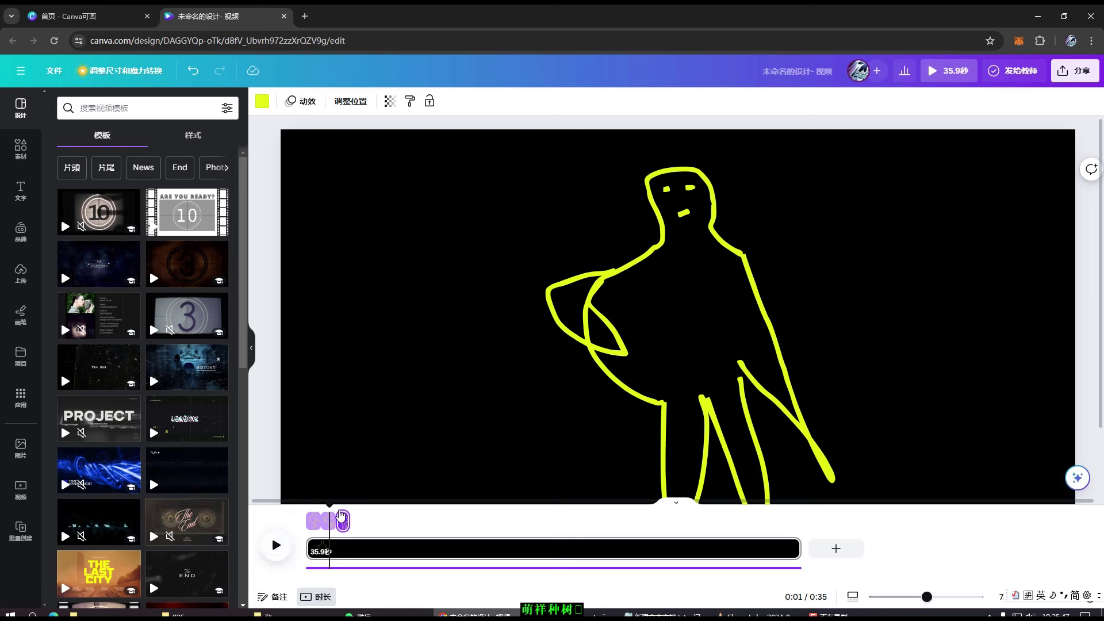
pyautogui.moveTo(330, 507); pyautogui.dragTo(352, 509)
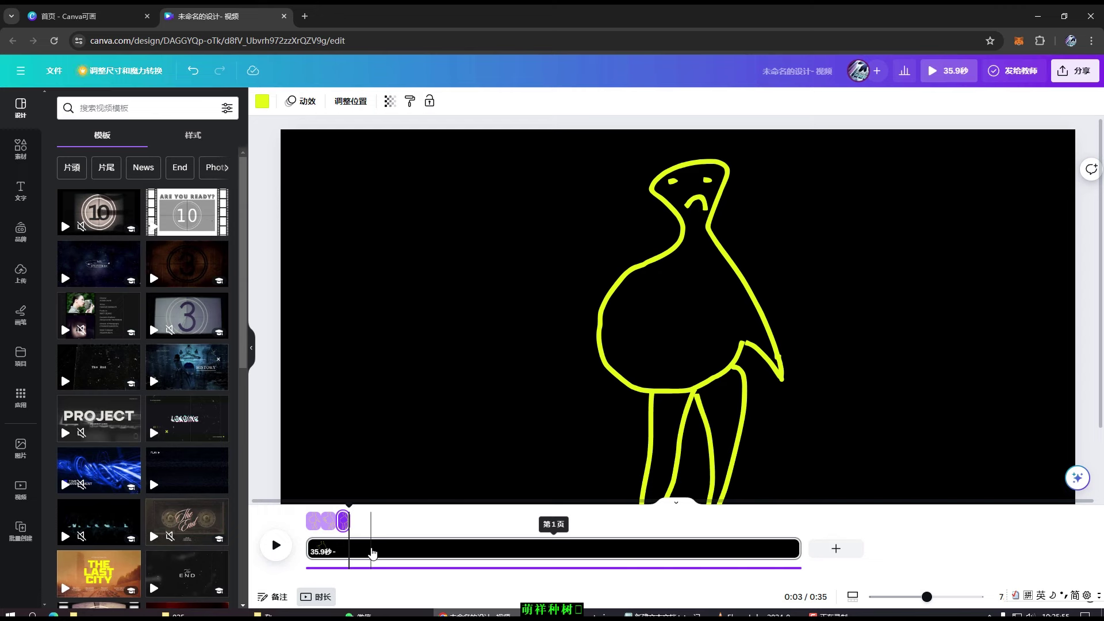
pyautogui.click(353, 553)
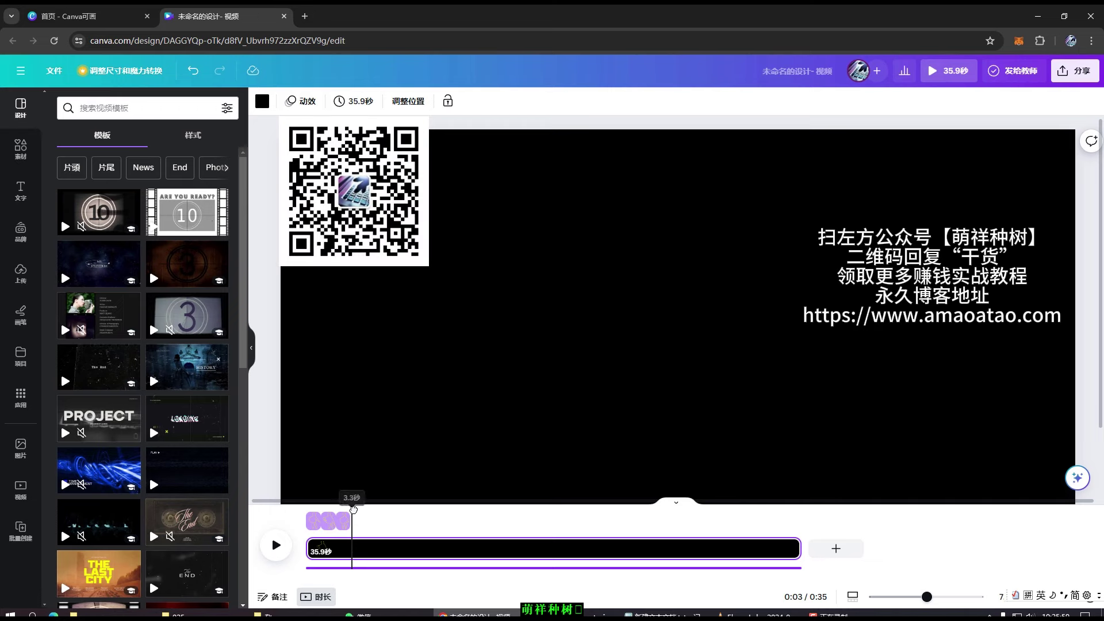
pyautogui.rightClick(348, 553)
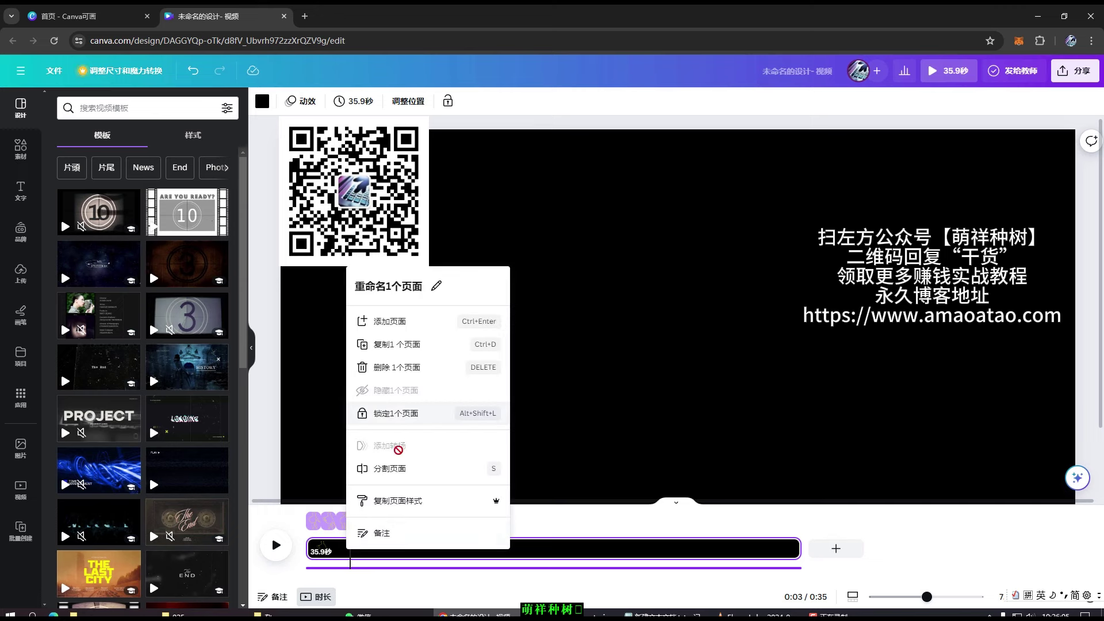
pyautogui.click(398, 469)
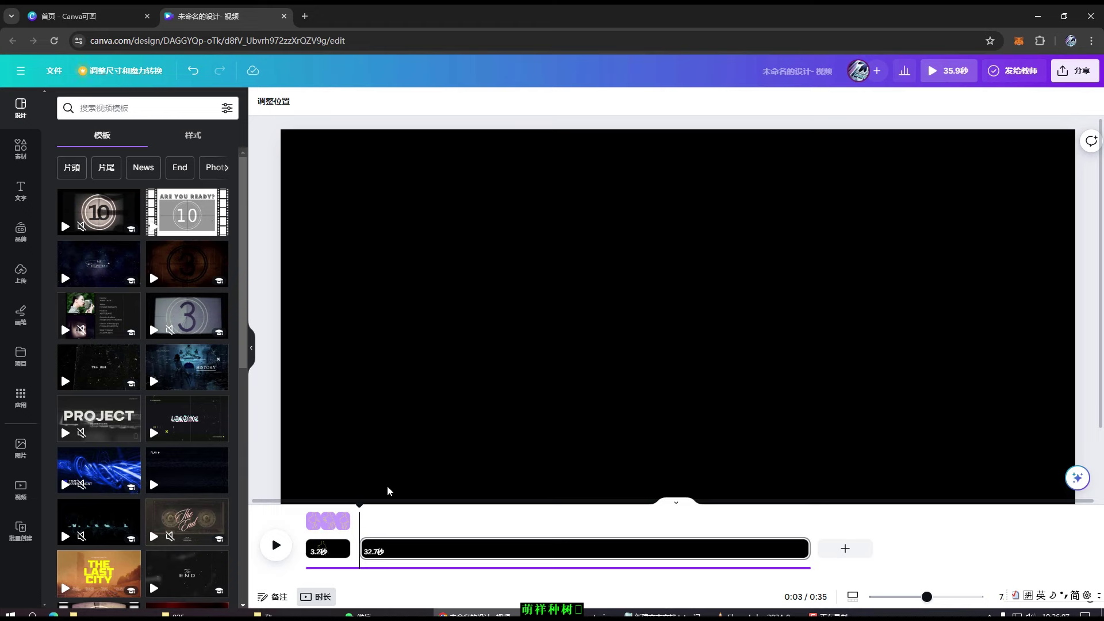
# Play the video from the start past the split and scrub back to find where the second page's narration begins
pyautogui.moveTo(359, 506); pyautogui.dragTo(306, 511)
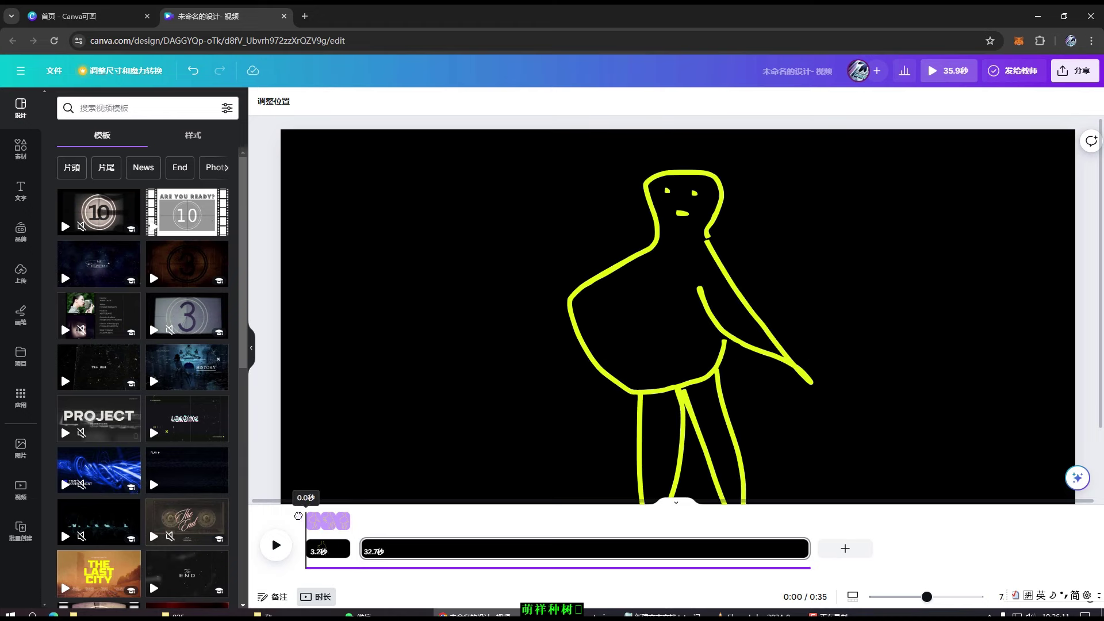
pyautogui.click(276, 545)
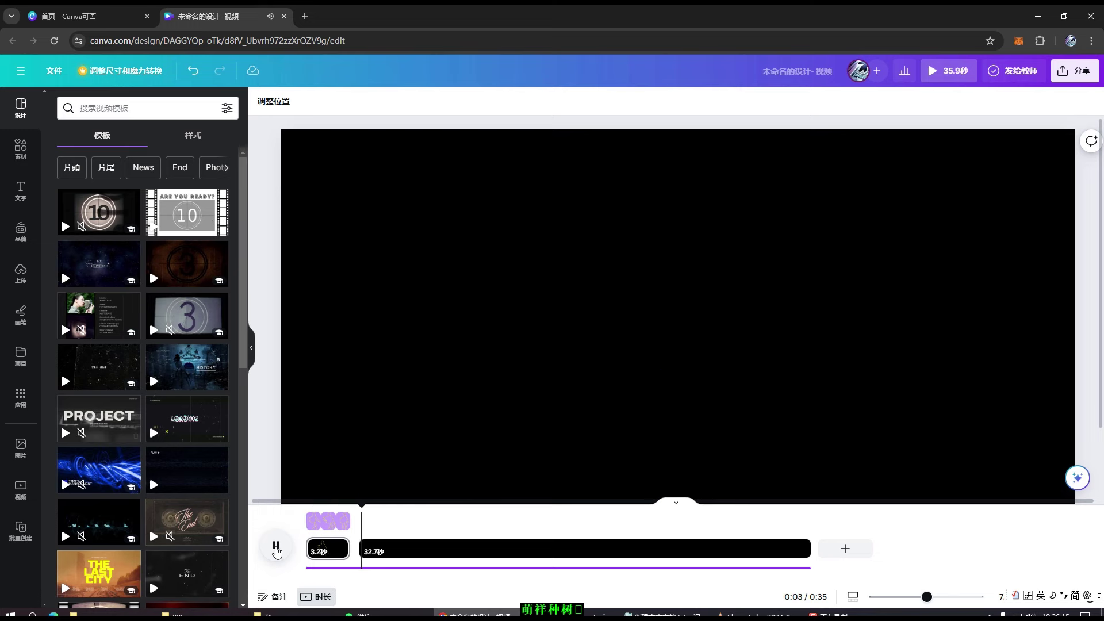
pyautogui.click(276, 547)
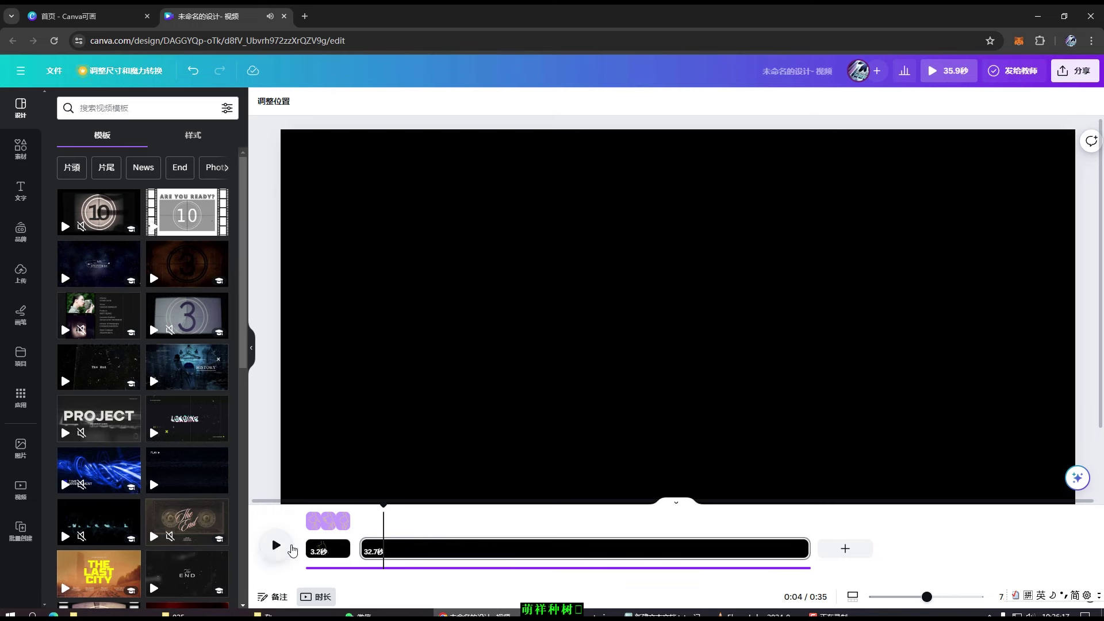
pyautogui.moveTo(383, 508); pyautogui.dragTo(371, 514)
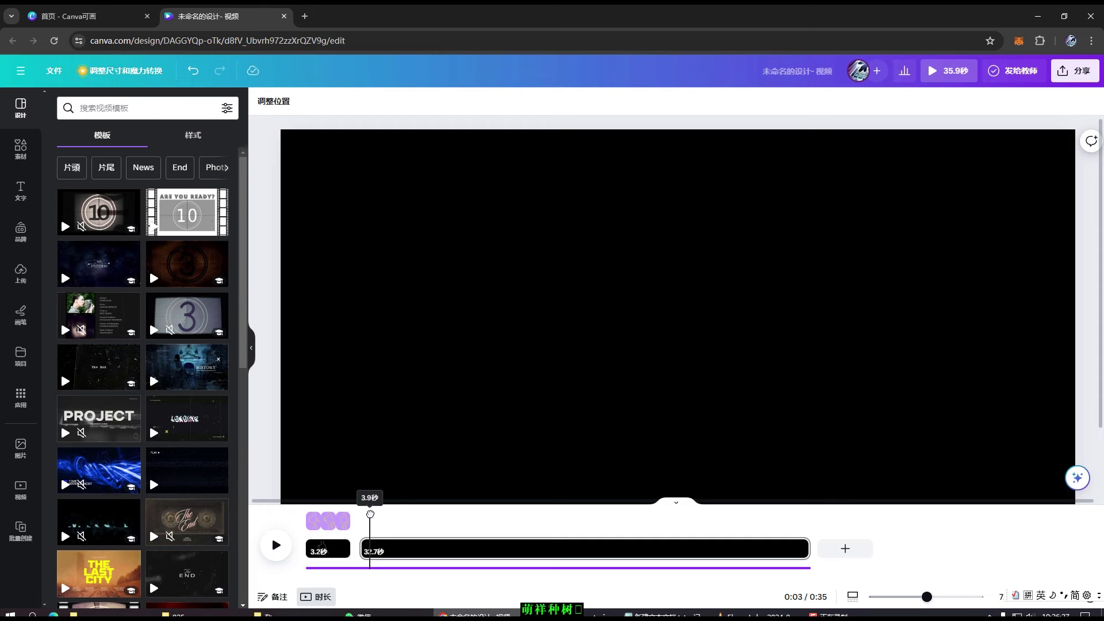
pyautogui.moveTo(370, 514)
pyautogui.mouseDown()
pyautogui.moveTo(323, 515)
pyautogui.moveTo(356, 517)
pyautogui.mouseUp()
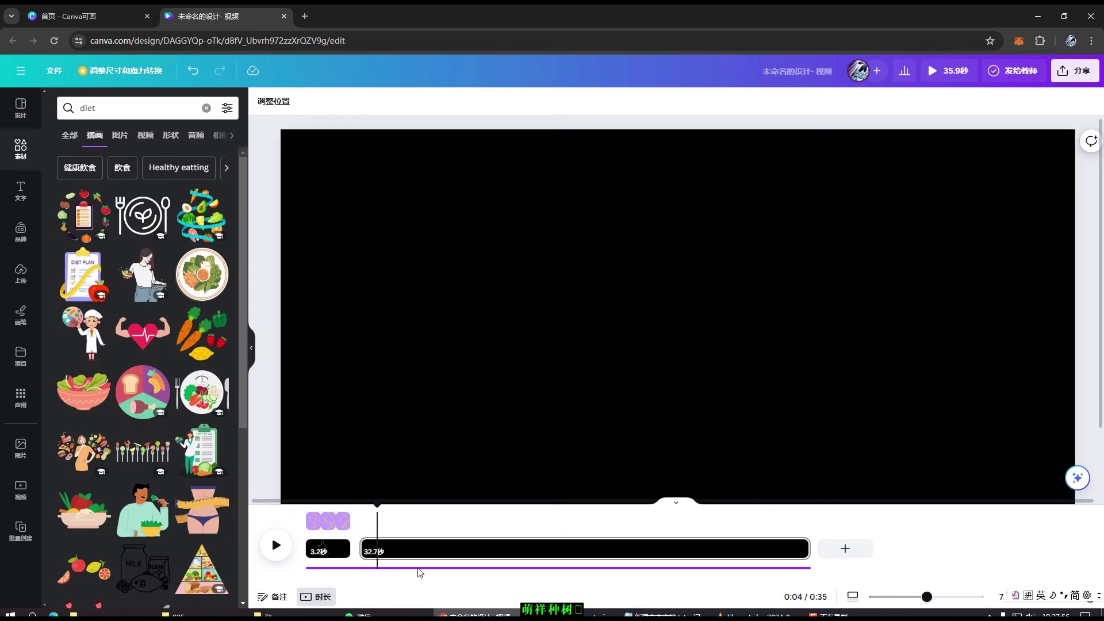
# Add the DIET PLAN clipboard illustration to the second page, scale it down and place it slightly right of the canvas centre
pyautogui.moveTo(377, 513); pyautogui.dragTo(374, 512)
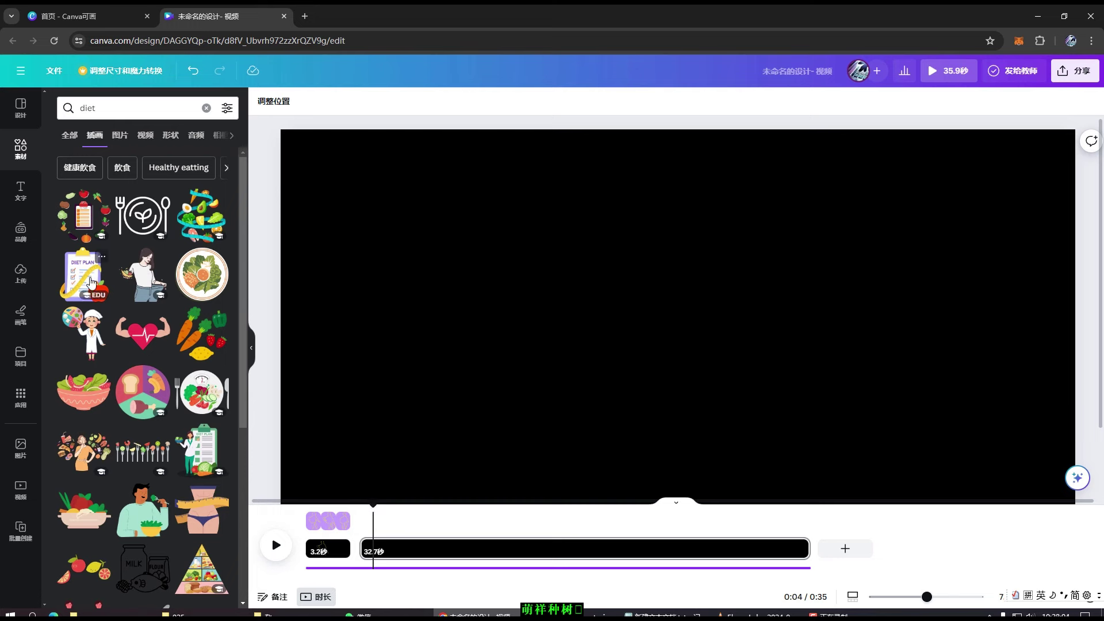
pyautogui.moveTo(89, 283); pyautogui.dragTo(593, 175)
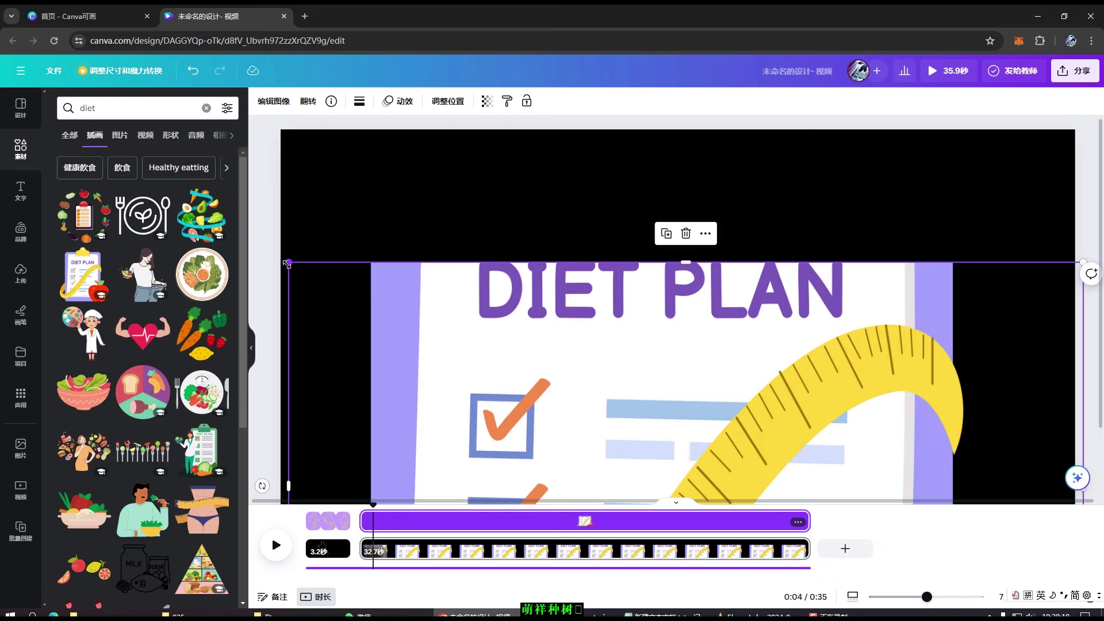
pyautogui.moveTo(287, 264); pyautogui.dragTo(615, 438)
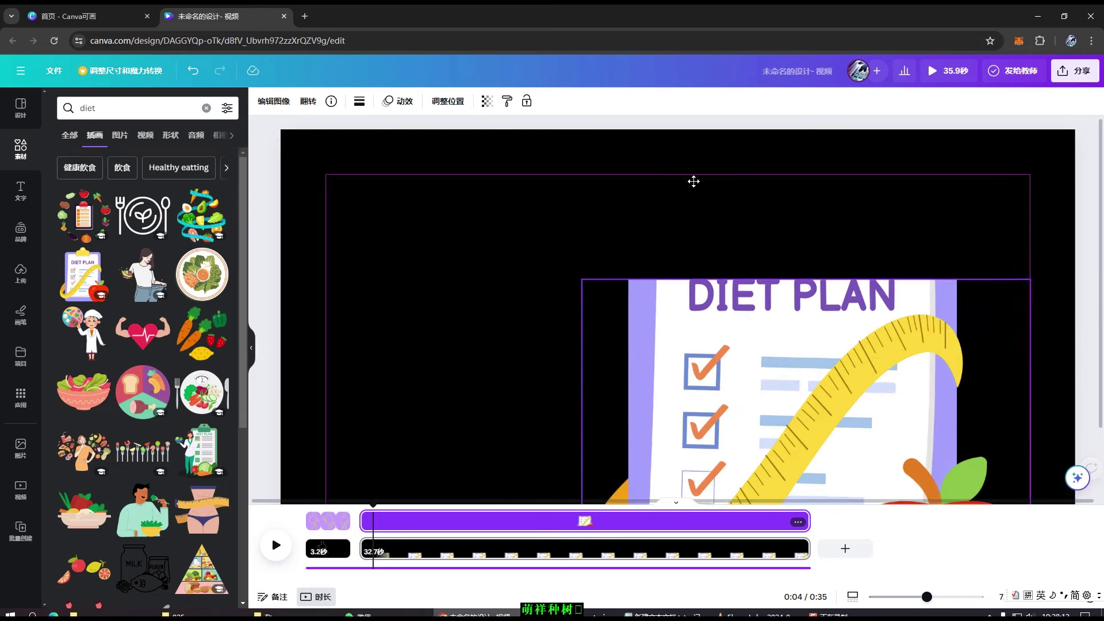
pyautogui.moveTo(694, 182); pyautogui.dragTo(640, 185)
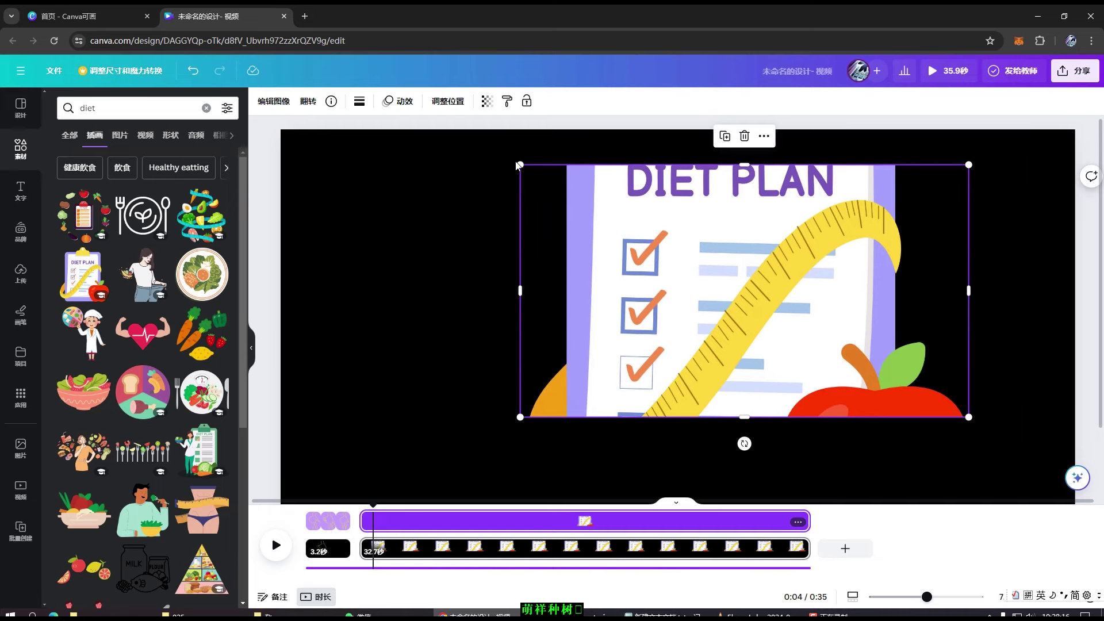
# Shrink the DIET PLAN clipboard into the canvas's upper right area and add the fork, plate and spoon illustration, scaled down, beneath it
pyautogui.moveTo(518, 162); pyautogui.dragTo(684, 253)
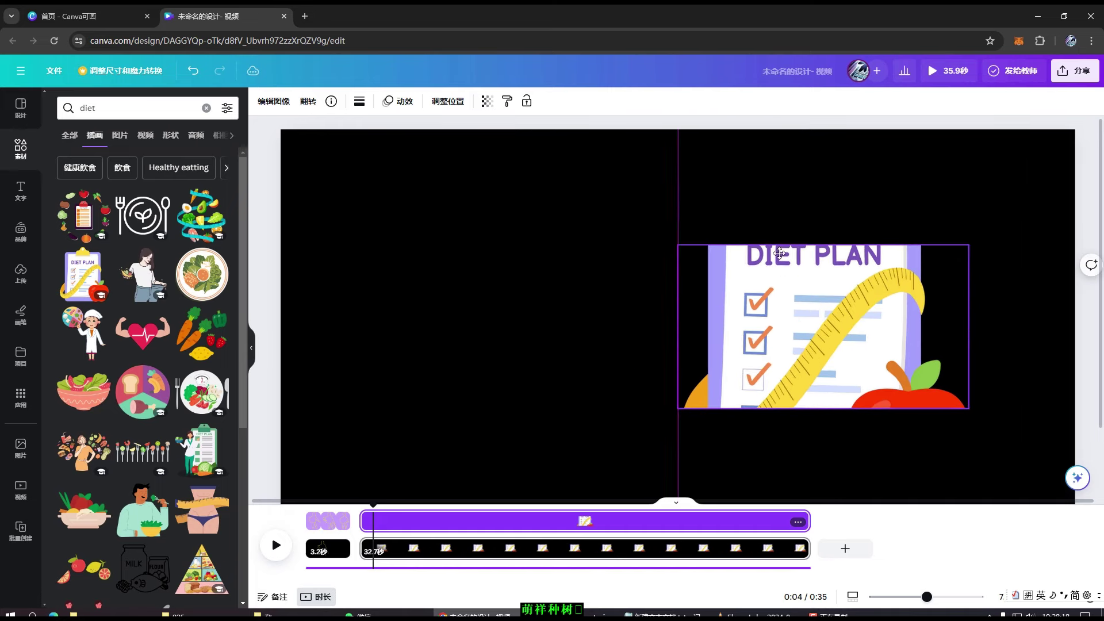
pyautogui.moveTo(787, 296); pyautogui.dragTo(772, 216)
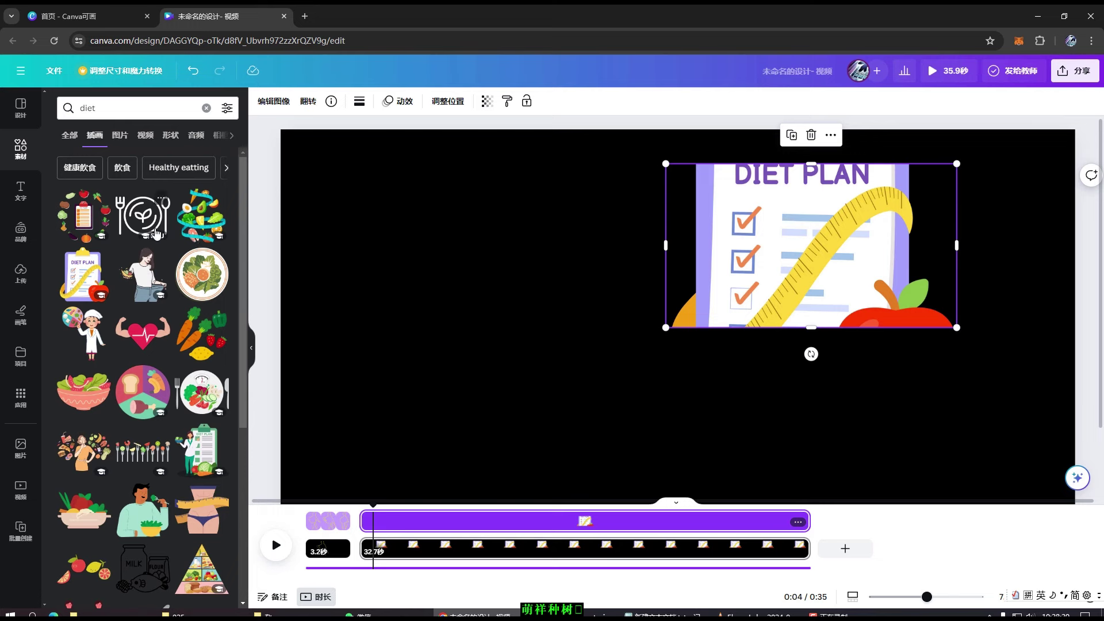
pyautogui.moveTo(152, 227); pyautogui.dragTo(385, 353)
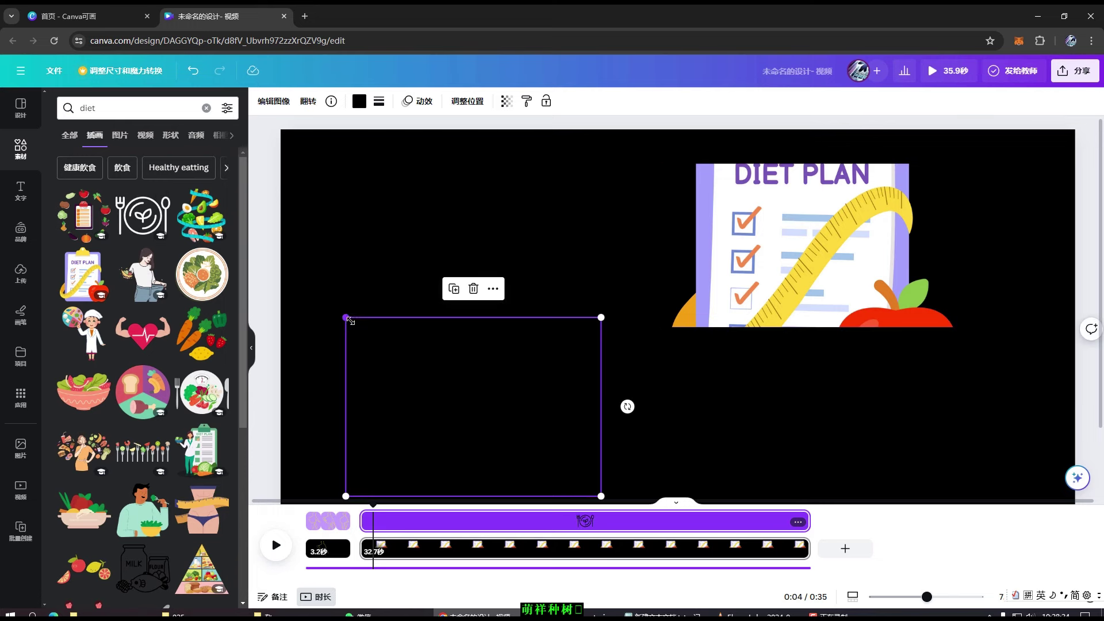
pyautogui.moveTo(345, 317); pyautogui.dragTo(385, 345)
pyautogui.moveTo(498, 384); pyautogui.dragTo(769, 412)
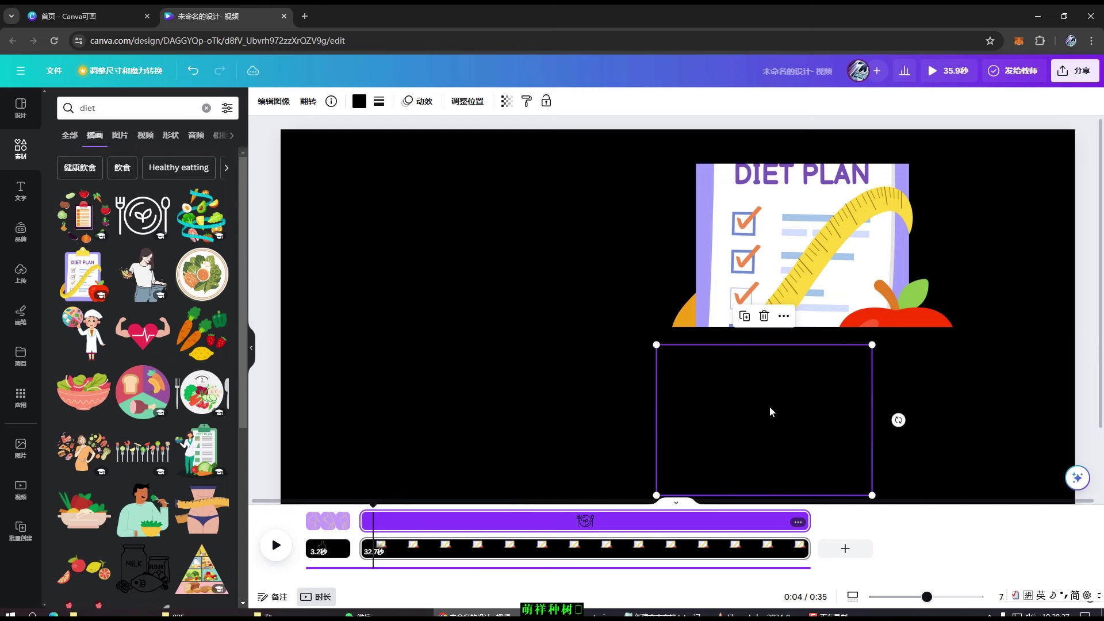
# Recolour the fork, plate and spoon illustration white and stack it under the DIET PLAN clipboard on the right side of the page
pyautogui.click(359, 104)
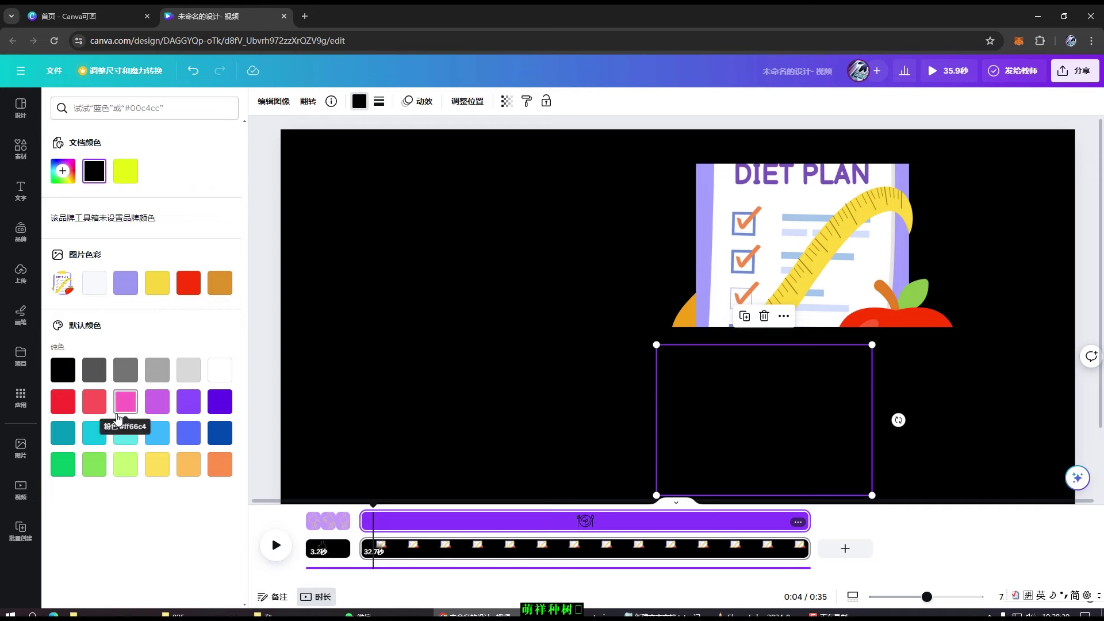
pyautogui.click(225, 374)
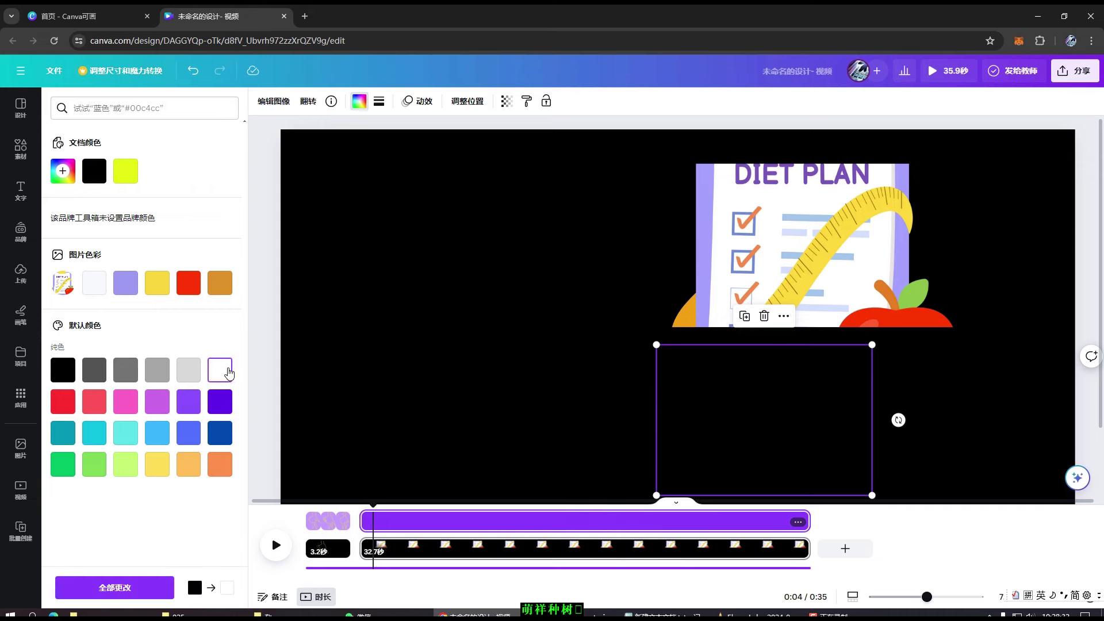
pyautogui.moveTo(836, 241); pyautogui.dragTo(848, 223)
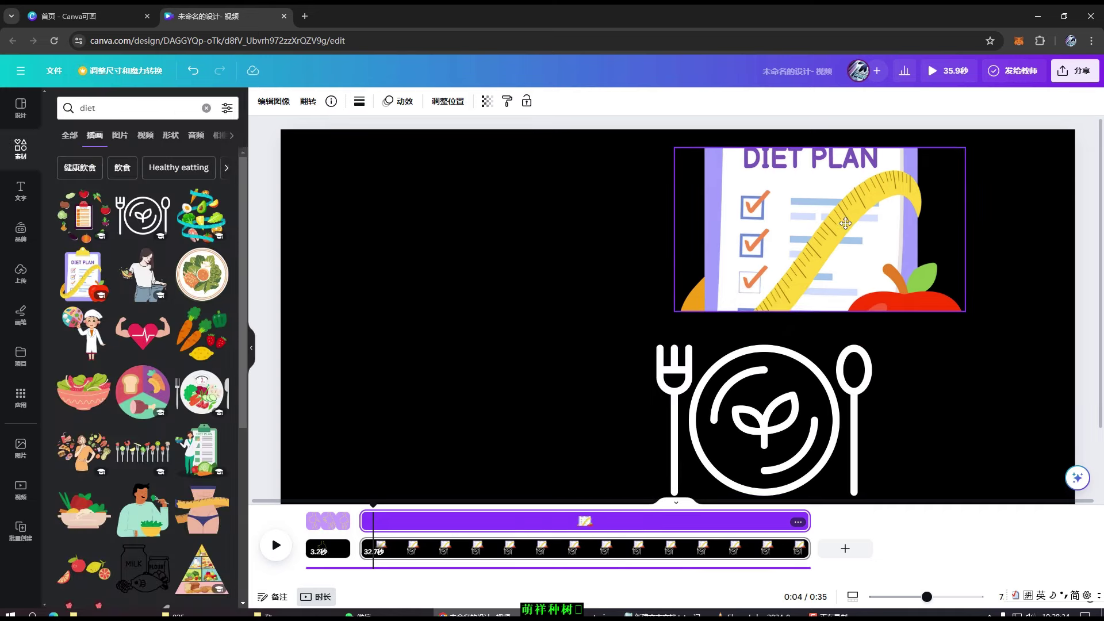
pyautogui.moveTo(786, 391); pyautogui.dragTo(851, 385)
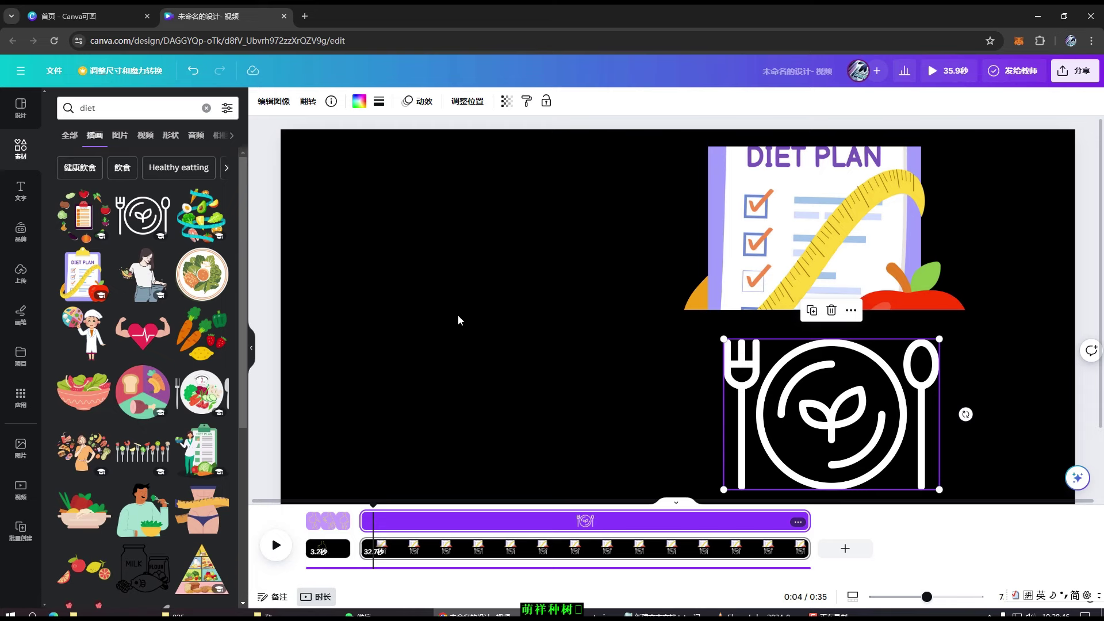
# Draw a yellow highlighter figure with head, face, bulging body, legs and outstretched arms on the empty left side of the second page
pyautogui.click(22, 317)
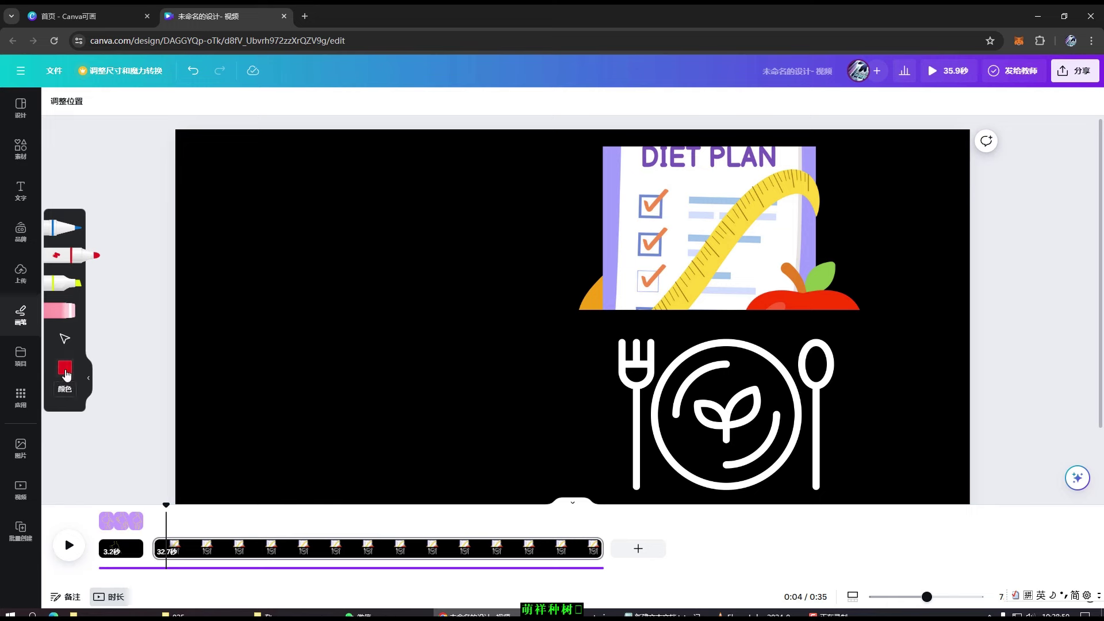
pyautogui.click(64, 396)
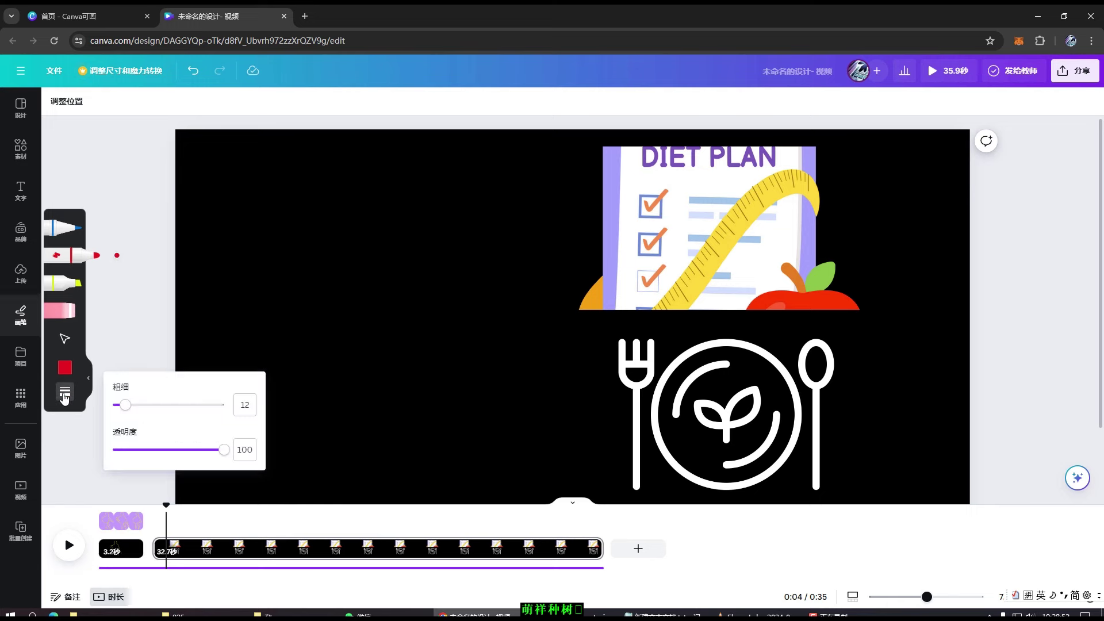
pyautogui.click(75, 378)
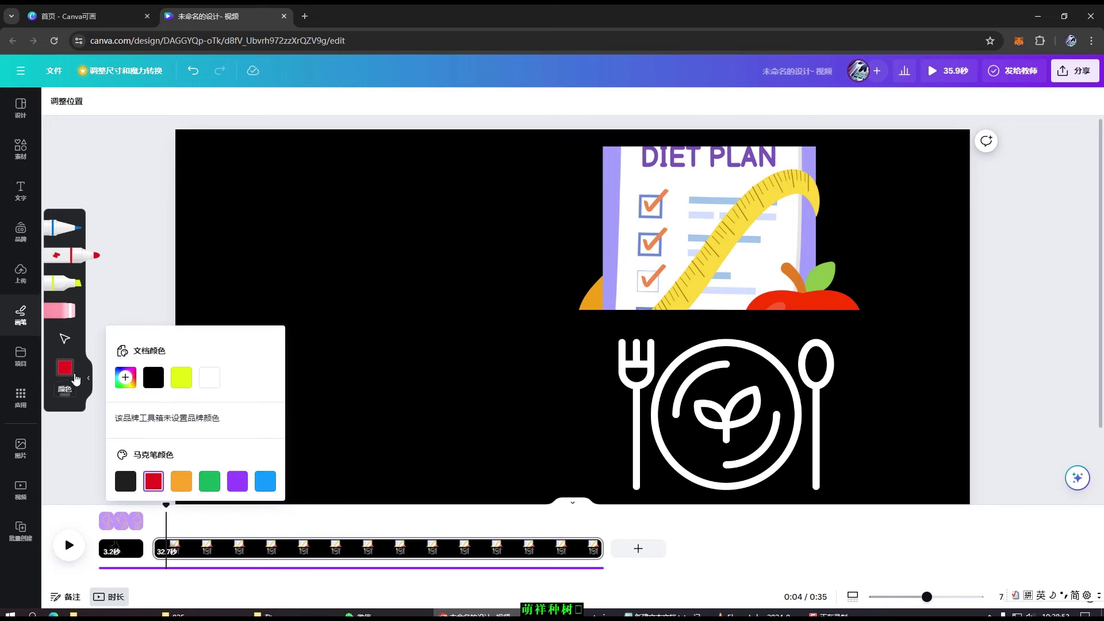
pyautogui.click(181, 378)
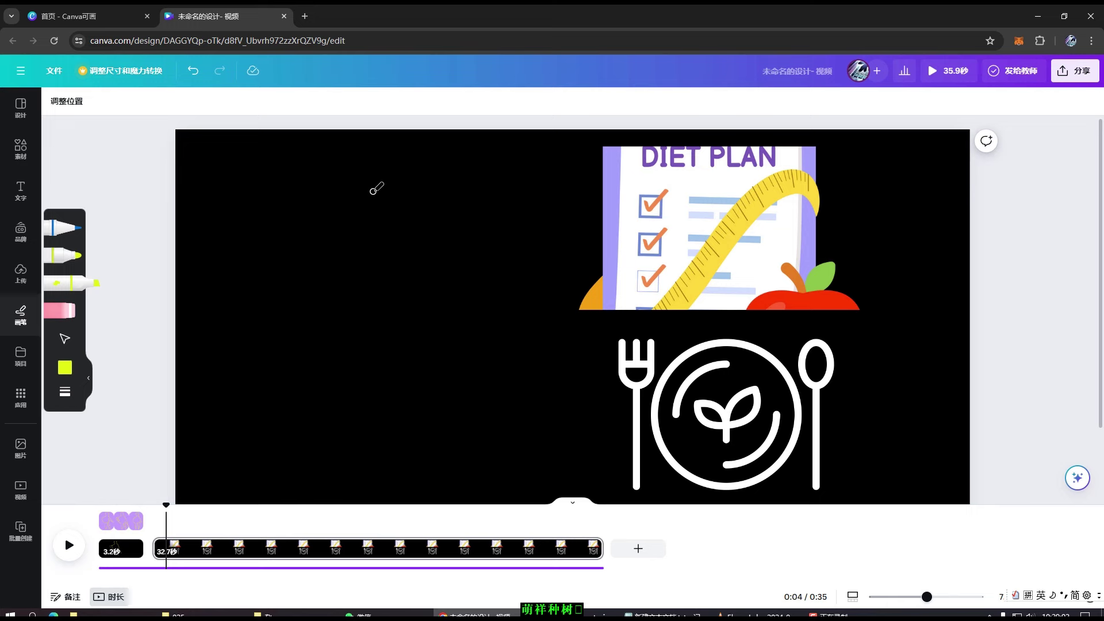
pyautogui.moveTo(374, 189); pyautogui.dragTo(372, 244)
pyautogui.moveTo(372, 189)
pyautogui.mouseDown()
pyautogui.moveTo(402, 201)
pyautogui.moveTo(406, 230)
pyautogui.mouseUp()
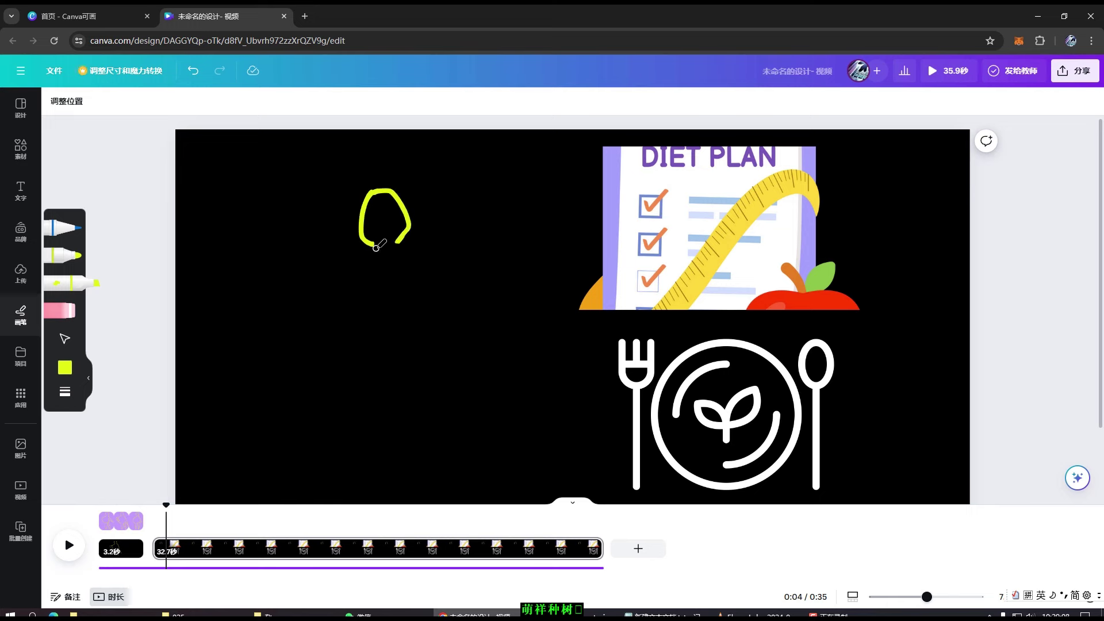
pyautogui.moveTo(399, 242)
pyautogui.mouseDown()
pyautogui.moveTo(419, 288)
pyautogui.moveTo(464, 300)
pyautogui.moveTo(460, 336)
pyautogui.moveTo(425, 359)
pyautogui.moveTo(455, 447)
pyautogui.moveTo(399, 376)
pyautogui.moveTo(394, 437)
pyautogui.moveTo(360, 456)
pyautogui.moveTo(364, 381)
pyautogui.mouseUp()
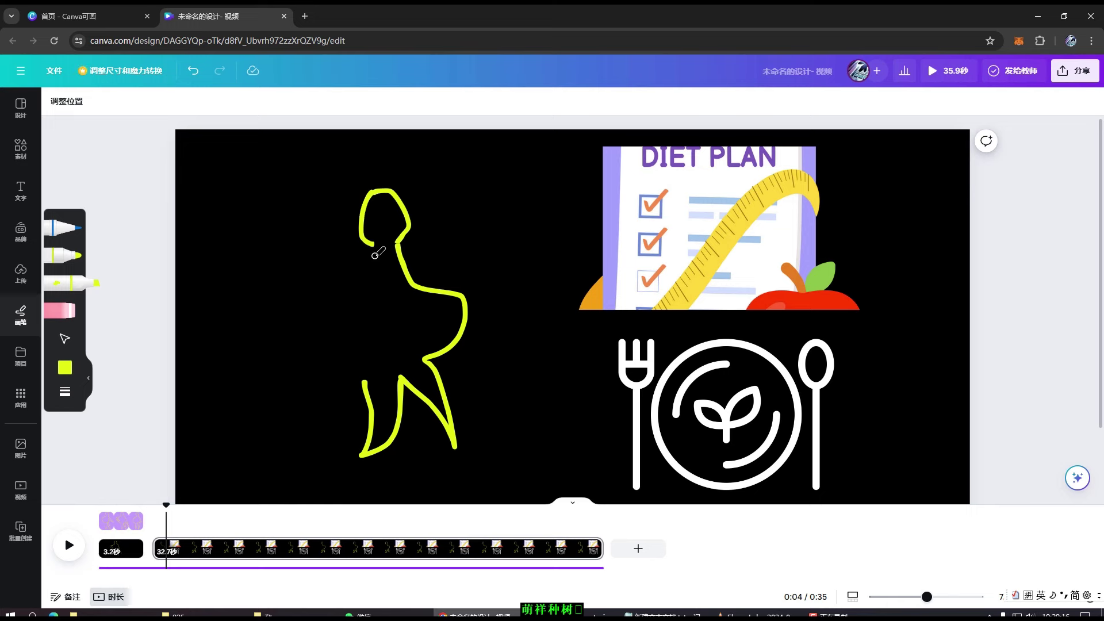
pyautogui.moveTo(375, 255)
pyautogui.mouseDown()
pyautogui.moveTo(337, 348)
pyautogui.moveTo(364, 380)
pyautogui.mouseUp()
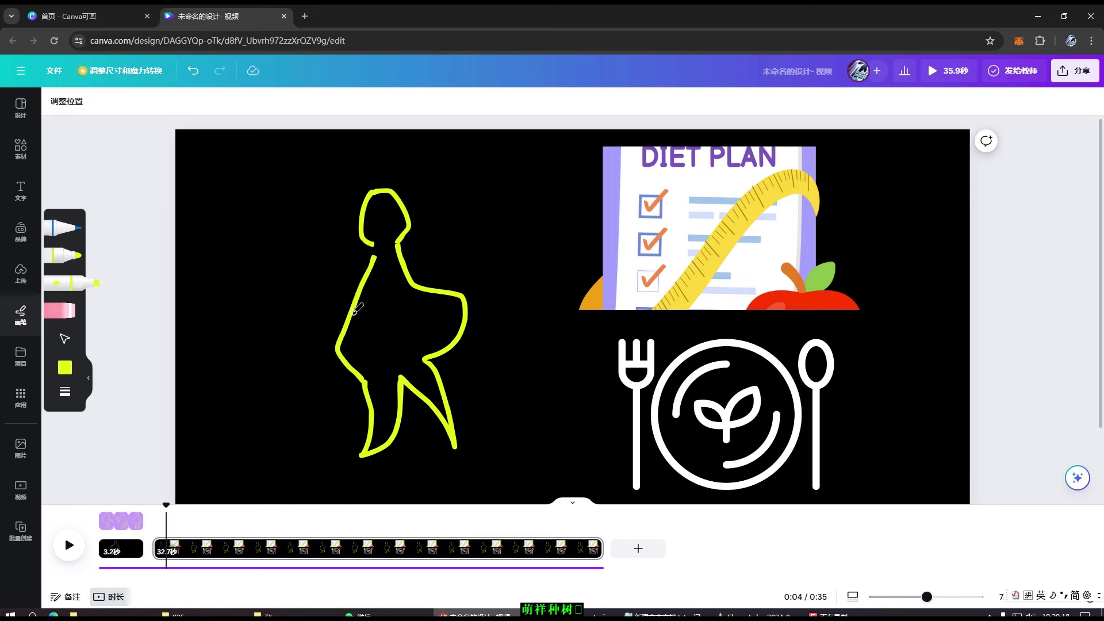
pyautogui.moveTo(412, 268); pyautogui.dragTo(516, 234)
pyautogui.moveTo(348, 307); pyautogui.dragTo(585, 375)
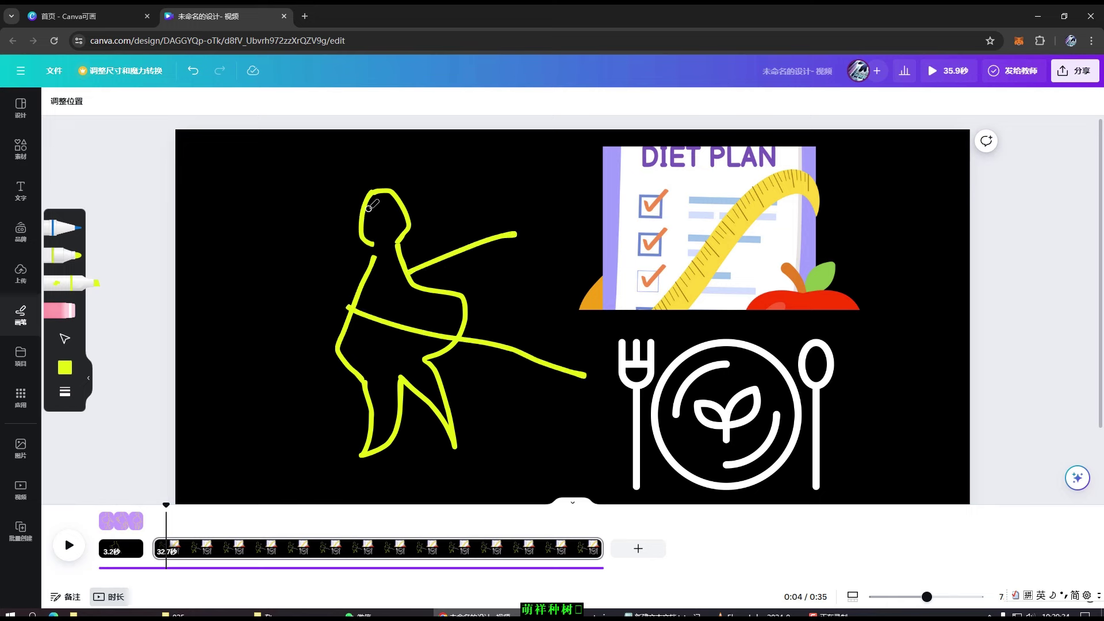
pyautogui.moveTo(370, 213)
pyautogui.mouseDown()
pyautogui.moveTo(394, 205)
pyautogui.moveTo(391, 228)
pyautogui.mouseUp()
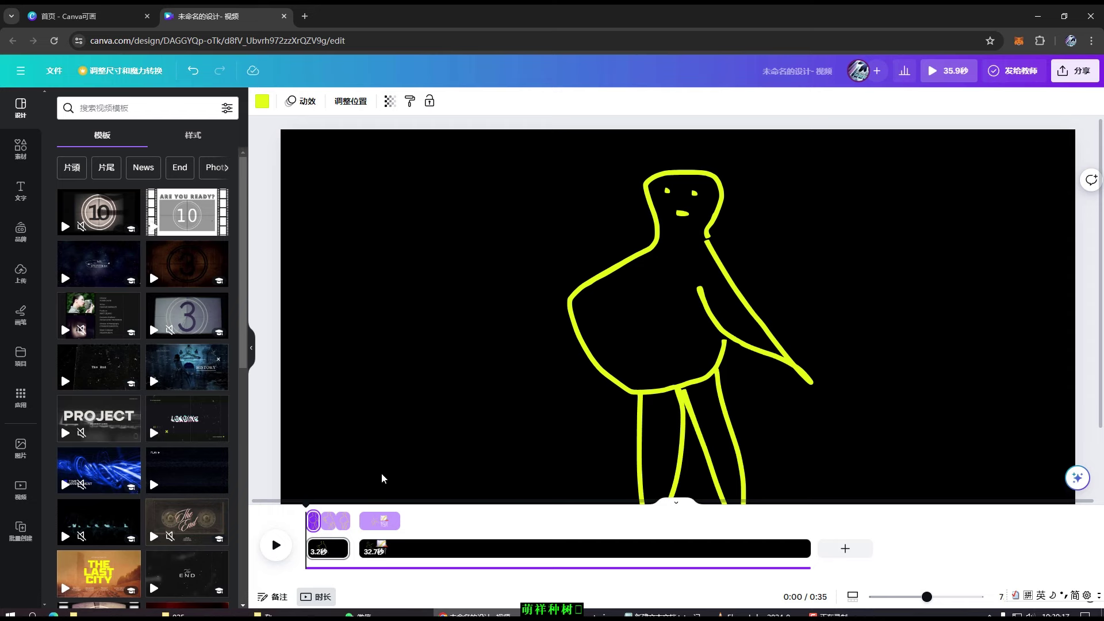
# Play the video from the beginning into the second page to check its drawings against the voice-over
pyautogui.click(279, 548)
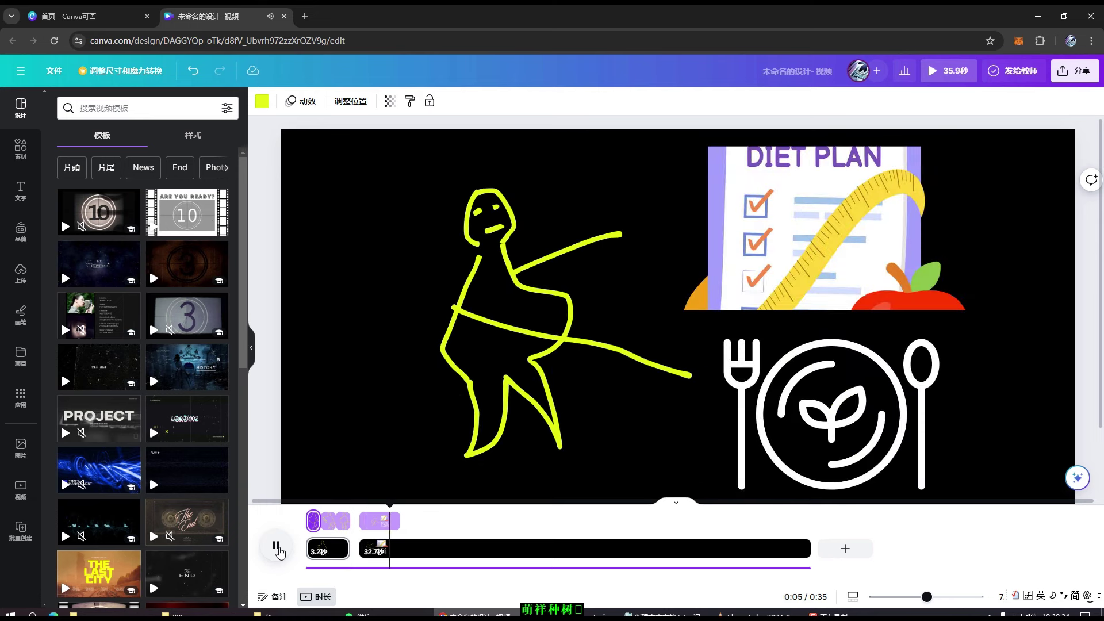
pyautogui.click(277, 546)
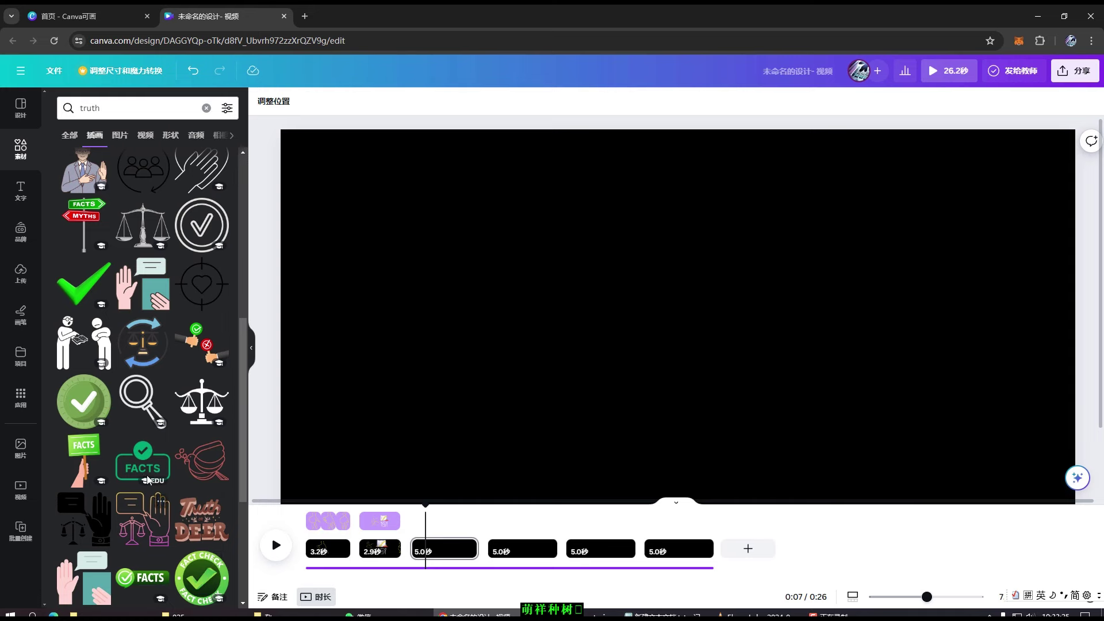
# Add the green FACTS sign and FACT CHECK badge to the third page, placing the badge on the left and the sign on the right
pyautogui.moveTo(145, 463); pyautogui.dragTo(557, 210)
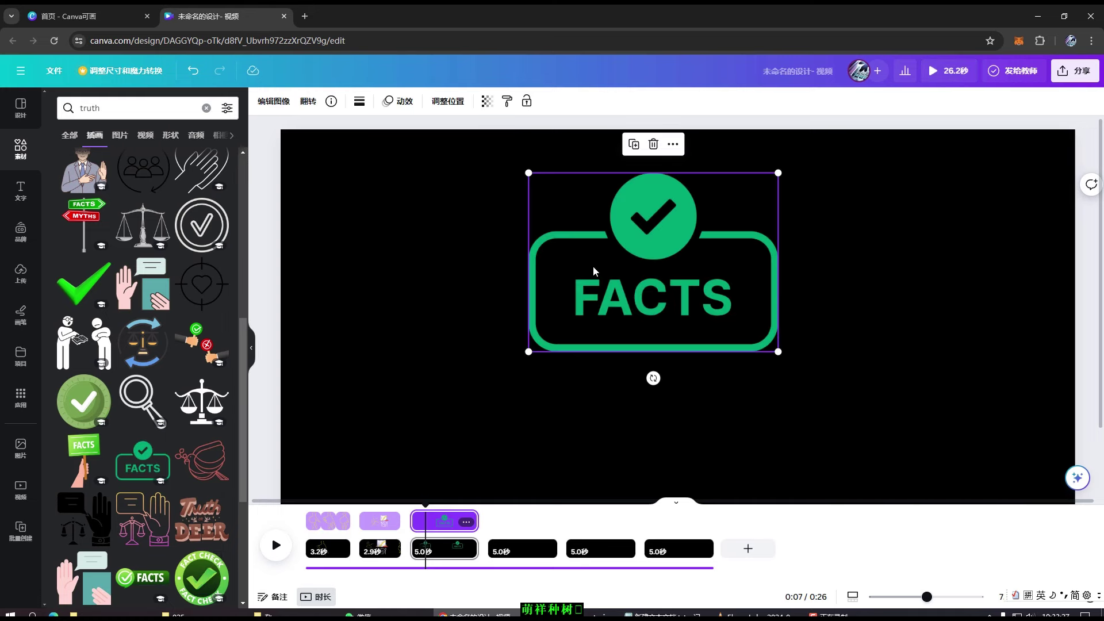
pyautogui.moveTo(643, 235); pyautogui.dragTo(748, 213)
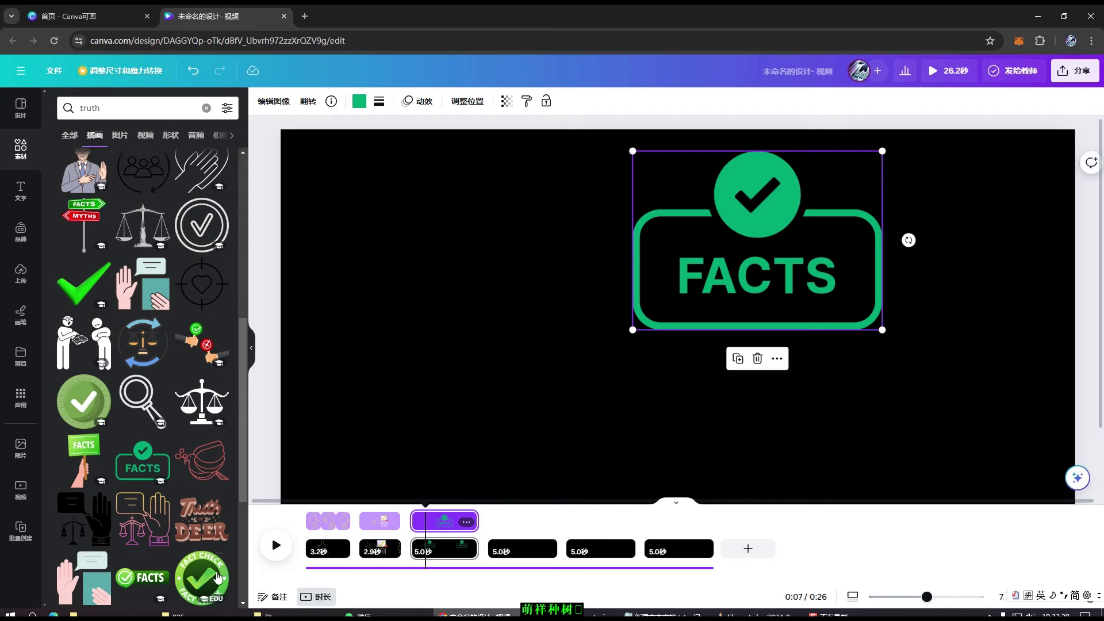
pyautogui.moveTo(742, 462); pyautogui.dragTo(769, 363)
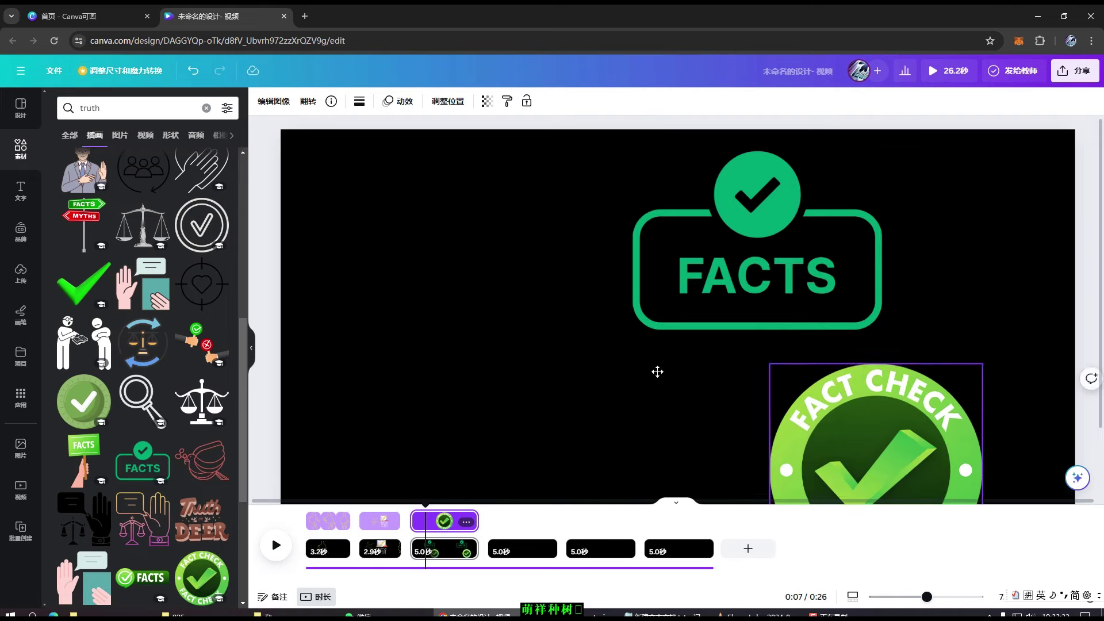
pyautogui.moveTo(854, 402); pyautogui.dragTo(379, 196)
pyautogui.moveTo(734, 270); pyautogui.dragTo(885, 302)
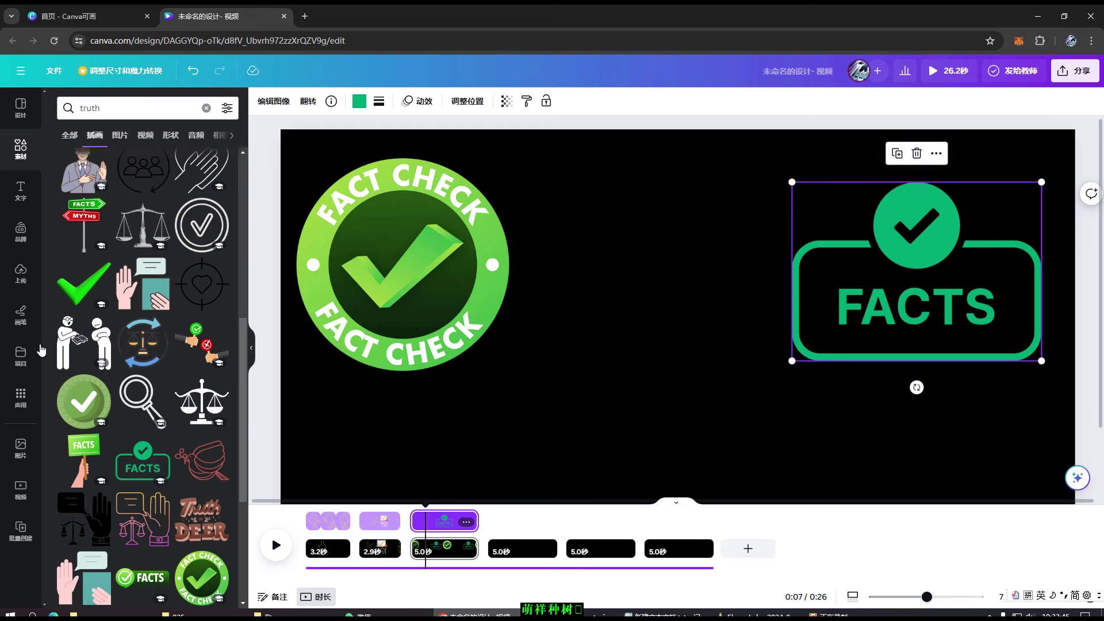
# Draw a yellow highlighter stick figure with a face and both arms spread between the FACT CHECK badge and the FACTS sign
pyautogui.click(26, 319)
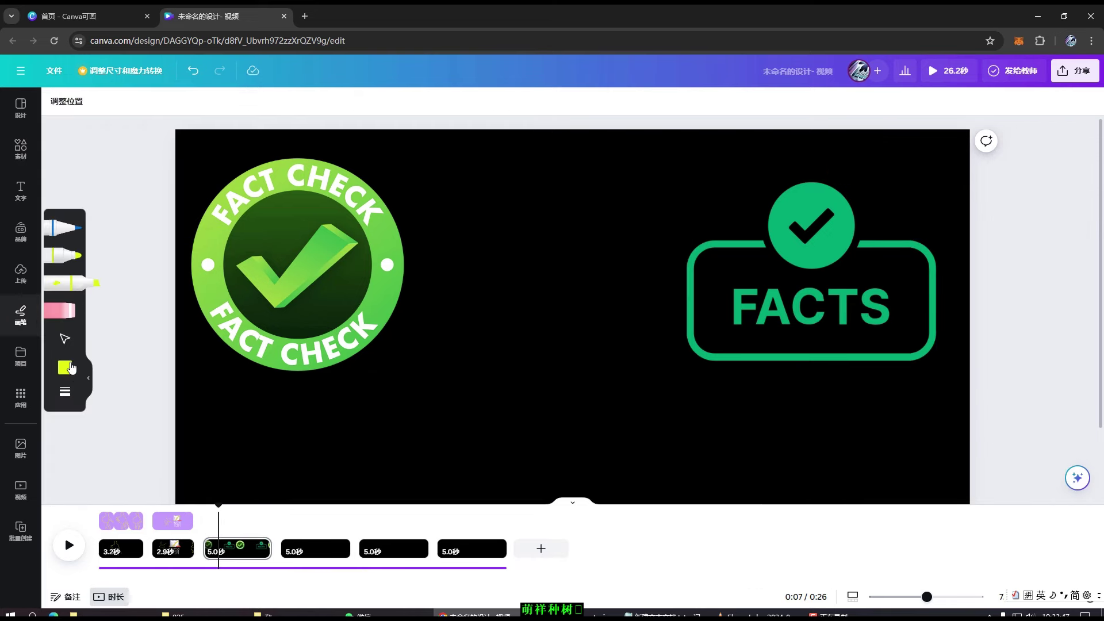
pyautogui.click(65, 392)
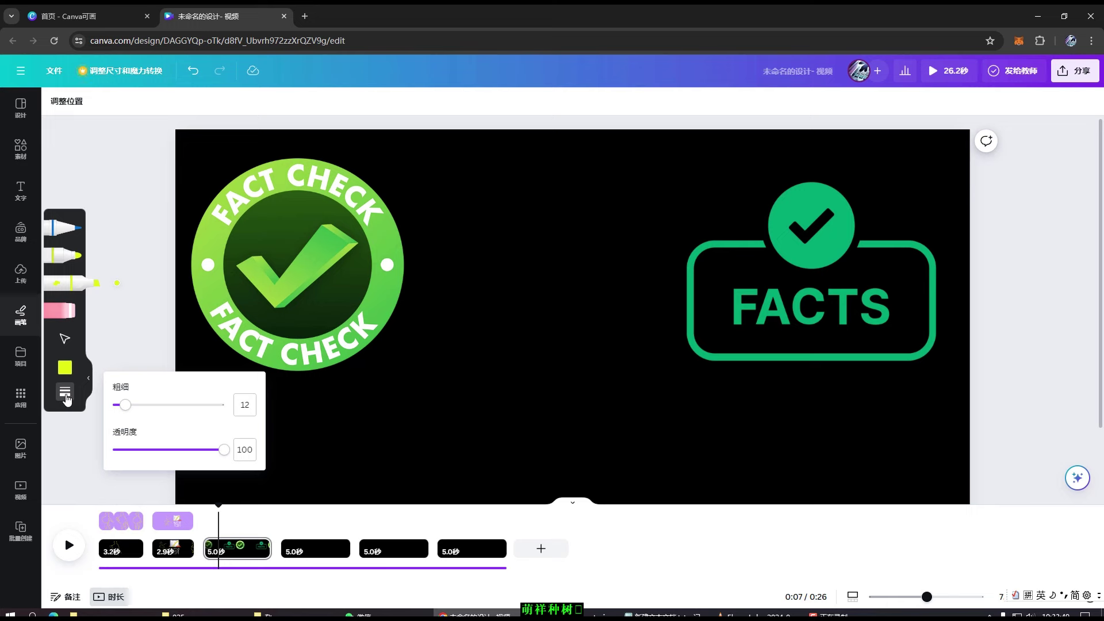
pyautogui.click(65, 392)
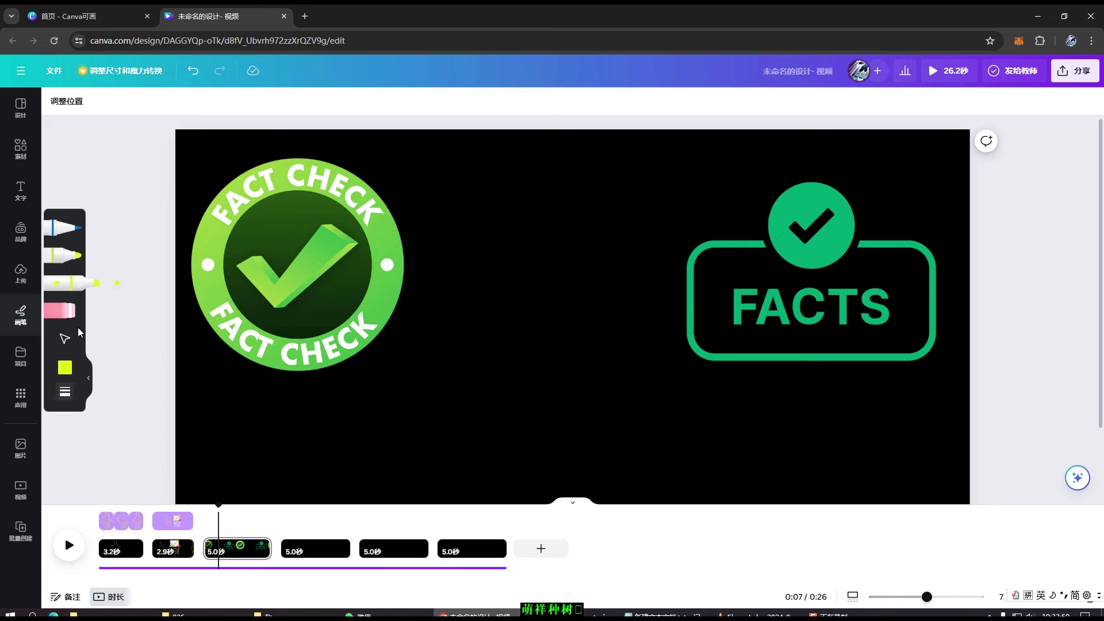
pyautogui.click(72, 288)
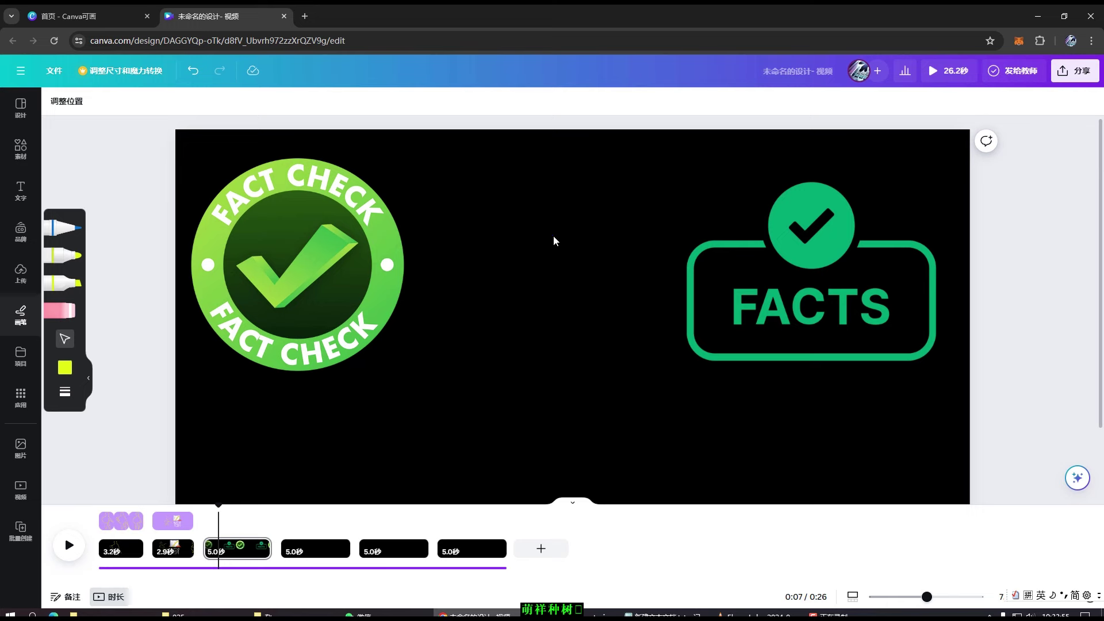
pyautogui.click(68, 289)
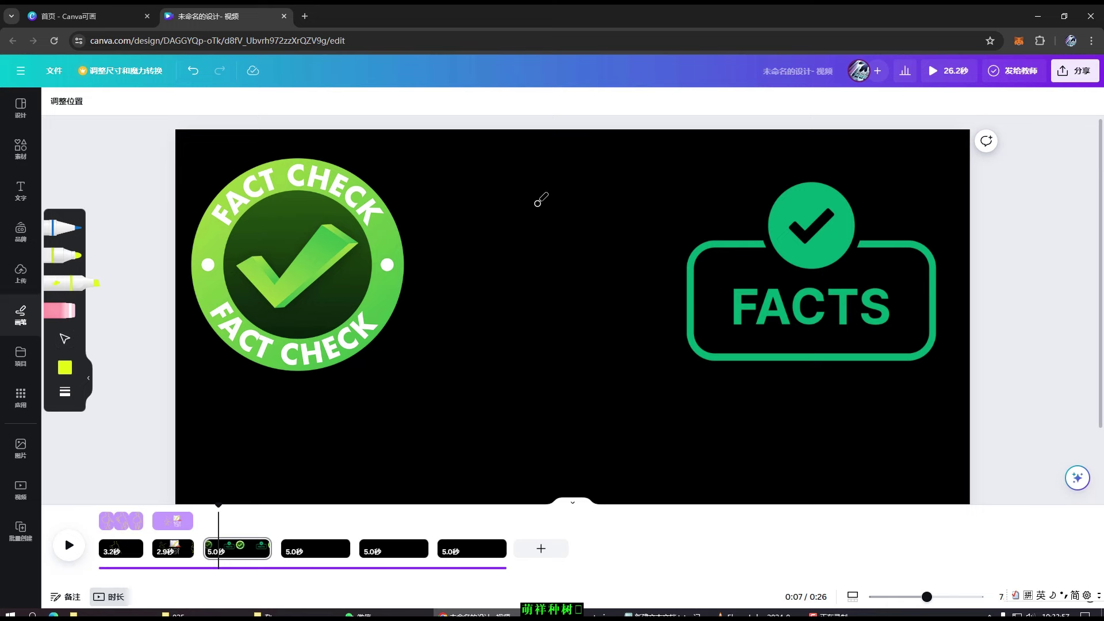
pyautogui.moveTo(537, 197)
pyautogui.mouseDown()
pyautogui.moveTo(519, 247)
pyautogui.moveTo(566, 233)
pyautogui.moveTo(555, 202)
pyautogui.moveTo(538, 200)
pyautogui.moveTo(529, 331)
pyautogui.moveTo(466, 406)
pyautogui.mouseUp()
pyautogui.moveTo(530, 333); pyautogui.dragTo(586, 432)
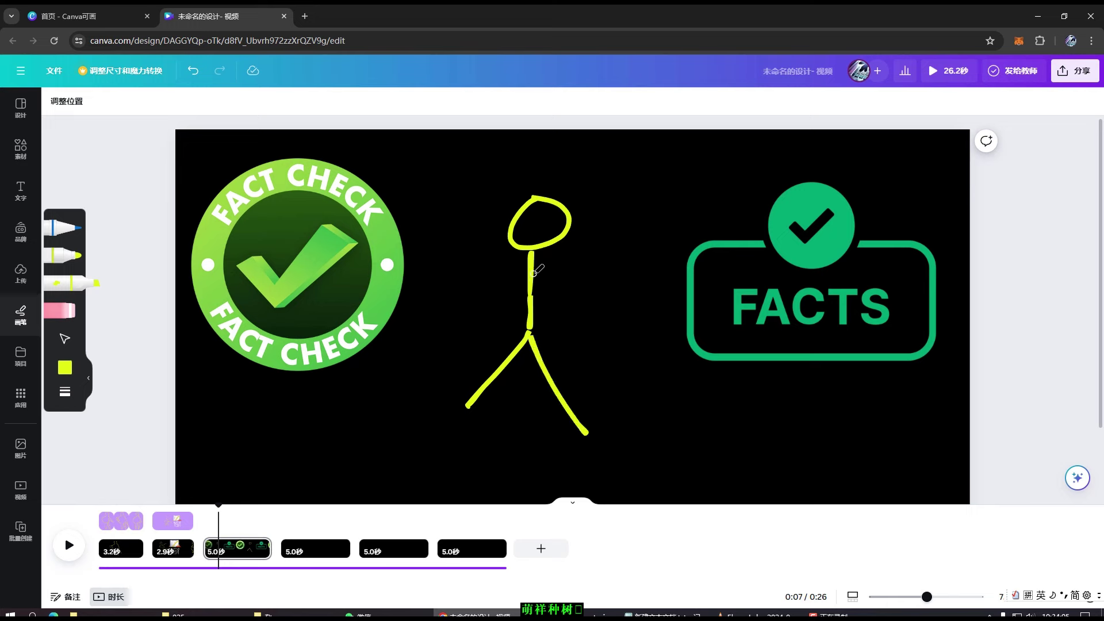
pyautogui.moveTo(453, 240)
pyautogui.mouseDown()
pyautogui.moveTo(520, 294)
pyautogui.moveTo(629, 270)
pyautogui.mouseUp()
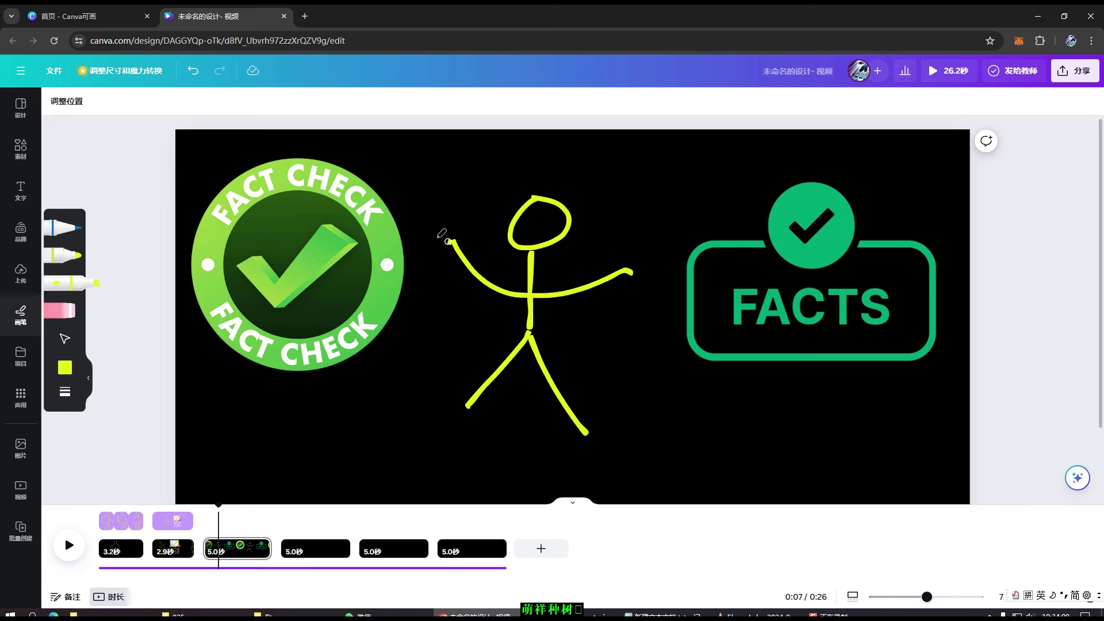
pyautogui.moveTo(447, 241); pyautogui.dragTo(427, 237)
pyautogui.moveTo(628, 270); pyautogui.dragTo(659, 299)
pyautogui.moveTo(524, 219)
pyautogui.mouseDown()
pyautogui.moveTo(562, 217)
pyautogui.moveTo(537, 230)
pyautogui.mouseUp()
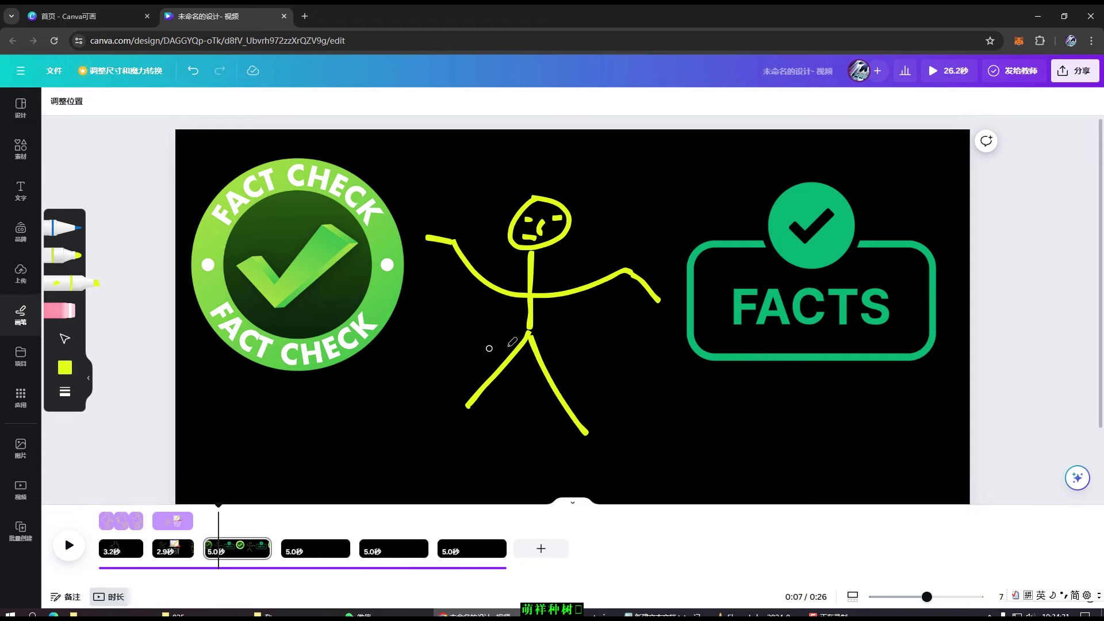
# Play the third page from its start to check the stick figure and fact signs against the voice-over
pyautogui.click(21, 107)
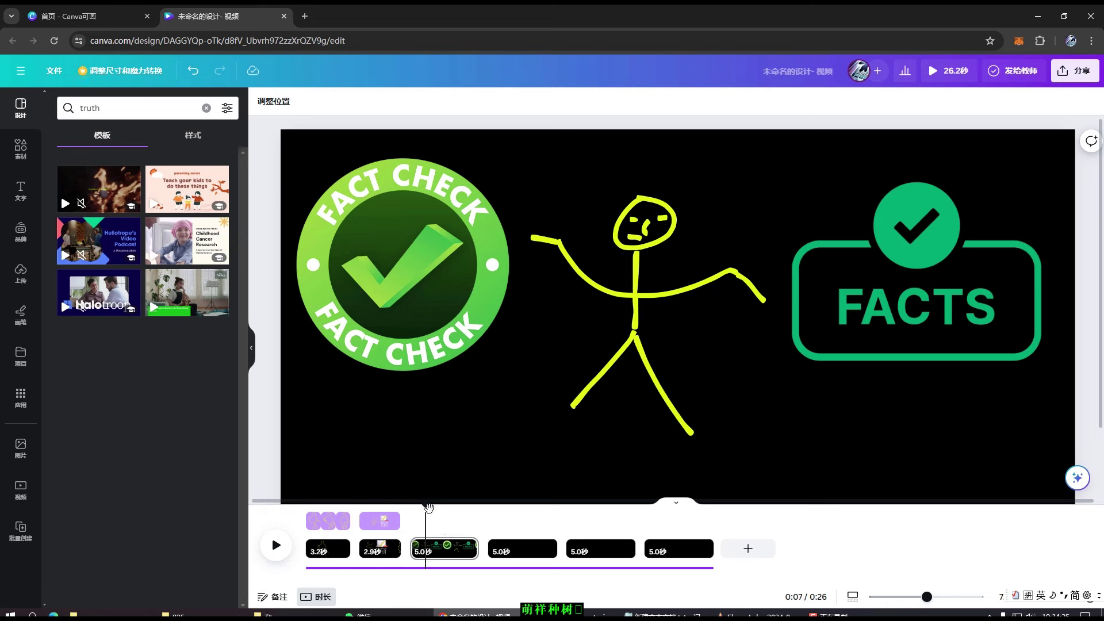
pyautogui.moveTo(419, 512); pyautogui.dragTo(410, 512)
pyautogui.click(277, 547)
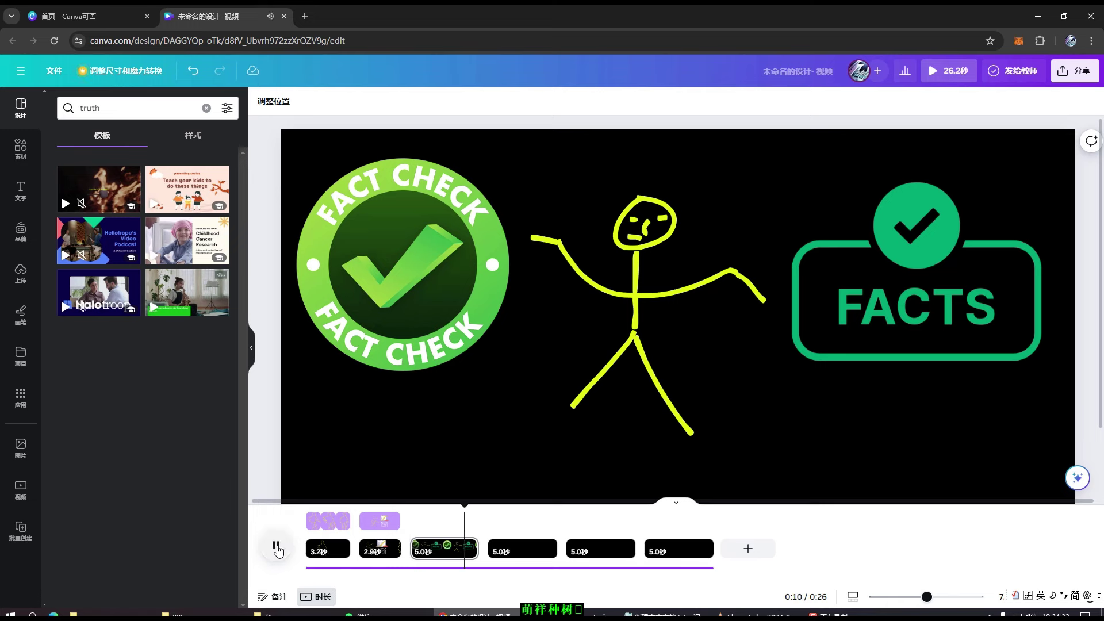
pyautogui.click(277, 547)
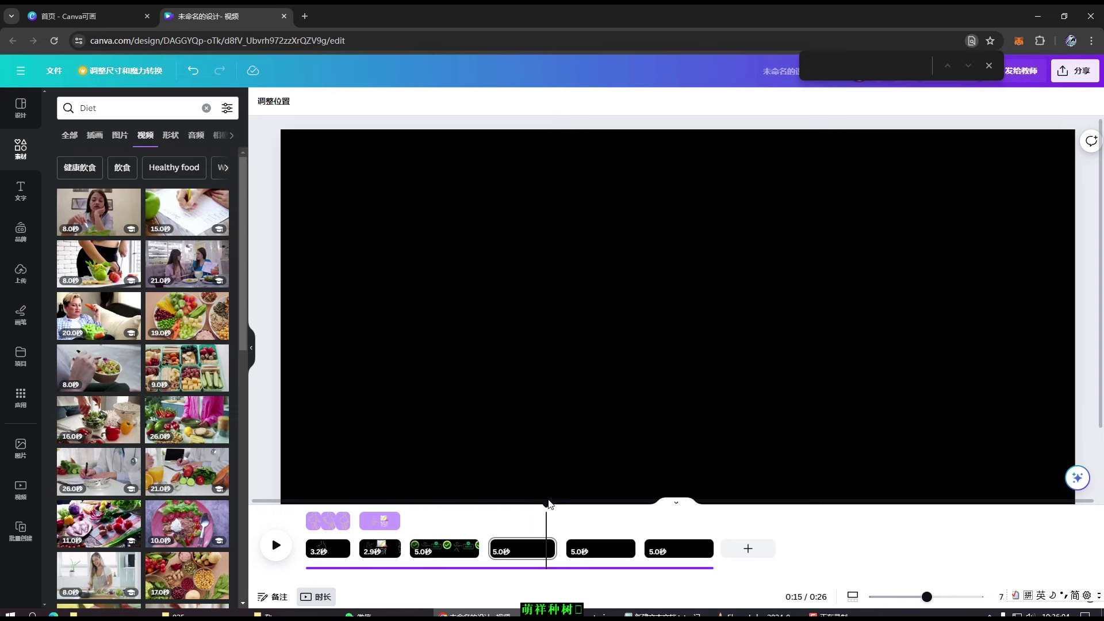
# Fill the fourth page with the diet clip of the woman holding salad on a fork and trim the page to 4.6 seconds
pyautogui.moveTo(547, 504); pyautogui.dragTo(510, 504)
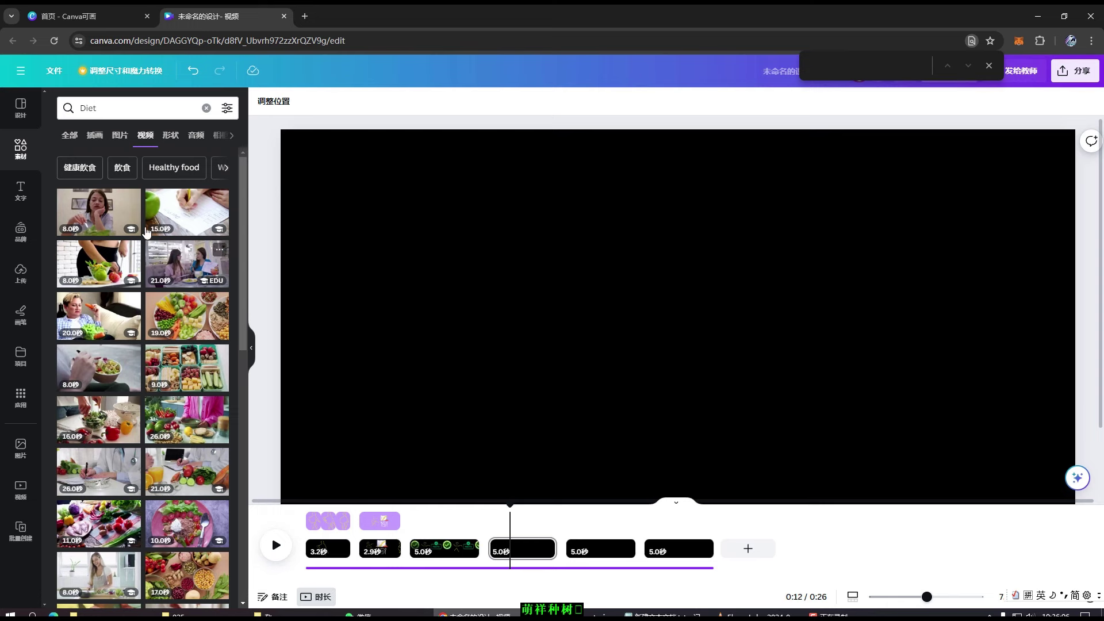
pyautogui.moveTo(127, 222); pyautogui.dragTo(309, 260)
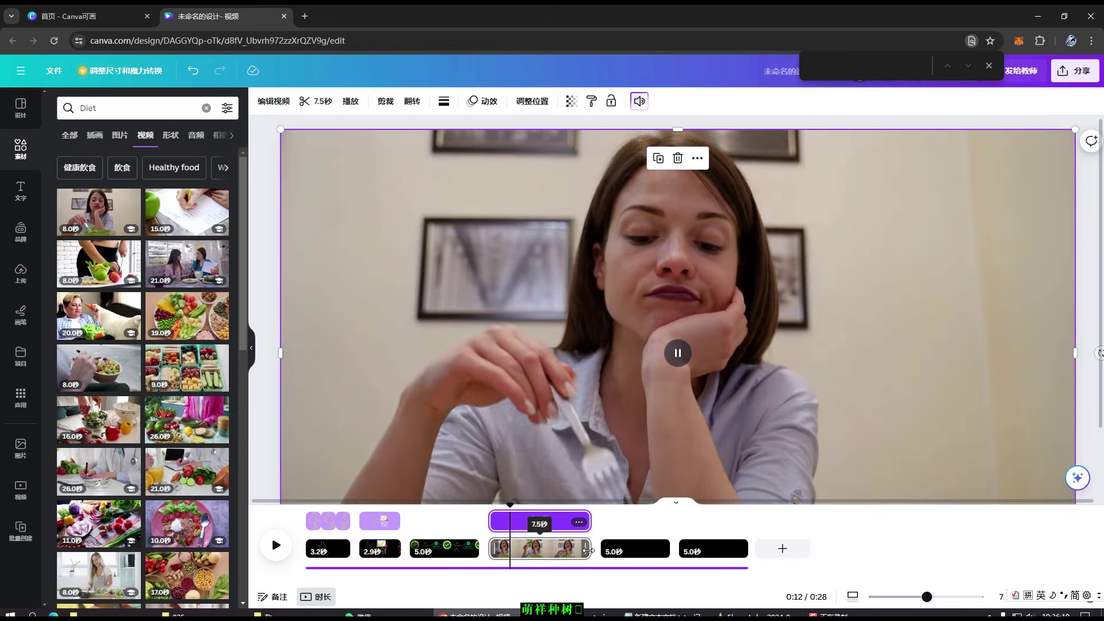
pyautogui.moveTo(588, 550); pyautogui.dragTo(557, 549)
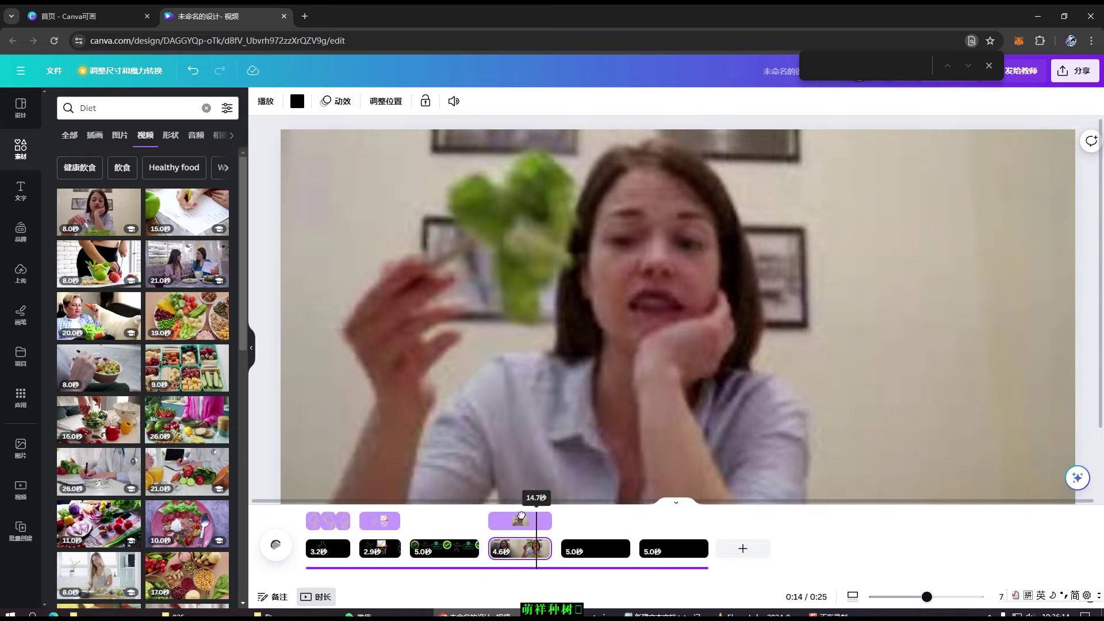
# Play the video through the fourth page to check the salad clip's timing against the voice-over
pyautogui.click(274, 541)
pyautogui.click(278, 546)
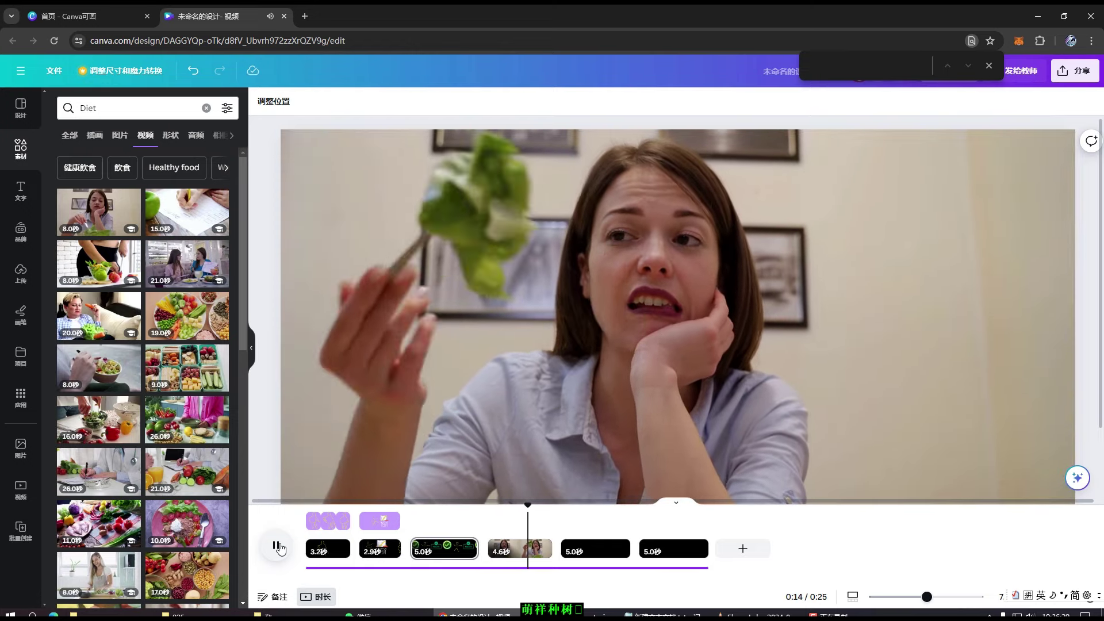
pyautogui.click(278, 546)
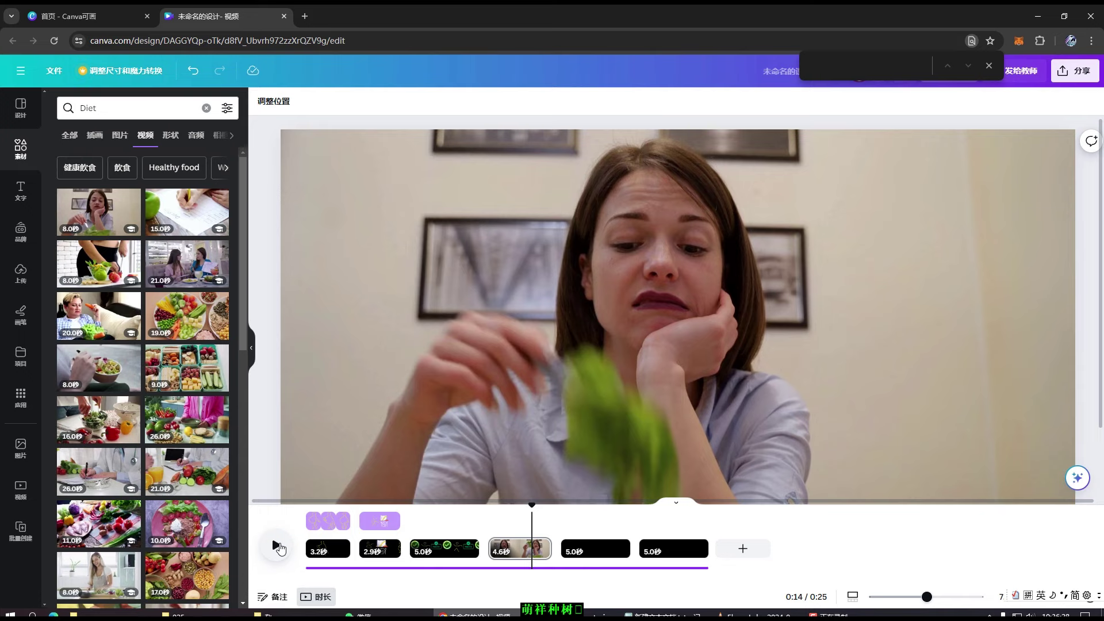
pyautogui.click(278, 547)
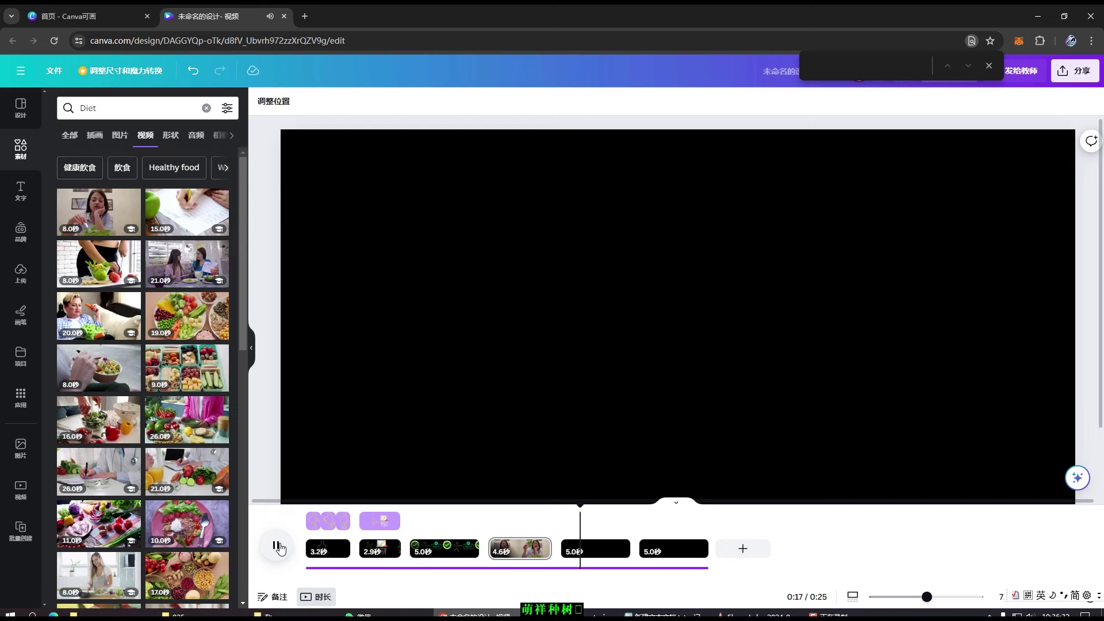
pyautogui.click(279, 547)
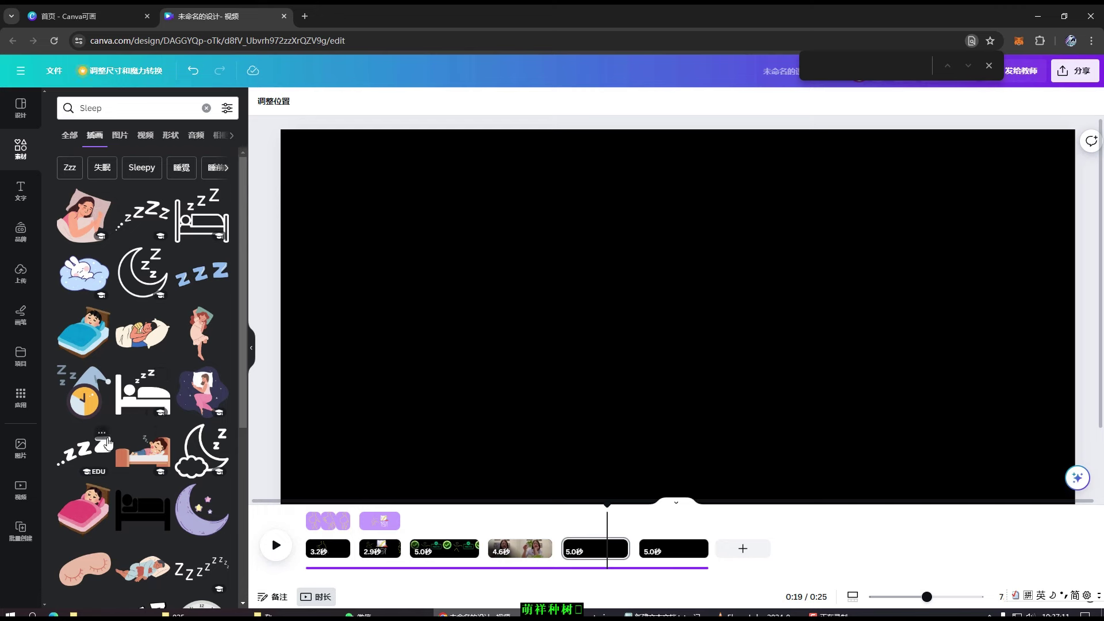
# Add the moon, cloud and ZZ sleep illustration to the fifth page, recolour it white and place it in the page's upper right
pyautogui.scroll(-1, 109, 443)
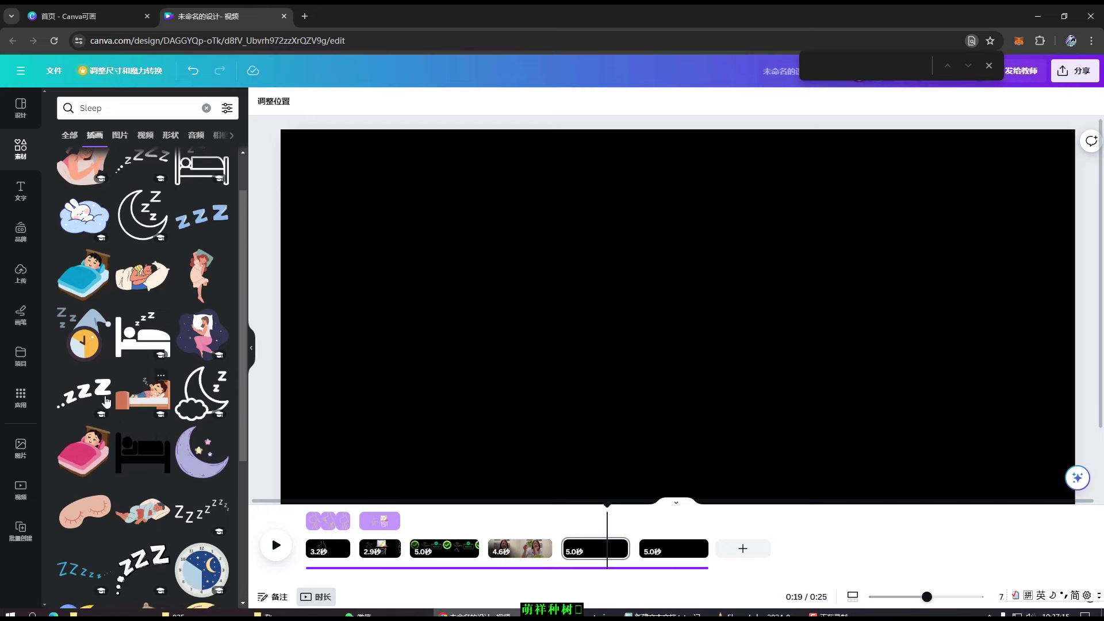
pyautogui.moveTo(201, 394); pyautogui.dragTo(727, 286)
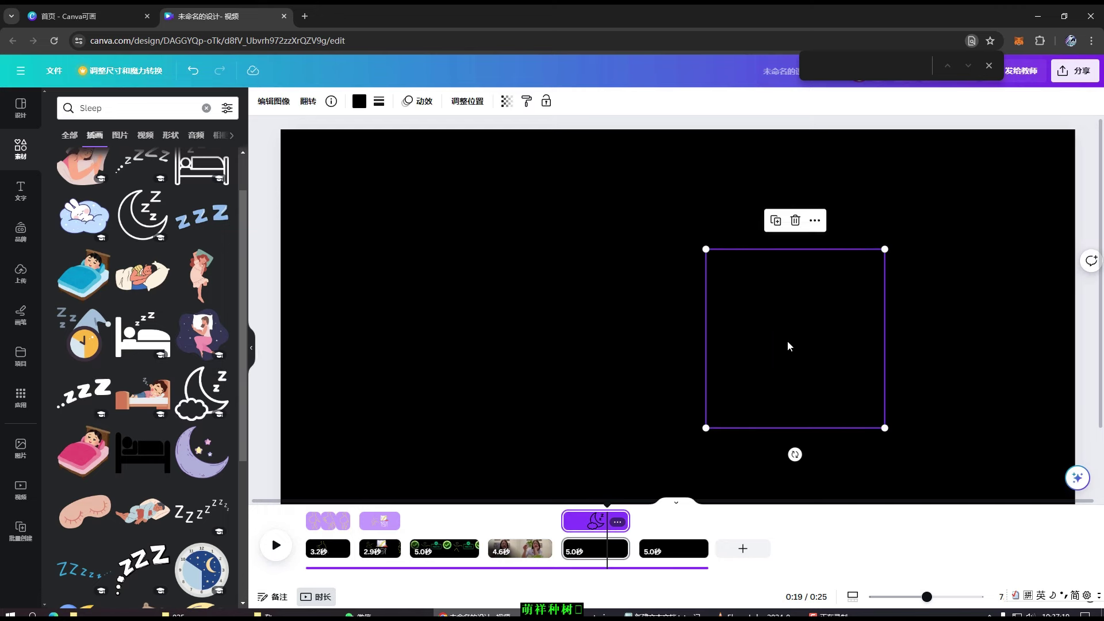
pyautogui.click(359, 101)
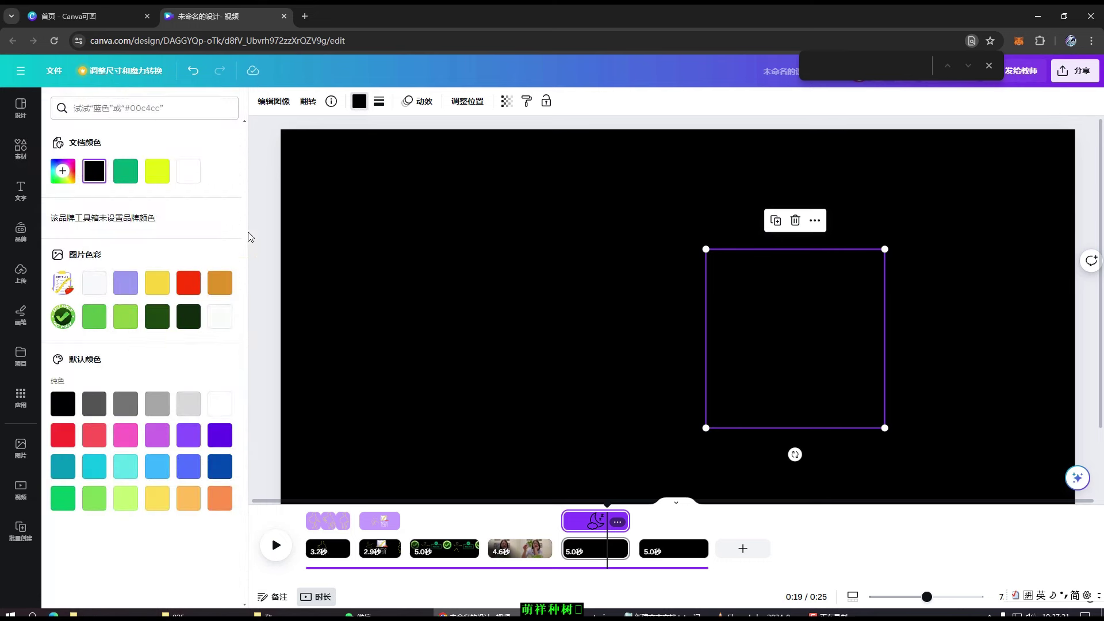
pyautogui.click(220, 316)
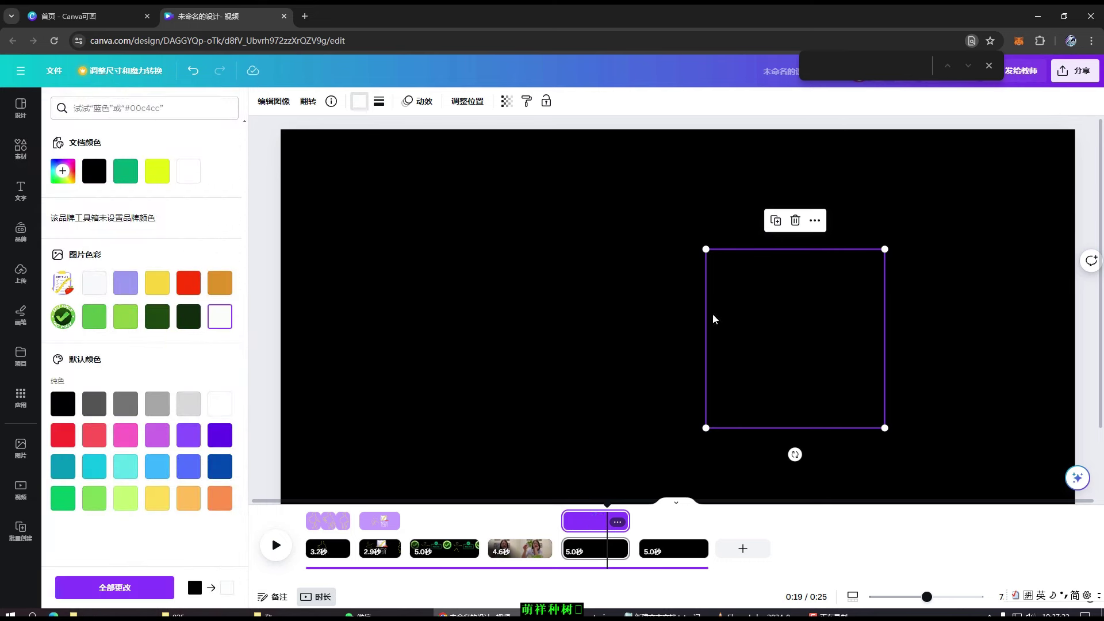
pyautogui.moveTo(803, 334); pyautogui.dragTo(854, 250)
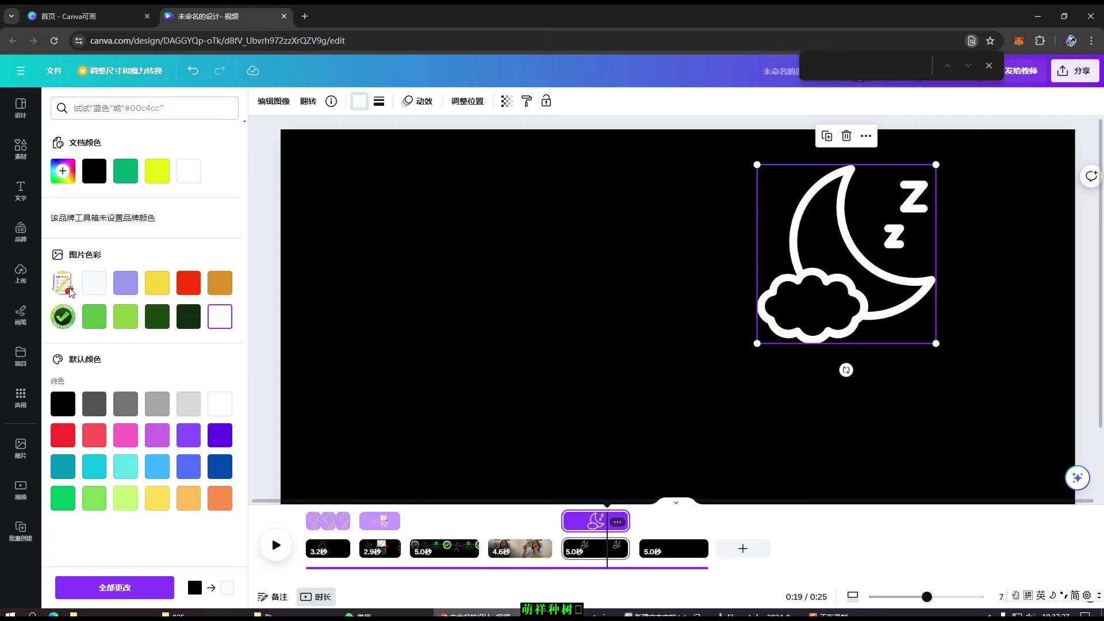
# Draw a yellow highlighter figure lying down with a head, face, body, arms and legs beside the moon illustration
pyautogui.click(40, 315)
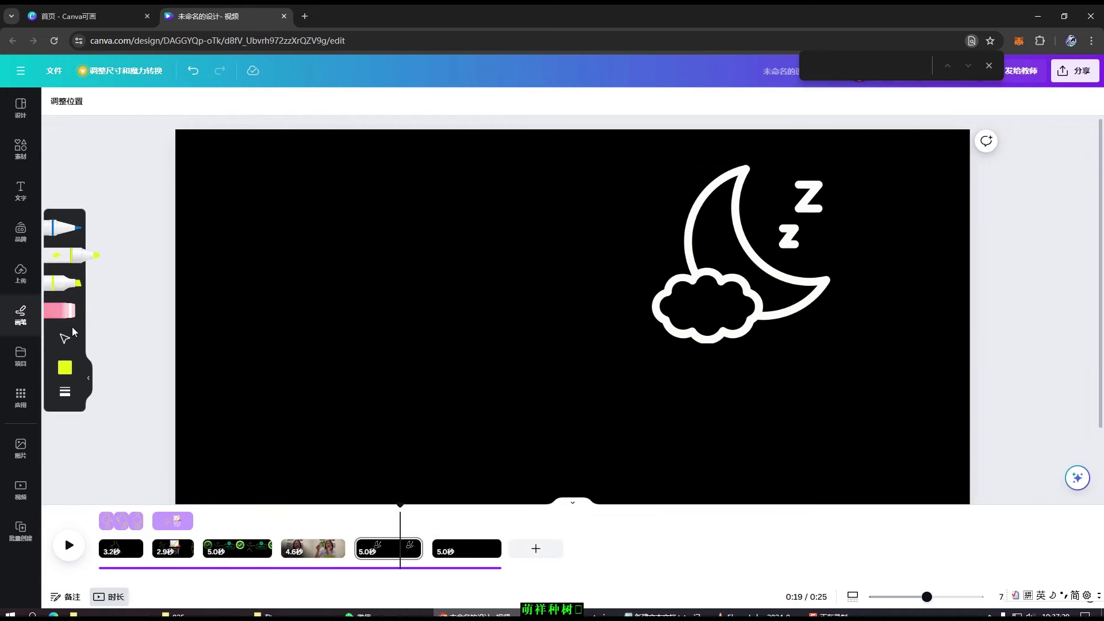
pyautogui.click(62, 284)
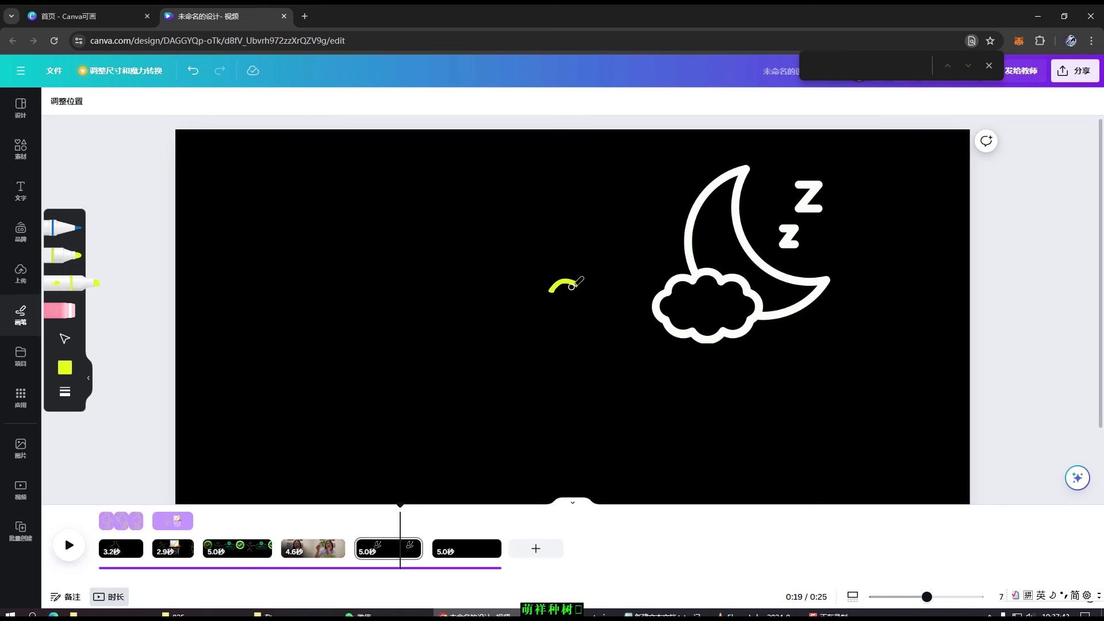
pyautogui.moveTo(577, 286)
pyautogui.mouseDown()
pyautogui.moveTo(566, 309)
pyautogui.moveTo(546, 311)
pyautogui.moveTo(461, 293)
pyautogui.moveTo(385, 249)
pyautogui.moveTo(315, 246)
pyautogui.moveTo(278, 328)
pyautogui.moveTo(202, 333)
pyautogui.mouseUp()
pyautogui.moveTo(546, 311)
pyautogui.mouseDown()
pyautogui.moveTo(509, 327)
pyautogui.moveTo(264, 341)
pyautogui.moveTo(183, 383)
pyautogui.moveTo(194, 397)
pyautogui.moveTo(320, 361)
pyautogui.mouseUp()
pyautogui.moveTo(199, 328)
pyautogui.mouseDown()
pyautogui.moveTo(229, 297)
pyautogui.moveTo(271, 319)
pyautogui.mouseUp()
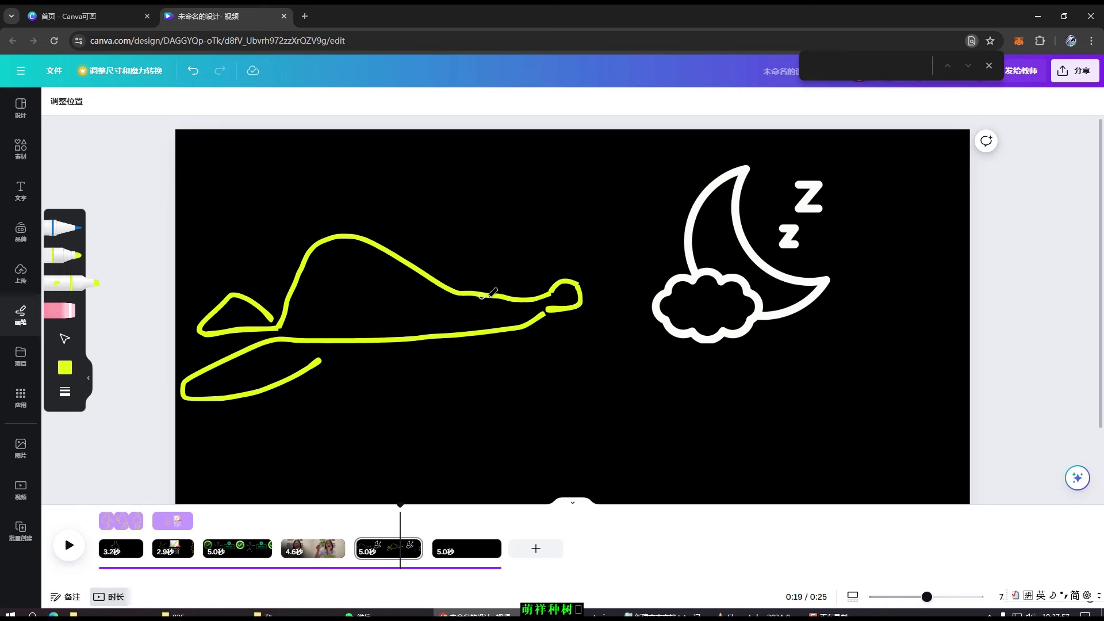
pyautogui.moveTo(492, 295)
pyautogui.mouseDown()
pyautogui.moveTo(426, 369)
pyautogui.moveTo(336, 333)
pyautogui.moveTo(361, 236)
pyautogui.moveTo(395, 208)
pyautogui.moveTo(364, 303)
pyautogui.moveTo(496, 311)
pyautogui.moveTo(504, 234)
pyautogui.moveTo(457, 228)
pyautogui.moveTo(377, 291)
pyautogui.moveTo(482, 265)
pyautogui.moveTo(496, 291)
pyautogui.moveTo(570, 292)
pyautogui.mouseUp()
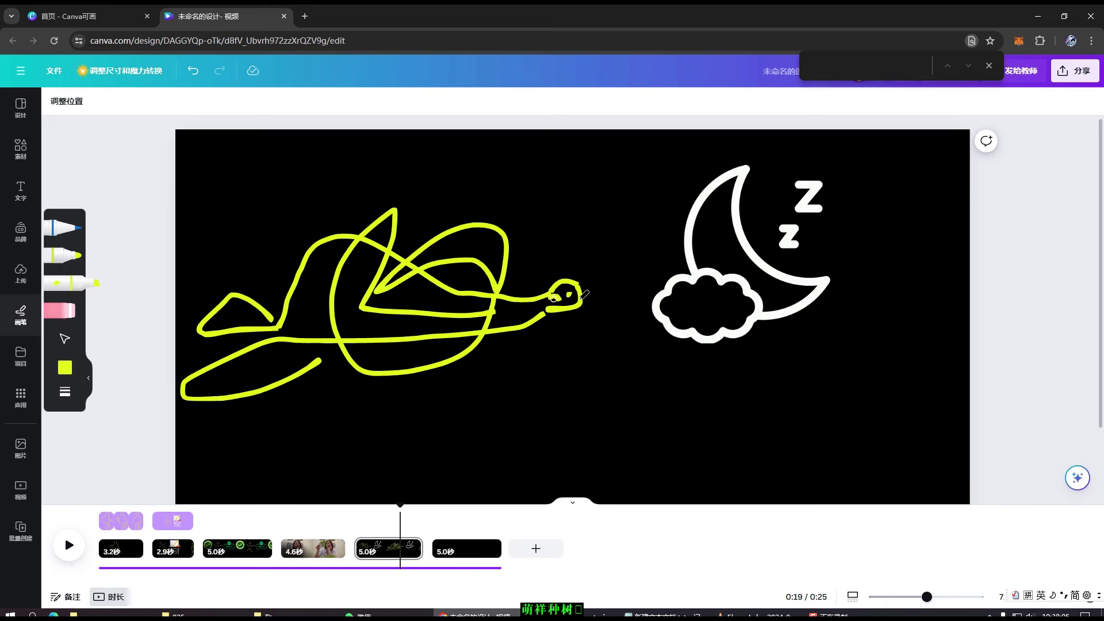
pyautogui.moveTo(573, 298); pyautogui.dragTo(565, 291)
# Group all strokes of the lying figure together with the moon illustration on the fifth page
pyautogui.click(21, 109)
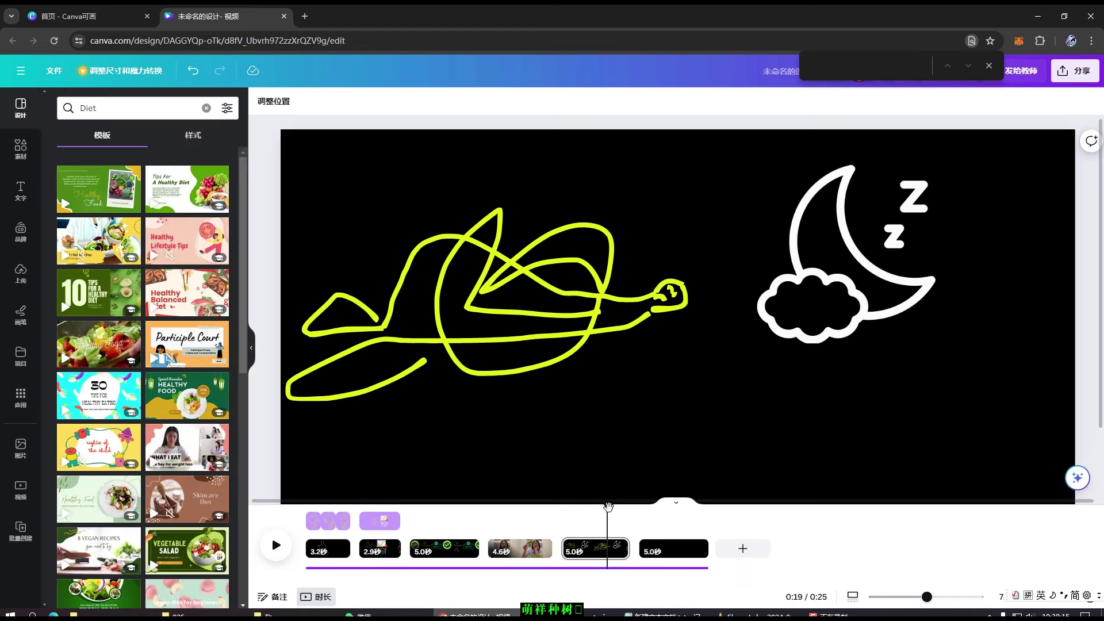
pyautogui.moveTo(608, 506); pyautogui.dragTo(581, 506)
pyautogui.moveTo(966, 390); pyautogui.dragTo(402, 270)
pyautogui.click(581, 136)
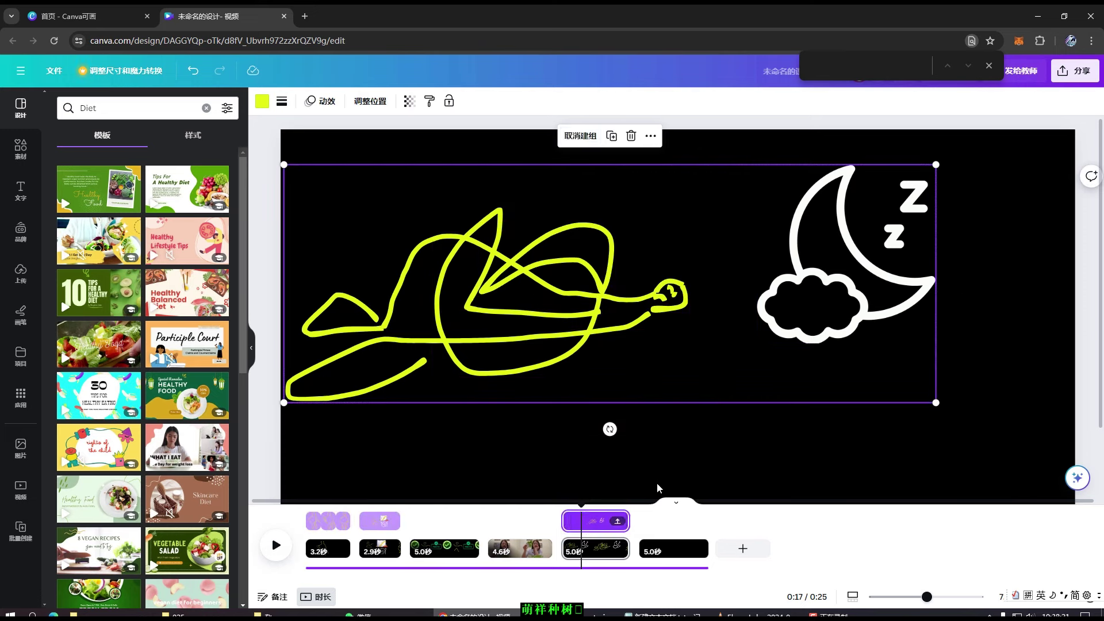
# Play the fifth page from its start to check the sleeping figure against the voice-over
pyautogui.moveTo(581, 504); pyautogui.dragTo(562, 503)
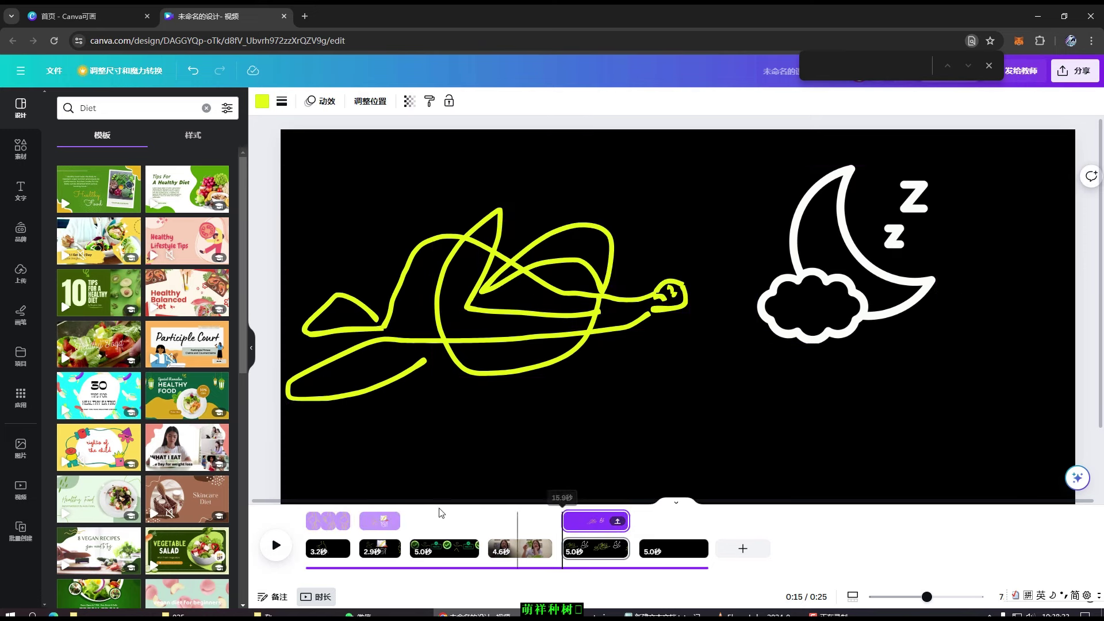
pyautogui.click(277, 547)
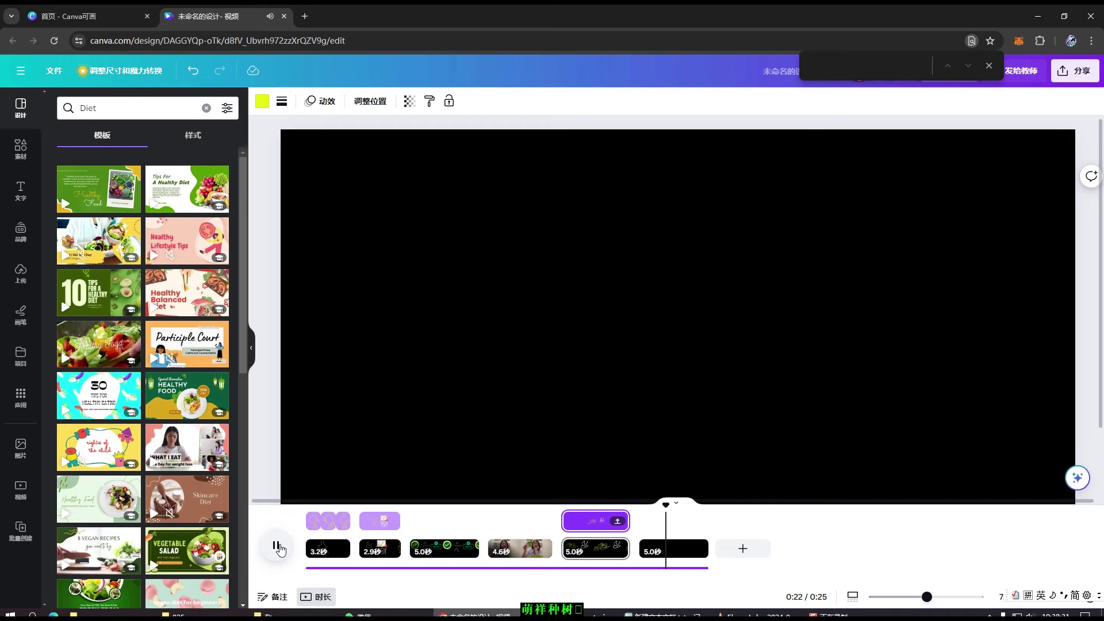
pyautogui.click(278, 547)
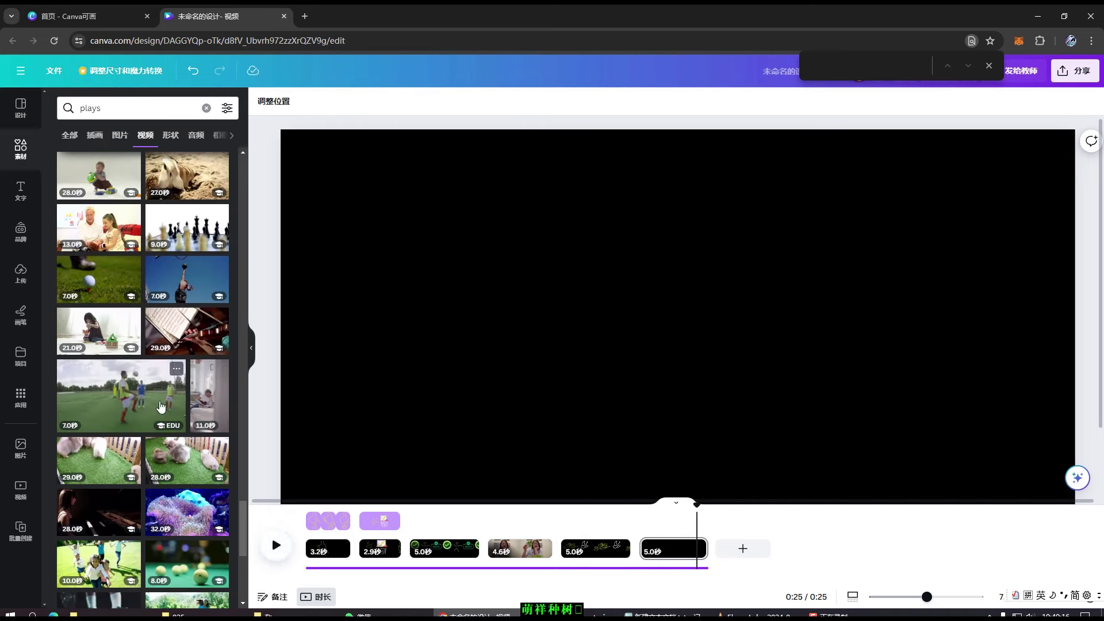
# Fill the last page with the football-juggling clip and play that page from its start to check its timing
pyautogui.moveTo(161, 407); pyautogui.dragTo(322, 360)
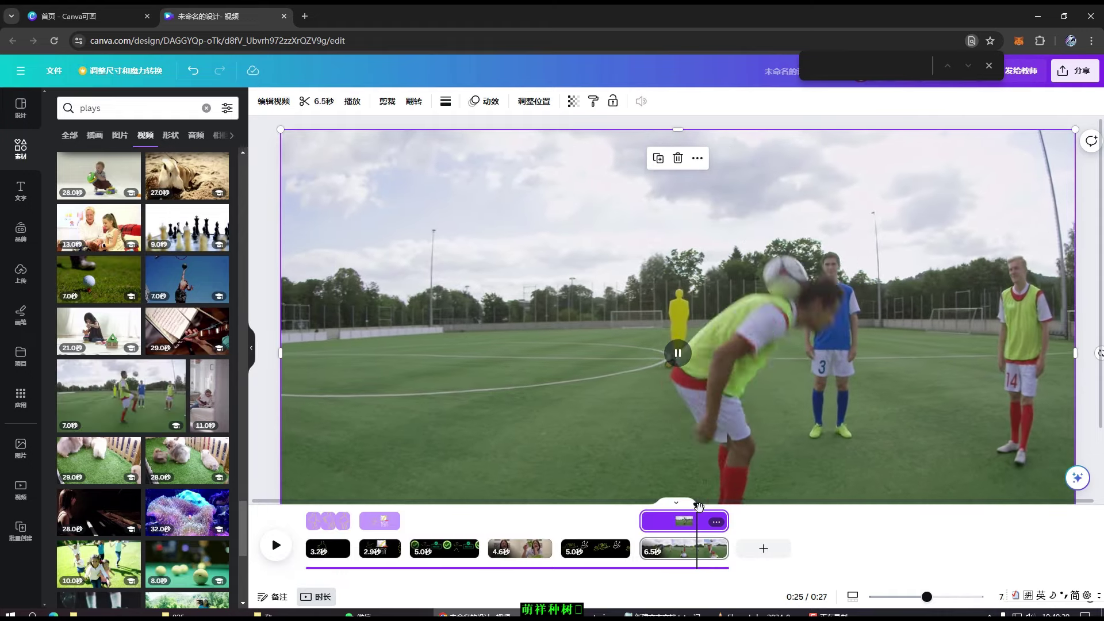
pyautogui.moveTo(698, 506); pyautogui.dragTo(640, 504)
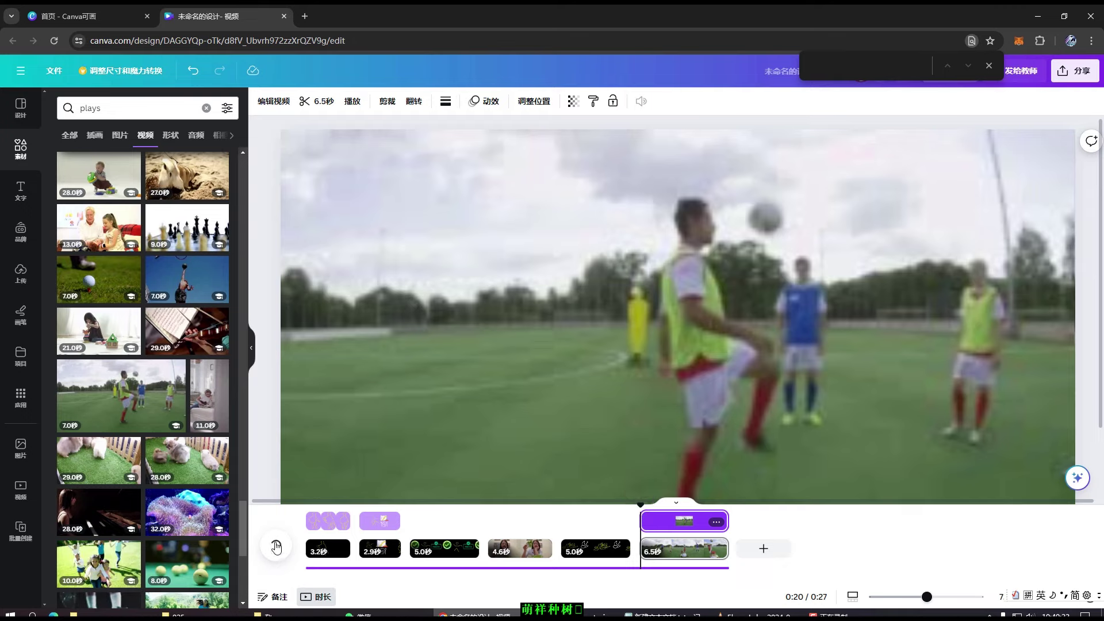
pyautogui.click(276, 547)
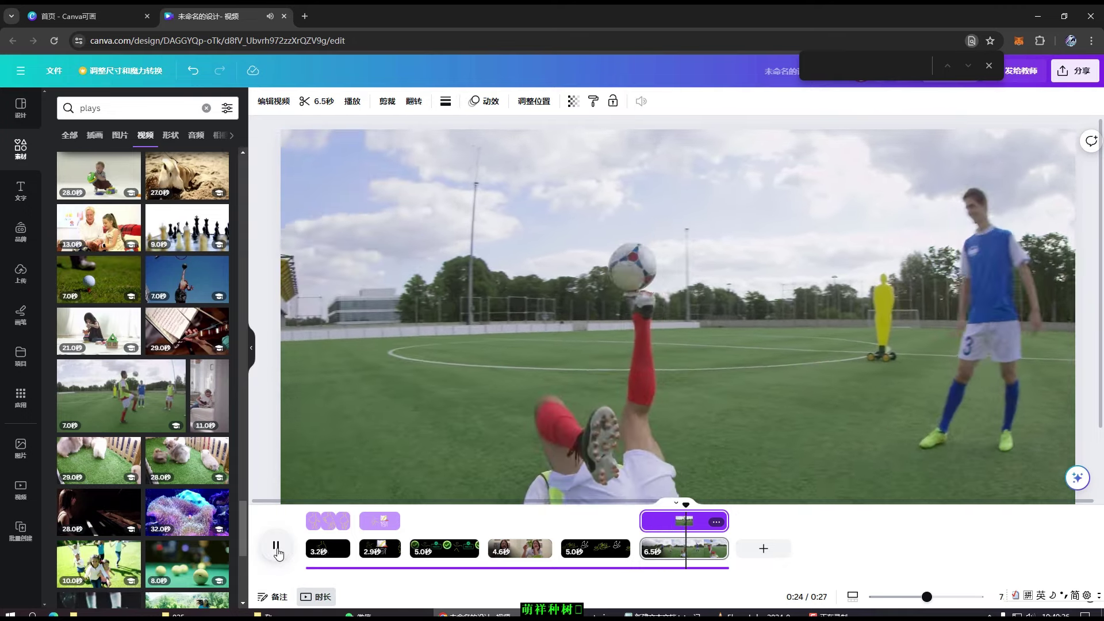
pyautogui.click(277, 551)
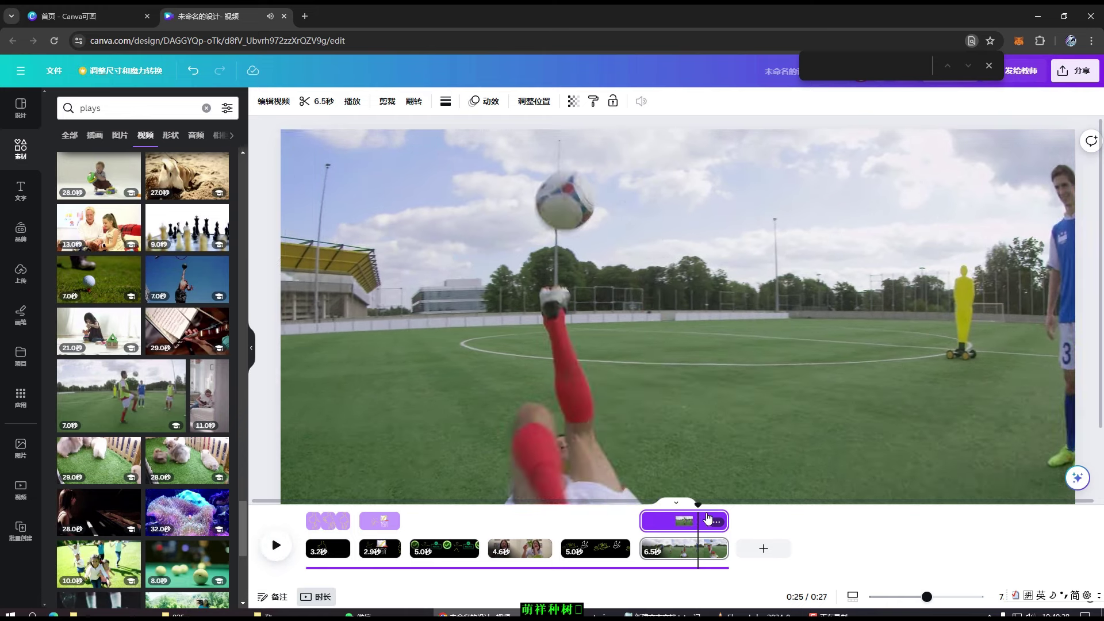
# Play the video from the very beginning to review the assembled pages with the voice-over
pyautogui.moveTo(698, 504); pyautogui.dragTo(410, 506)
pyautogui.click(297, 526)
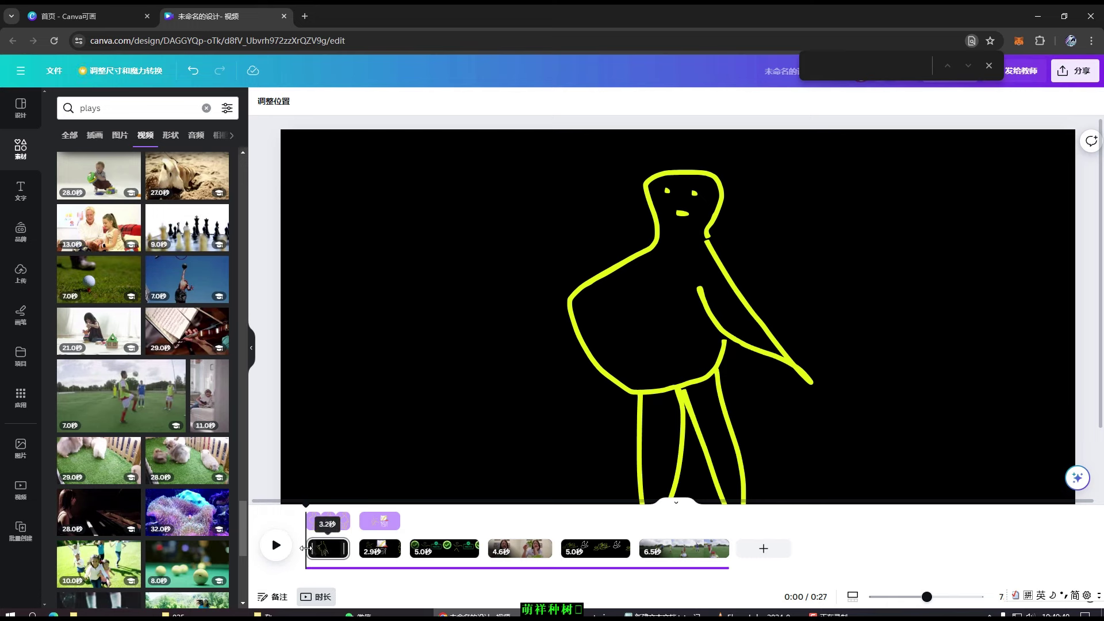
pyautogui.click(279, 552)
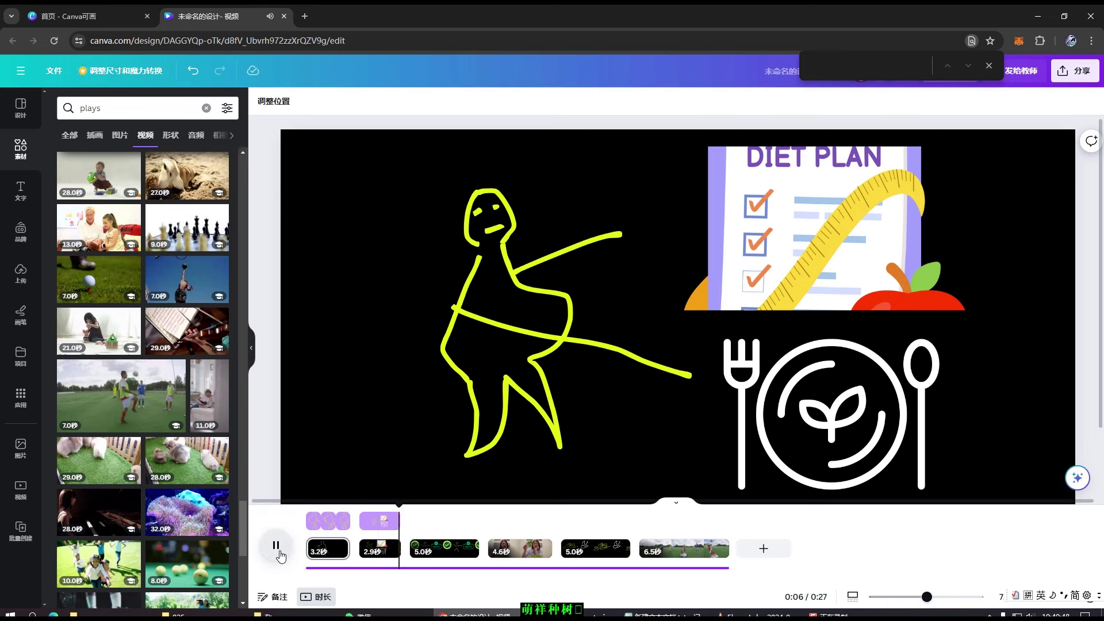
pyautogui.click(277, 545)
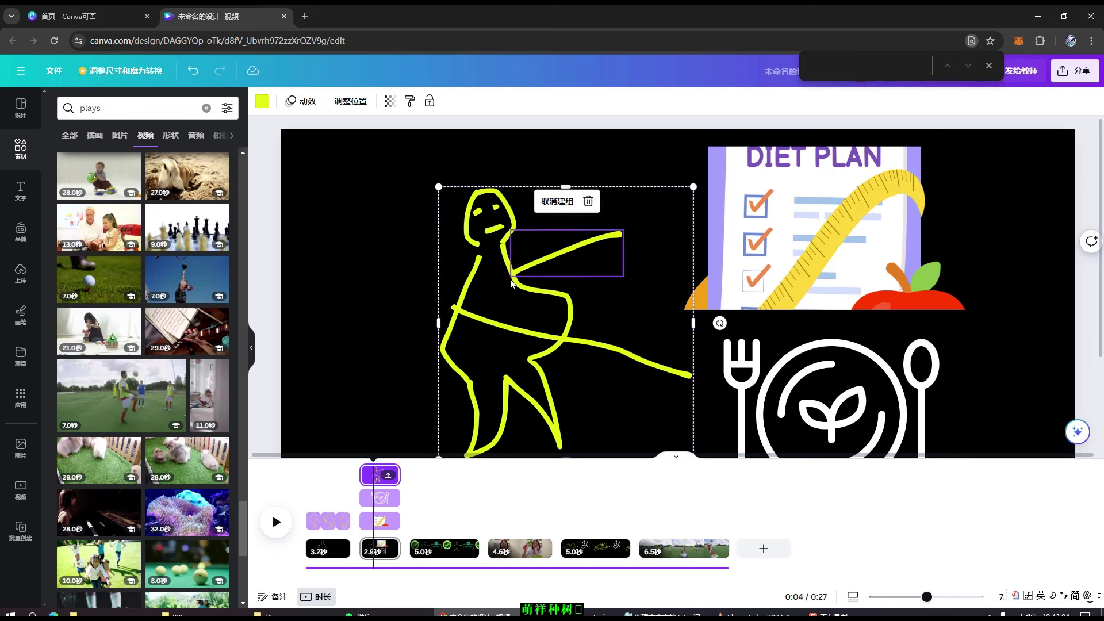
# Try to create a custom motion-path animation for the body of the second page's stick figure
pyautogui.click(374, 224)
pyautogui.click(488, 276)
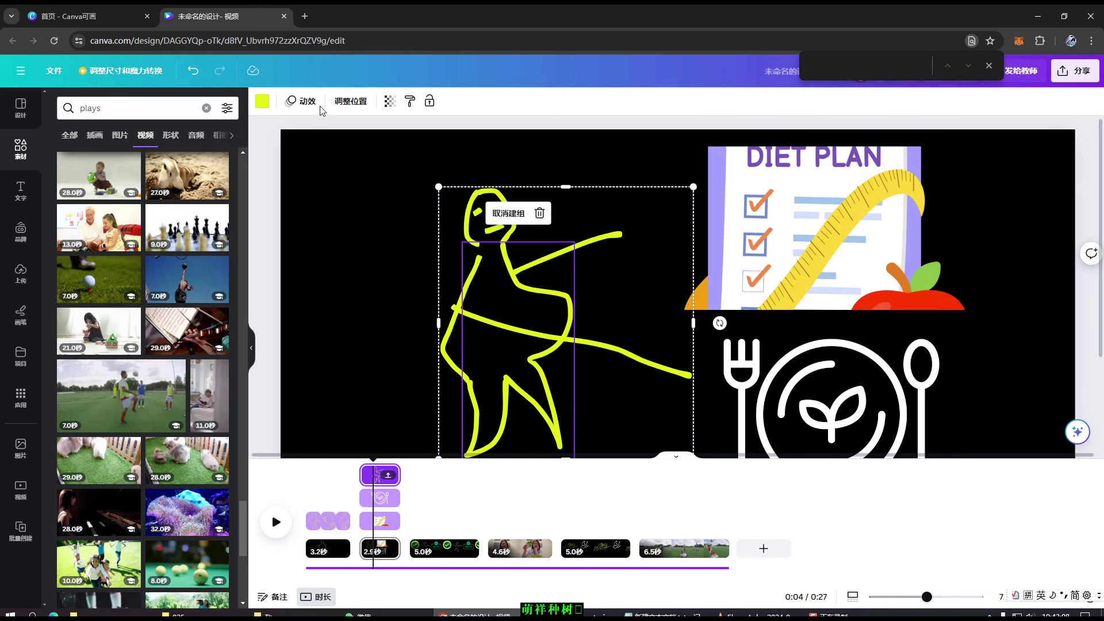
pyautogui.click(300, 101)
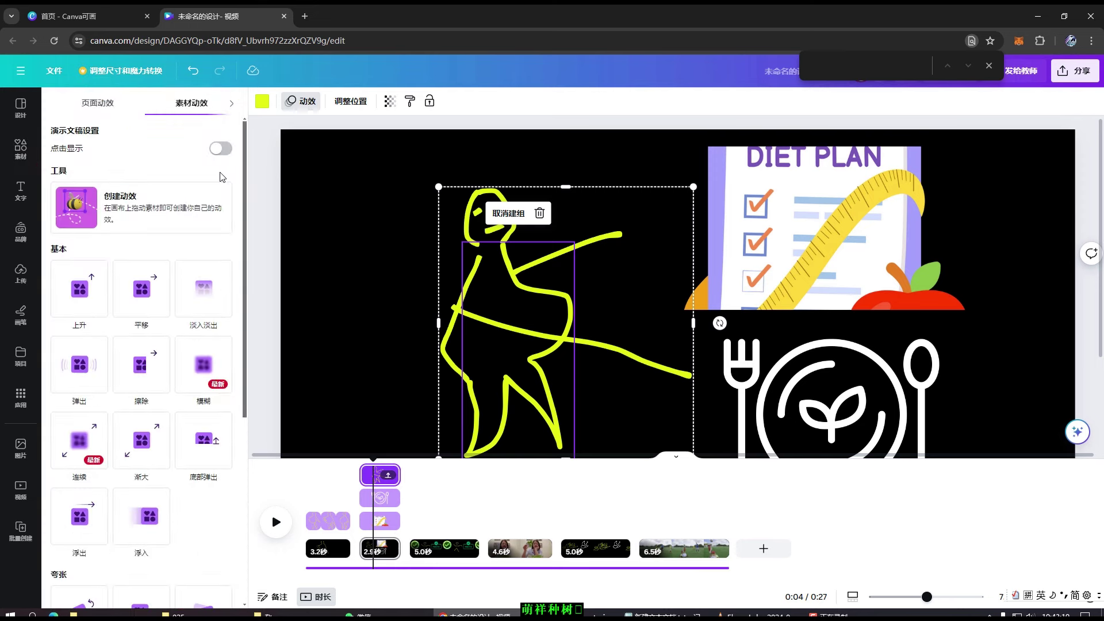
pyautogui.click(121, 211)
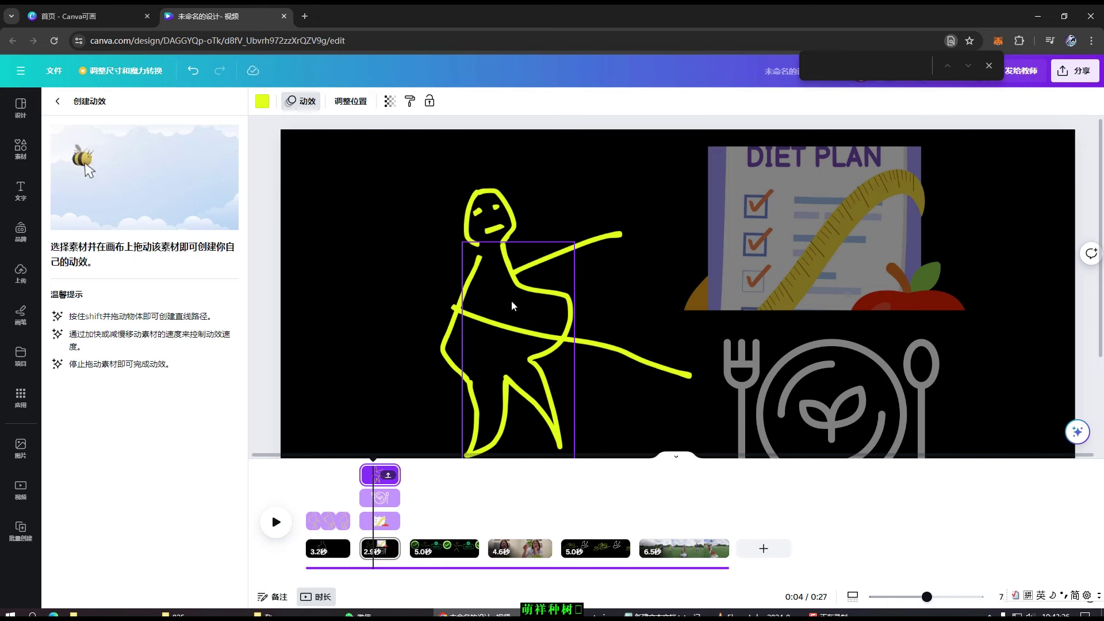
pyautogui.moveTo(514, 302); pyautogui.dragTo(514, 305)
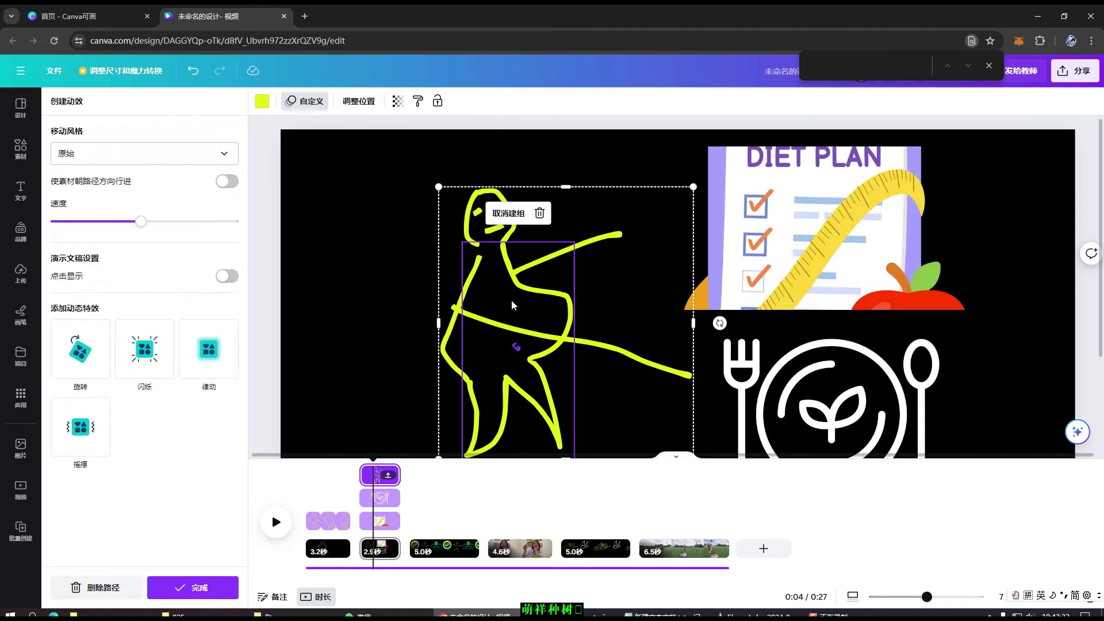
pyautogui.click(514, 305)
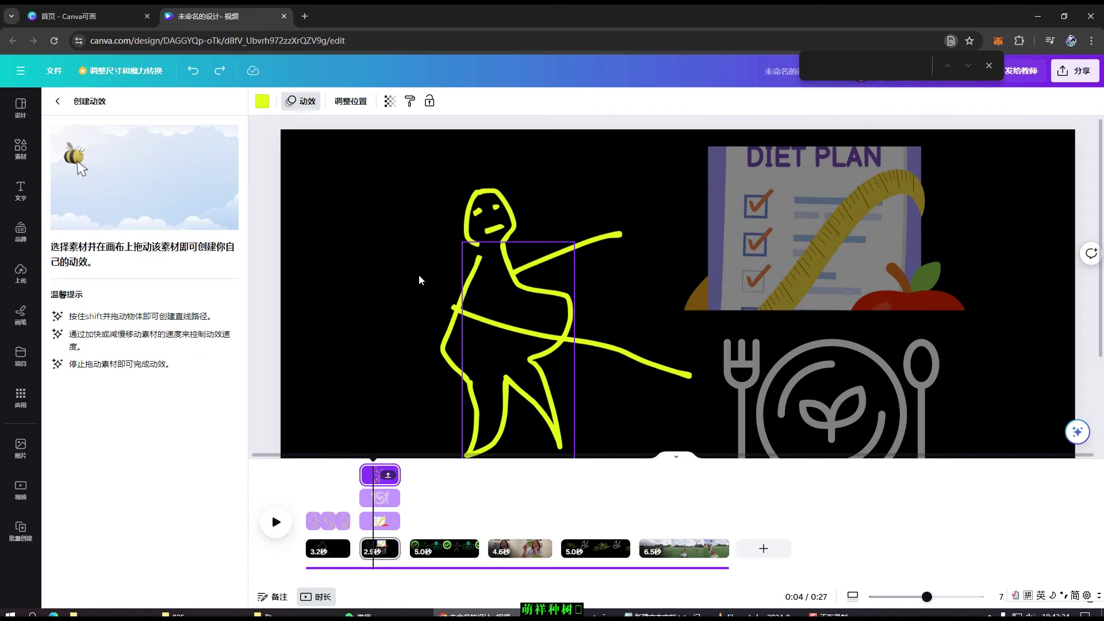
# Ungroup the yellow stick figure on the second page into its separate strokes
pyautogui.click(489, 276)
pyautogui.click(508, 213)
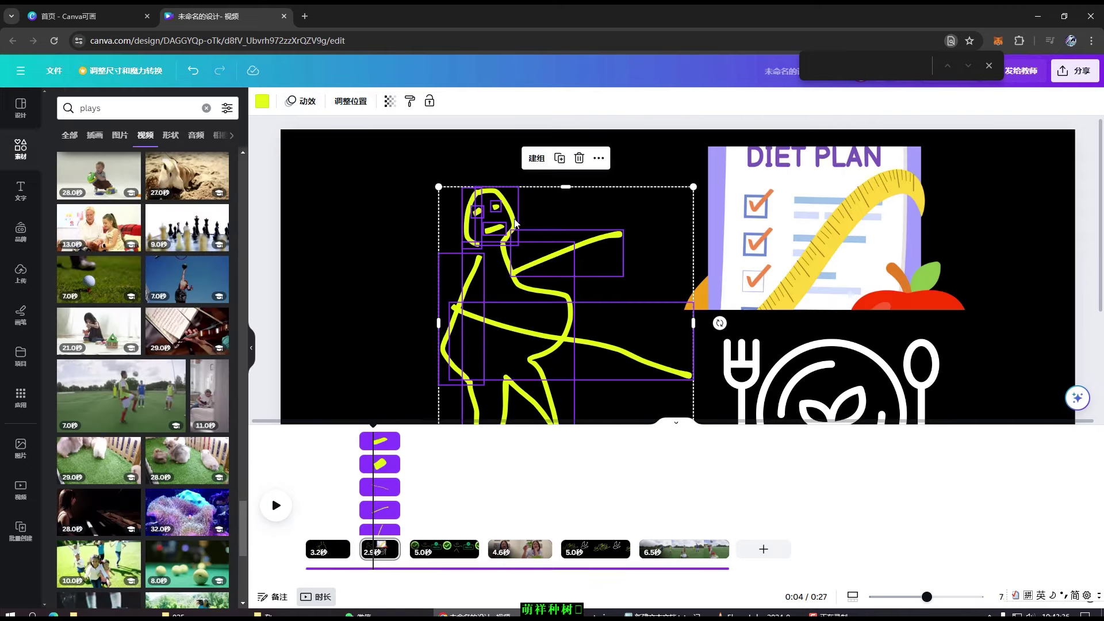
pyautogui.click(364, 394)
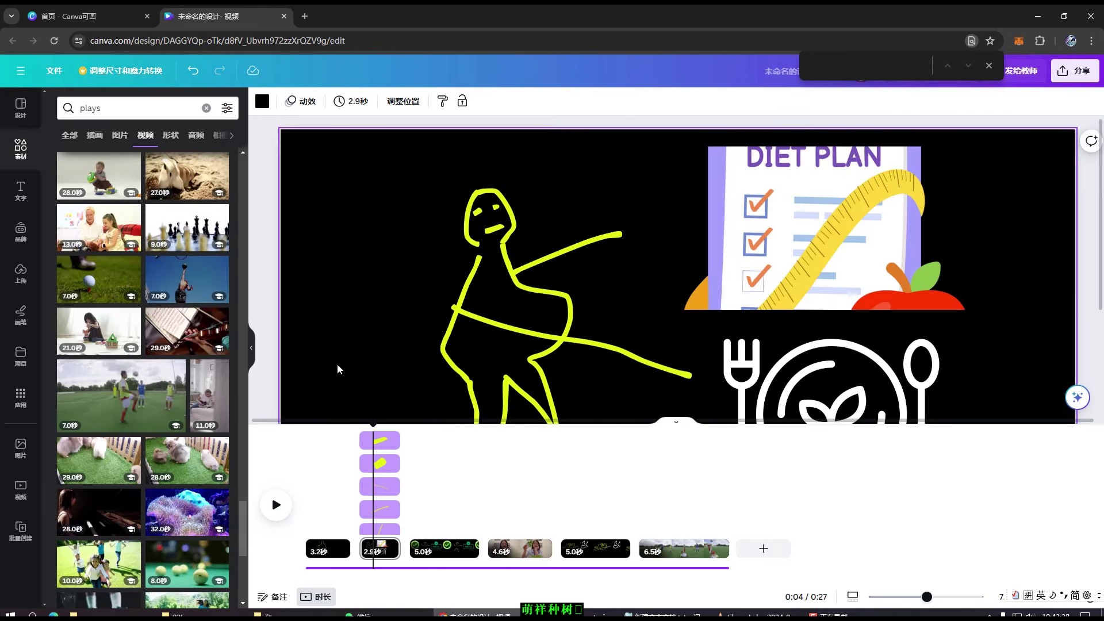
# Undo the ungrouping of the second page's stick figure and try a custom motion path for the grouped strokes
pyautogui.hotkey('ctrl', 'z')
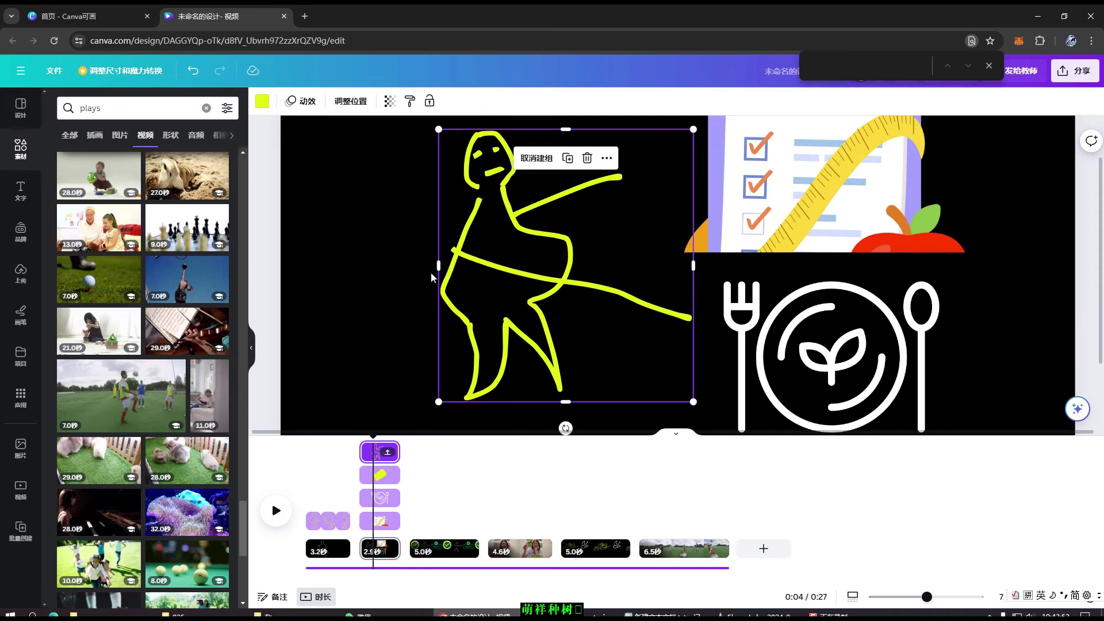
pyautogui.click(314, 110)
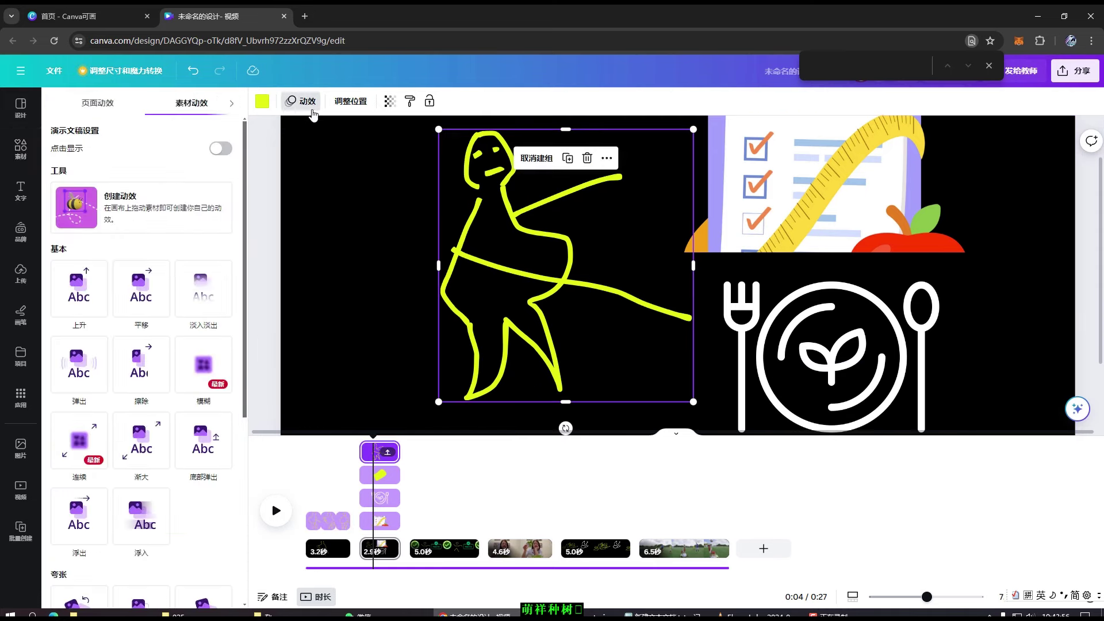
pyautogui.click(135, 216)
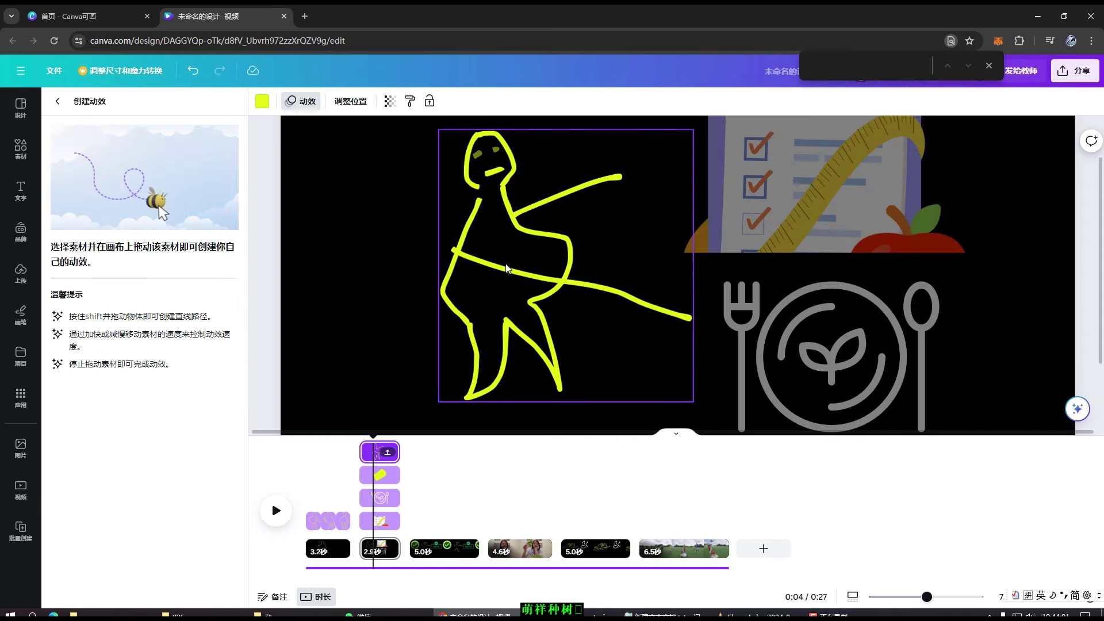
pyautogui.moveTo(500, 268)
pyautogui.mouseDown()
pyautogui.moveTo(539, 287)
pyautogui.moveTo(550, 276)
pyautogui.moveTo(543, 320)
pyautogui.mouseUp()
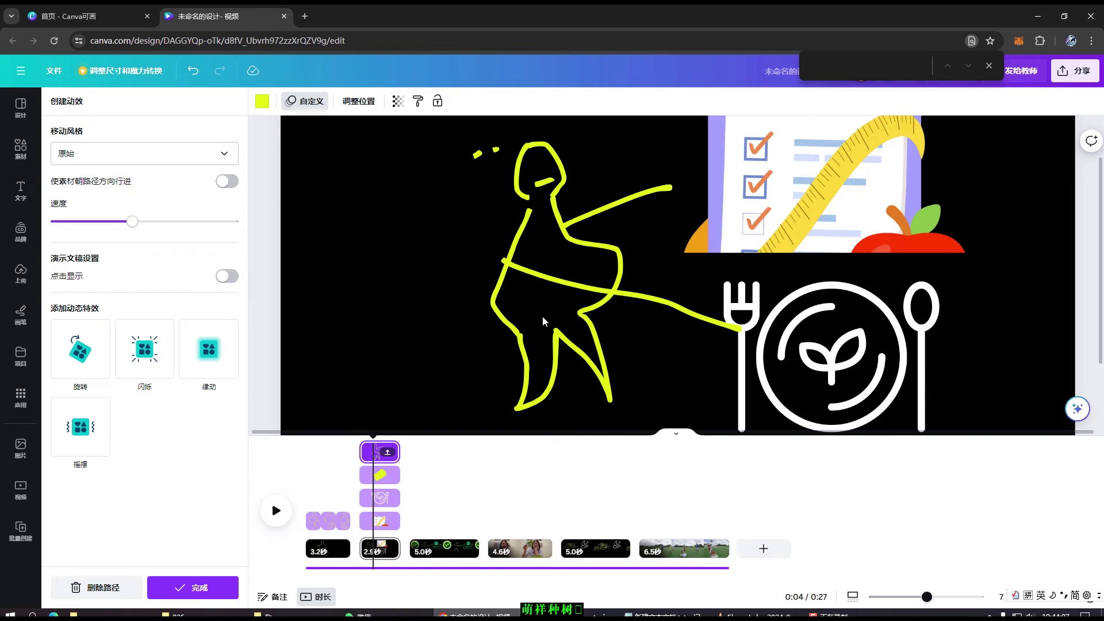
# Create a custom motion path moving the second page's whole figure, eyes included, toward the plate illustration, and play the page
pyautogui.click(535, 157)
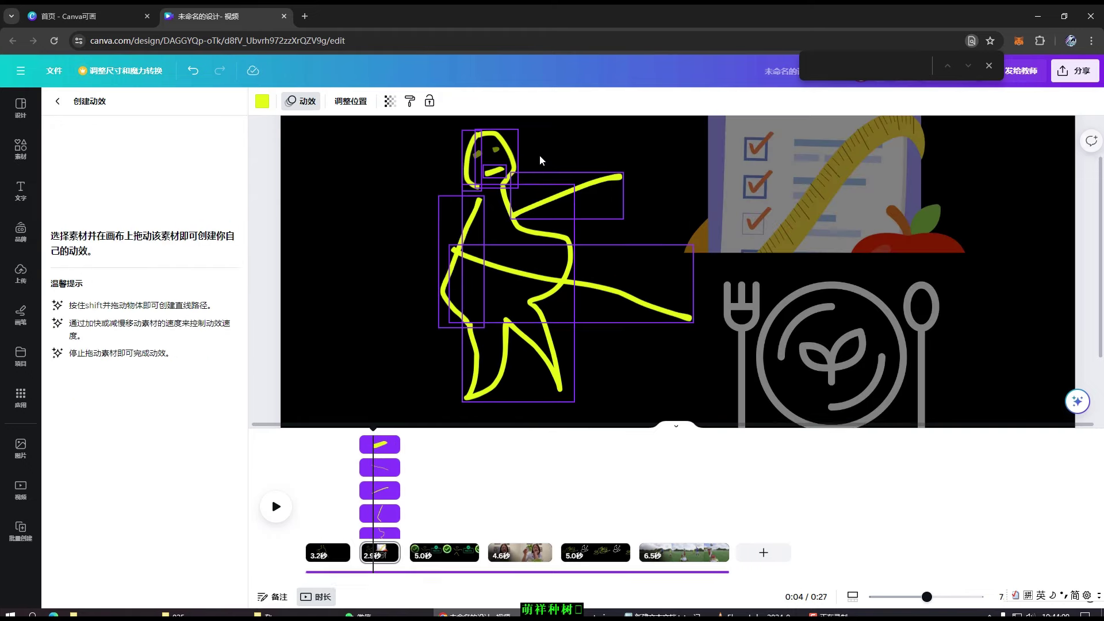
pyautogui.moveTo(510, 164); pyautogui.dragTo(393, 179)
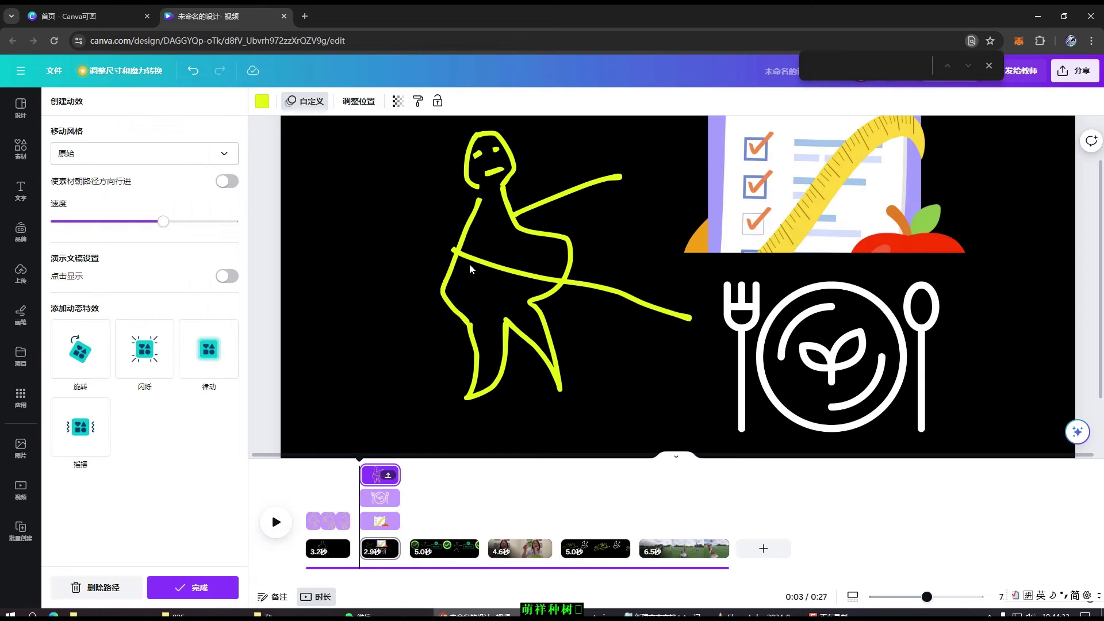
pyautogui.click(282, 524)
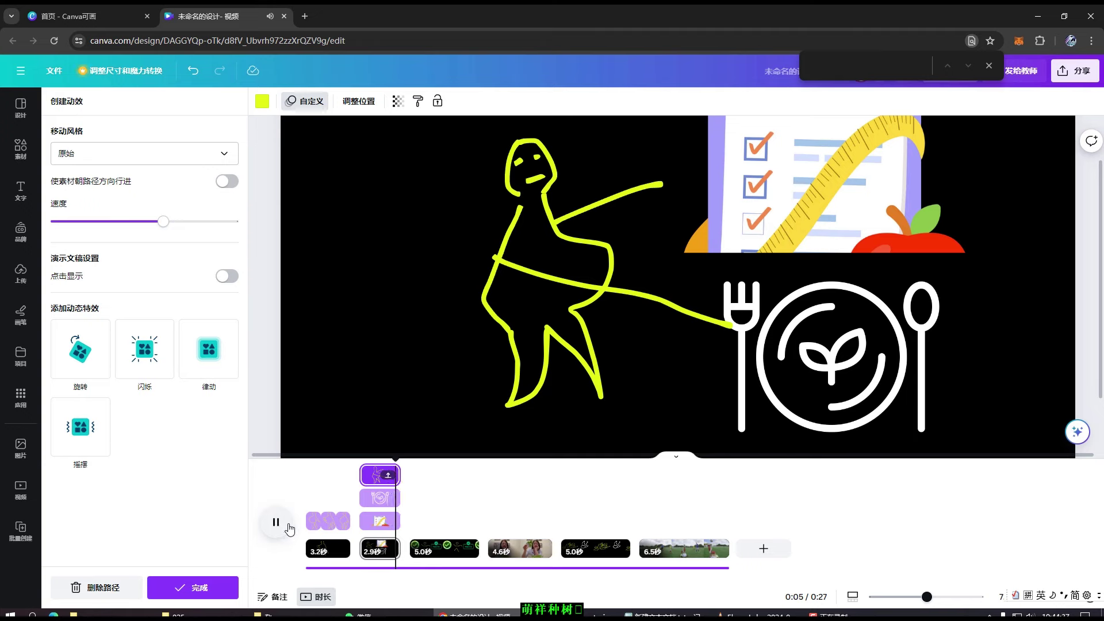
pyautogui.click(290, 528)
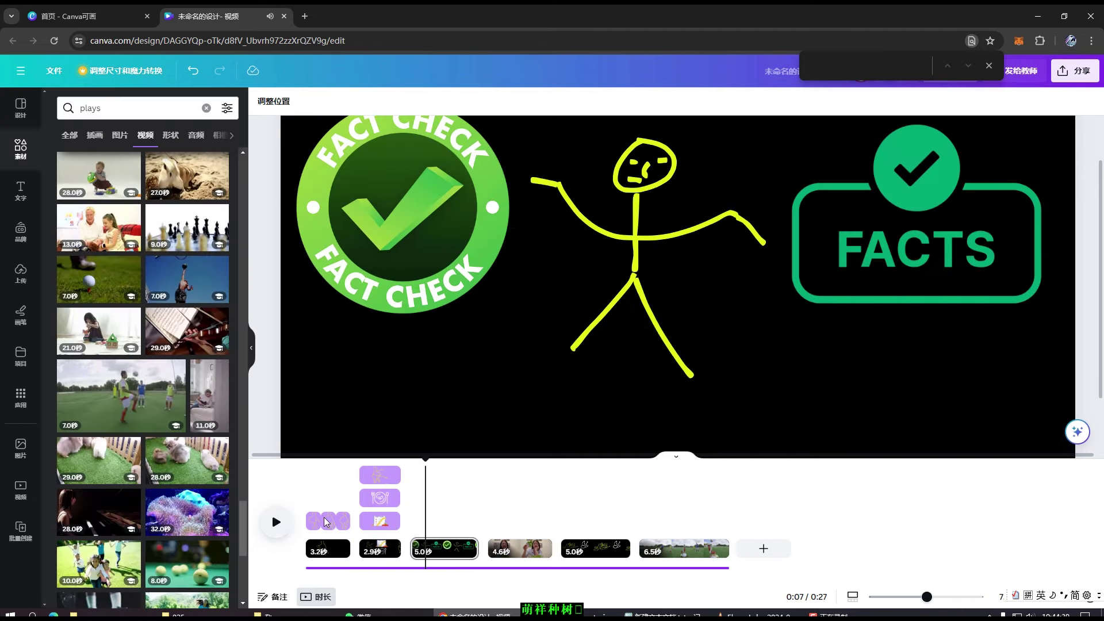
# Apply the Rise animation to the third page's grouped stick figure and slightly reduce its speed
pyautogui.click(682, 295)
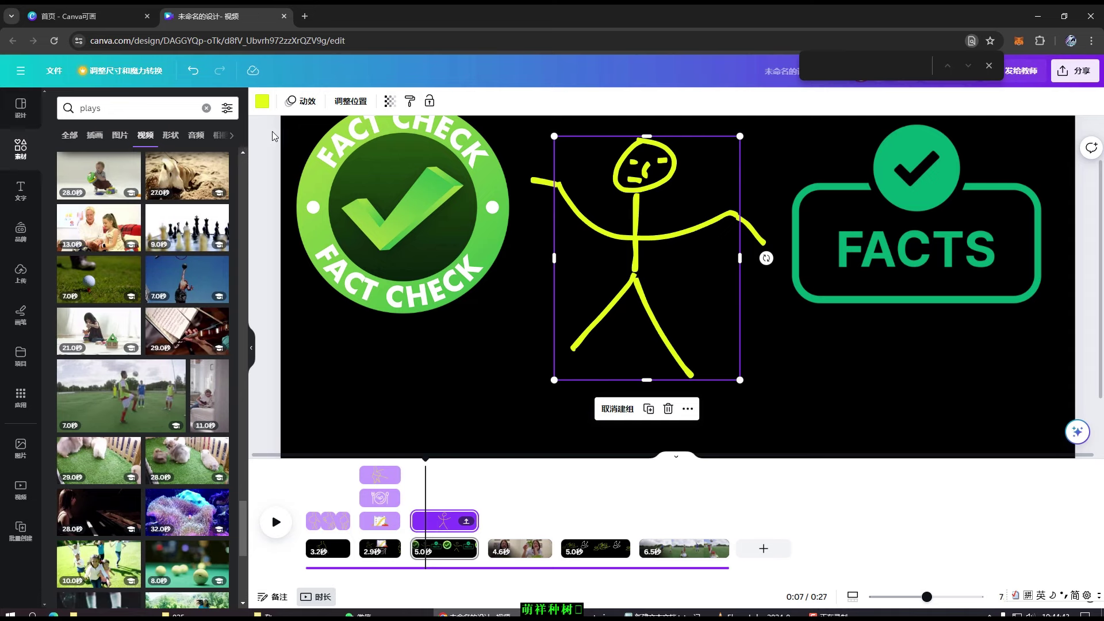
pyautogui.click(299, 108)
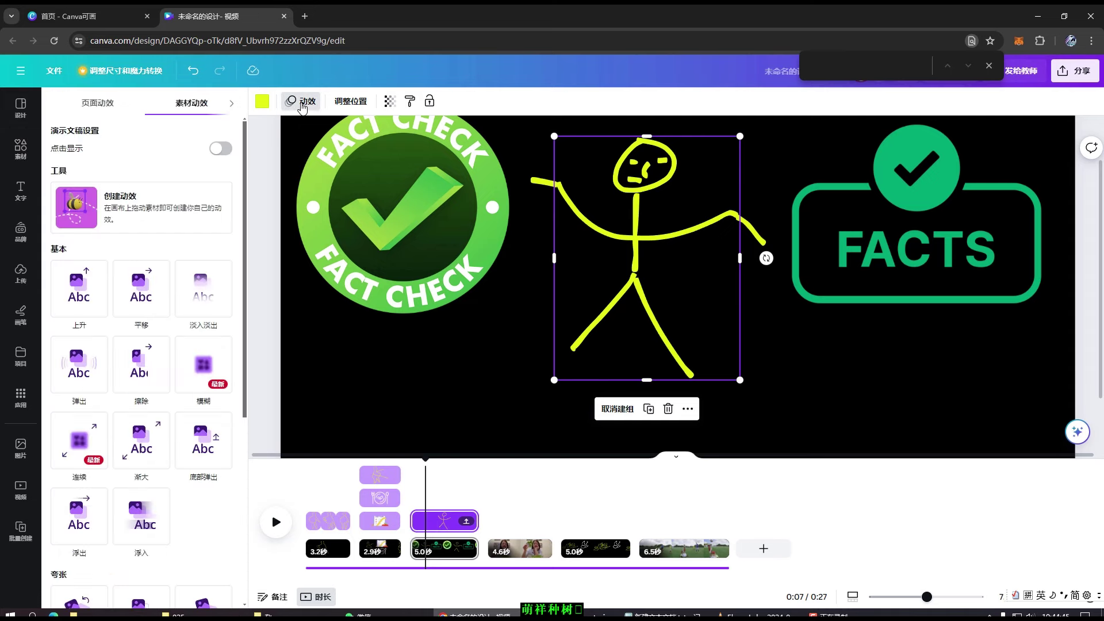
pyautogui.click(151, 291)
pyautogui.click(83, 311)
pyautogui.click(83, 305)
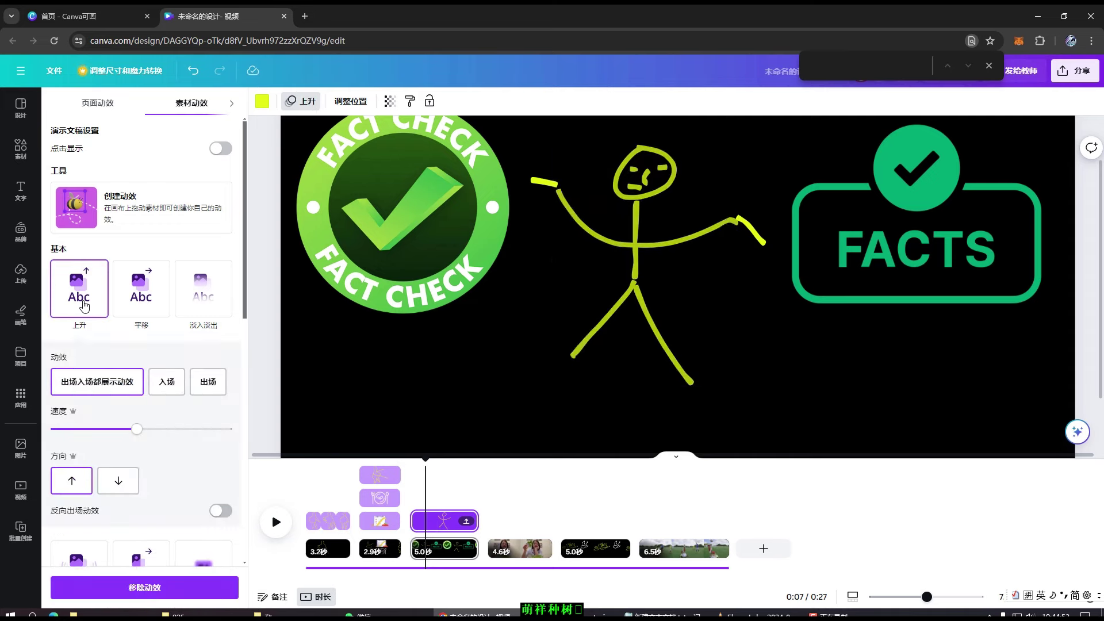
pyautogui.moveTo(137, 431); pyautogui.dragTo(120, 433)
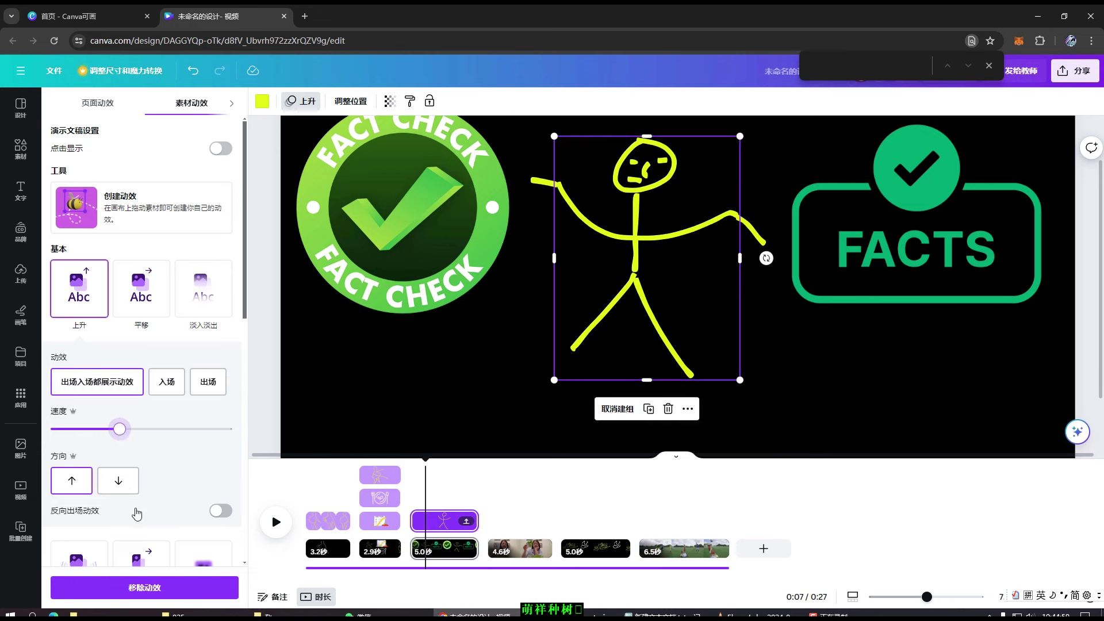
pyautogui.scroll(-1, 138, 511)
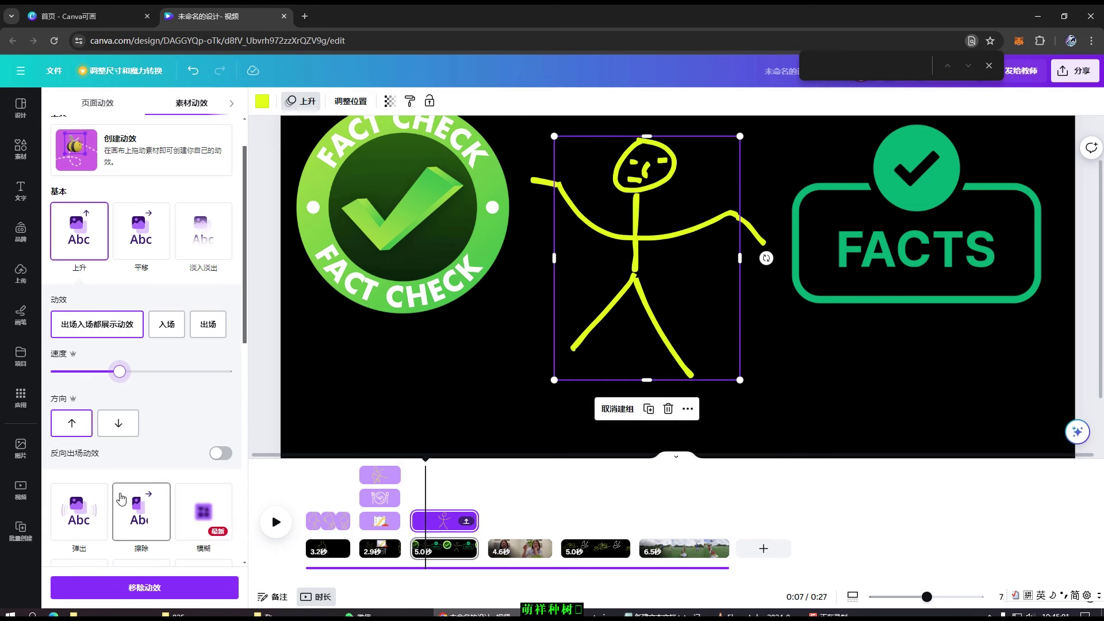
pyautogui.scroll(1, 155, 494)
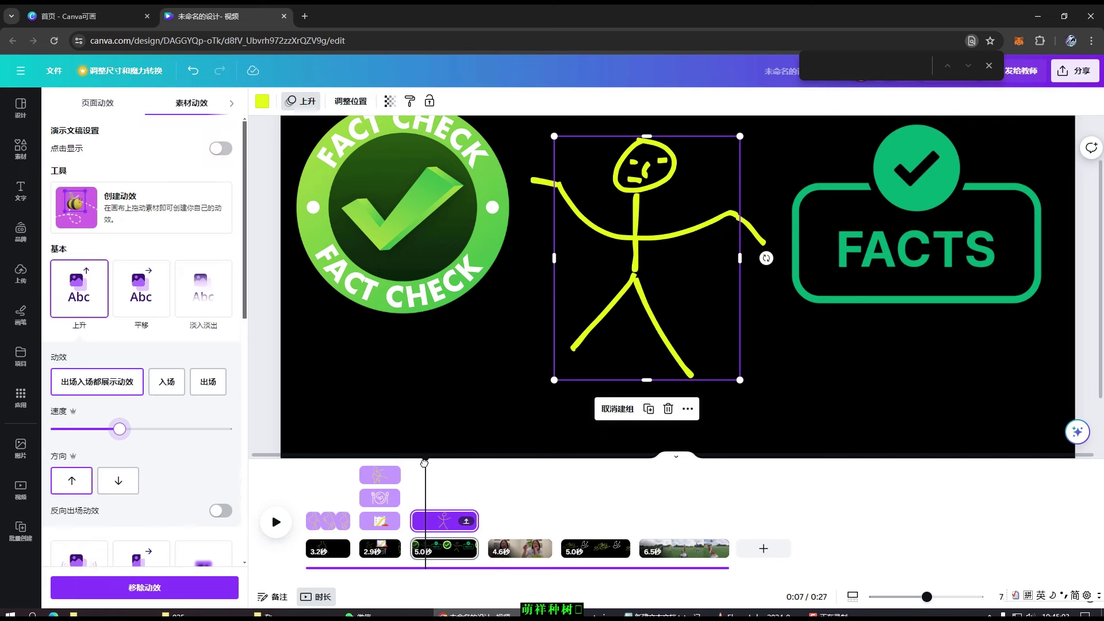
# Play part of the third page to check the stick figure's Rise animation
pyautogui.click(416, 470)
pyautogui.click(276, 522)
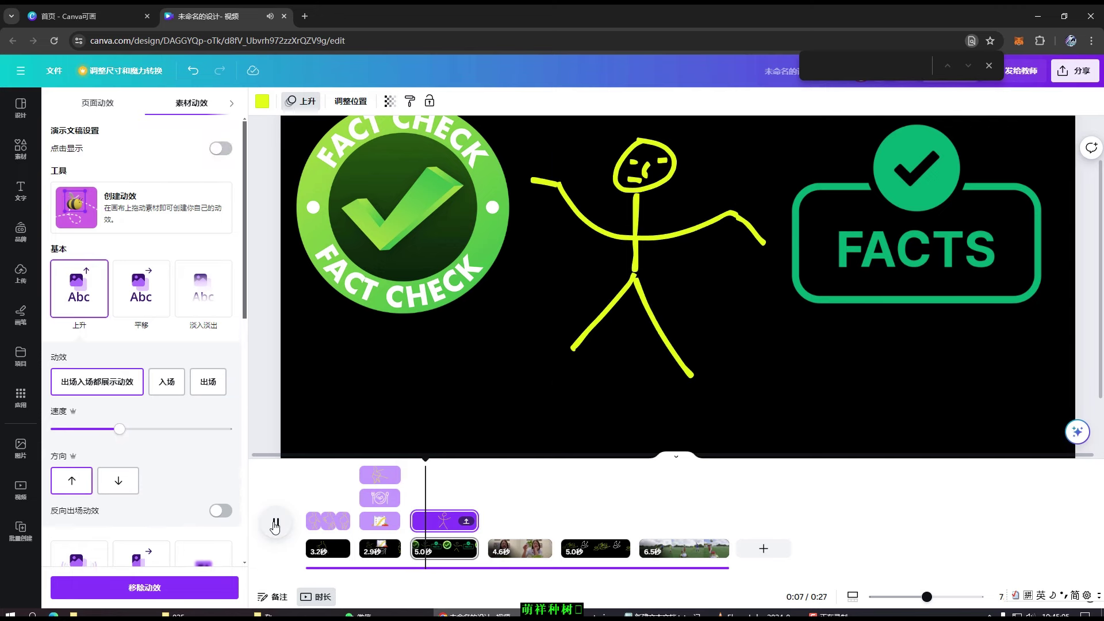
pyautogui.click(276, 523)
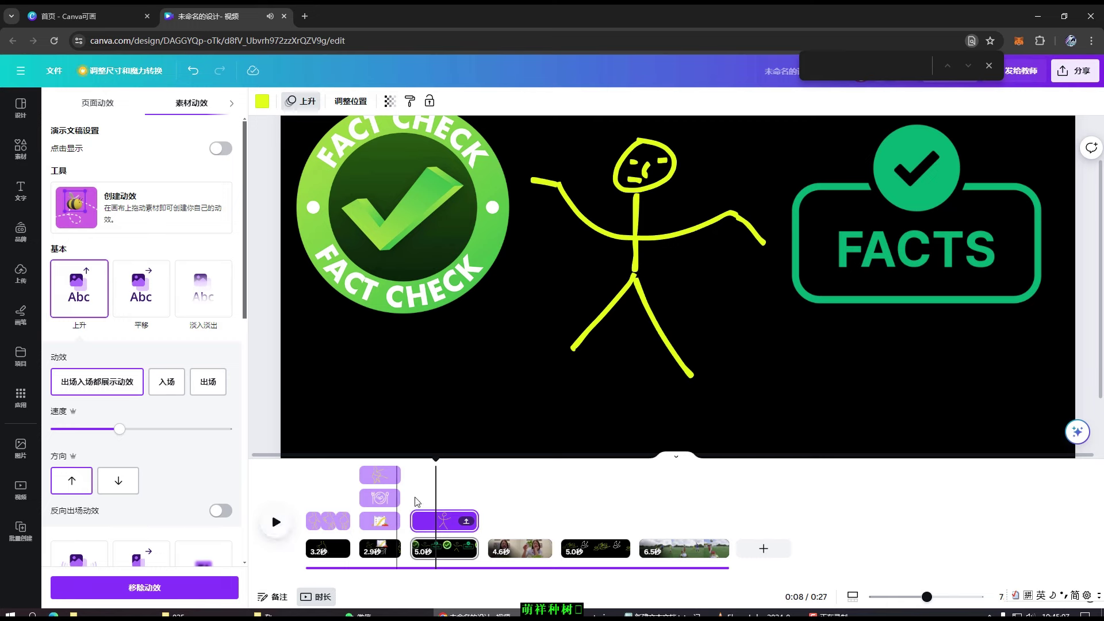
pyautogui.moveTo(431, 469)
pyautogui.mouseDown()
pyautogui.moveTo(417, 469)
pyautogui.moveTo(425, 469)
pyautogui.mouseUp()
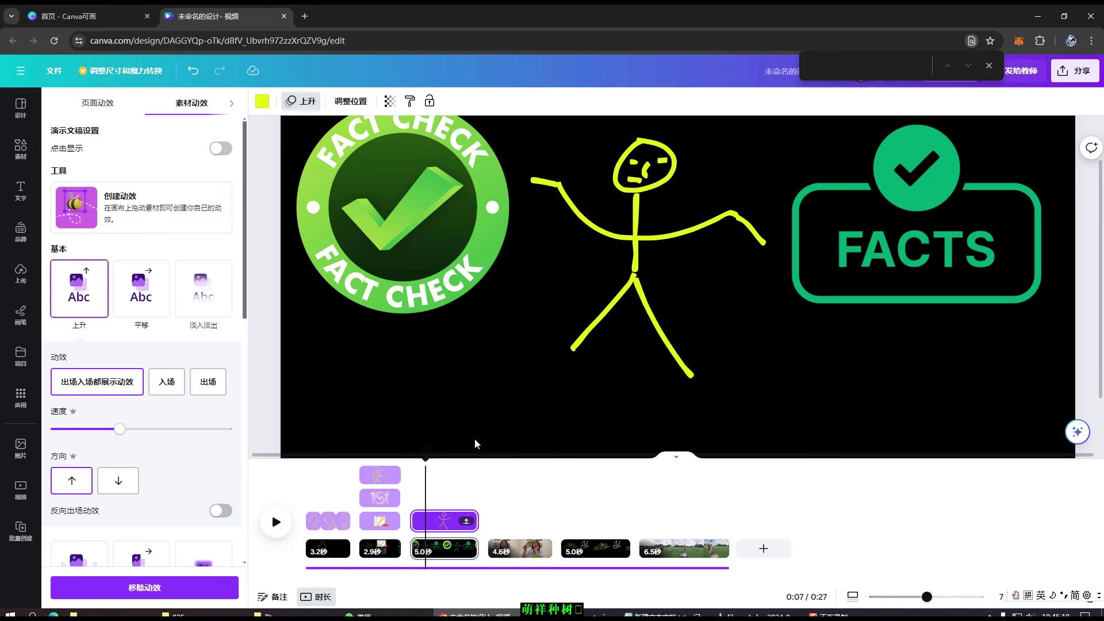
# Group the third page's stick figure together with its hands, apply the Rise animation at slightly reduced speed, and preview it
pyautogui.click(549, 347)
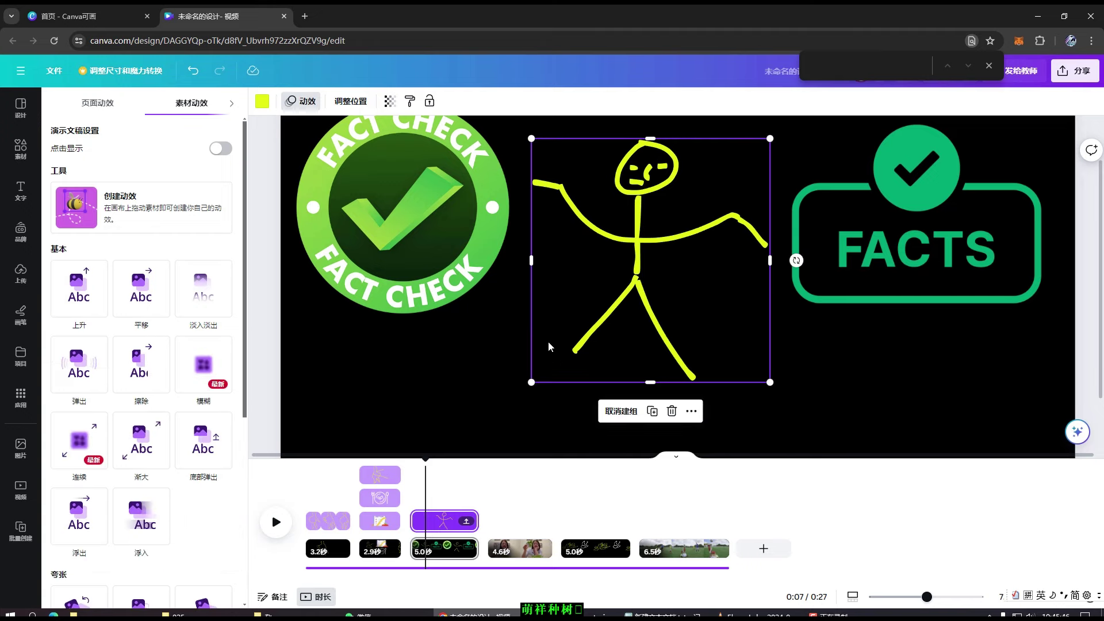
pyautogui.click(79, 291)
pyautogui.moveTo(137, 428); pyautogui.dragTo(121, 428)
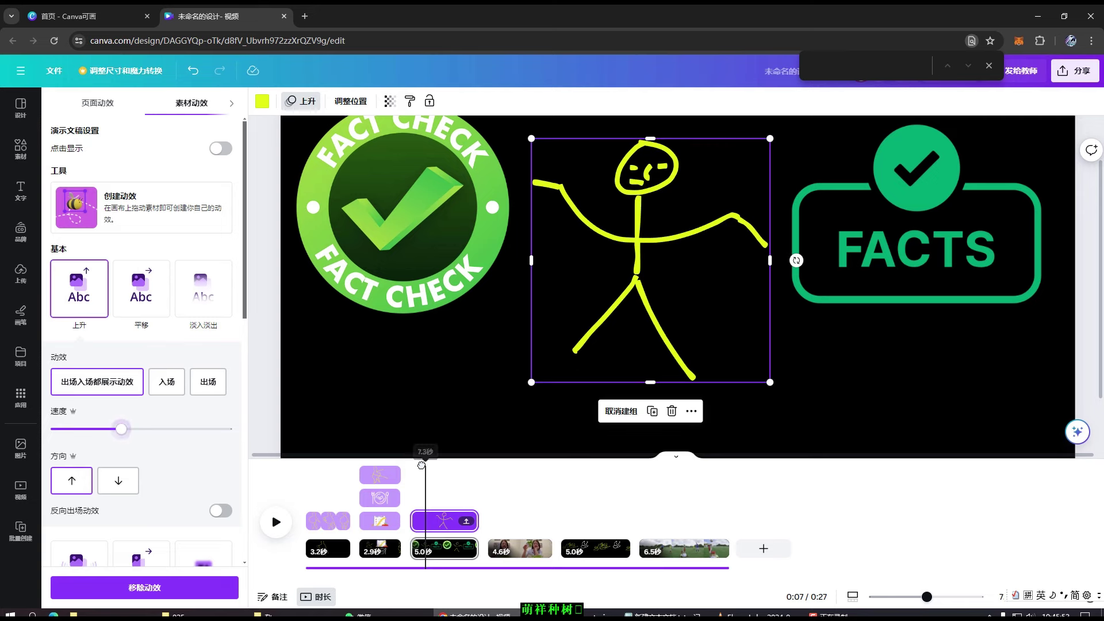
pyautogui.click(272, 530)
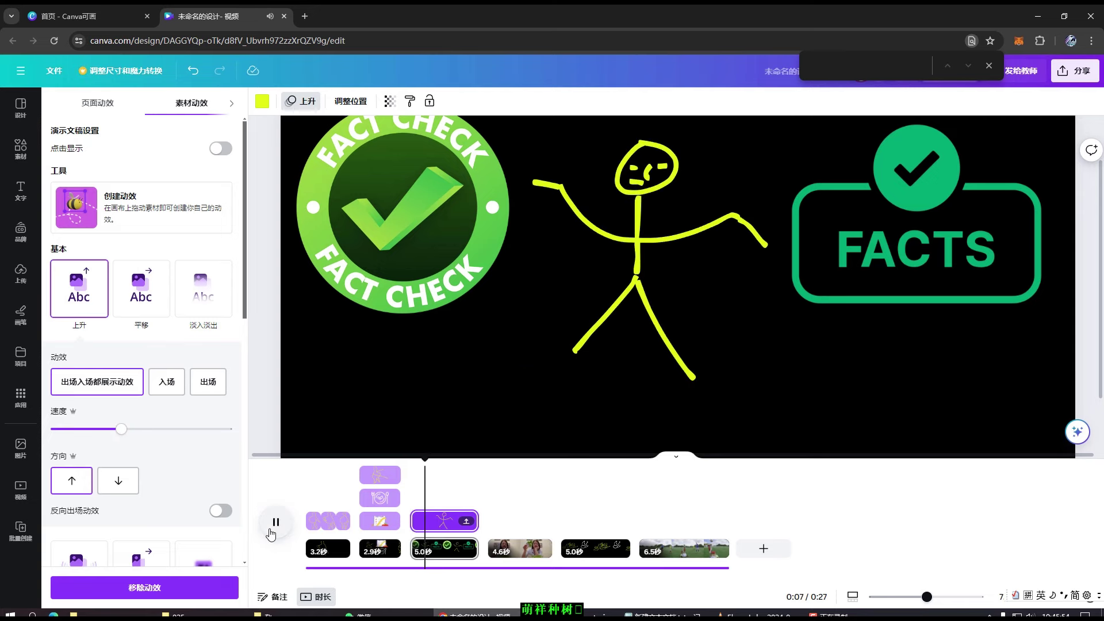
pyautogui.click(273, 530)
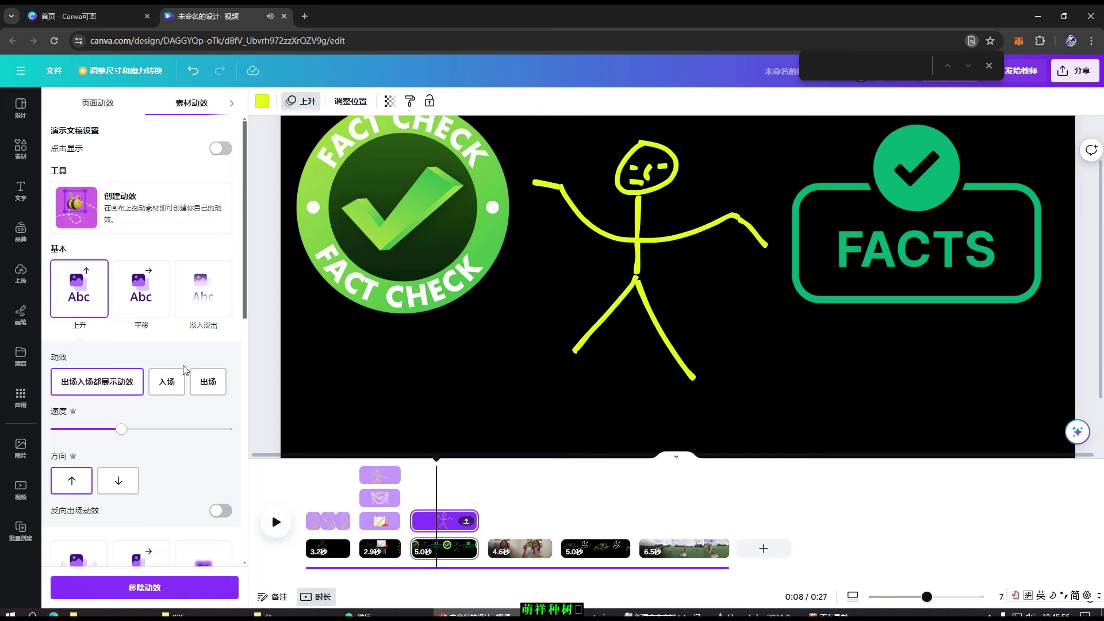
# Slow the third page figure's Rise animation further and play the video from the start of that page
pyautogui.moveTo(126, 432); pyautogui.dragTo(93, 432)
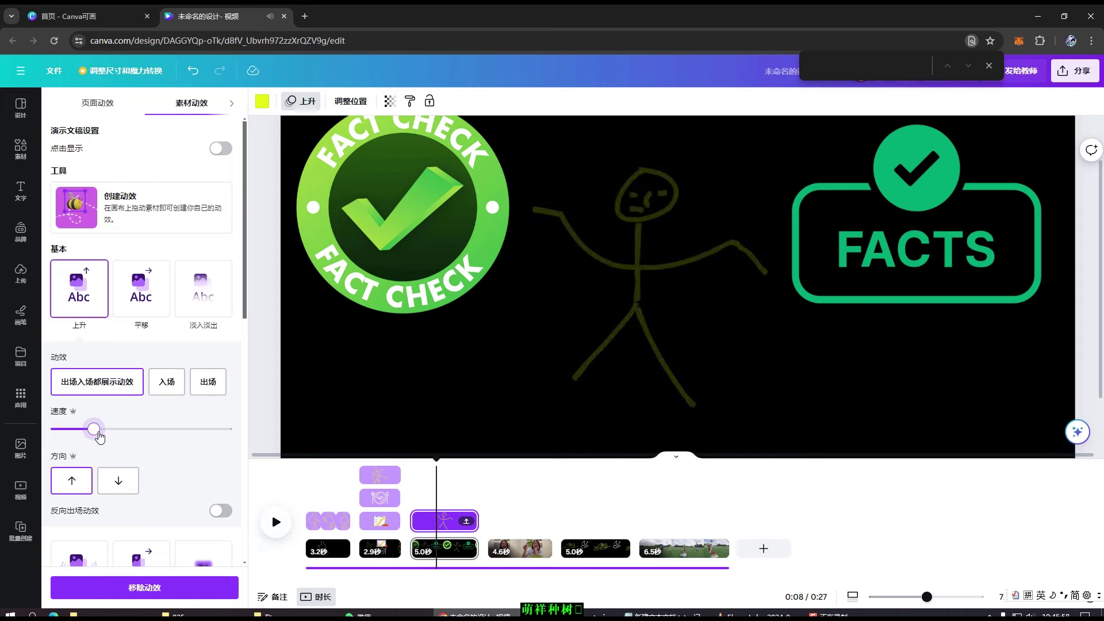
pyautogui.click(411, 484)
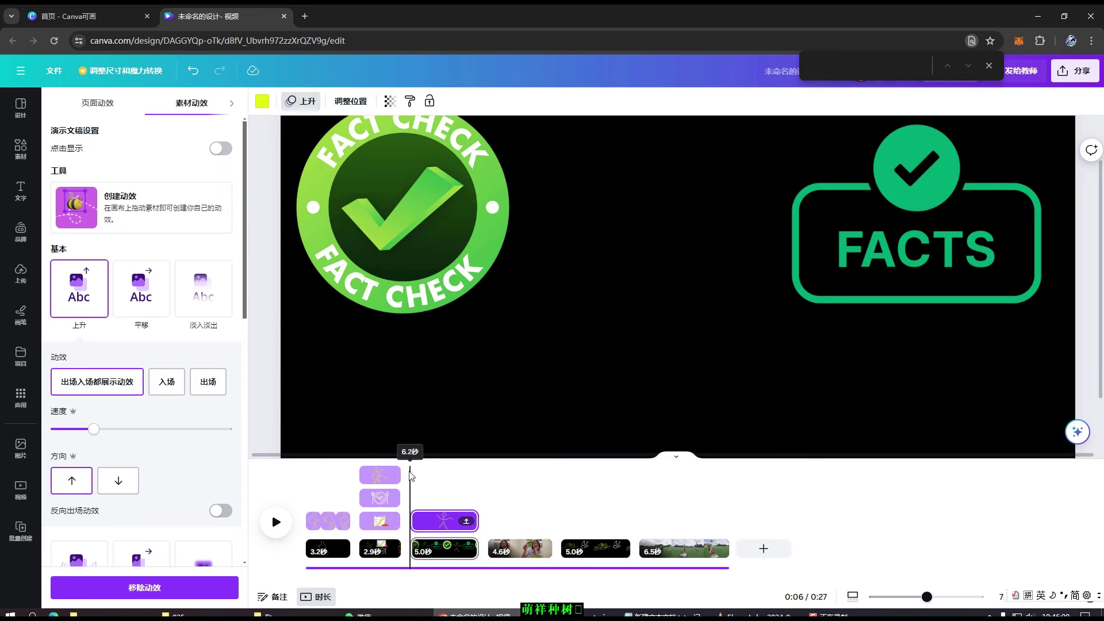
pyautogui.click(277, 522)
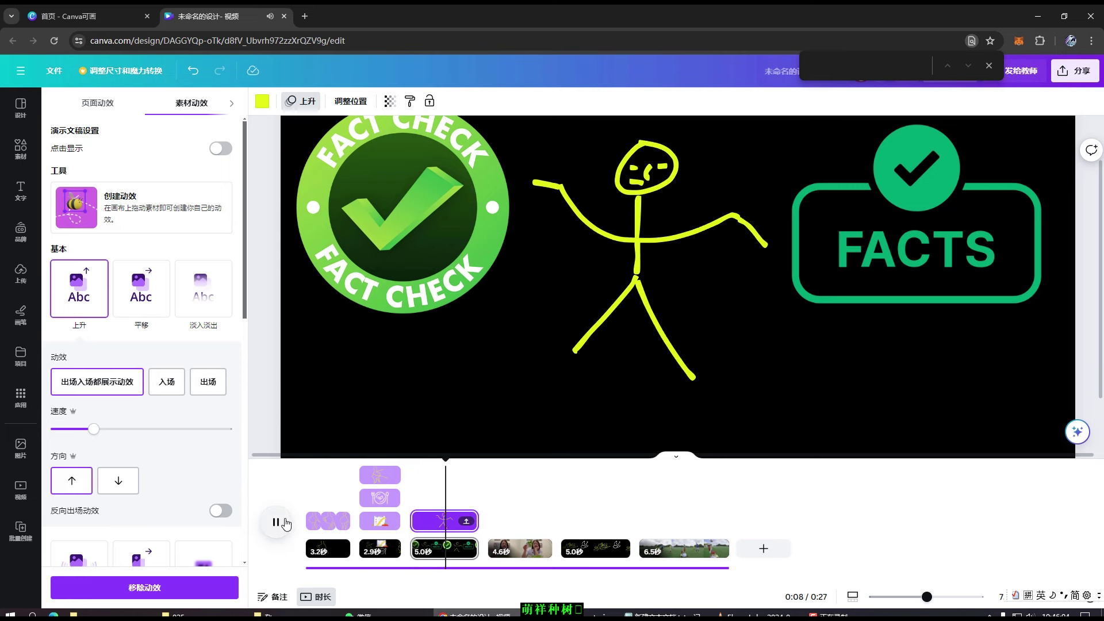
pyautogui.click(279, 526)
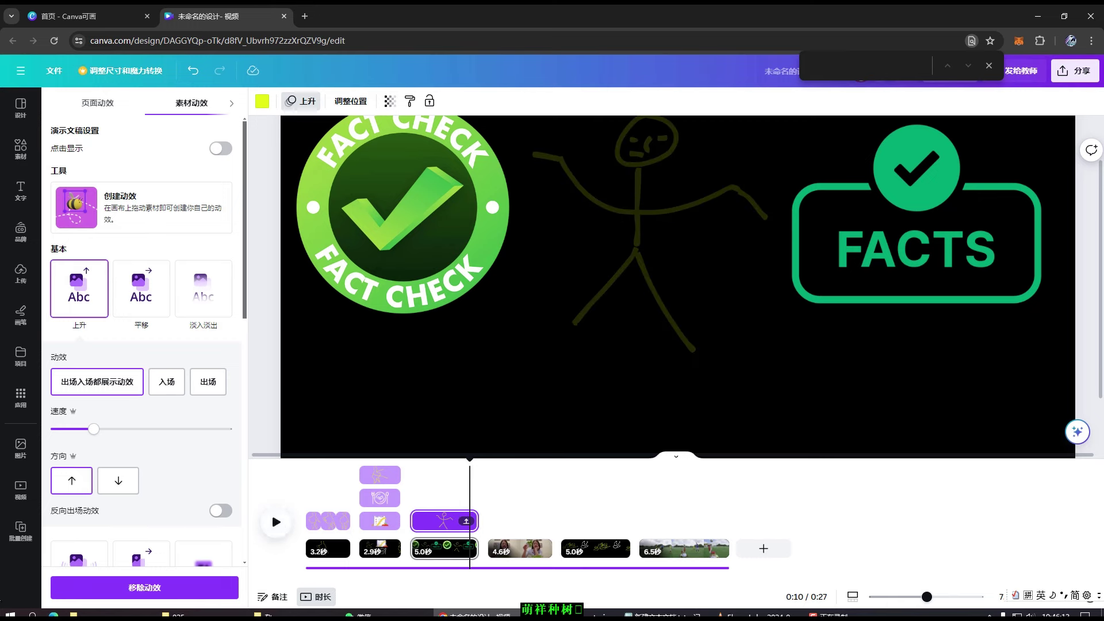
pyautogui.click(277, 524)
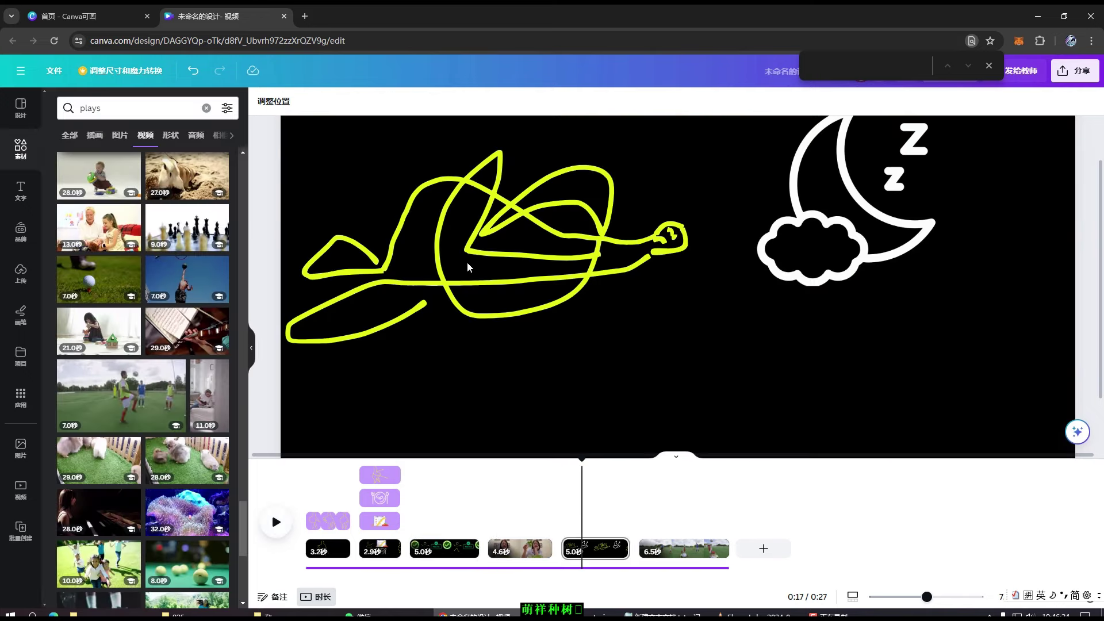
# Ungroup the fifth page's lying yellow figure from the sleeping-moon illustration and group only the figure's strokes
pyautogui.click(520, 279)
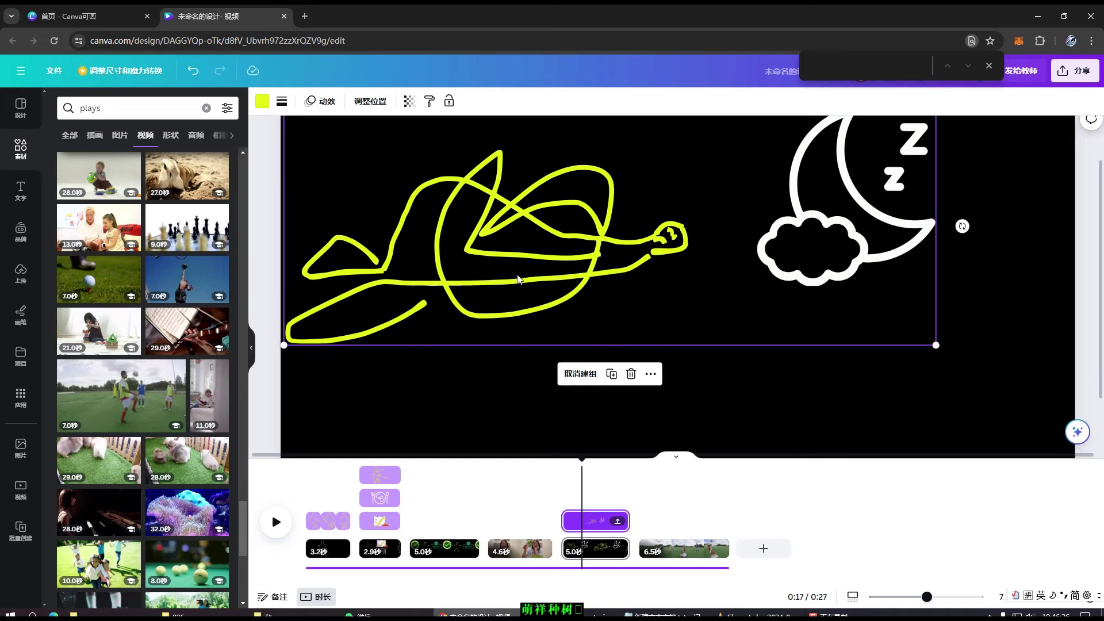
pyautogui.click(607, 268)
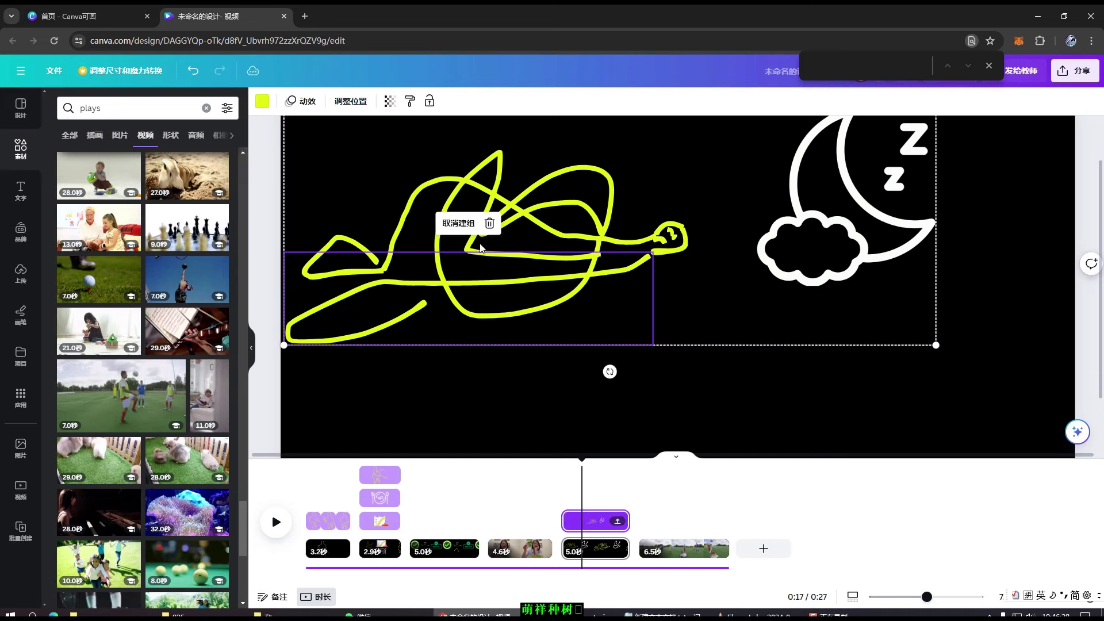
pyautogui.click(458, 224)
pyautogui.click(670, 330)
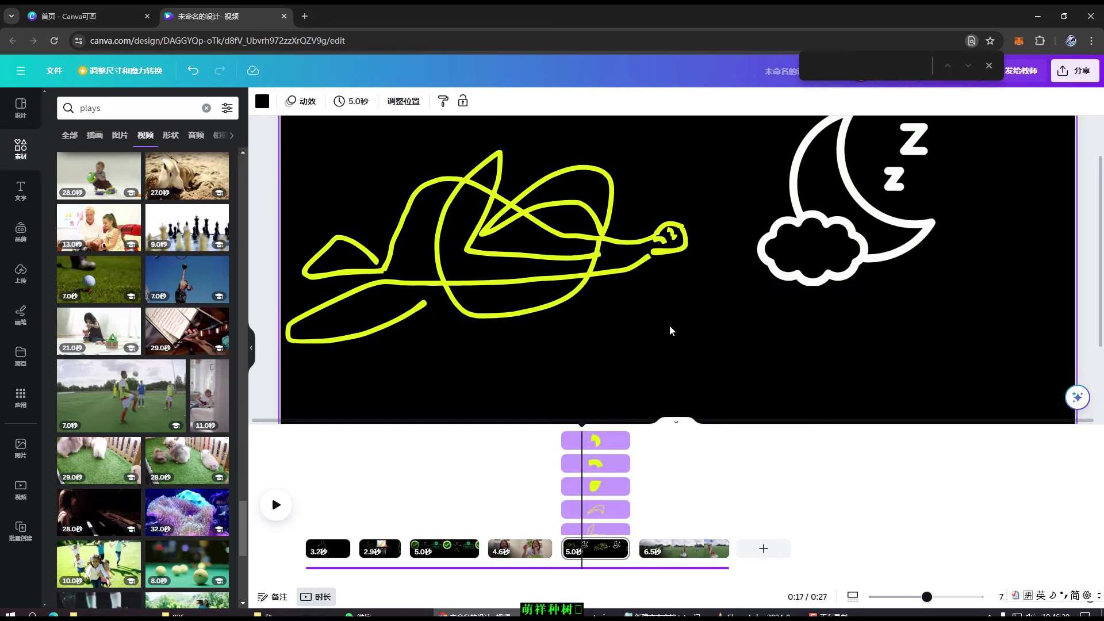
pyautogui.moveTo(303, 157)
pyautogui.mouseDown()
pyautogui.moveTo(408, 322)
pyautogui.moveTo(692, 334)
pyautogui.mouseUp()
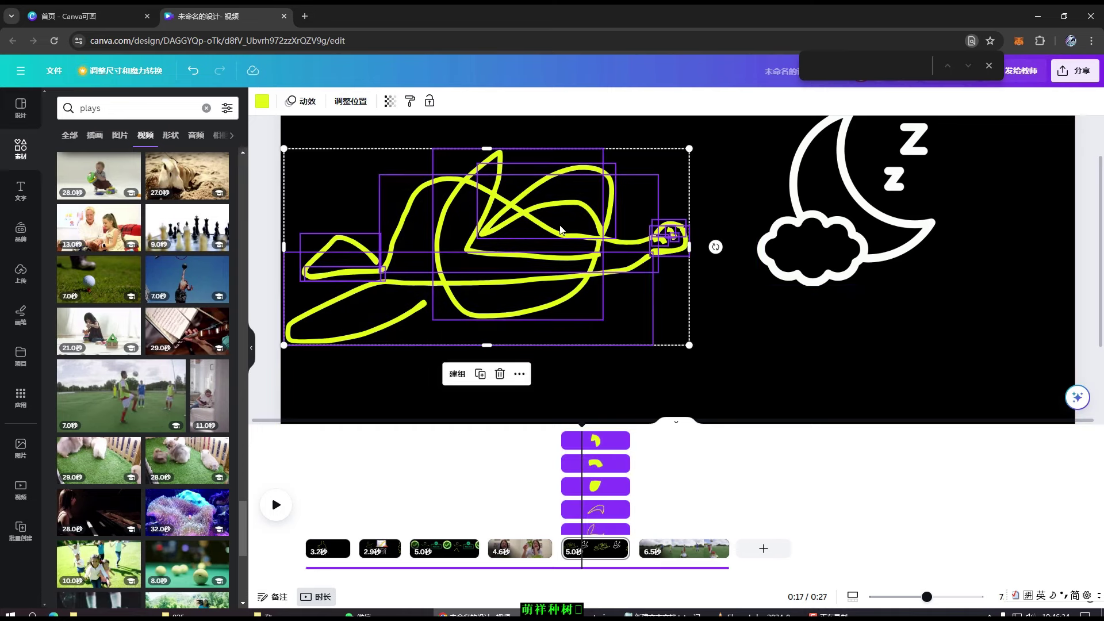
pyautogui.click(458, 375)
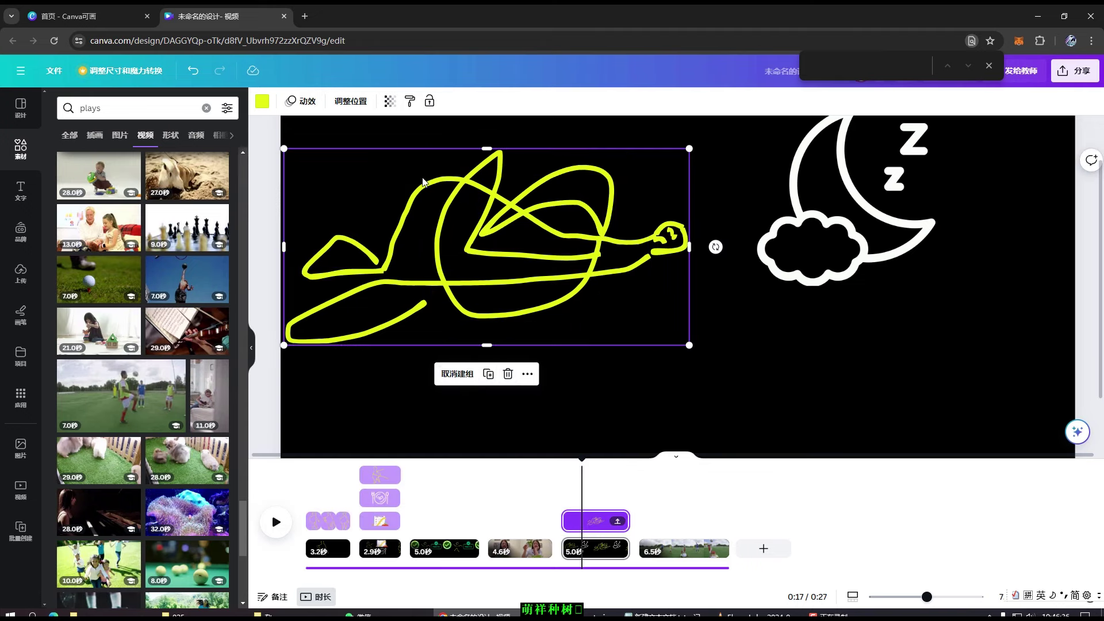
# Apply the rightward Pan animation to the fifth page's lying figure, reduce its speed, and scrub through the page to check it
pyautogui.click(309, 104)
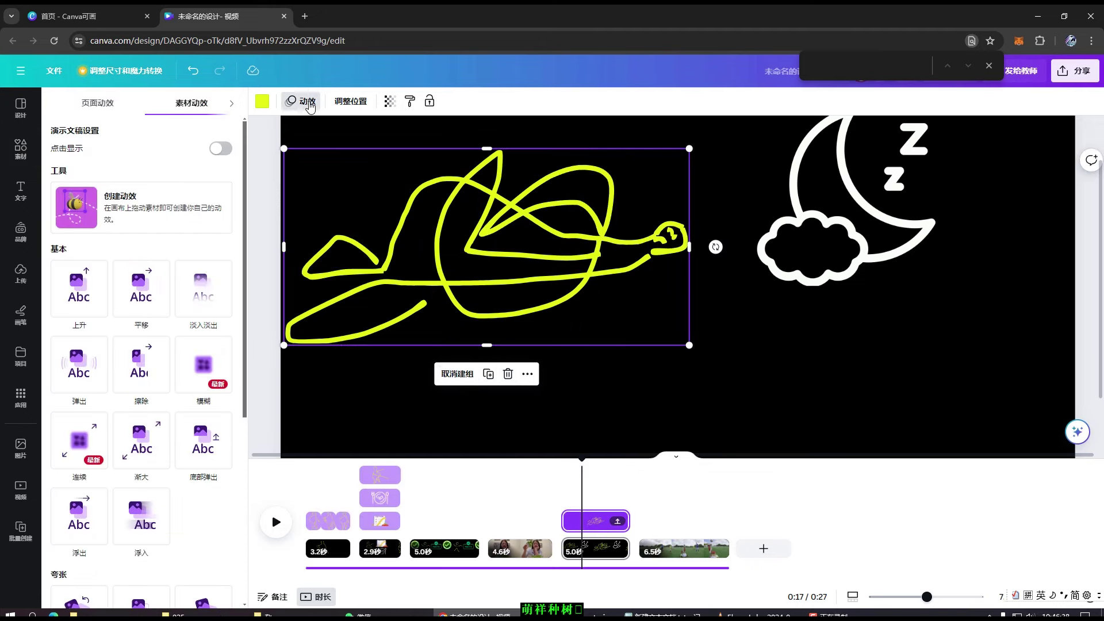
pyautogui.click(138, 285)
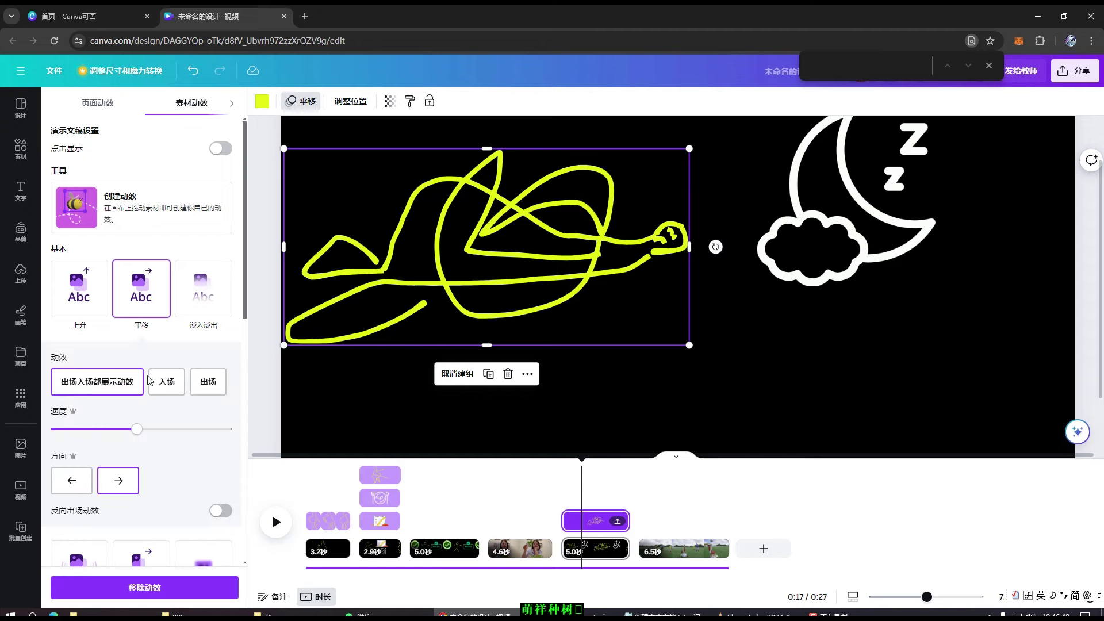
pyautogui.moveTo(137, 429); pyautogui.dragTo(100, 429)
pyautogui.click(565, 468)
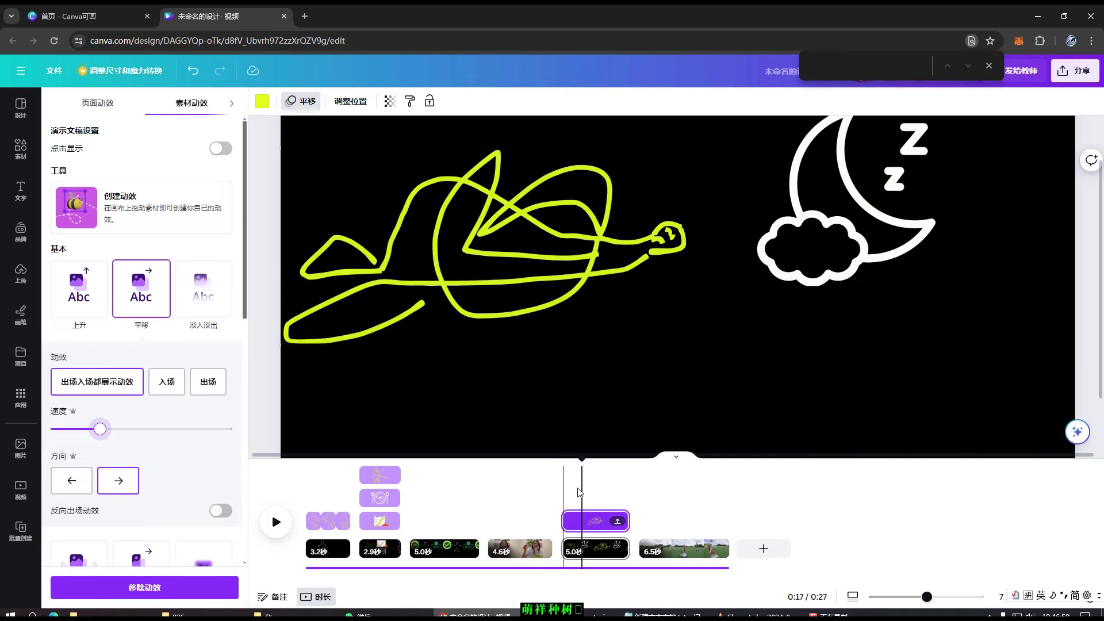
pyautogui.moveTo(565, 469)
pyautogui.mouseDown()
pyautogui.moveTo(365, 468)
pyautogui.moveTo(587, 469)
pyautogui.moveTo(666, 487)
pyautogui.moveTo(596, 489)
pyautogui.mouseUp()
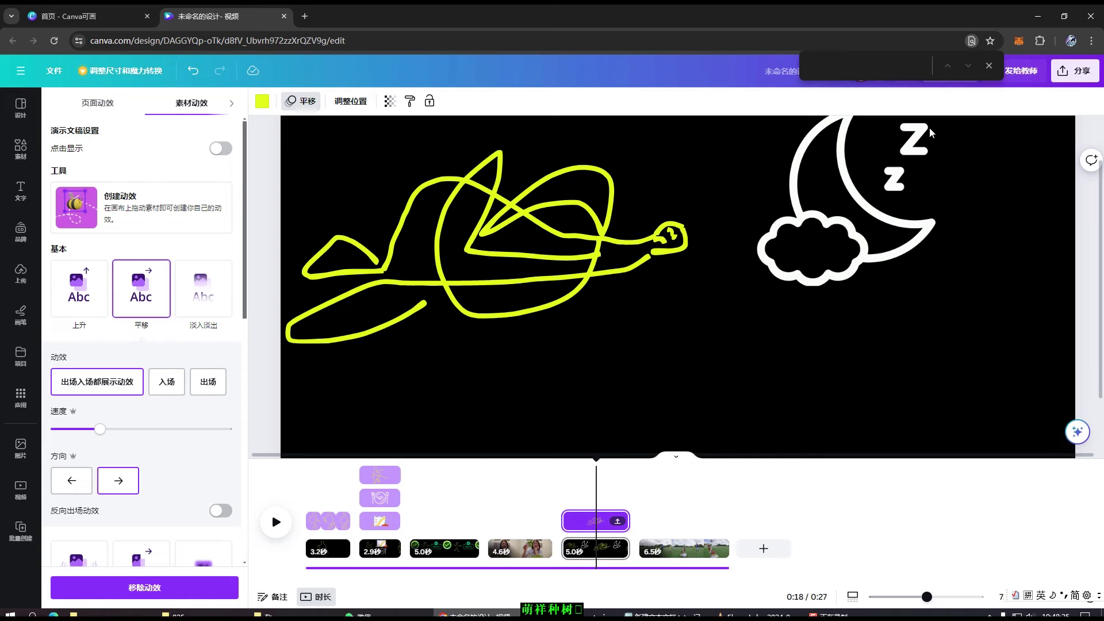
# Download the finished design as an MP4 video and save it in the 025 folder
pyautogui.click(989, 65)
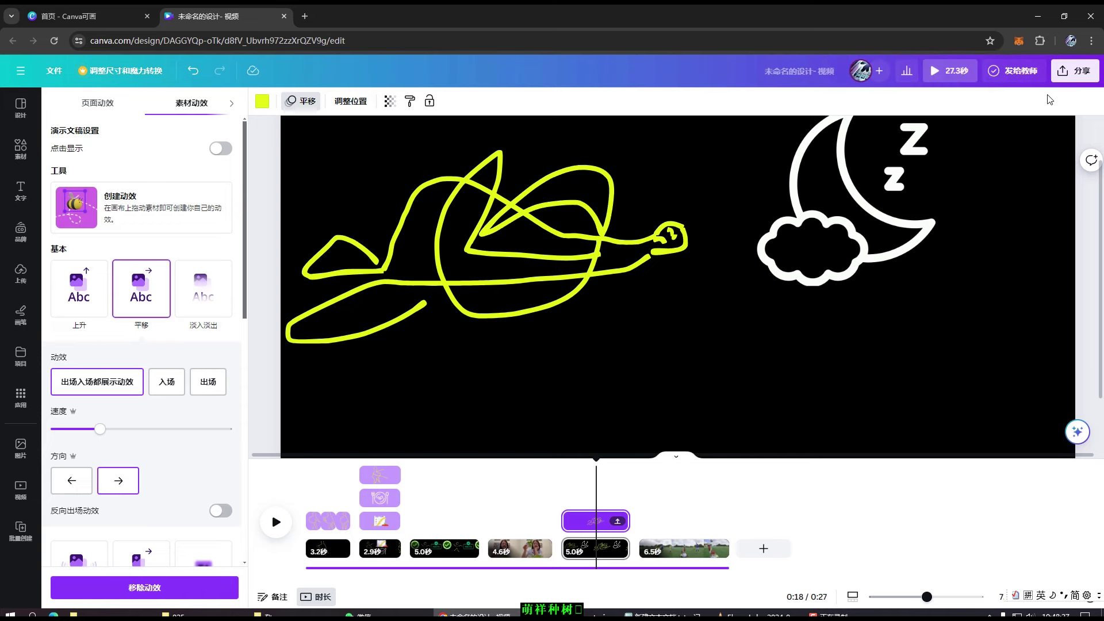
pyautogui.click(1077, 75)
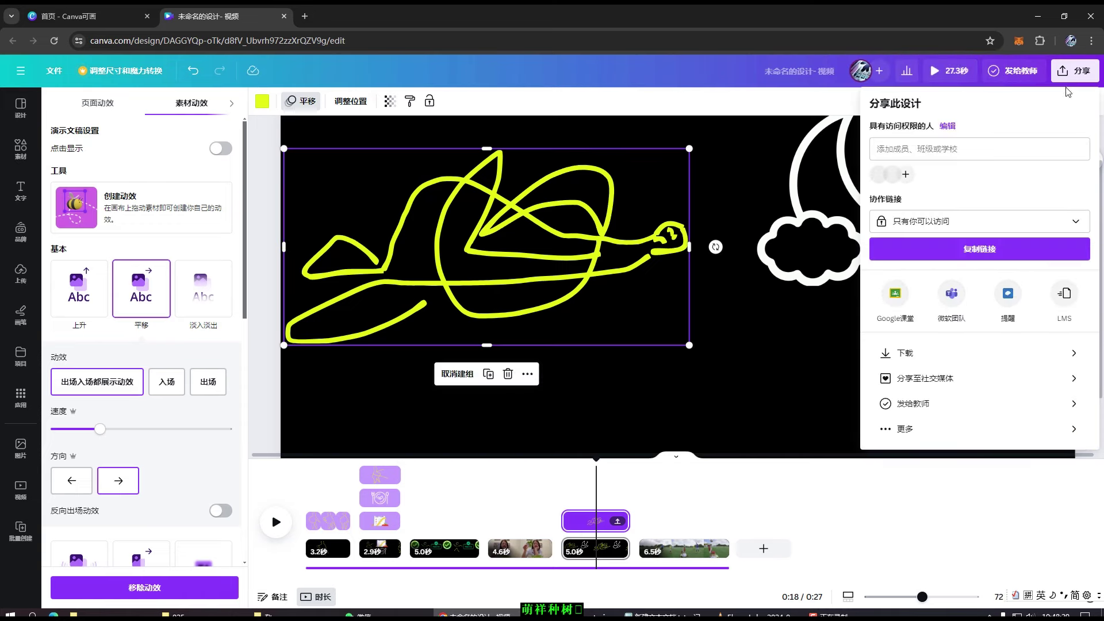
pyautogui.click(970, 359)
pyautogui.click(978, 350)
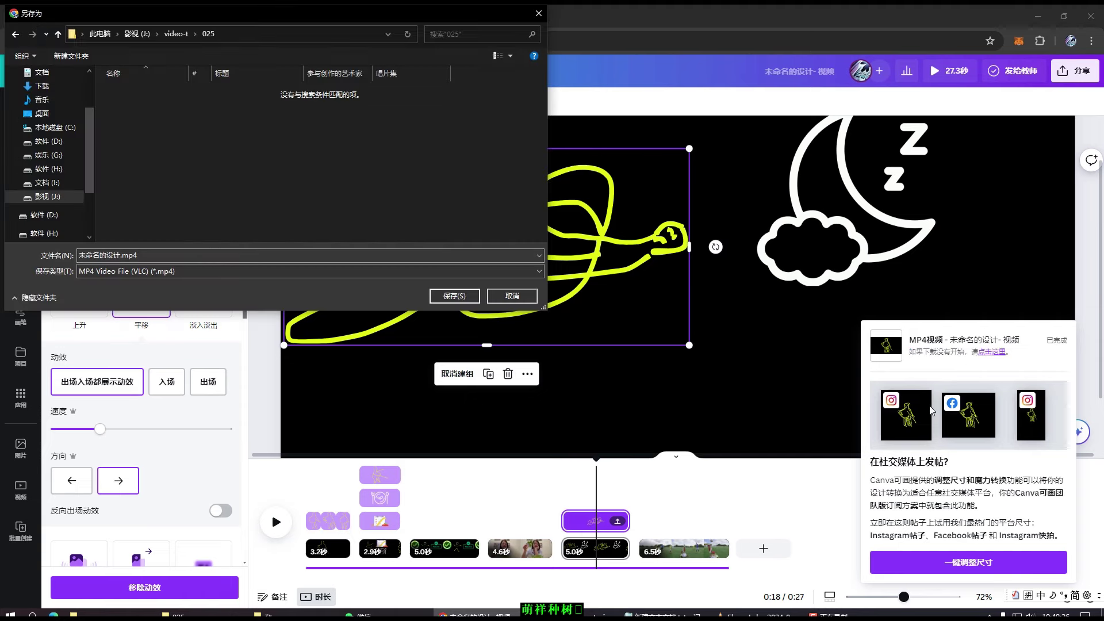
pyautogui.click(454, 296)
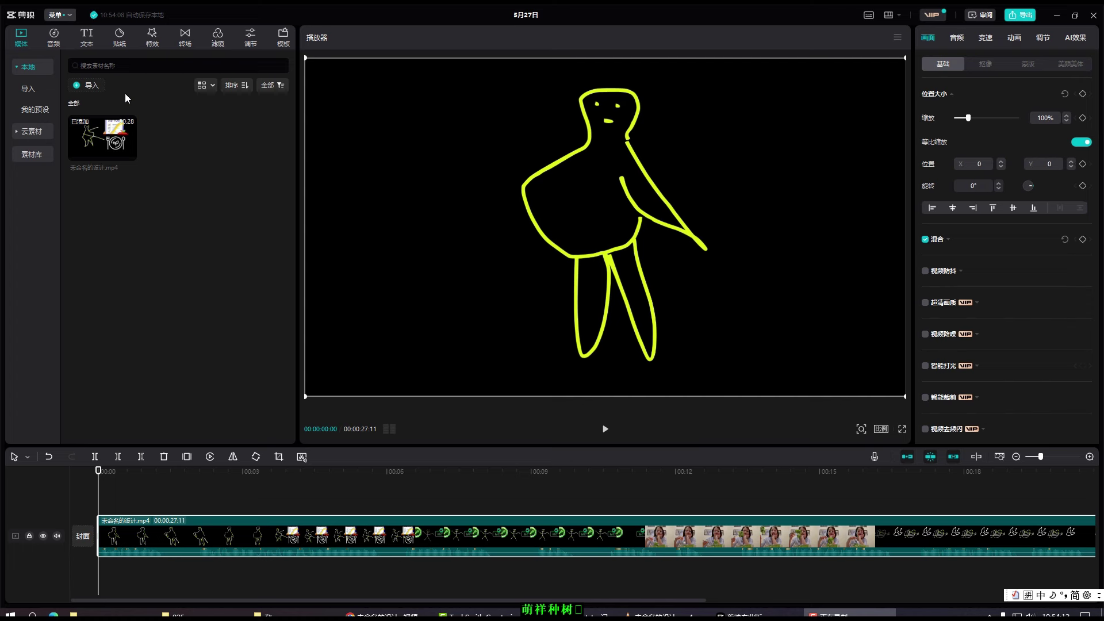
# Switch to Jianying (剪映) and generate automatic captions from the imported video's voice-over
pyautogui.click(86, 37)
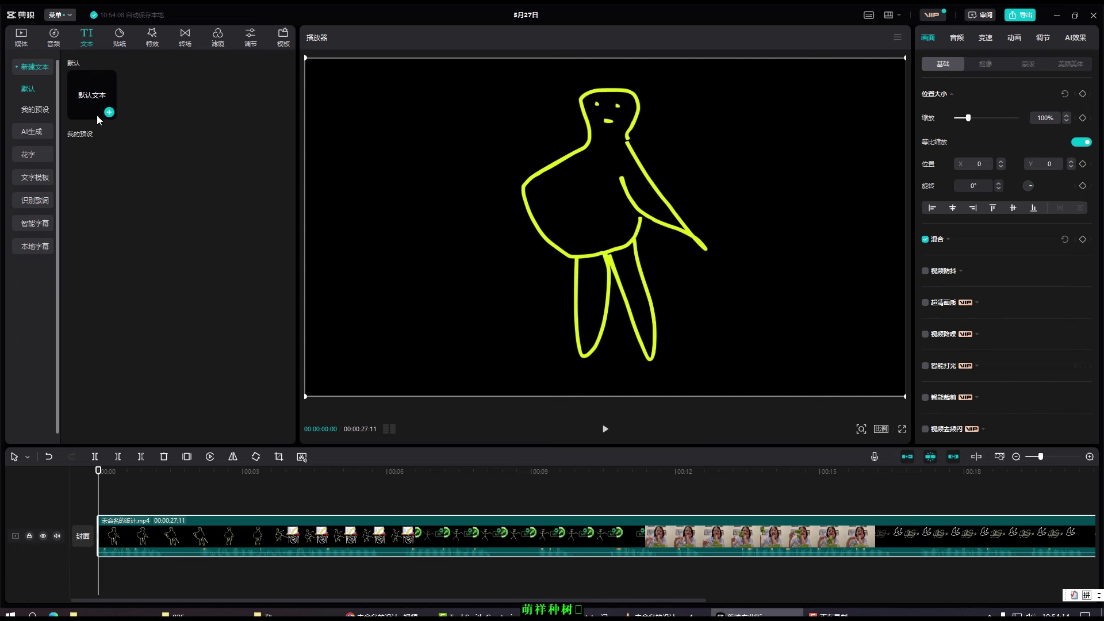
pyautogui.click(39, 223)
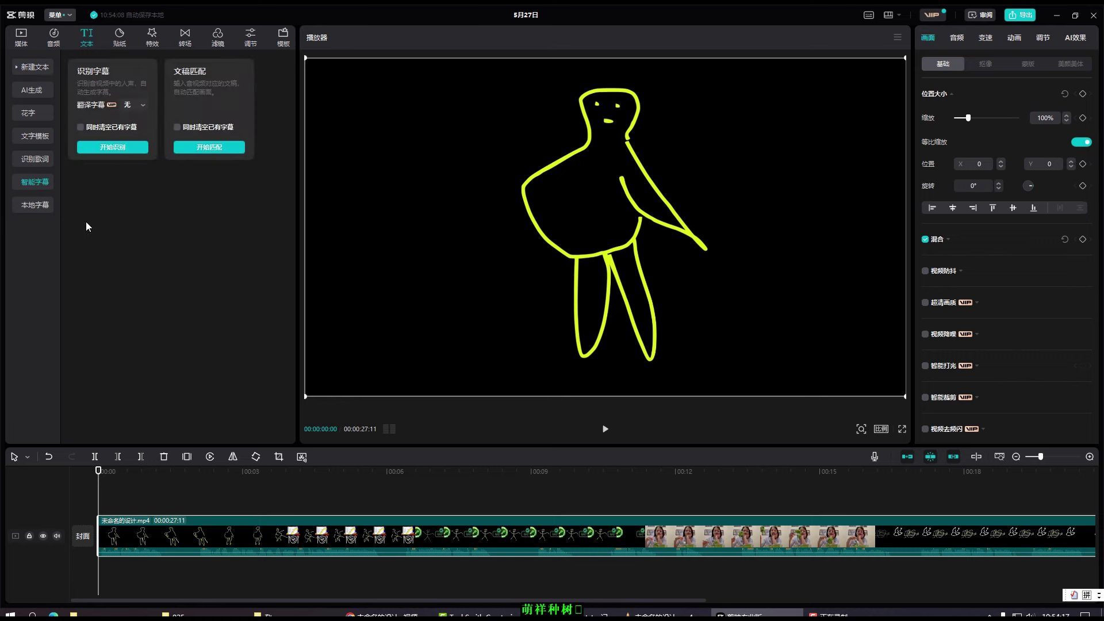
pyautogui.click(116, 148)
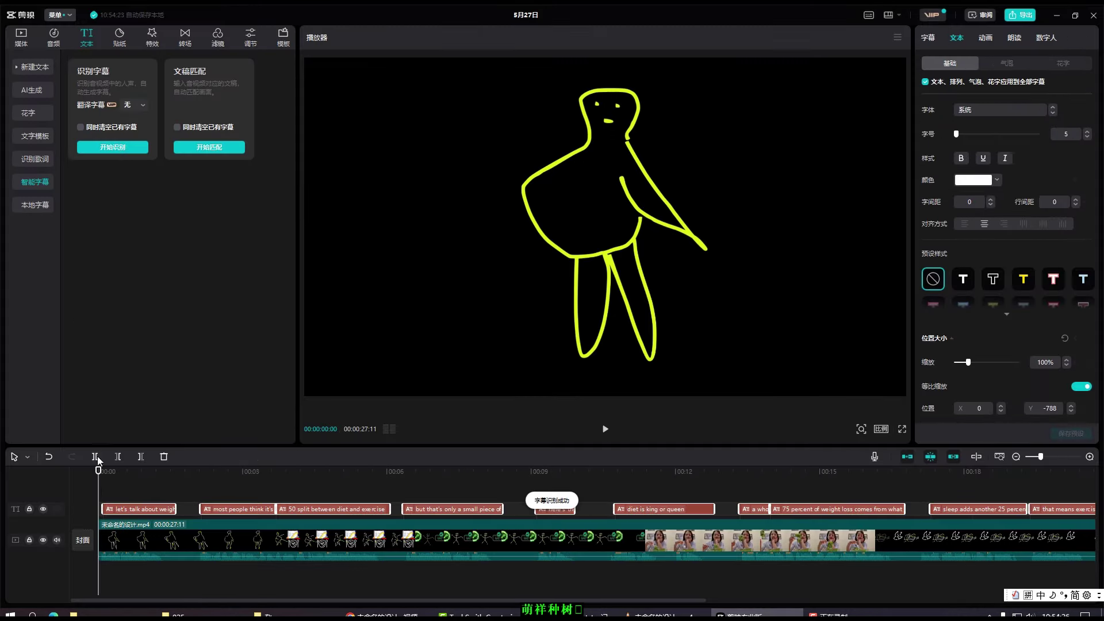
# Add an orange F4A80A outline with thickness 13 to all captions
pyautogui.moveTo(98, 471); pyautogui.dragTo(119, 472)
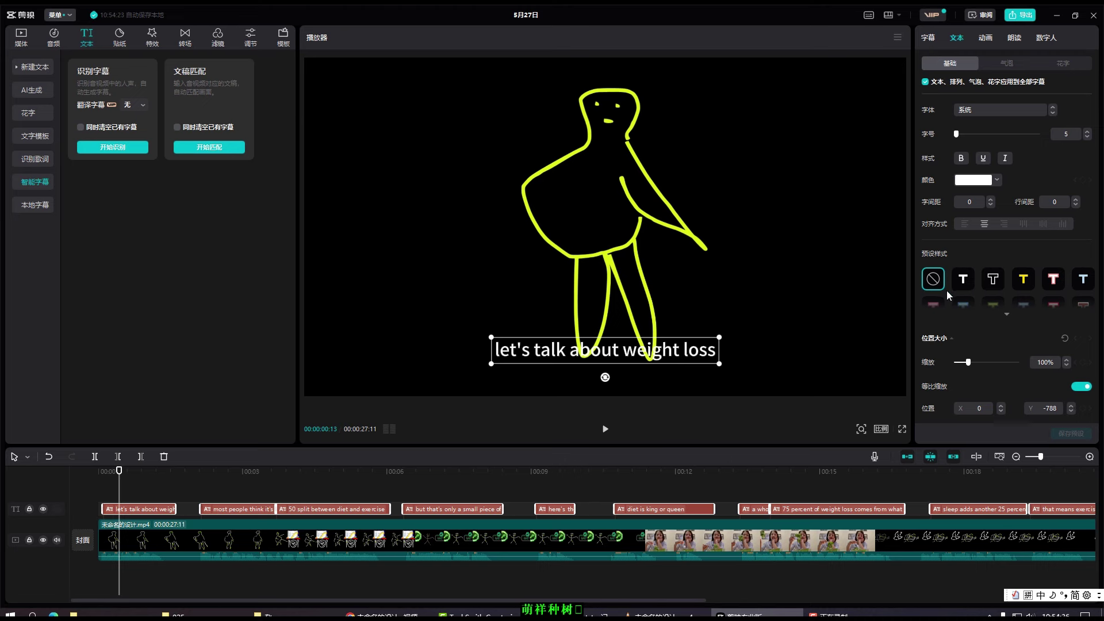
pyautogui.scroll(-5, 957, 344)
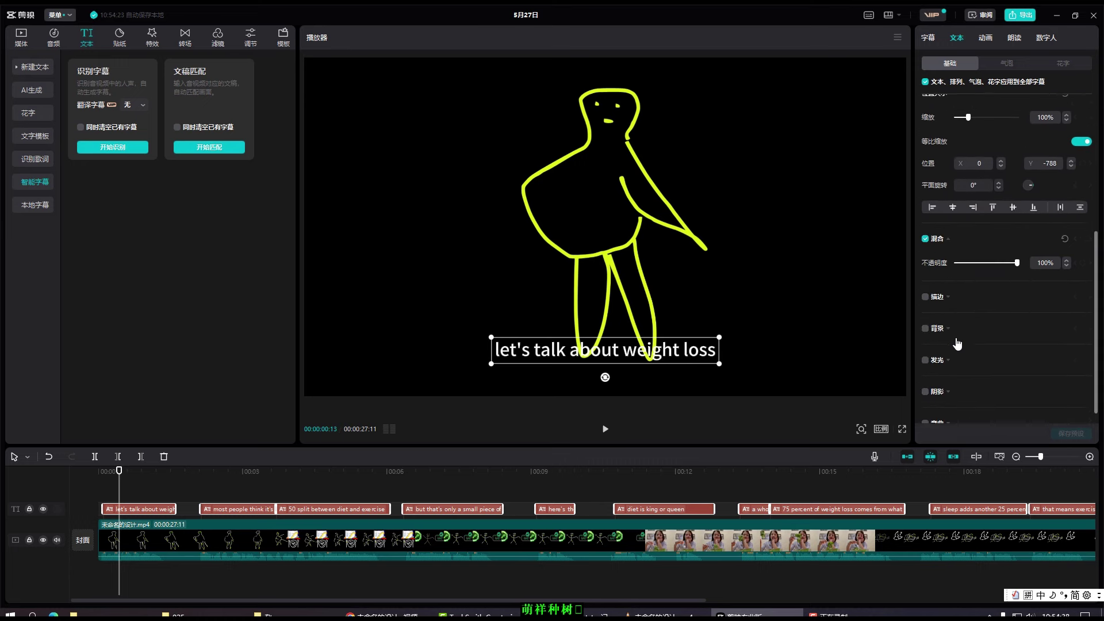
pyautogui.scroll(-1, 957, 344)
pyautogui.click(925, 284)
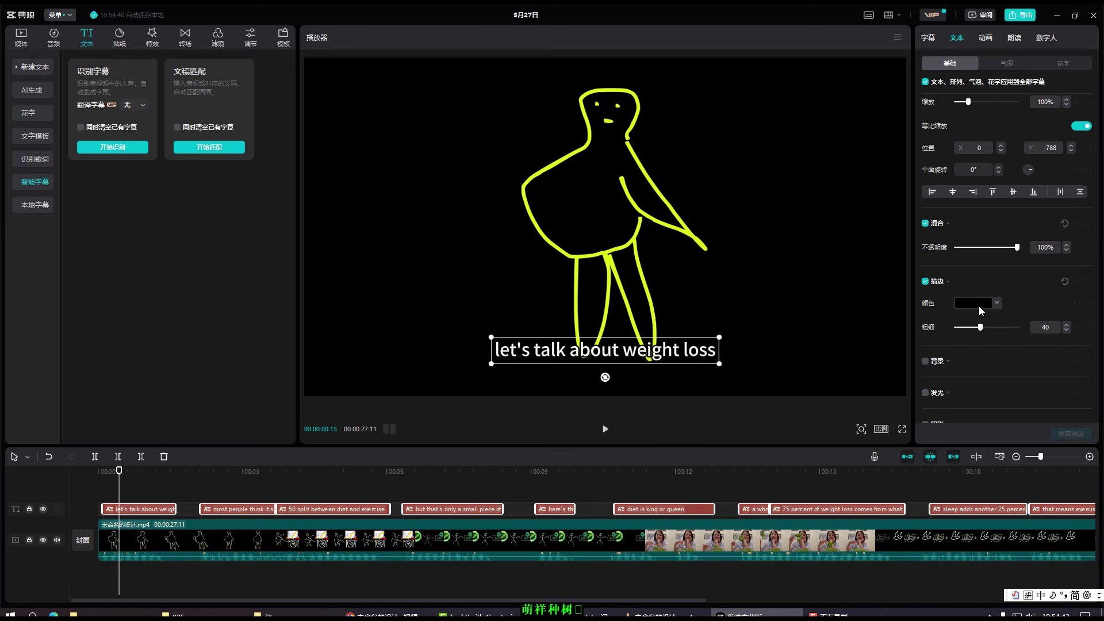
pyautogui.click(997, 303)
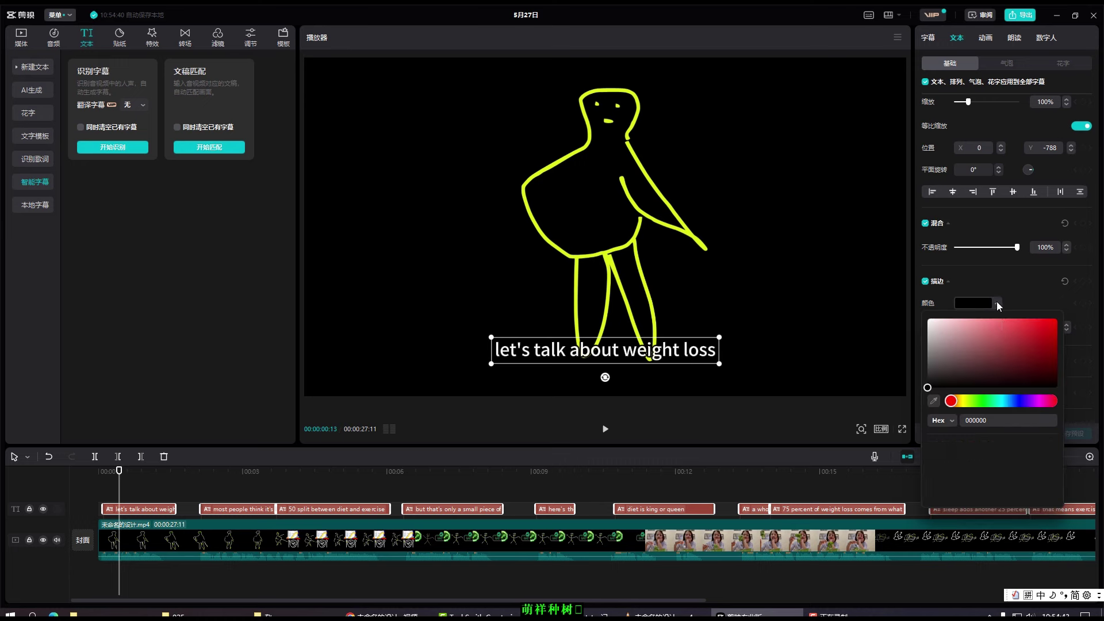
pyautogui.click(963, 401)
pyautogui.moveTo(989, 380); pyautogui.dragTo(1053, 322)
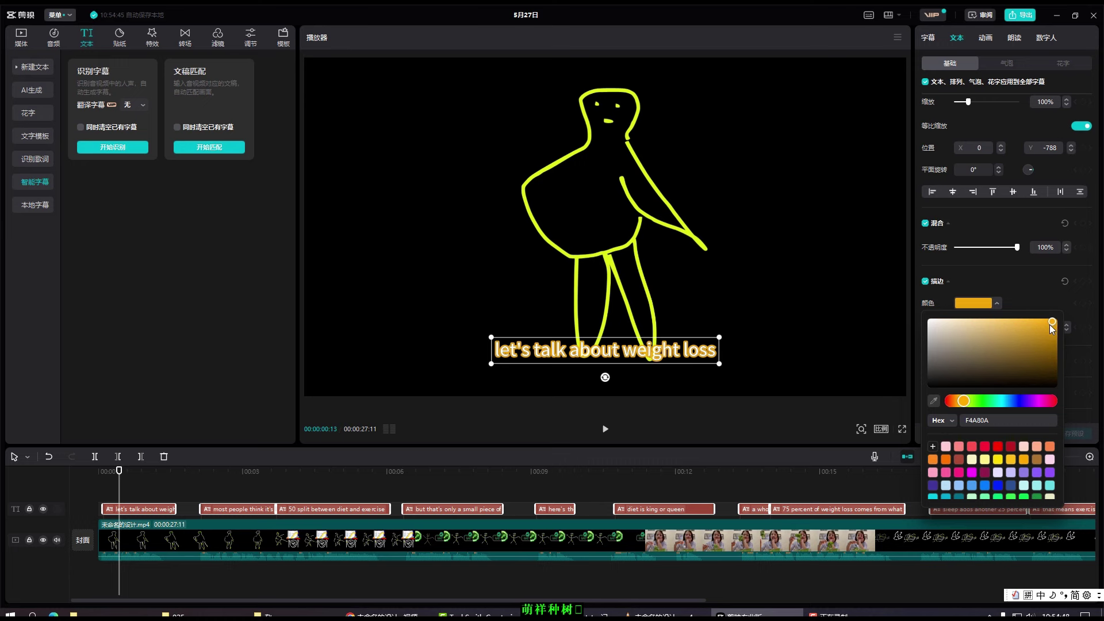
pyautogui.click(1076, 273)
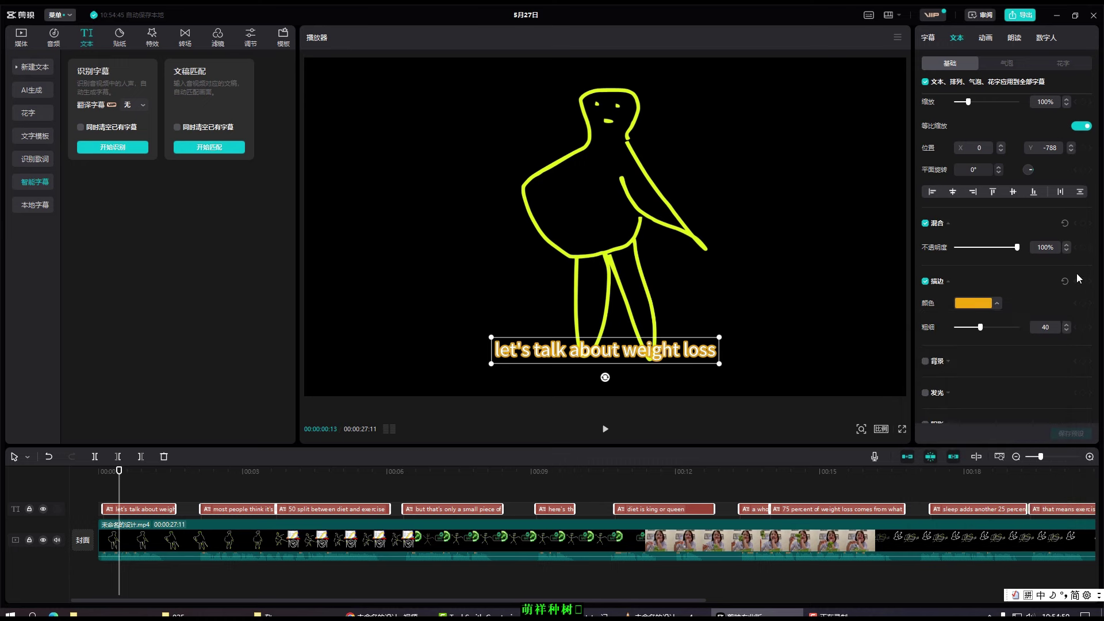
pyautogui.click(965, 326)
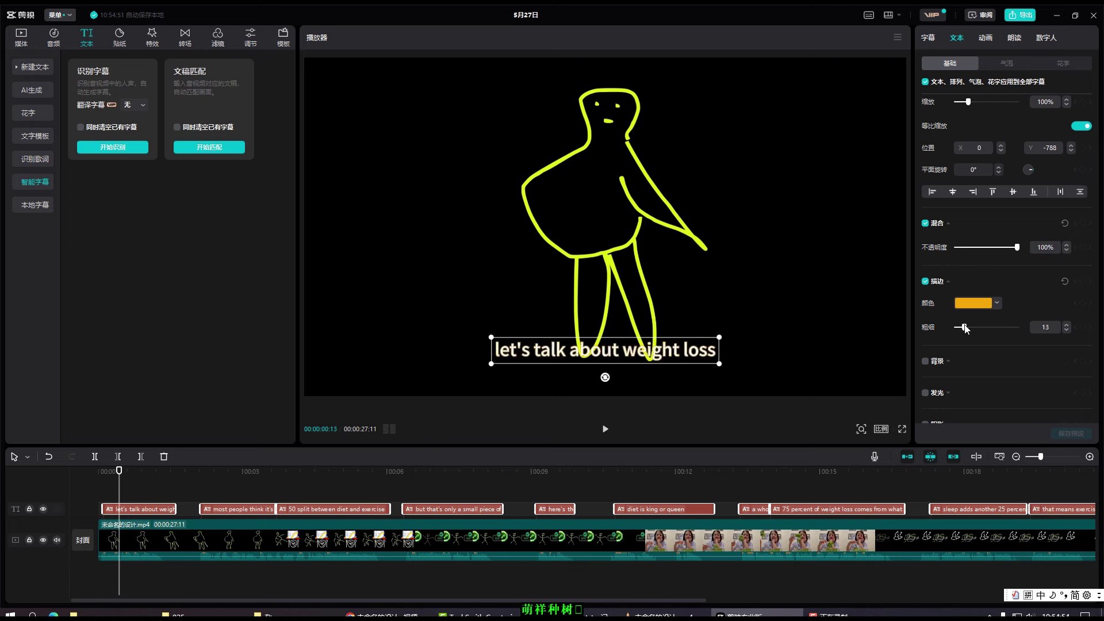
# Apply the red-block typewriter (新年打字机) entrance animation to all captions and preview it from the start of the video
pyautogui.click(986, 39)
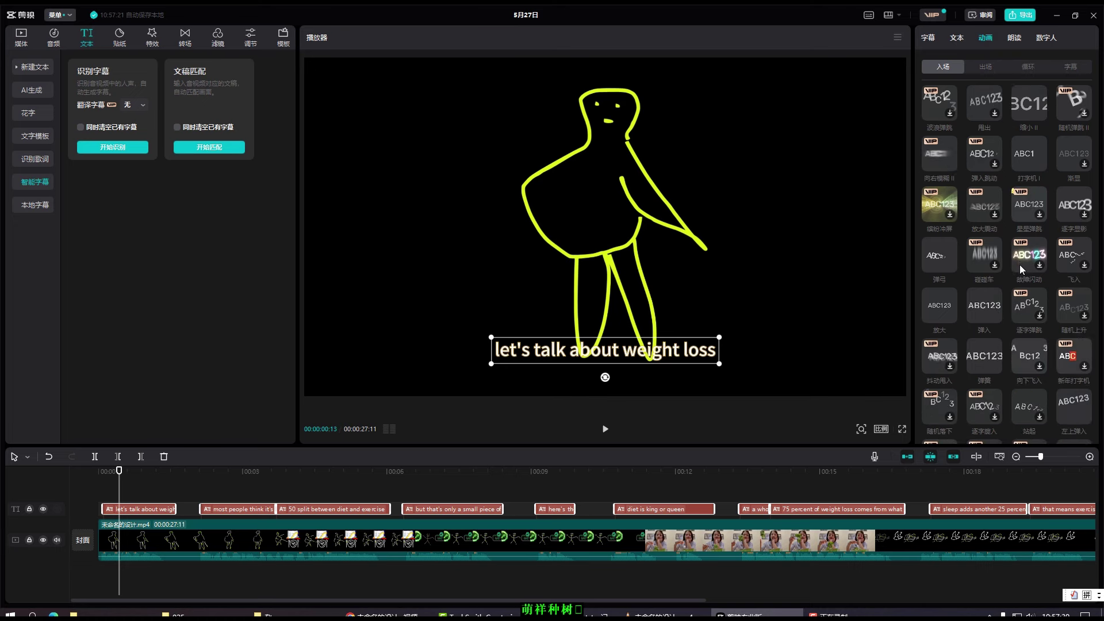
pyautogui.click(1070, 358)
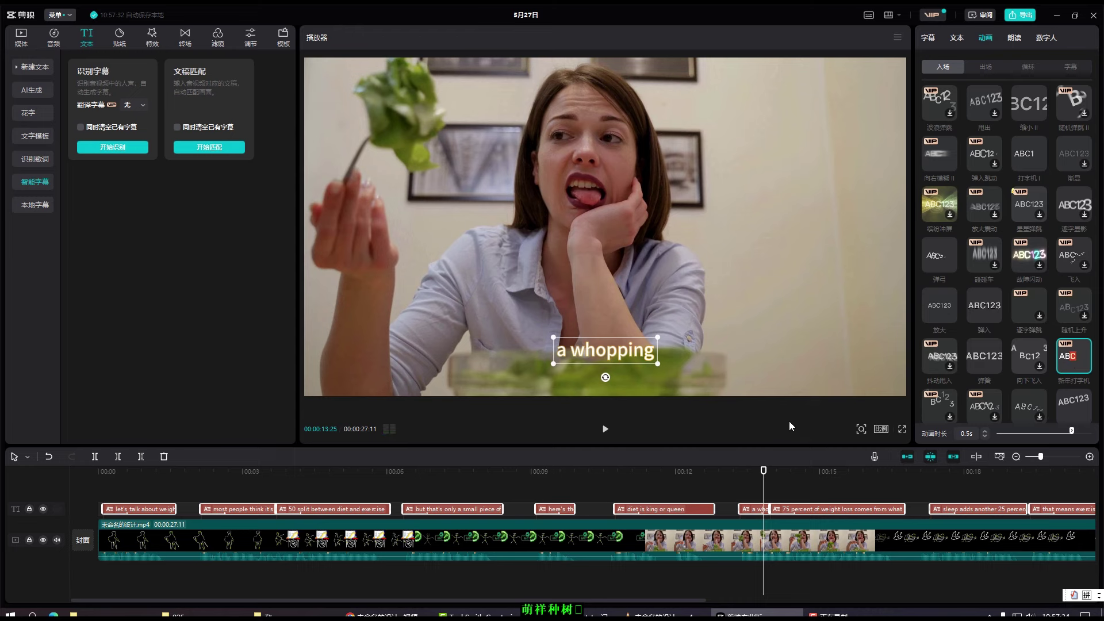
pyautogui.moveTo(764, 471); pyautogui.dragTo(103, 477)
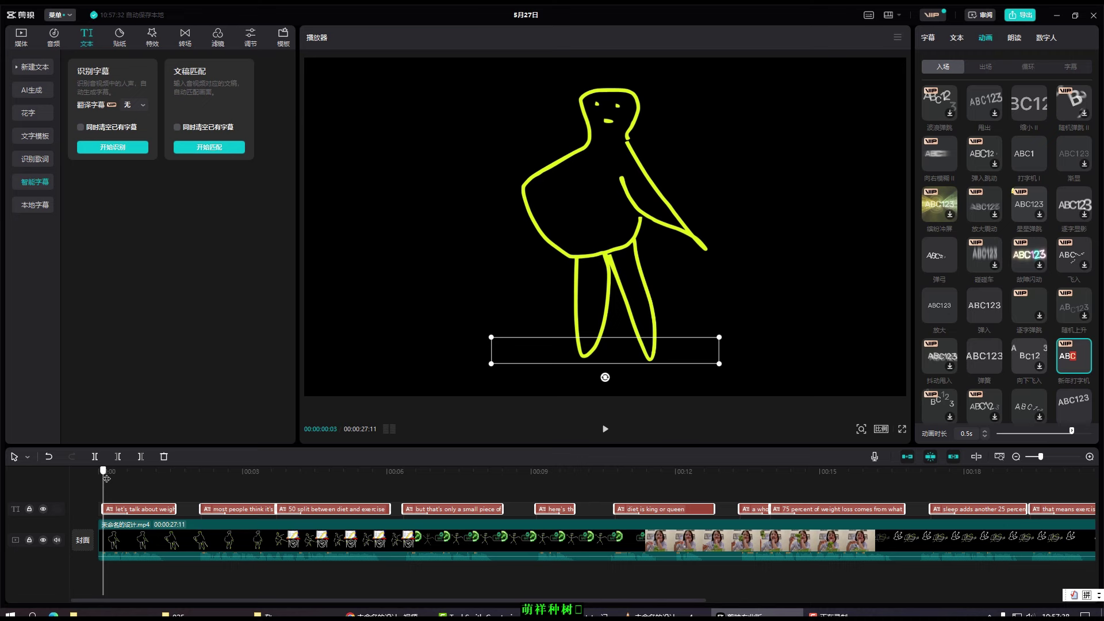
pyautogui.click(605, 431)
pyautogui.click(604, 432)
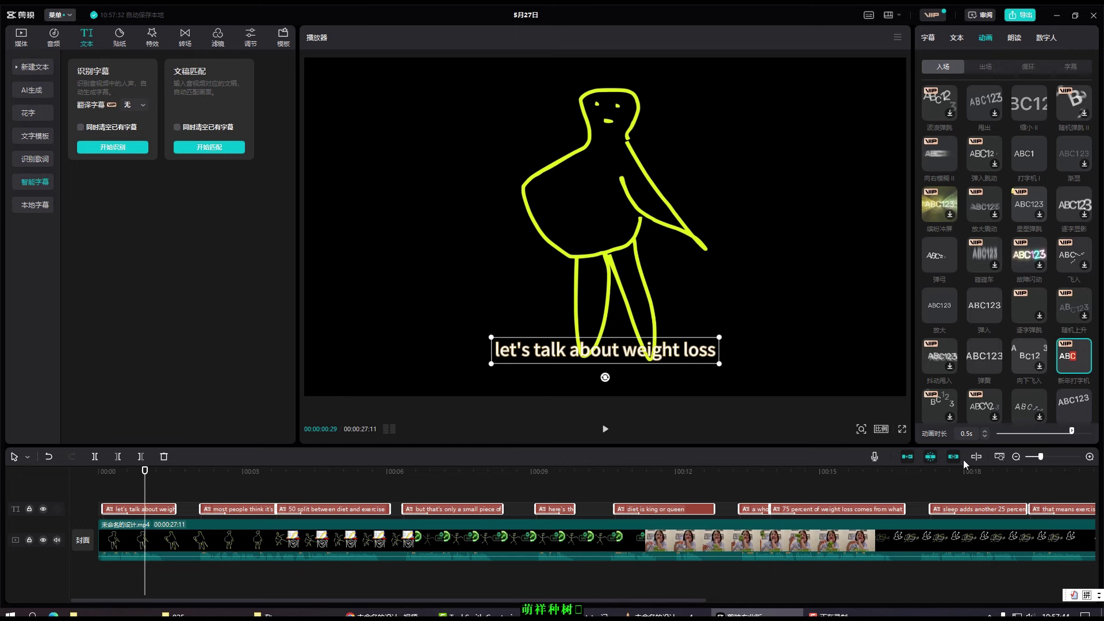
# Set the caption entrance animation's duration to 0.6 s and play the video from the start
pyautogui.moveTo(1072, 430); pyautogui.dragTo(1092, 431)
pyautogui.click(770, 471)
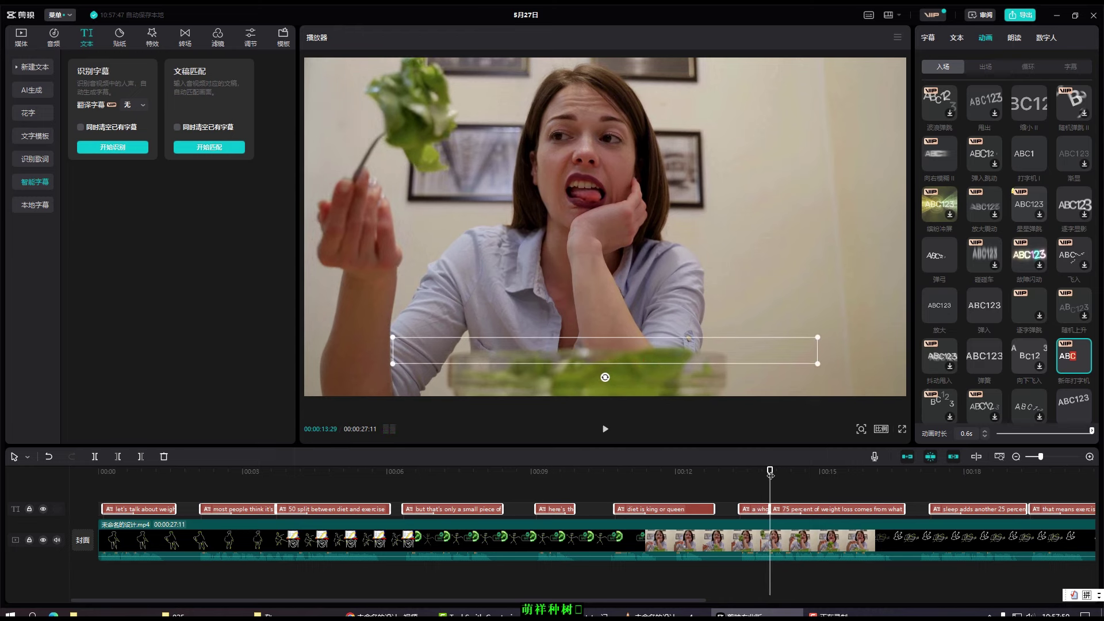
pyautogui.press('space')
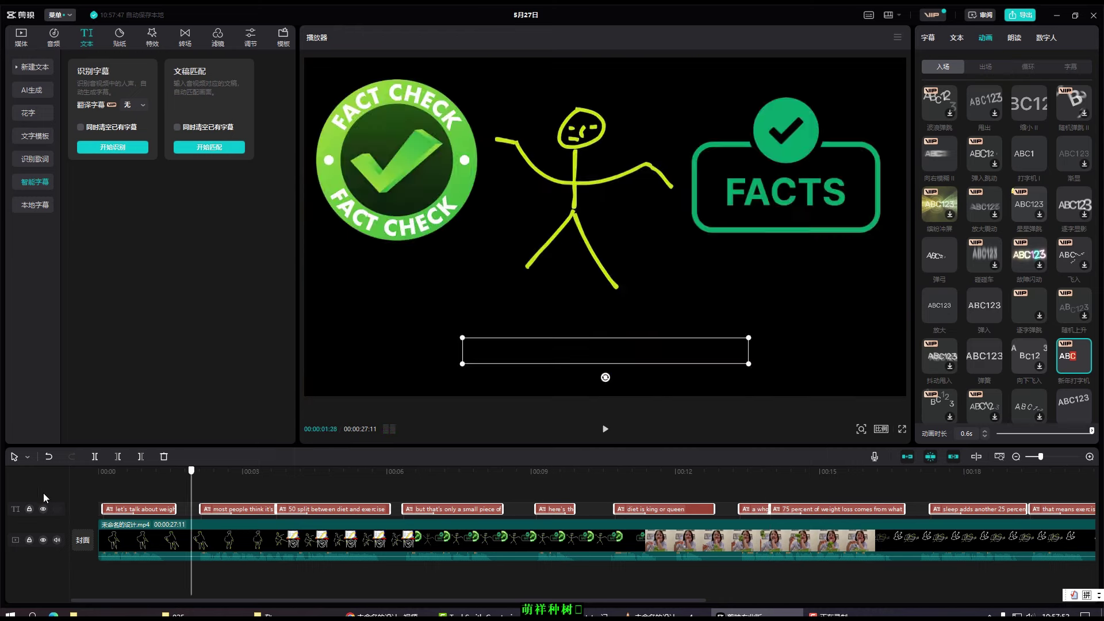
pyautogui.moveTo(192, 471); pyautogui.dragTo(98, 471)
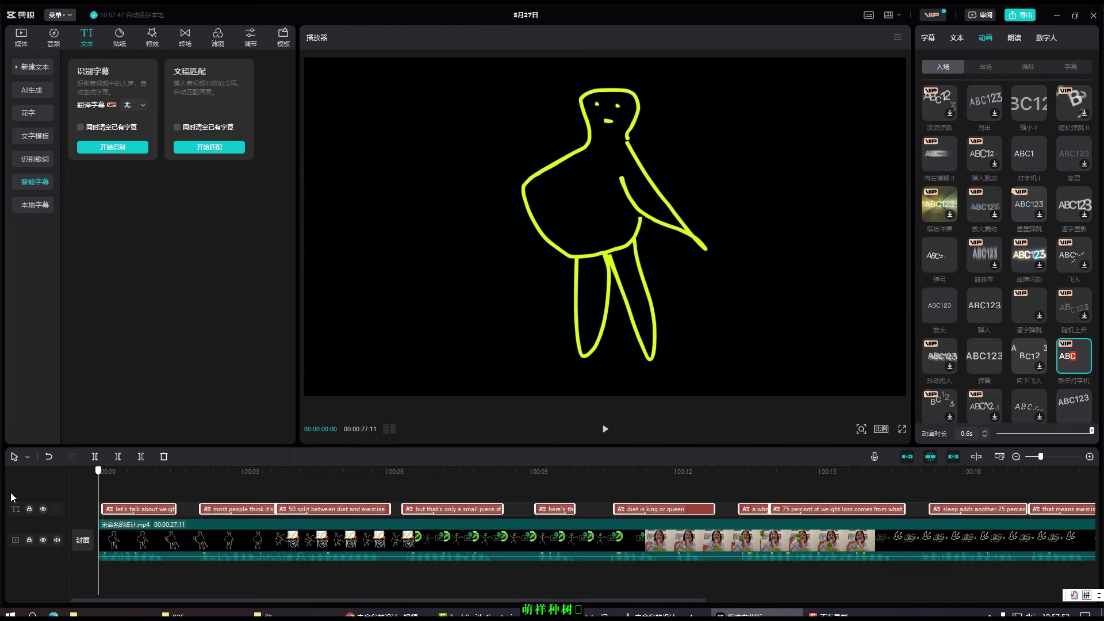
pyautogui.click(606, 432)
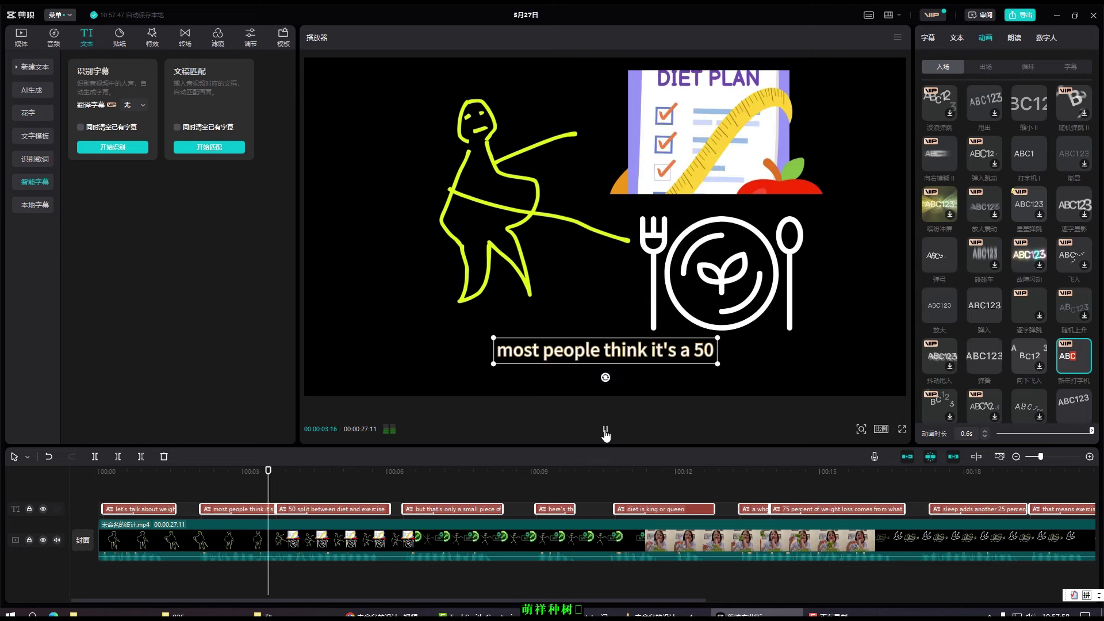
pyautogui.click(605, 430)
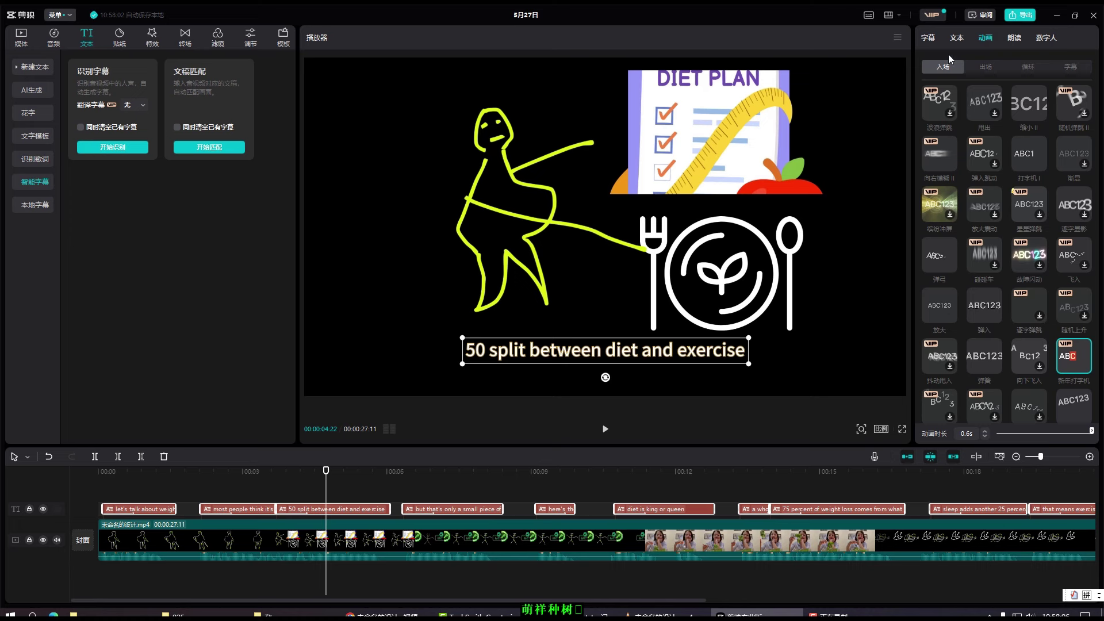
# Set the font of all captions to Liberty and turn off their outline
pyautogui.click(957, 39)
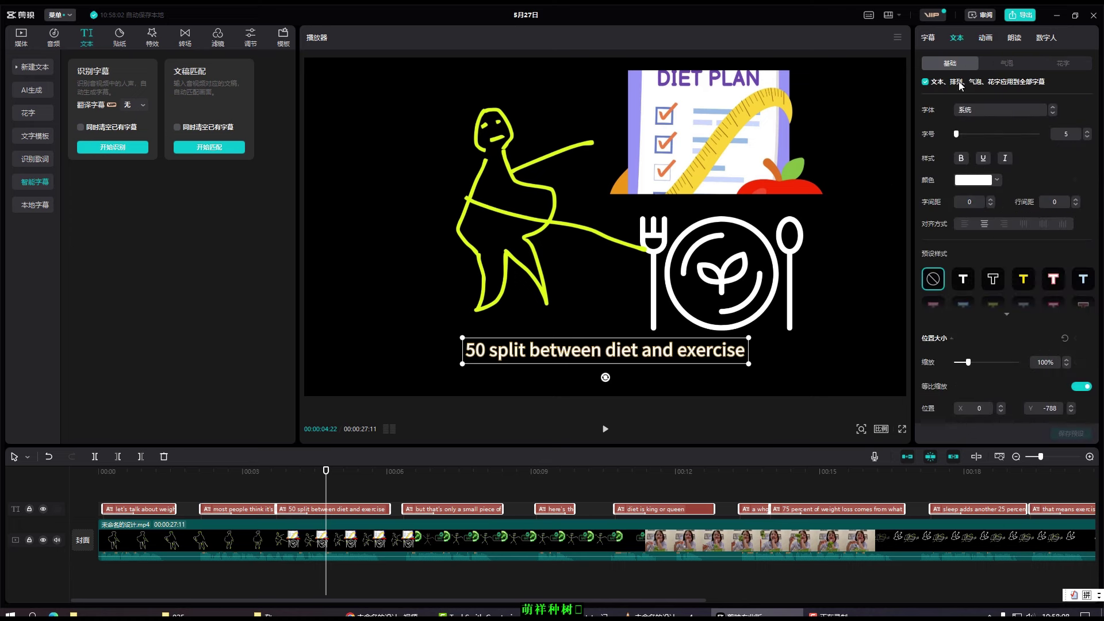
pyautogui.click(1022, 112)
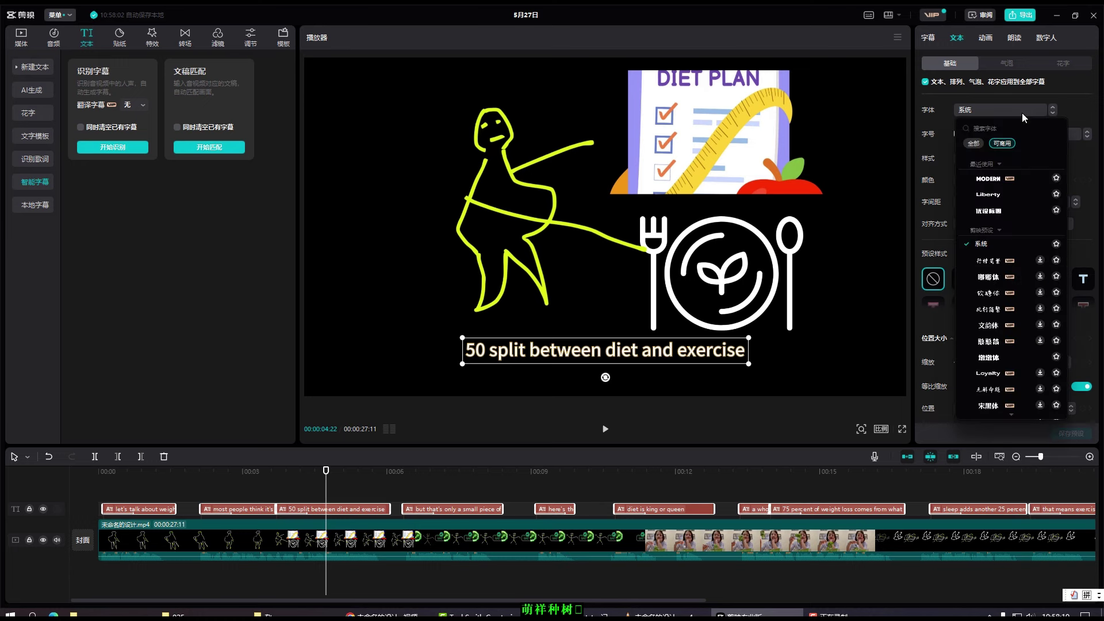
pyautogui.click(994, 195)
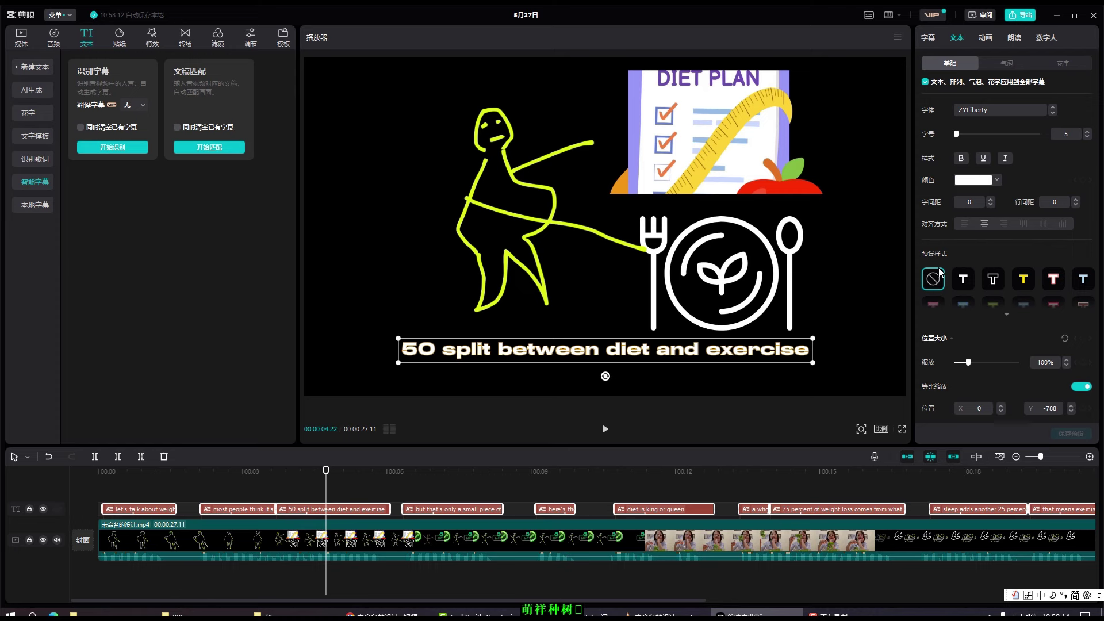
pyautogui.scroll(-6, 953, 354)
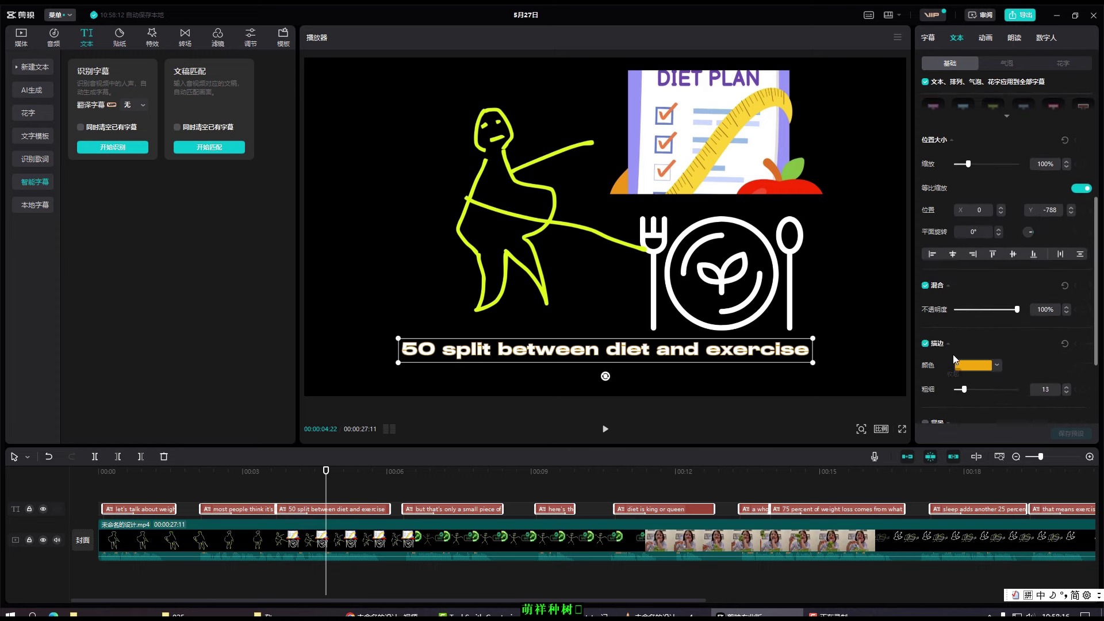
pyautogui.scroll(-3, 953, 354)
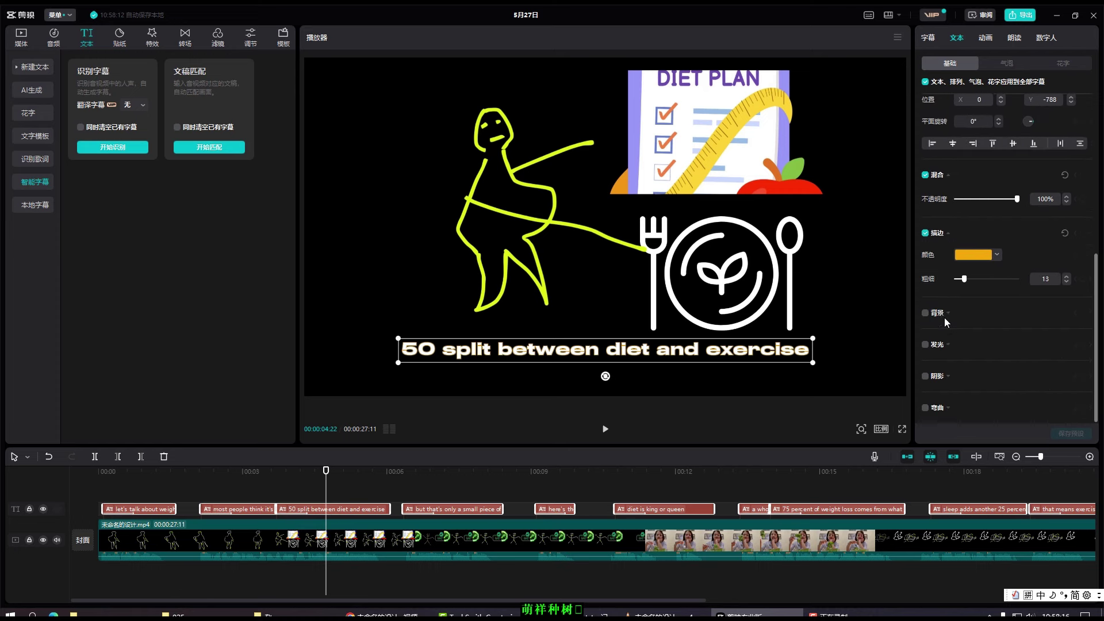
pyautogui.click(925, 234)
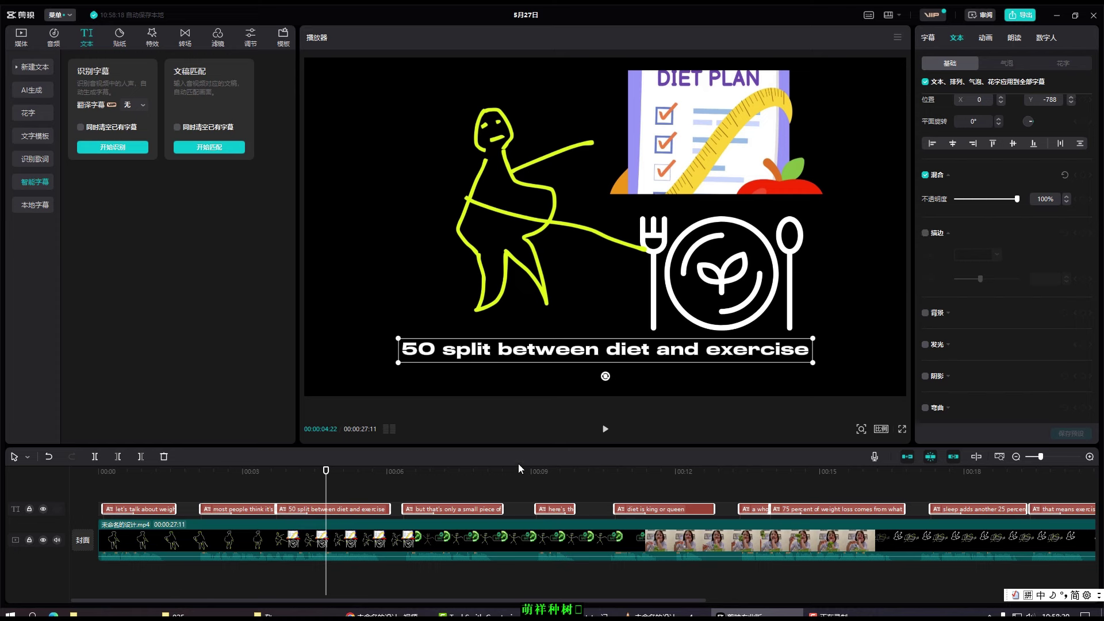
# Play through the video to check the restyled captions, and open the list of caption texts
pyautogui.click(603, 432)
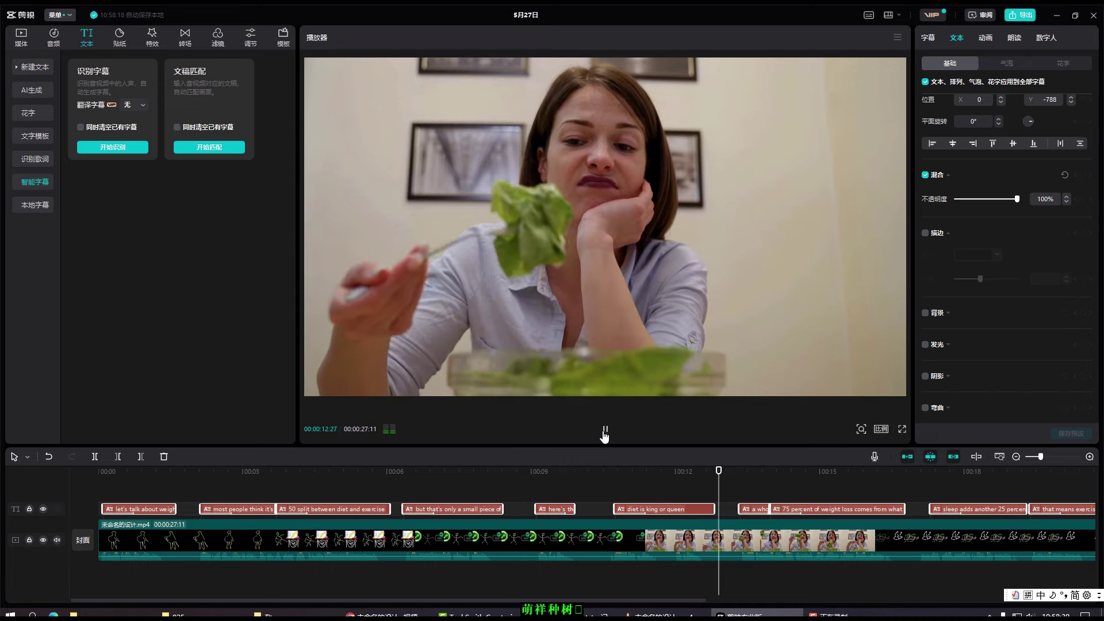
pyautogui.click(604, 432)
pyautogui.click(604, 432)
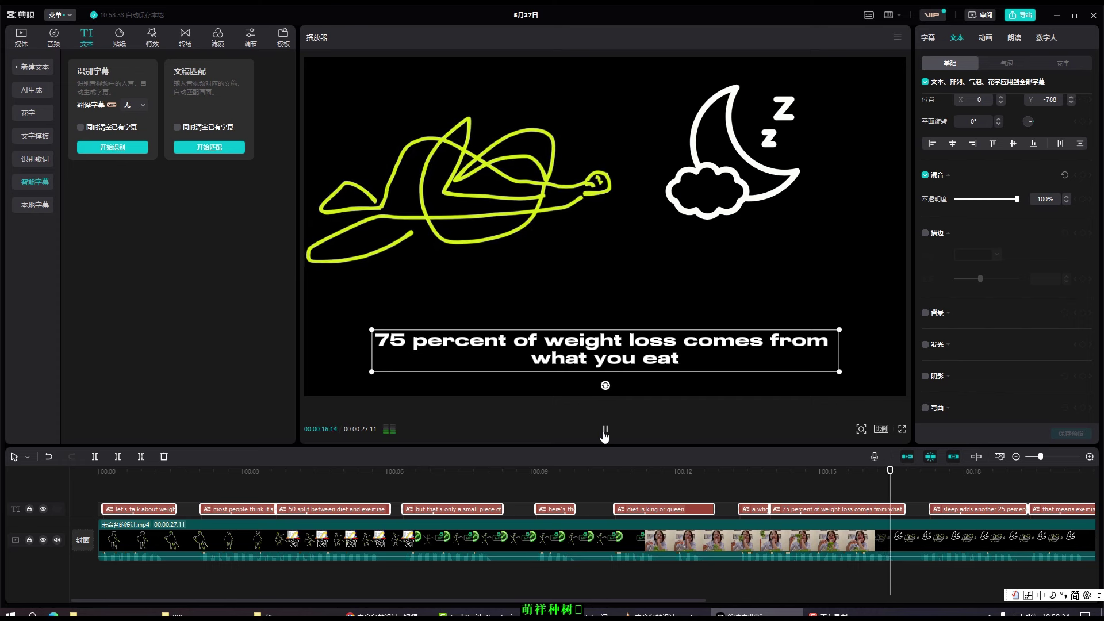
pyautogui.click(605, 432)
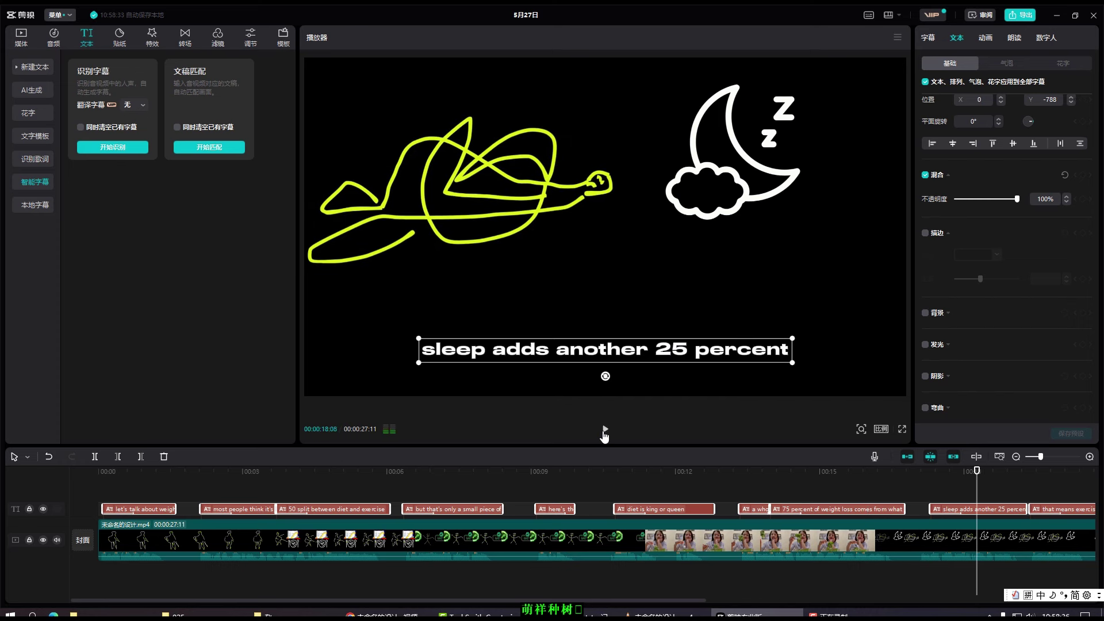
pyautogui.moveTo(385, 601); pyautogui.dragTo(542, 605)
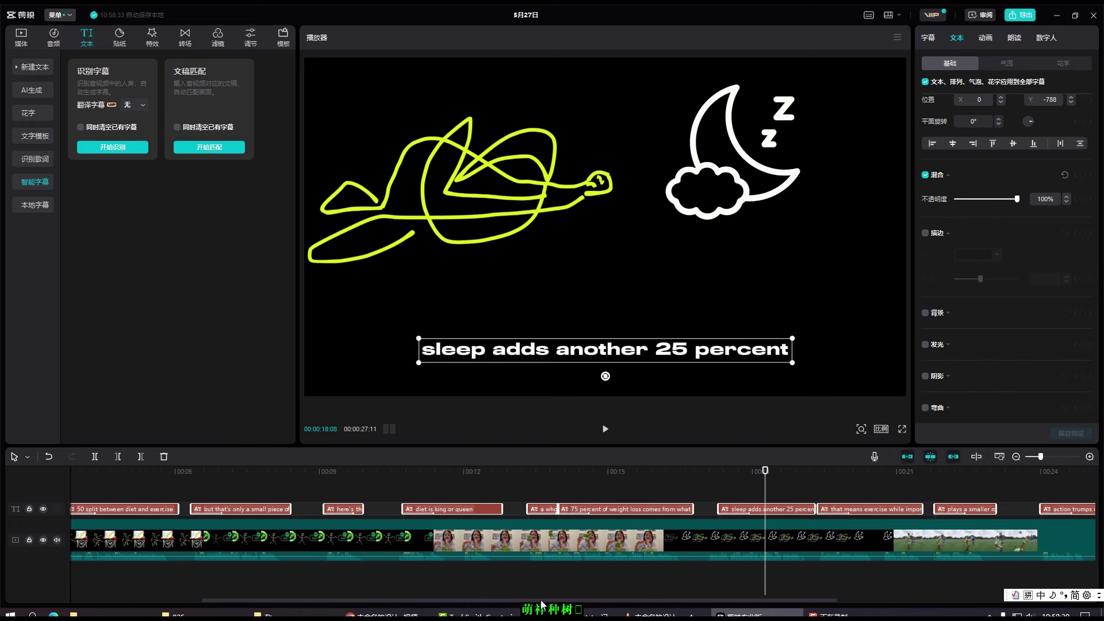
pyautogui.click(605, 430)
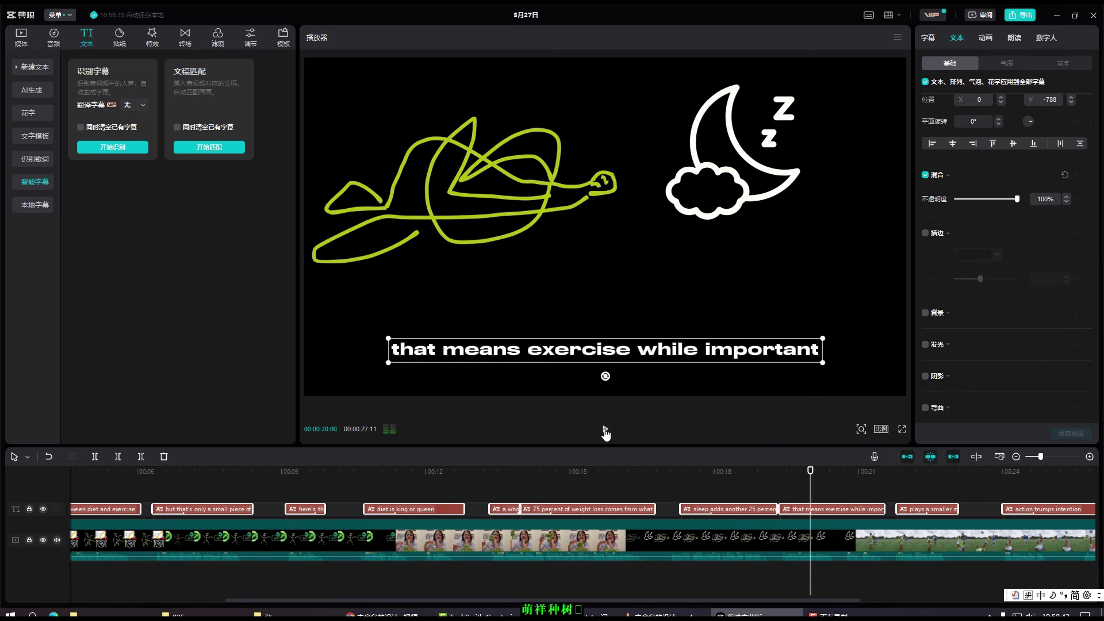
pyautogui.click(605, 434)
pyautogui.click(927, 41)
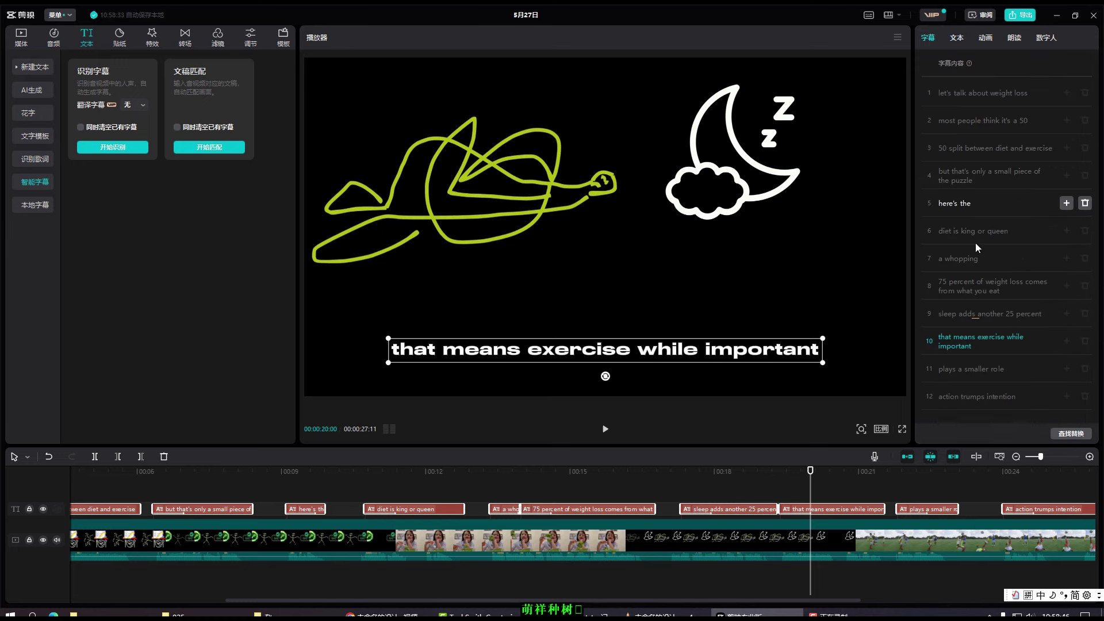
pyautogui.click(846, 510)
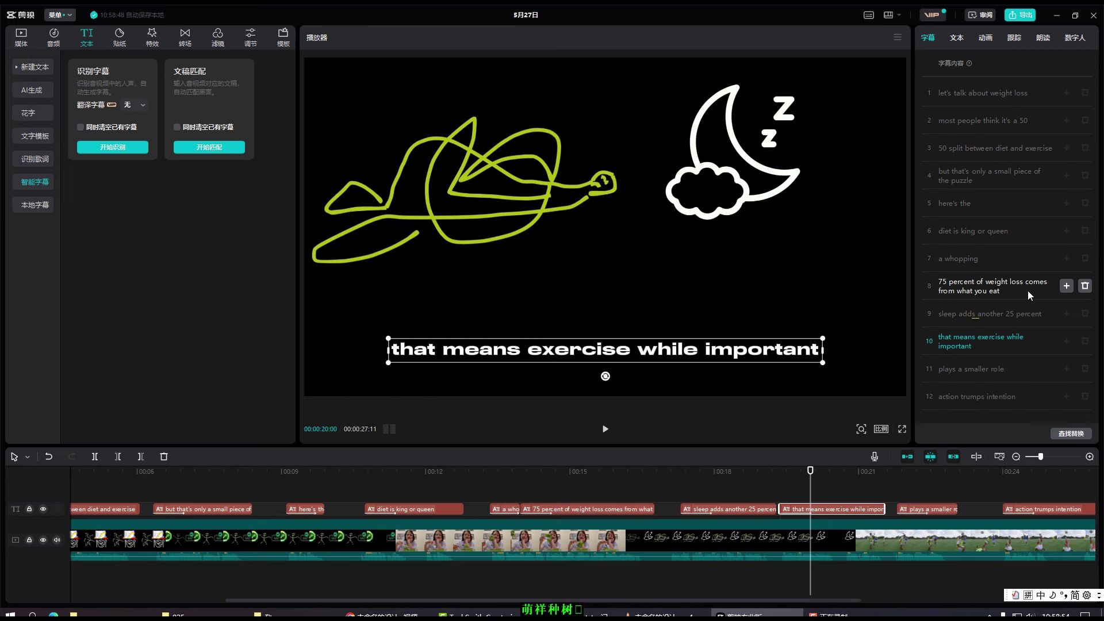
pyautogui.click(1068, 287)
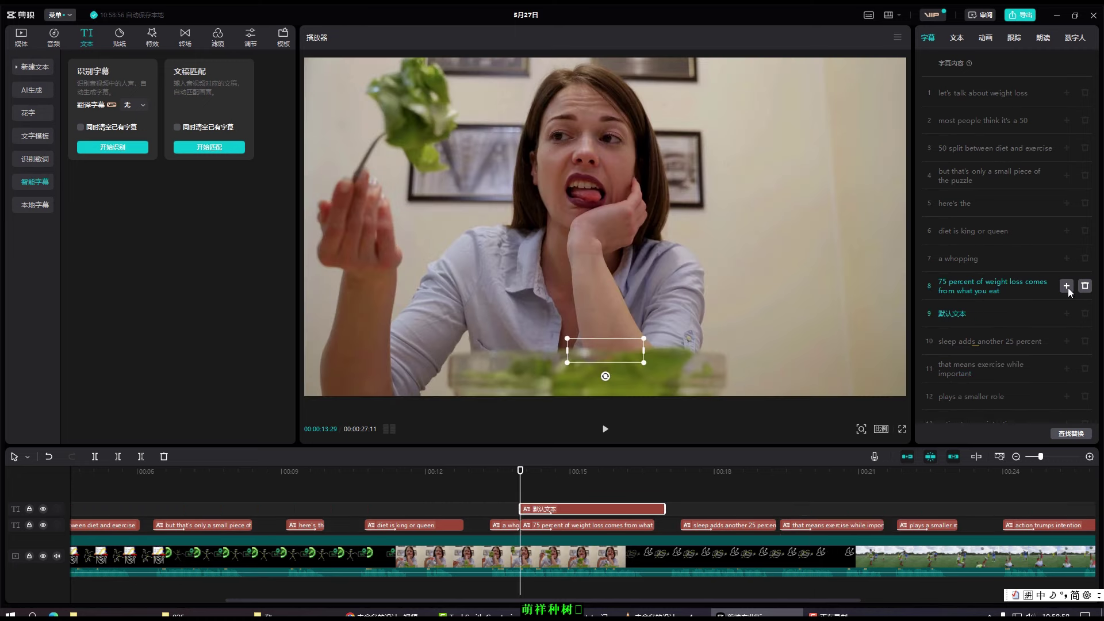
pyautogui.hotkey('ctrl', 'z')
# Split the caption "75 percent of weight loss comes from what you eat" before "from what you eat" and play that section to check it
pyautogui.click(1010, 293)
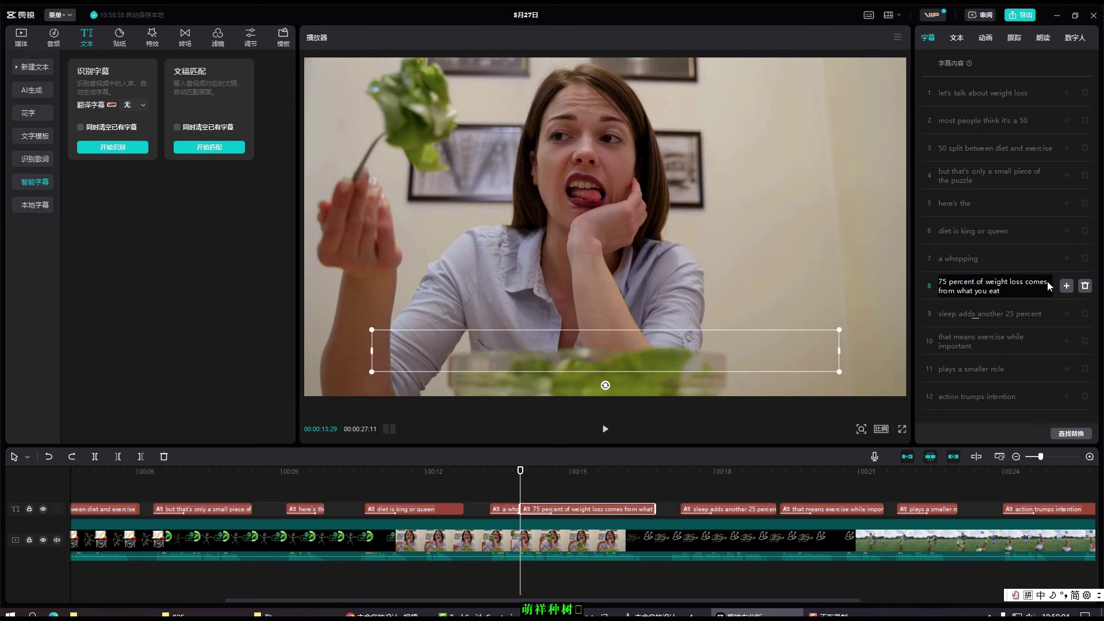
pyautogui.press('Return')
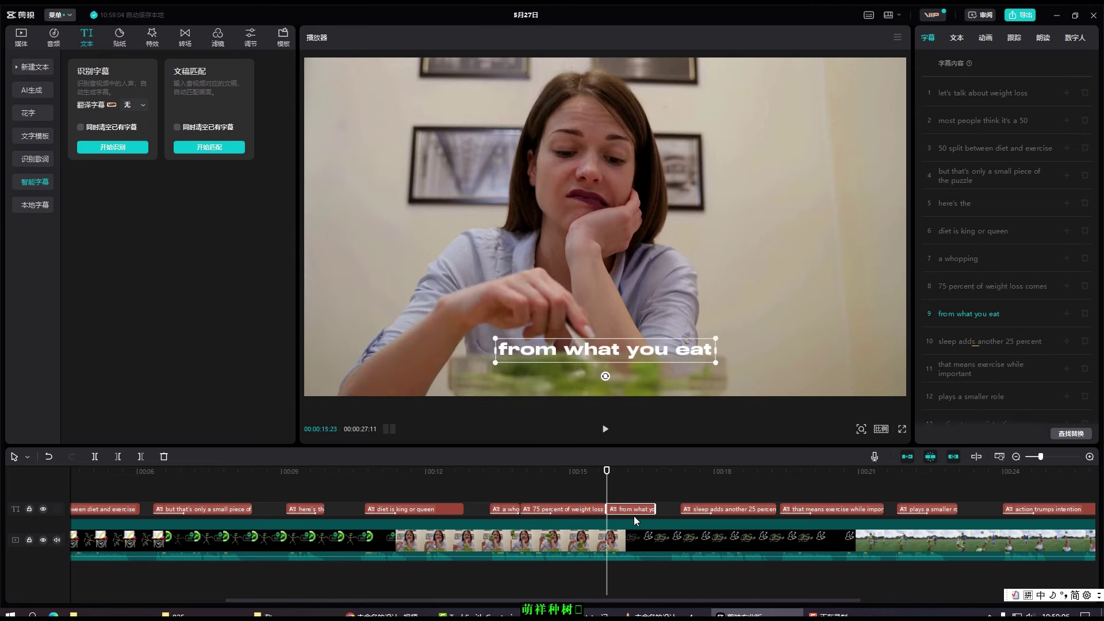
pyautogui.moveTo(609, 478); pyautogui.dragTo(483, 475)
pyautogui.click(604, 430)
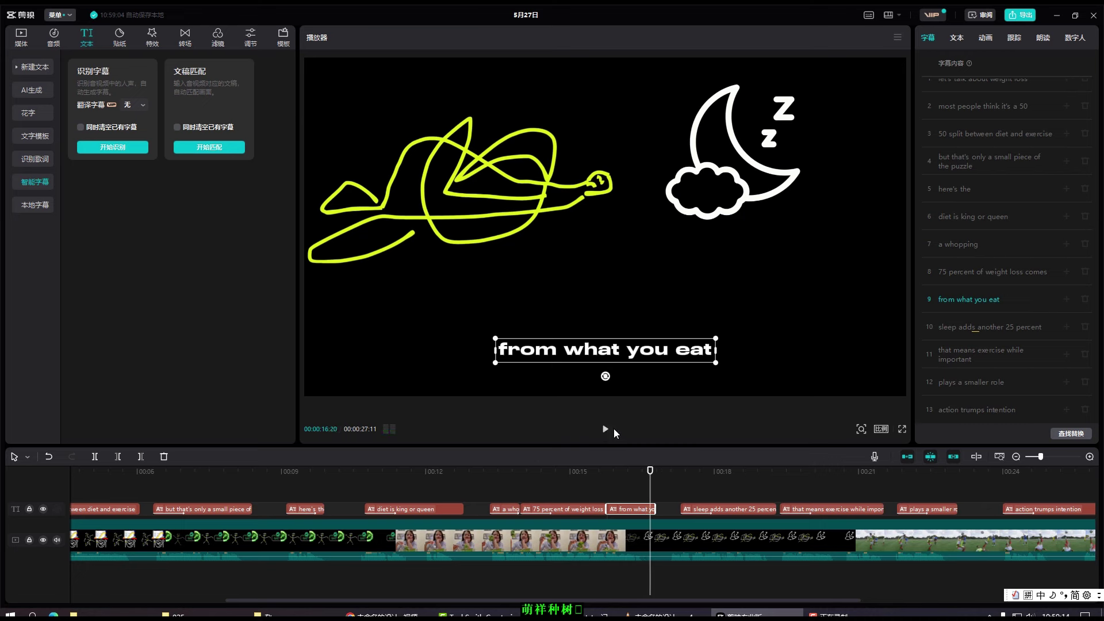
pyautogui.click(604, 429)
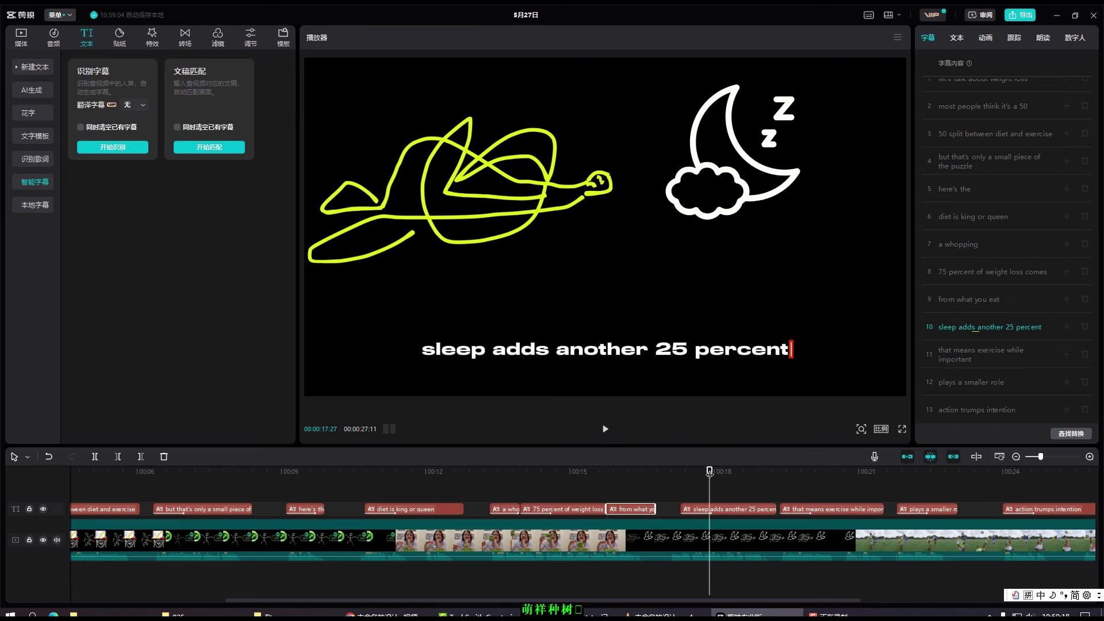
pyautogui.moveTo(710, 472); pyautogui.dragTo(625, 472)
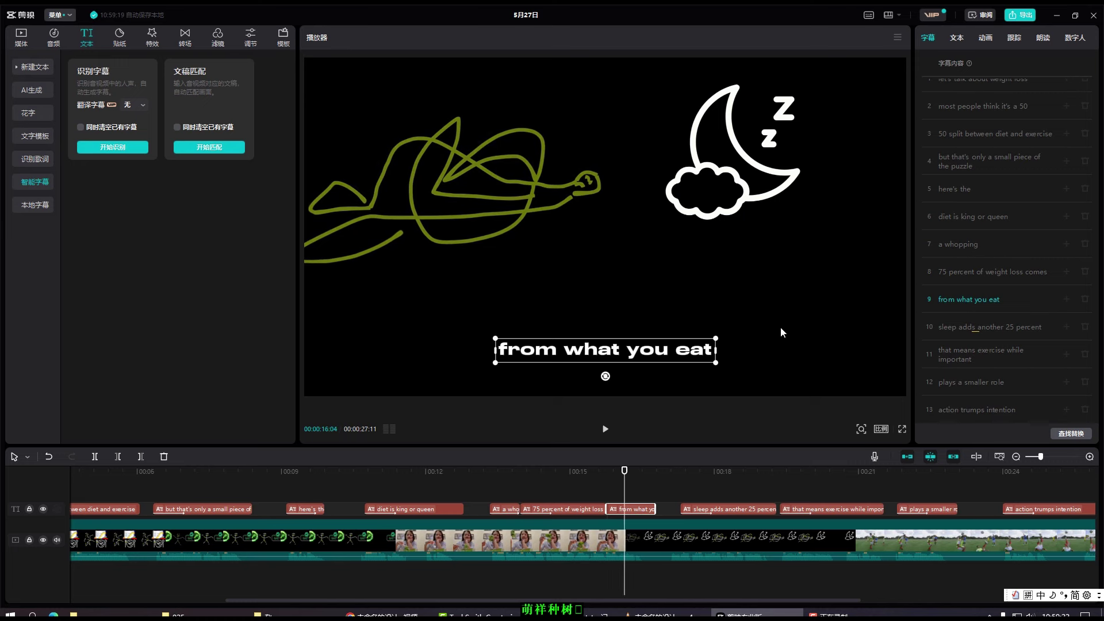
# Apply the red-block typewriter (新年打字机) entrance animation to the "from what you eat" caption and play that section
pyautogui.click(985, 38)
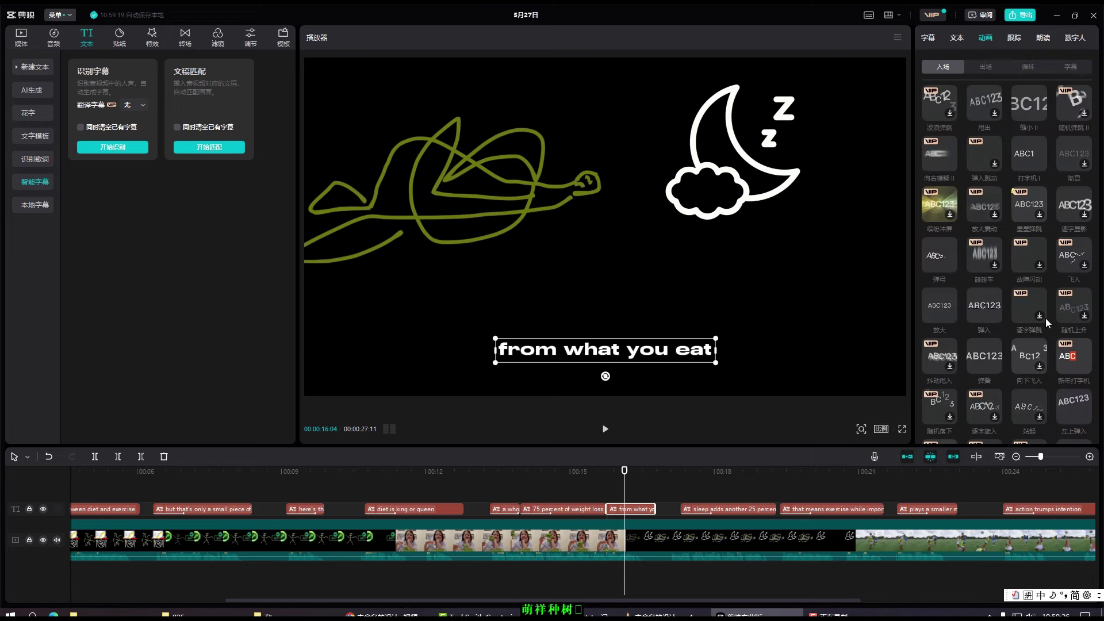
pyautogui.click(1073, 356)
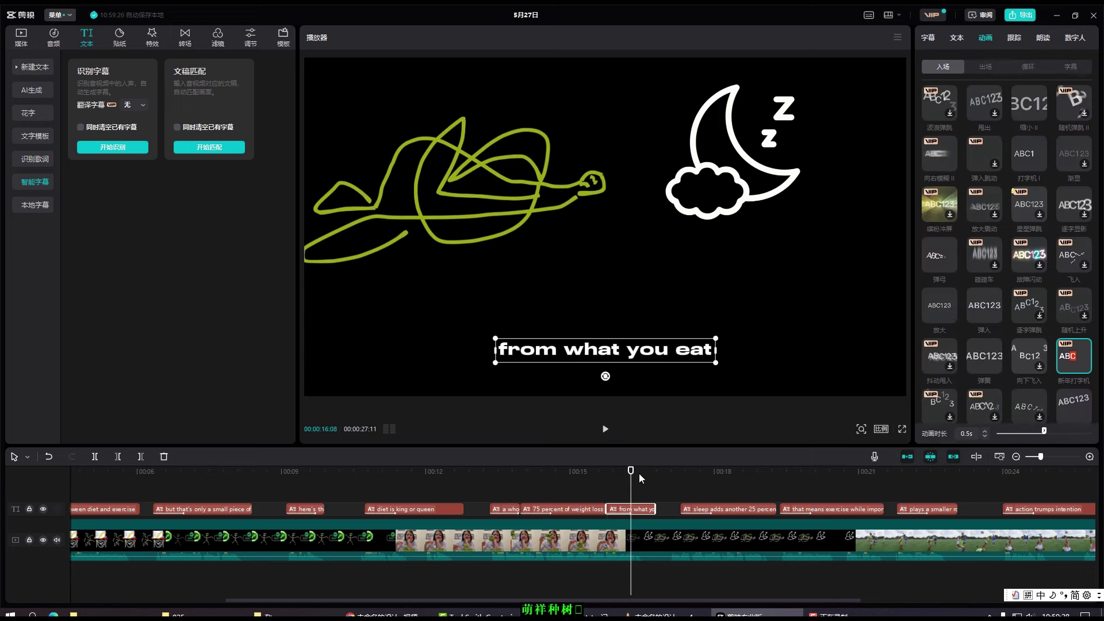
pyautogui.moveTo(630, 473); pyautogui.dragTo(585, 473)
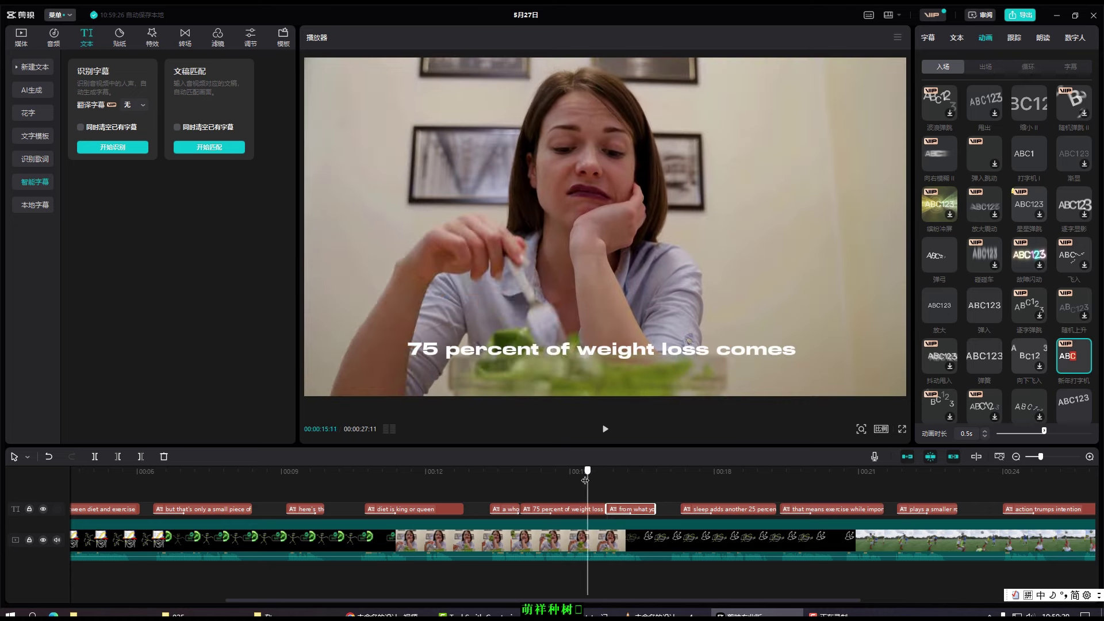
pyautogui.click(605, 430)
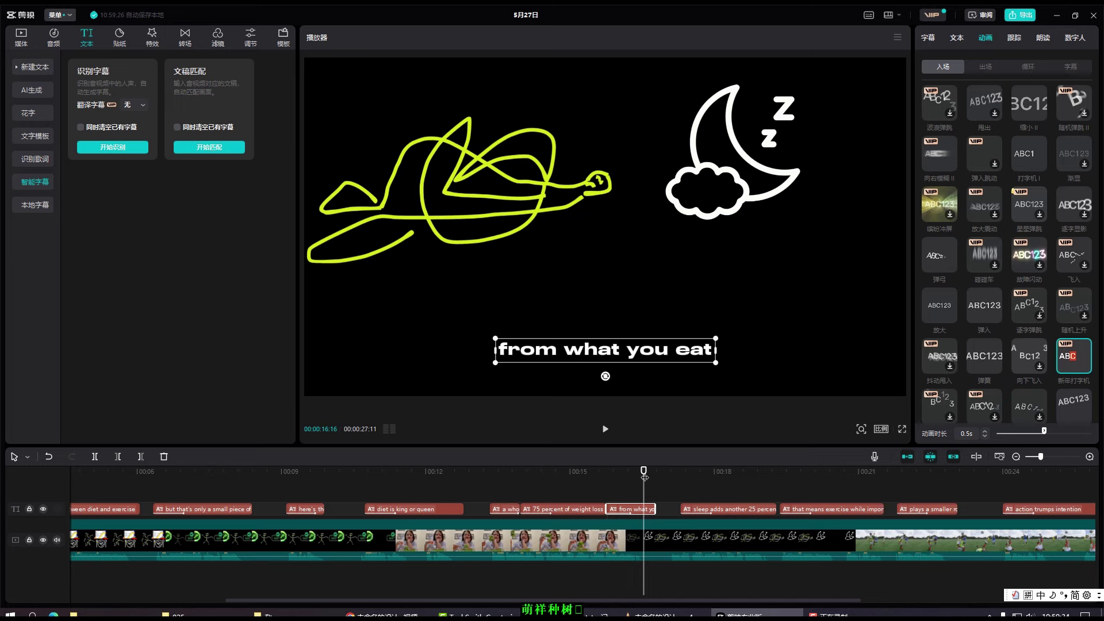
# Return to the start of the video, export it as a 1080P H.264 mp4 at 30 fps, and close the export dialog without publishing
pyautogui.moveTo(643, 476); pyautogui.dragTo(383, 481)
pyautogui.moveTo(263, 495); pyautogui.dragTo(39, 489)
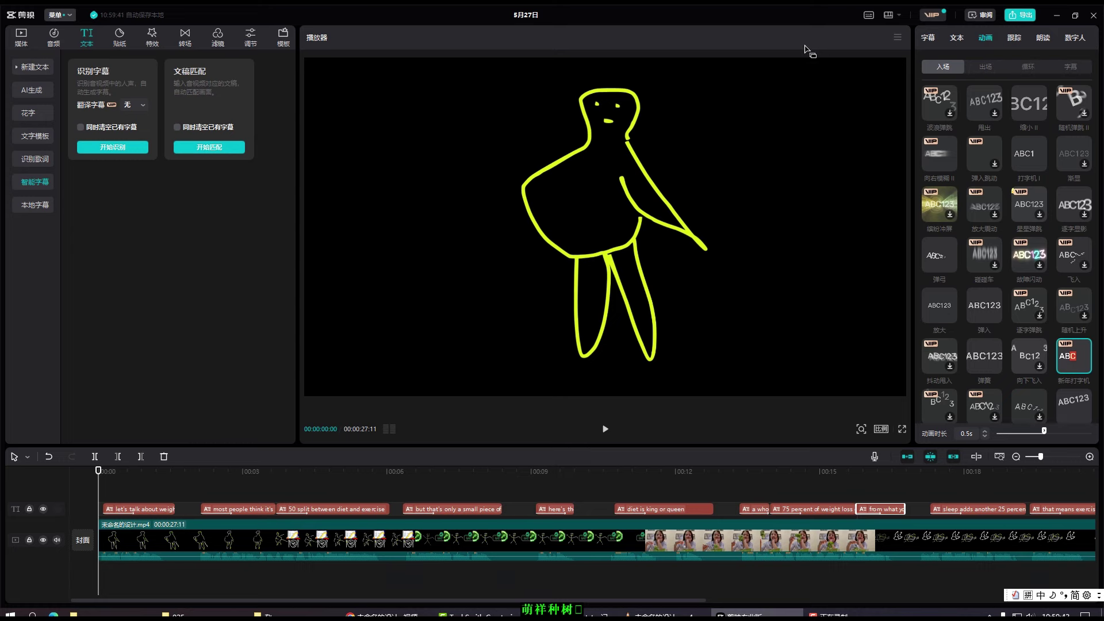
pyautogui.hotkey('ctrl', 'e')
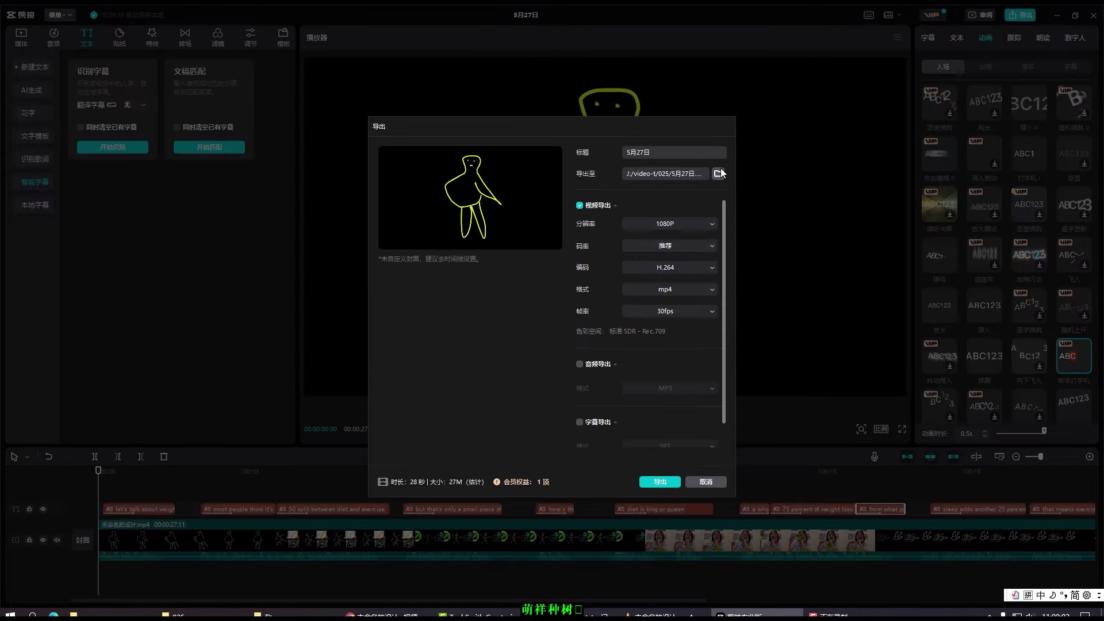
pyautogui.click(661, 481)
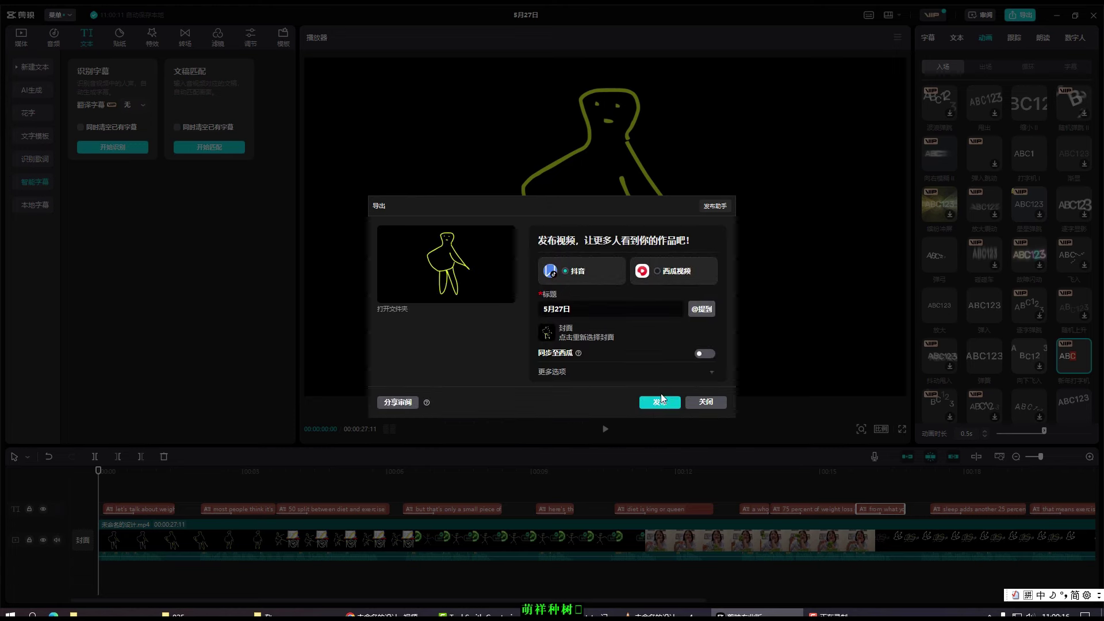
pyautogui.click(708, 403)
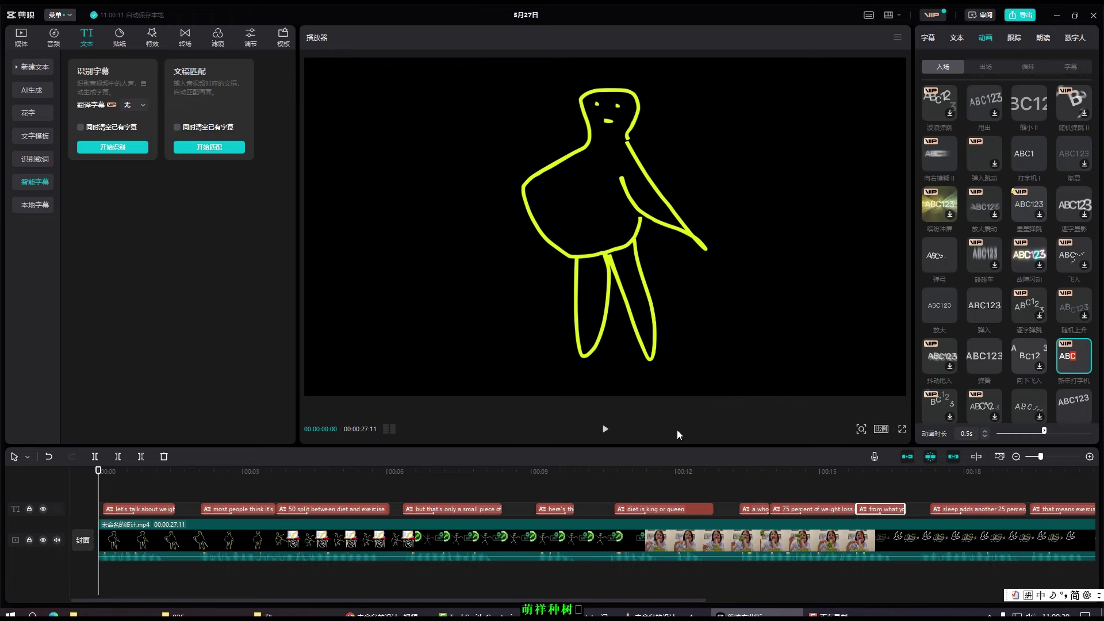
# Switch to the Canva design in the browser, show the design templates for Diet, and go to the first scene
pyautogui.click(363, 614)
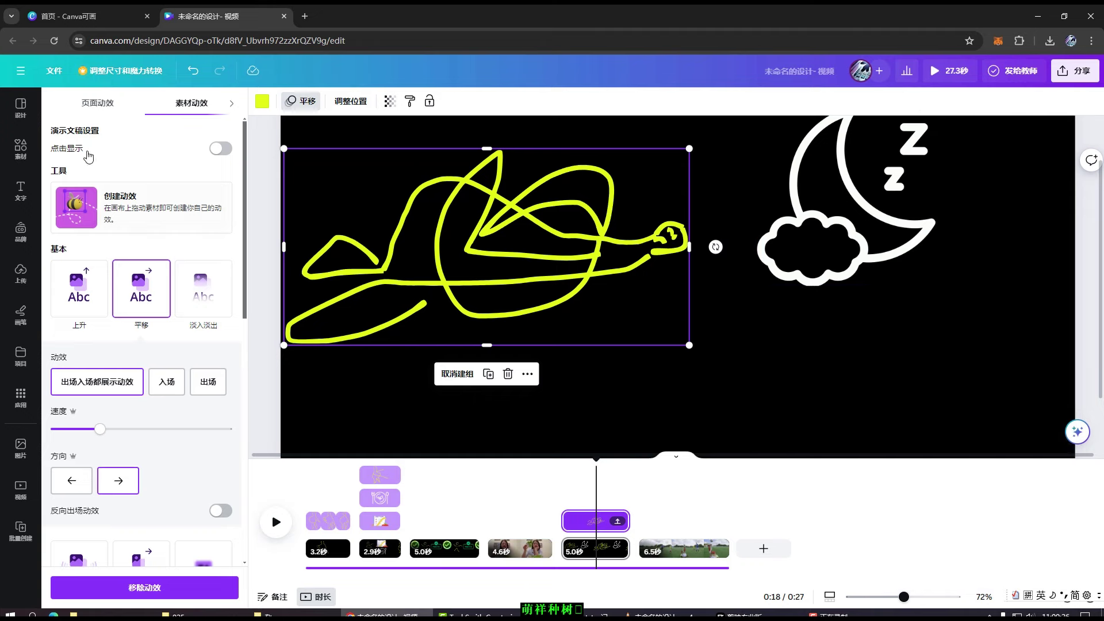
pyautogui.click(20, 109)
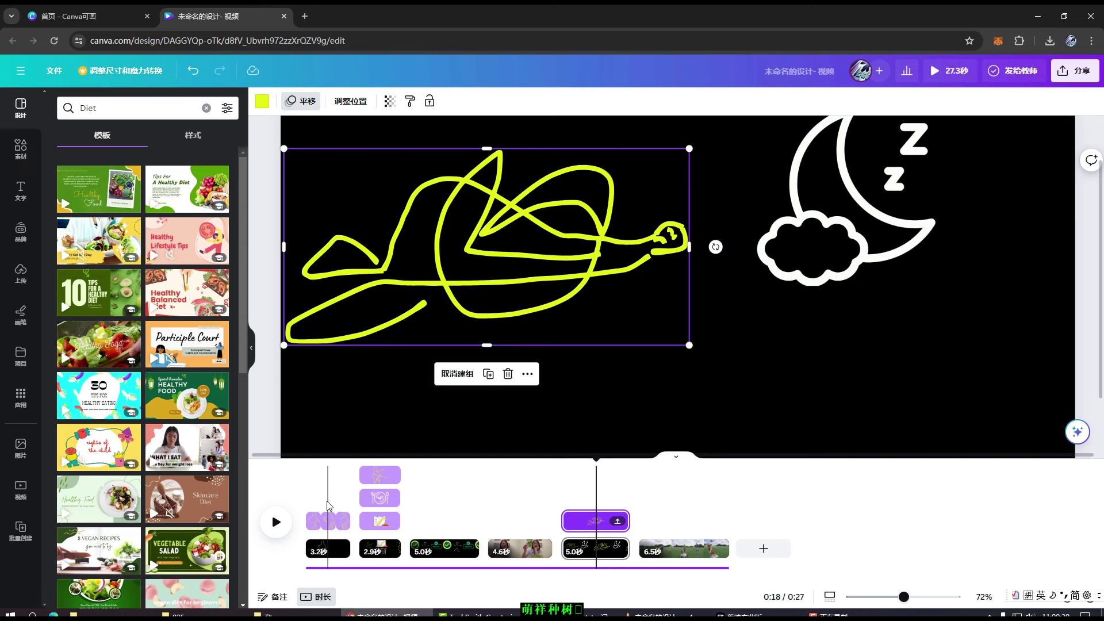
pyautogui.click(328, 483)
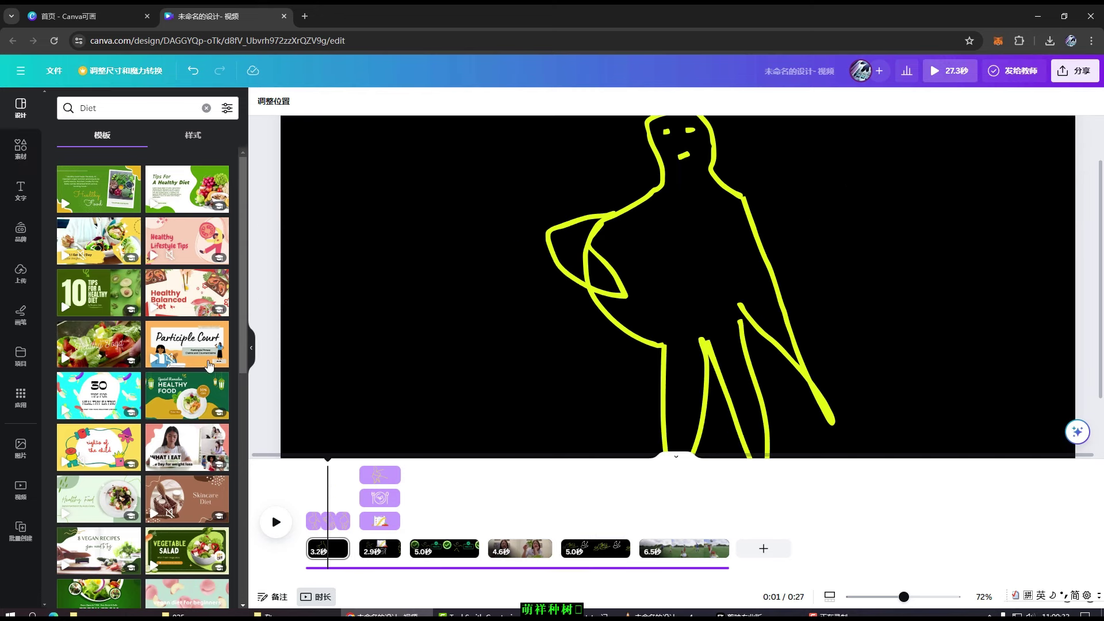